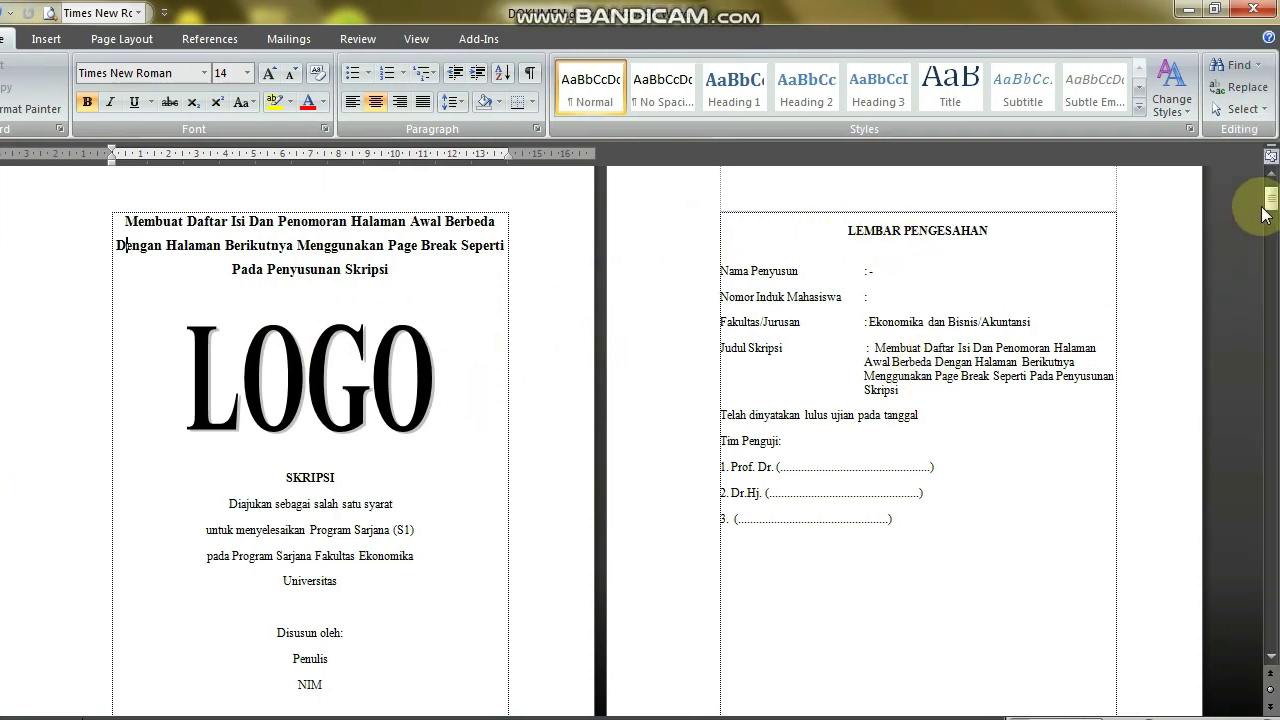
Step: Look through the front matter from the cover page to DAFTAR ISI, examining the page numbering in the footers
{"action": "left_click", "coordinate": [1264, 205]}
{"action": "left_click_drag", "start_coordinate": [1265, 212], "coordinate": [1266, 226]}
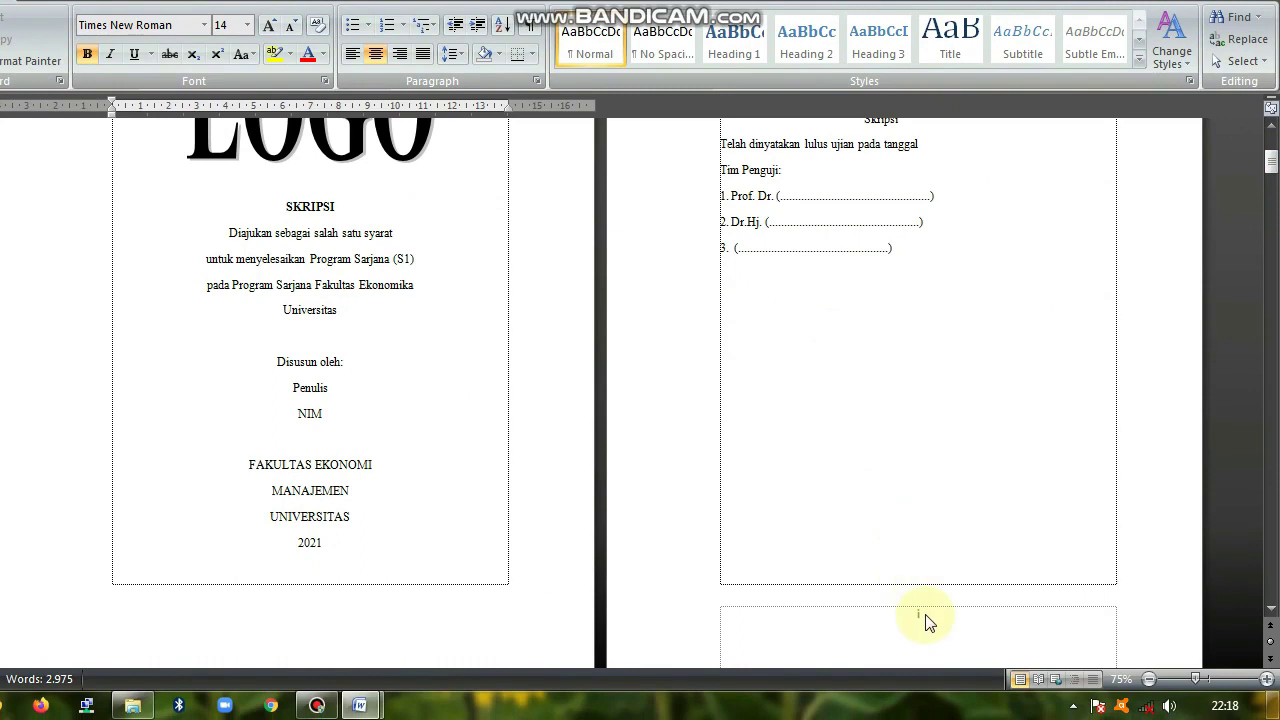
{"action": "left_click", "coordinate": [917, 608]}
{"action": "scroll", "coordinate": [921, 613], "scroll_direction": "down", "scroll_amount": 5}
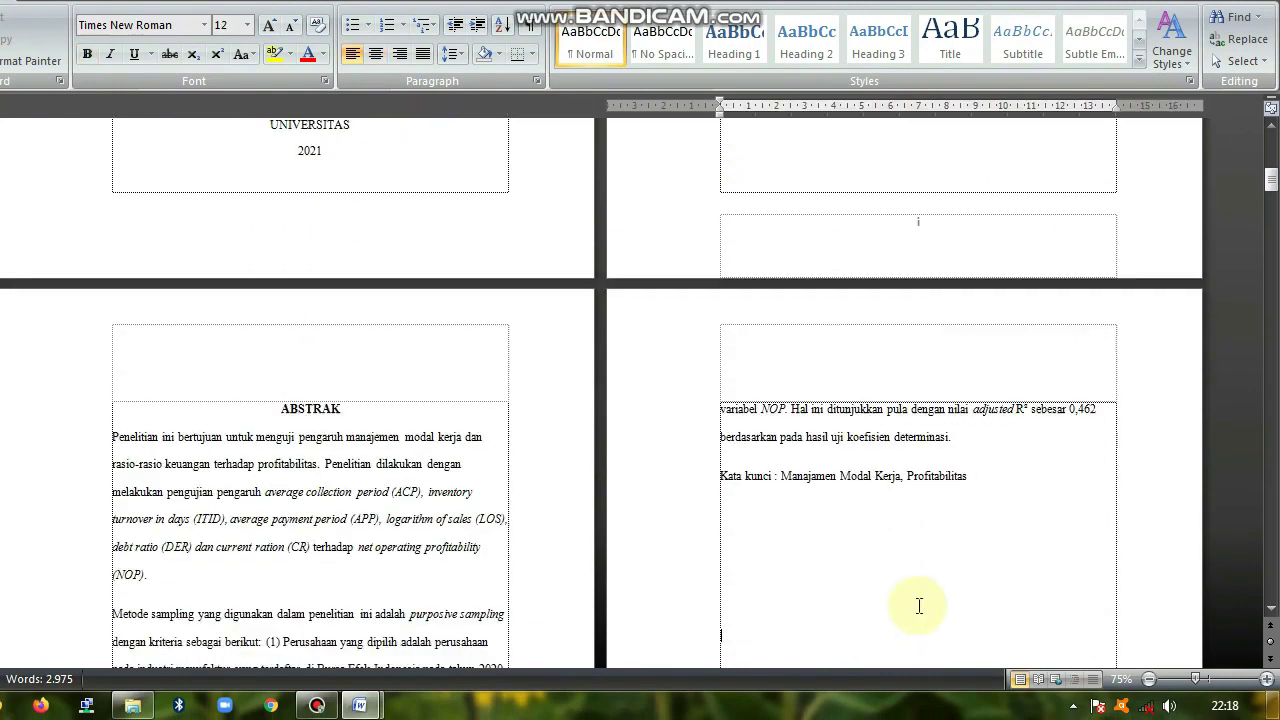
{"action": "scroll", "coordinate": [919, 605], "scroll_direction": "down", "scroll_amount": 8}
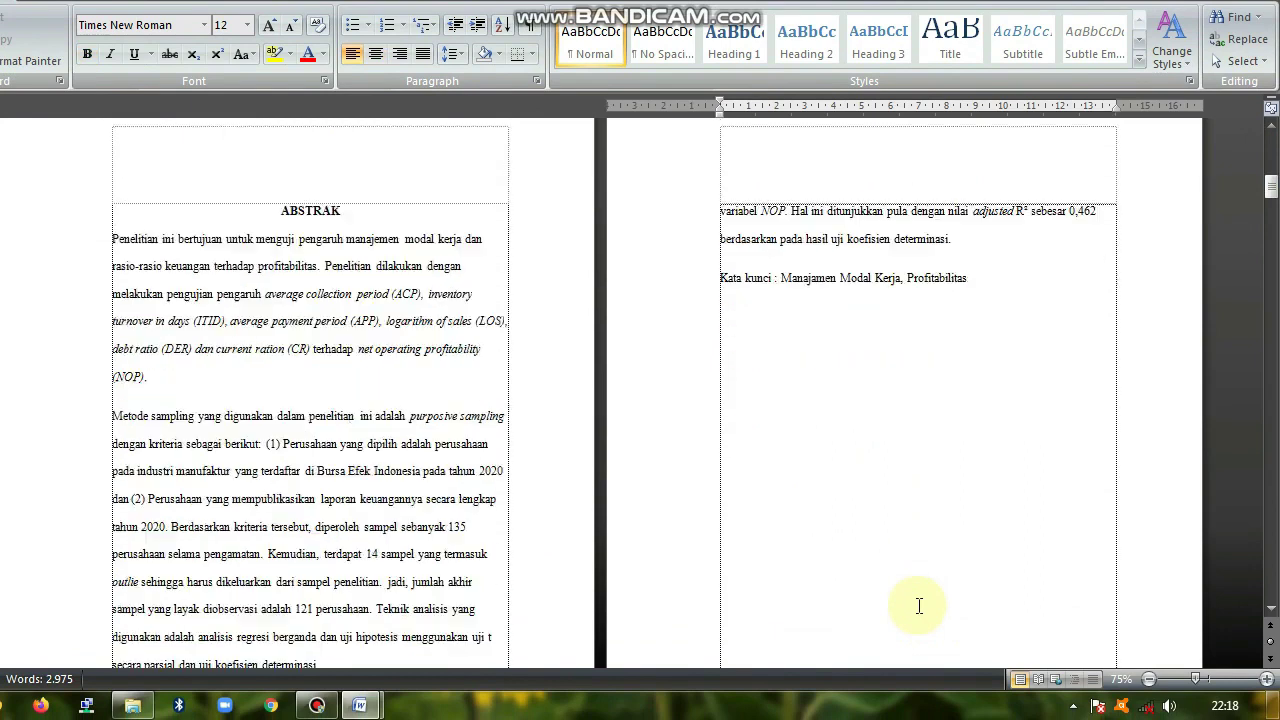
{"action": "scroll", "coordinate": [919, 606], "scroll_direction": "down", "scroll_amount": 7}
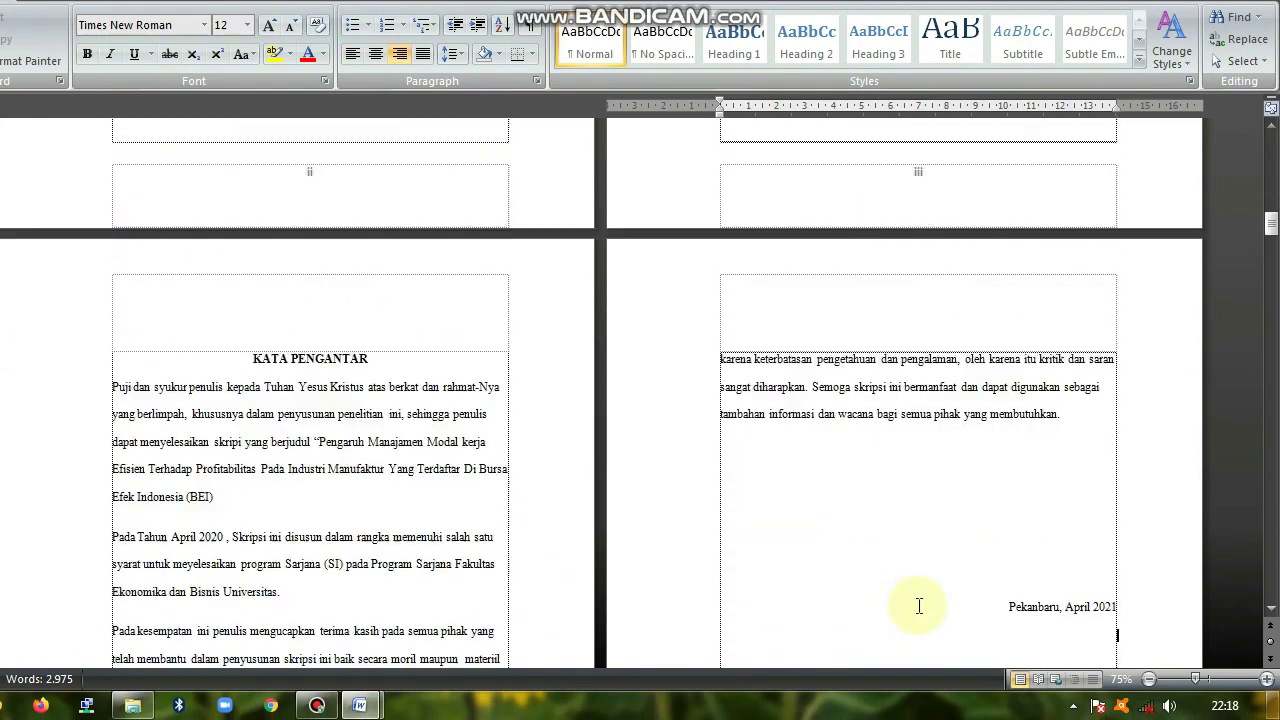
{"action": "scroll", "coordinate": [919, 605], "scroll_direction": "down", "scroll_amount": 5}
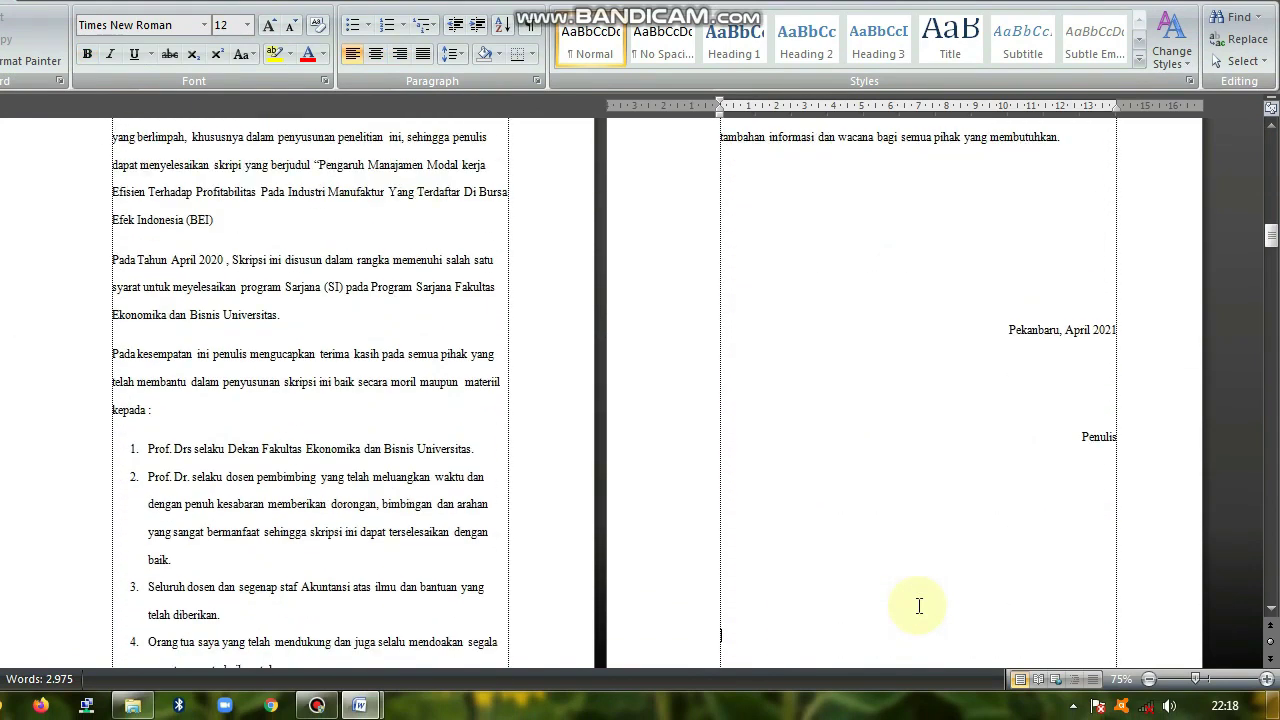
{"action": "left_click", "coordinate": [921, 614]}
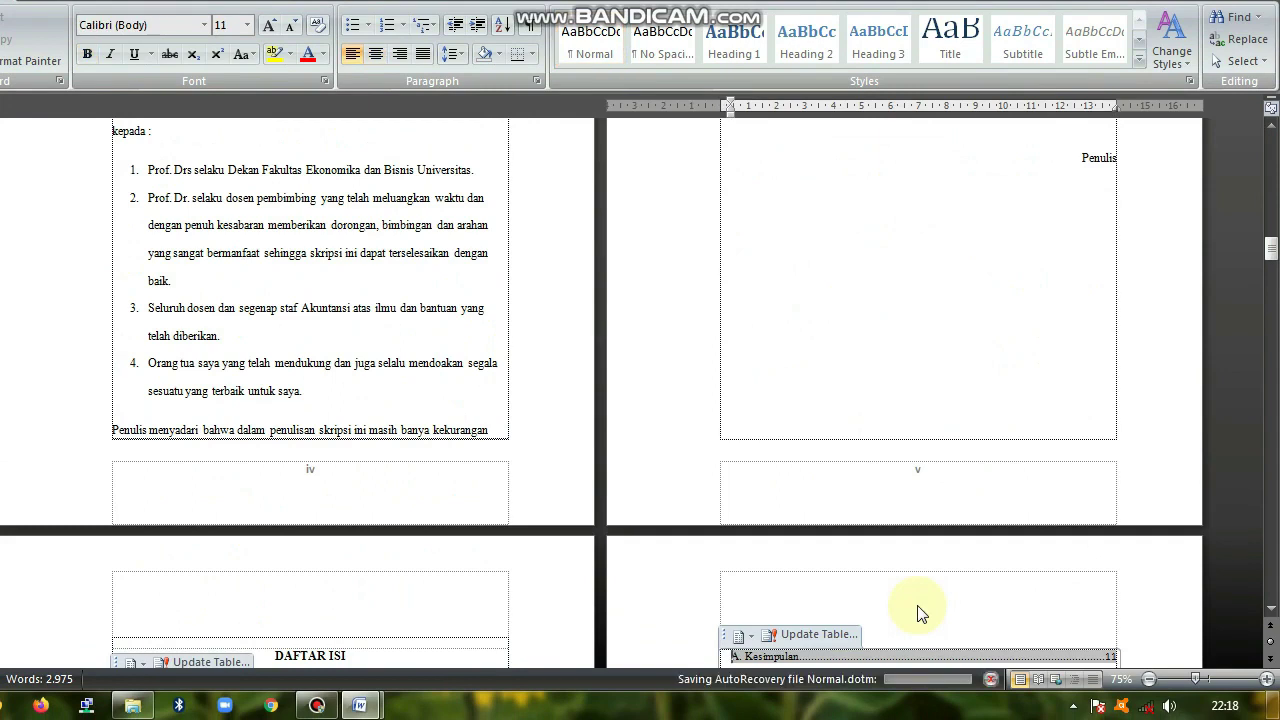
{"action": "key", "text": "Down"}
{"action": "key", "text": "Down"}
{"action": "key", "text": "Down"}
{"action": "key", "text": "Down"}
{"action": "key", "text": "Down"}
{"action": "key", "text": "Down"}
{"action": "key", "text": "Down"}
{"action": "key", "text": "Down"}
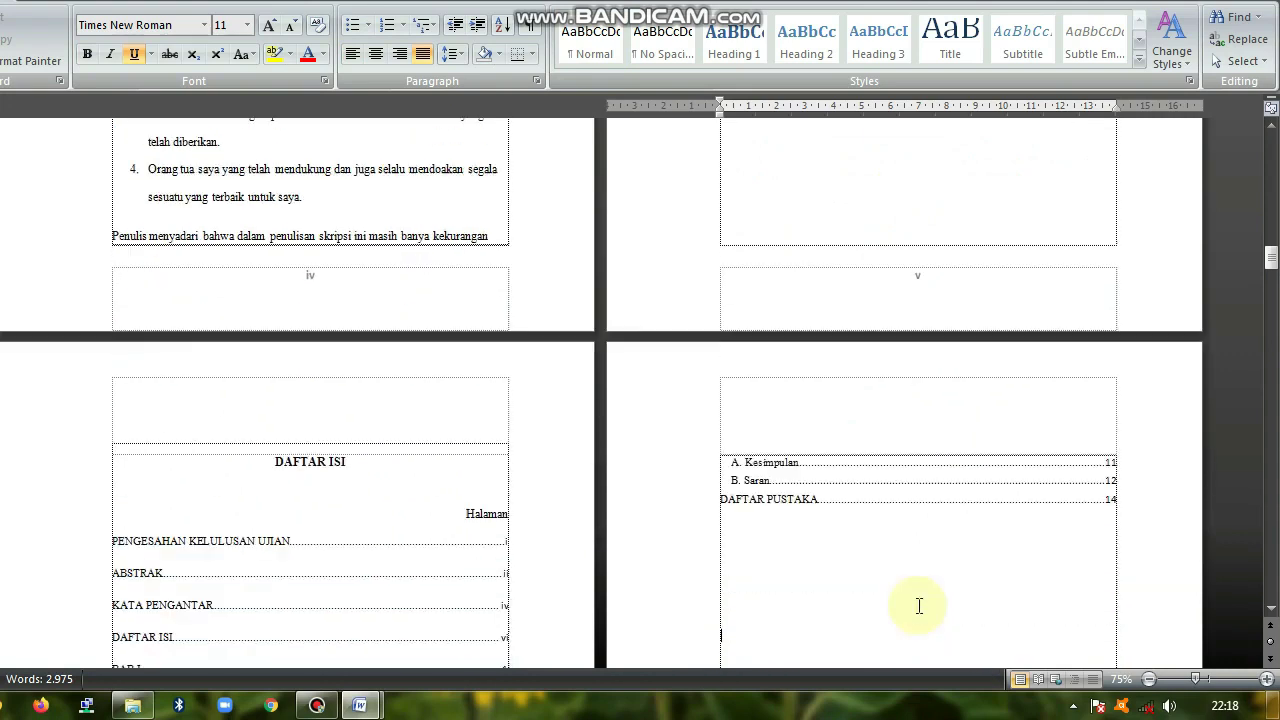
Step: Look through the chapters from BAB I to DAFTAR PUSTAKA, examining where page numbers sit on chapter-opening and following pages
{"action": "scroll", "coordinate": [919, 605], "scroll_direction": "down", "scroll_amount": 4}
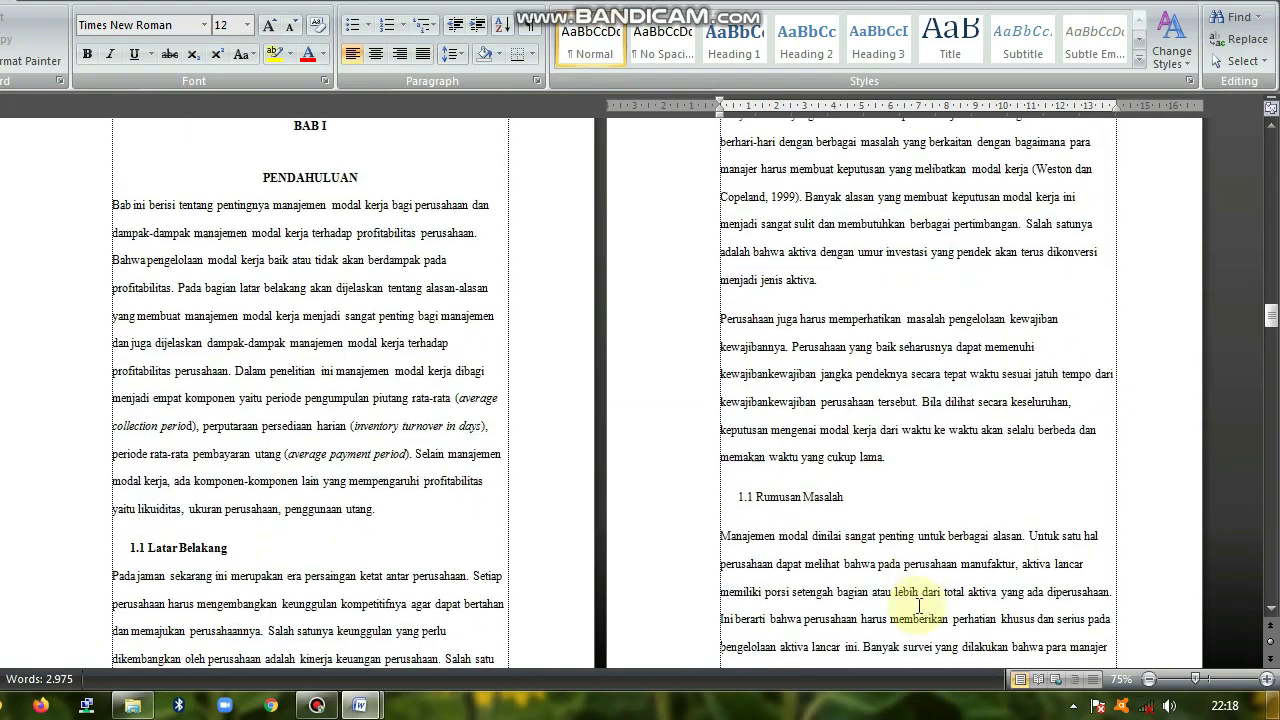
{"action": "scroll", "coordinate": [919, 605], "scroll_direction": "down", "scroll_amount": 4}
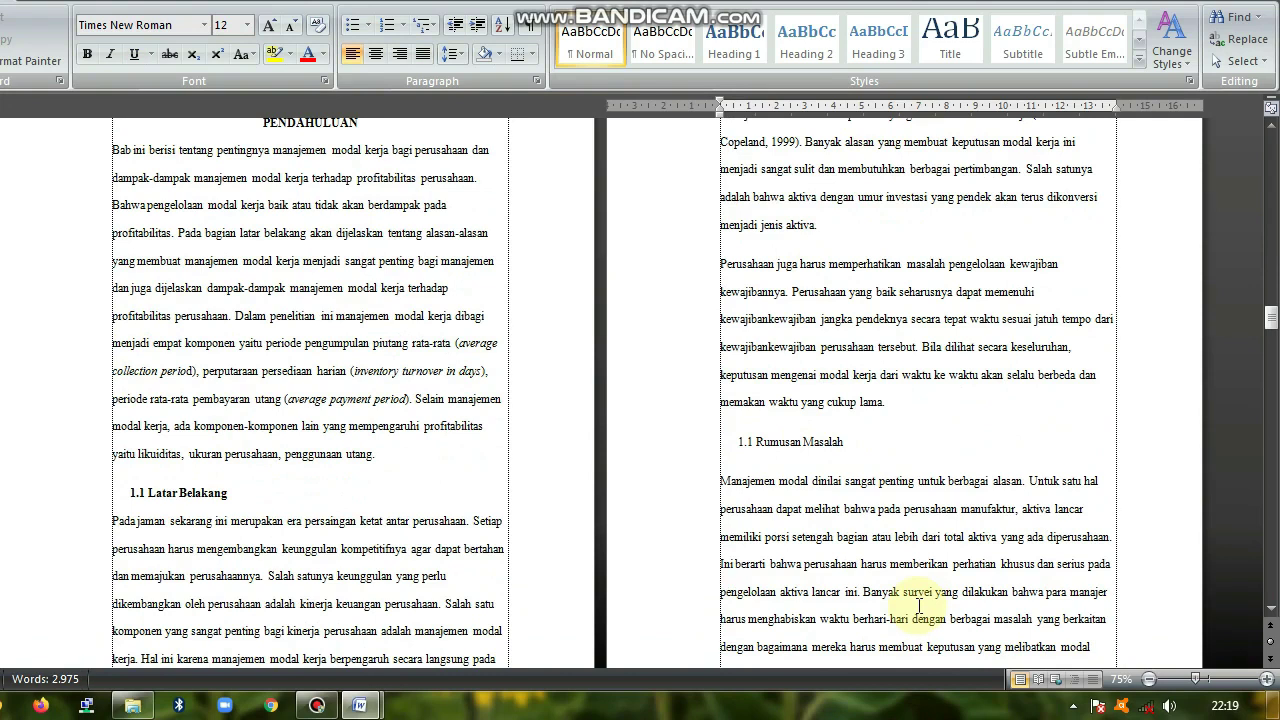
{"action": "scroll", "coordinate": [921, 613], "scroll_direction": "down", "scroll_amount": 1}
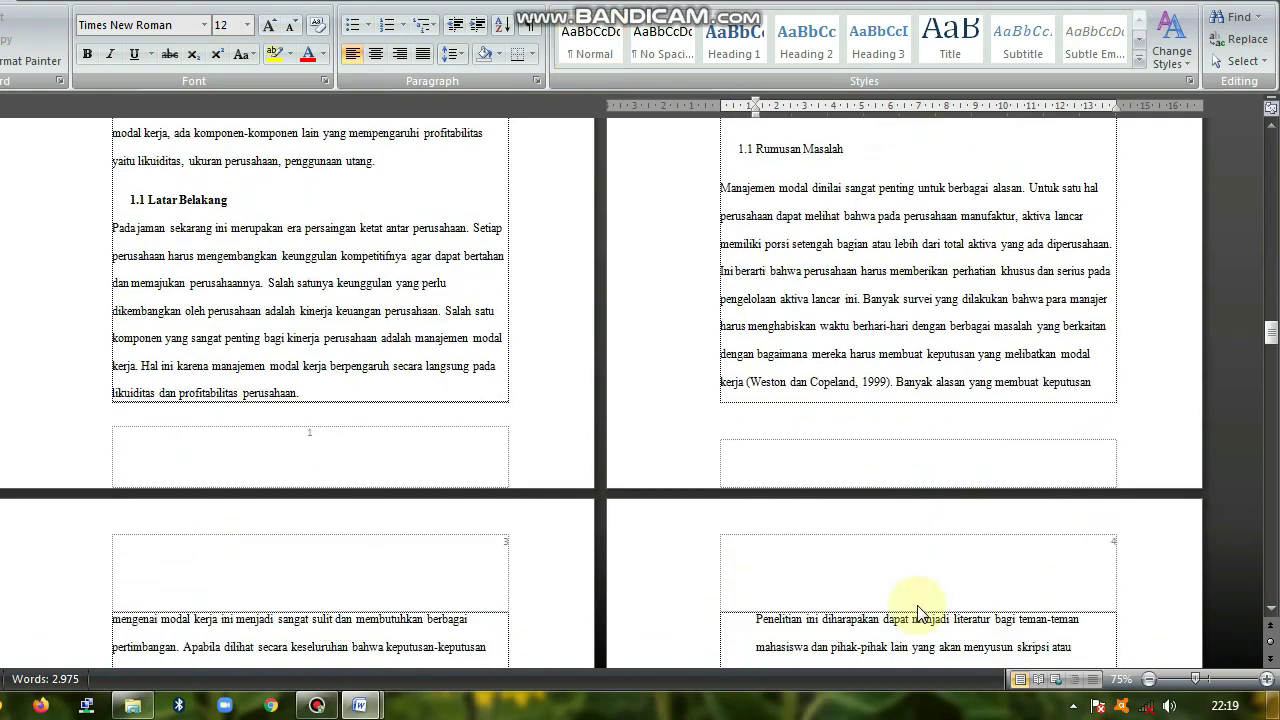
{"action": "scroll", "coordinate": [919, 612], "scroll_direction": "down", "scroll_amount": 4}
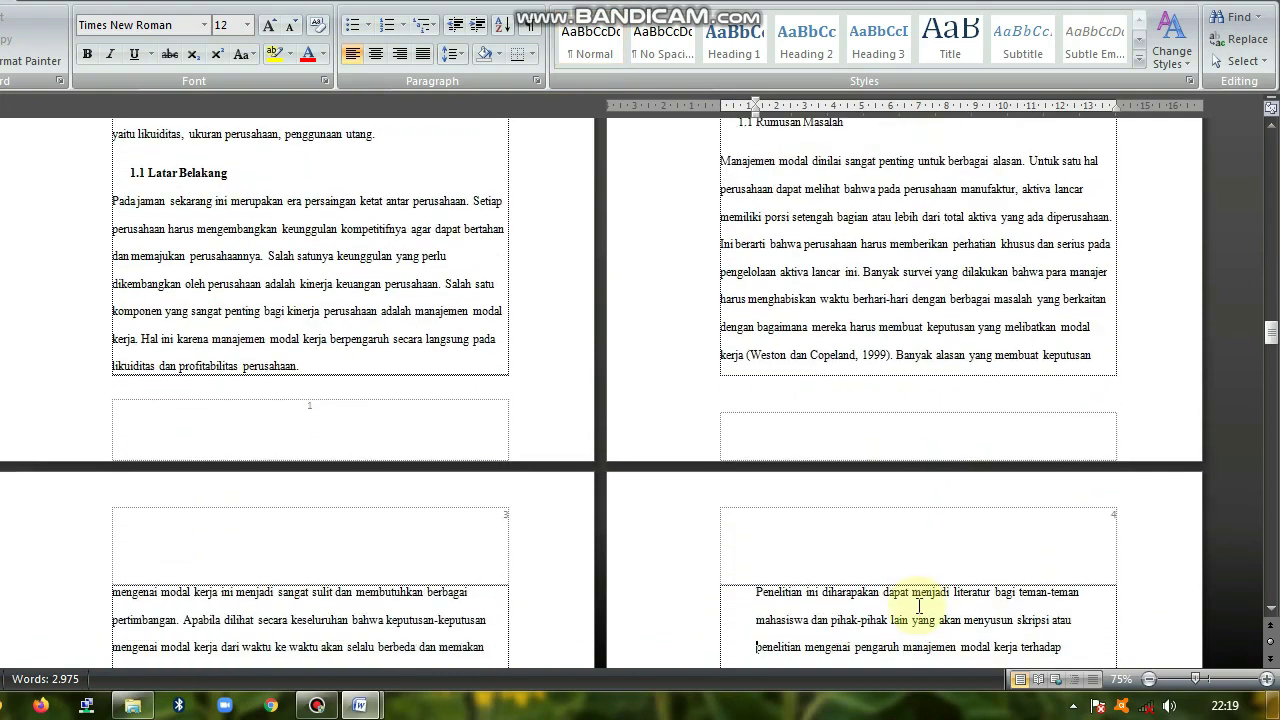
{"action": "left_click", "coordinate": [918, 606]}
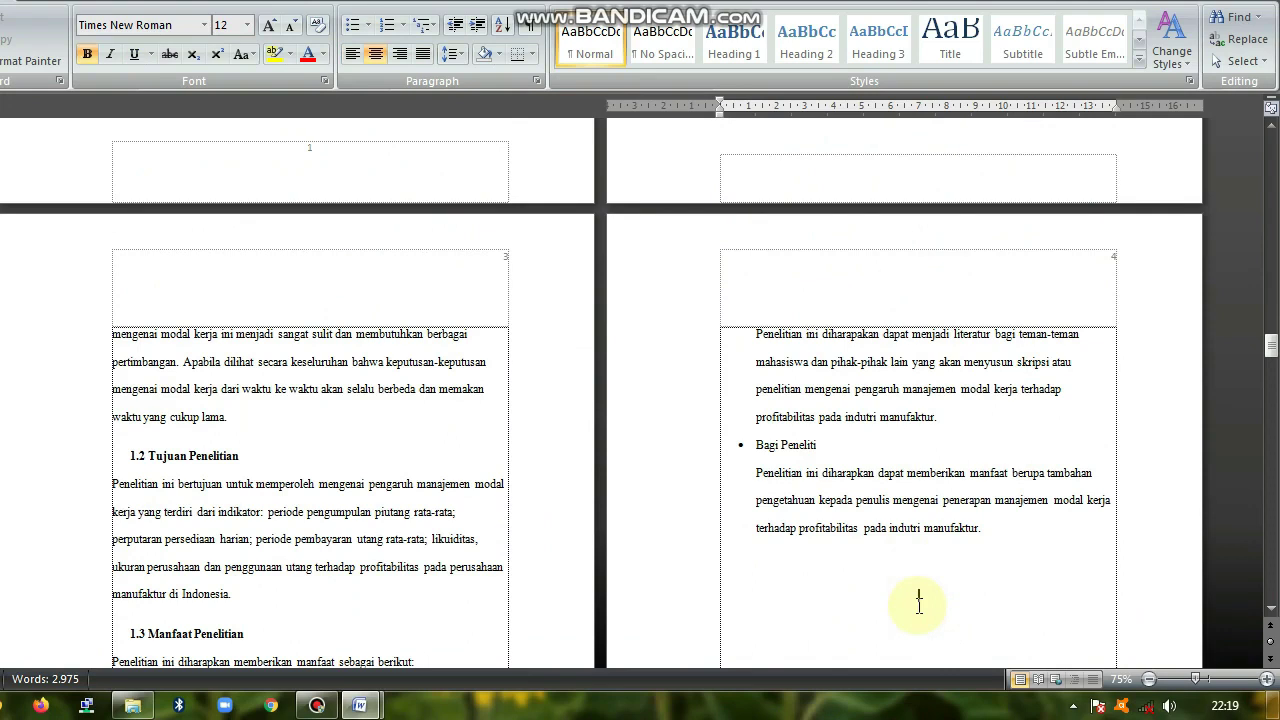
{"action": "scroll", "coordinate": [919, 605], "scroll_direction": "down", "scroll_amount": 8}
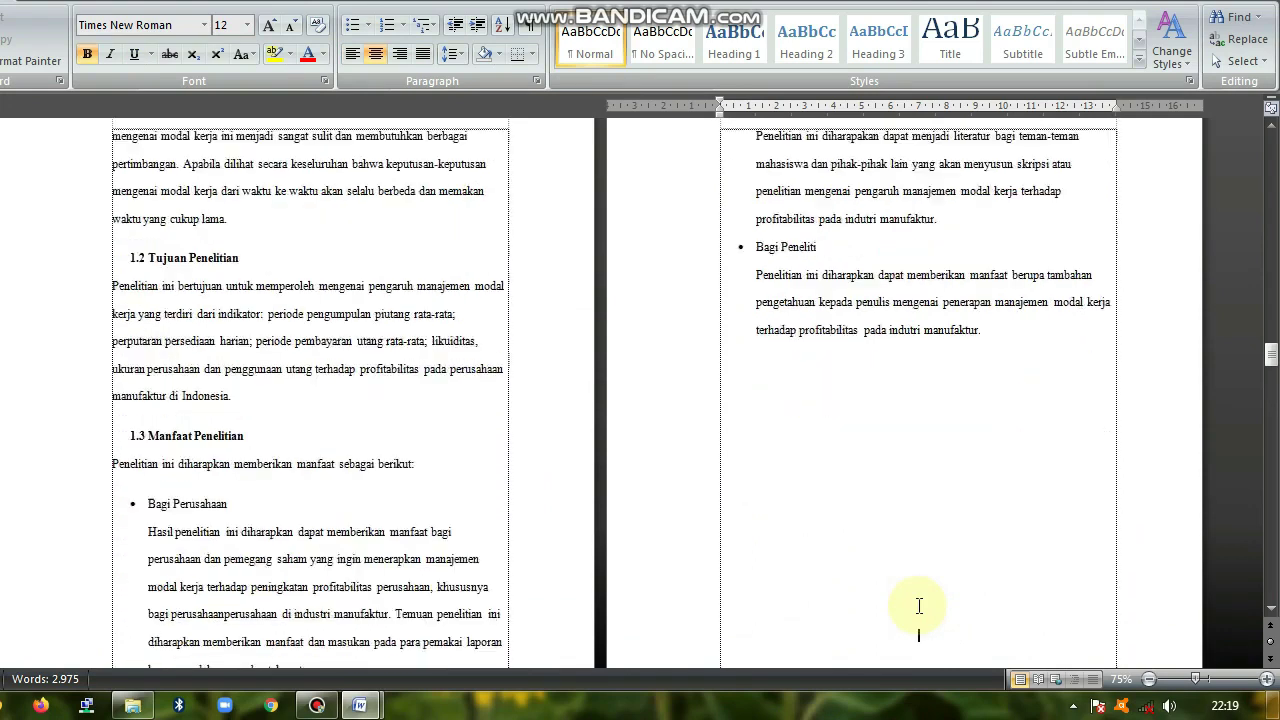
{"action": "left_click", "coordinate": [919, 606]}
{"action": "scroll", "coordinate": [919, 605], "scroll_direction": "down", "scroll_amount": 5}
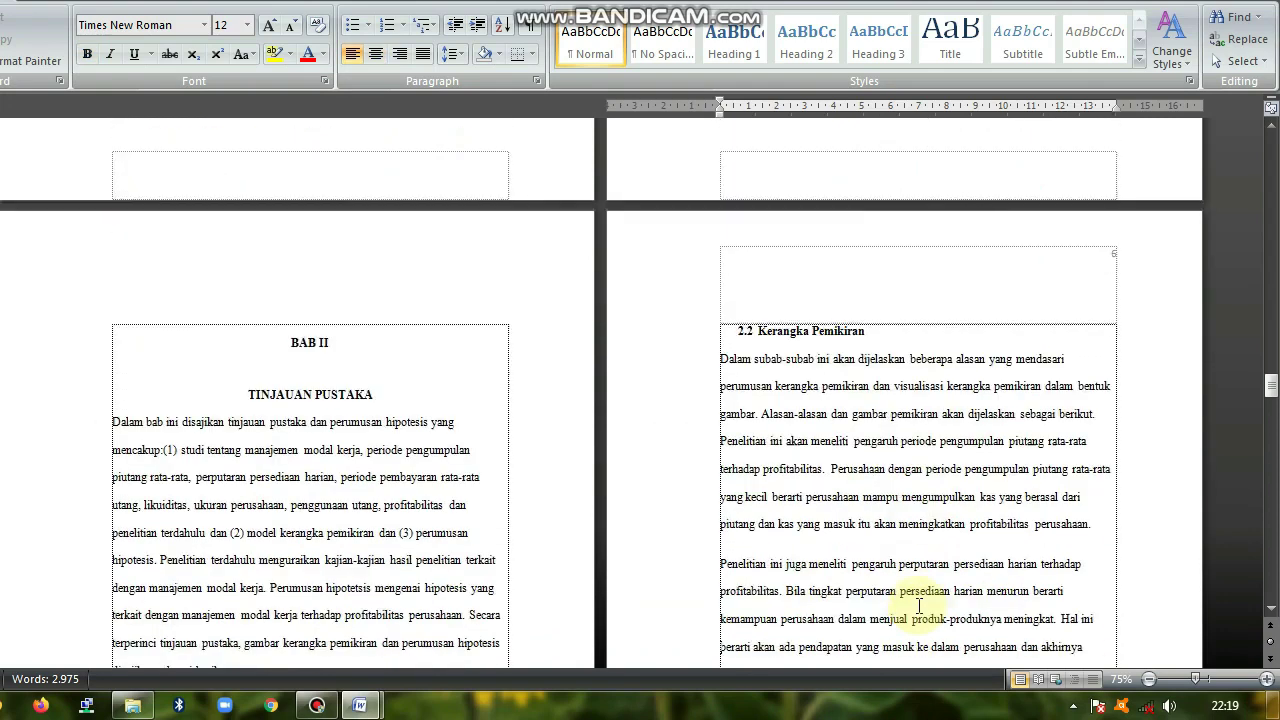
{"action": "scroll", "coordinate": [919, 605], "scroll_direction": "down", "scroll_amount": 12}
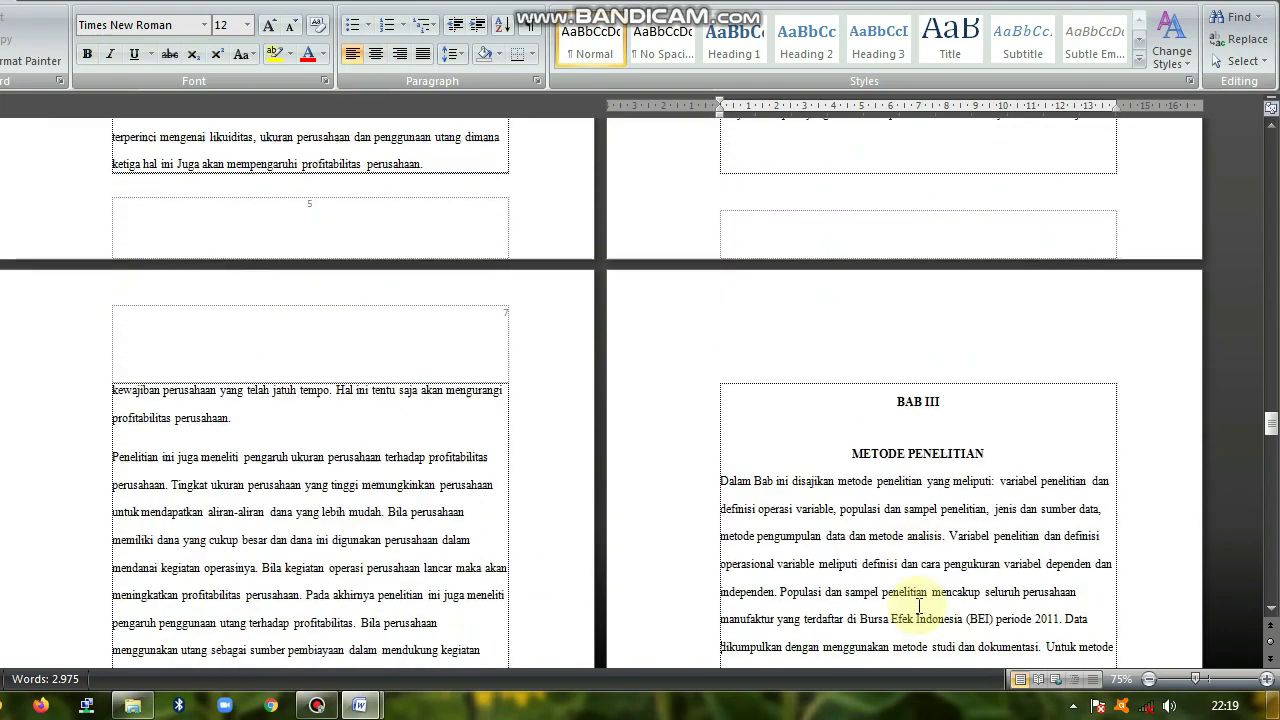
{"action": "scroll", "coordinate": [919, 605], "scroll_direction": "down", "scroll_amount": 1}
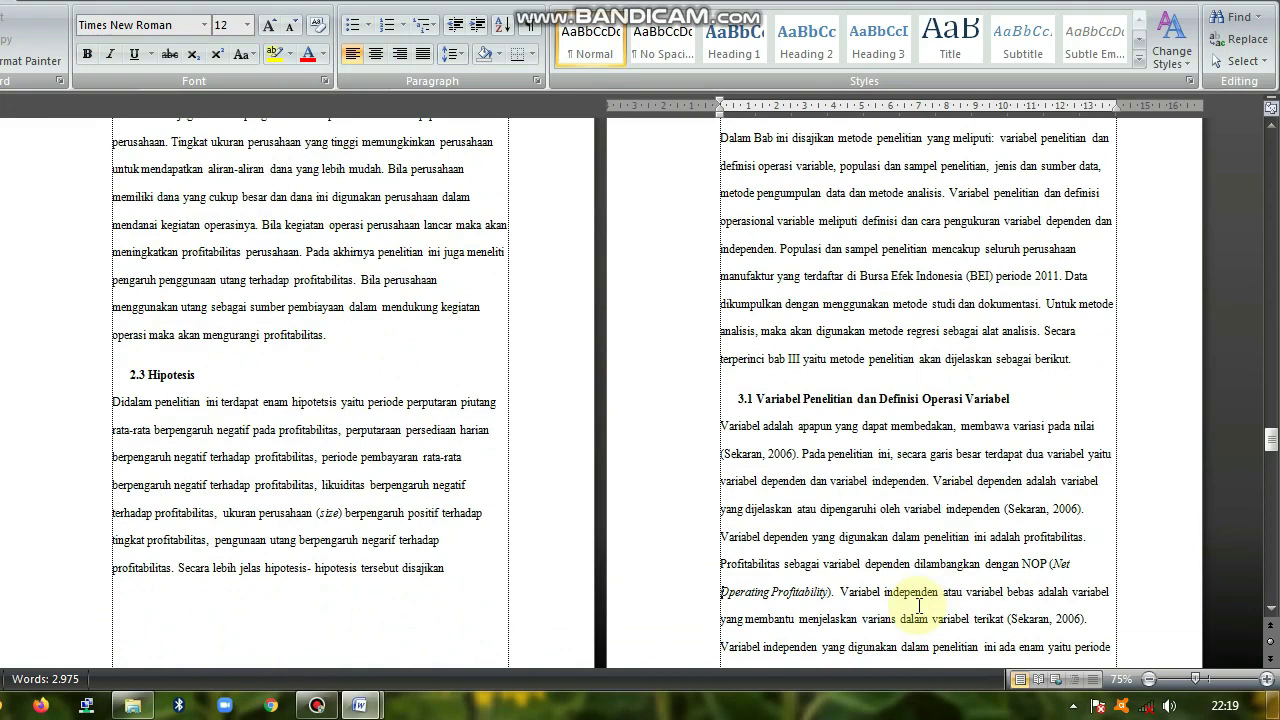
{"action": "scroll", "coordinate": [919, 605], "scroll_direction": "up", "scroll_amount": 1}
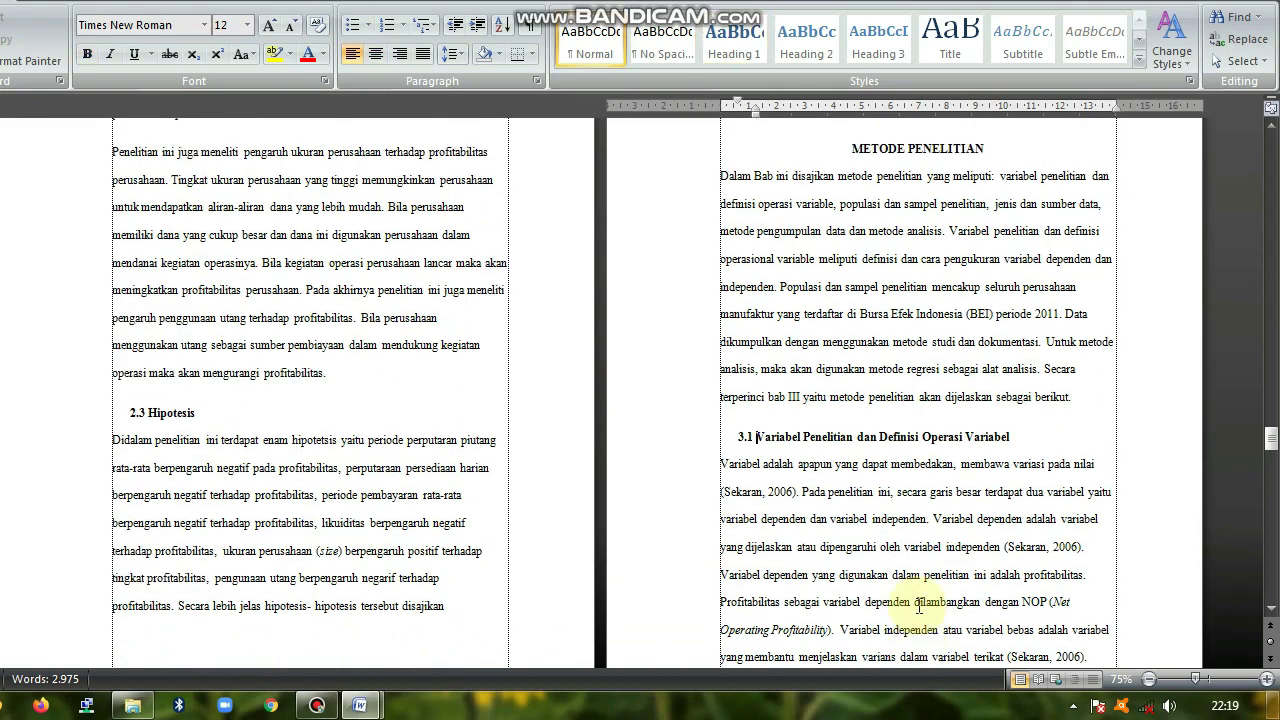
{"action": "scroll", "coordinate": [919, 605], "scroll_direction": "down", "scroll_amount": 20}
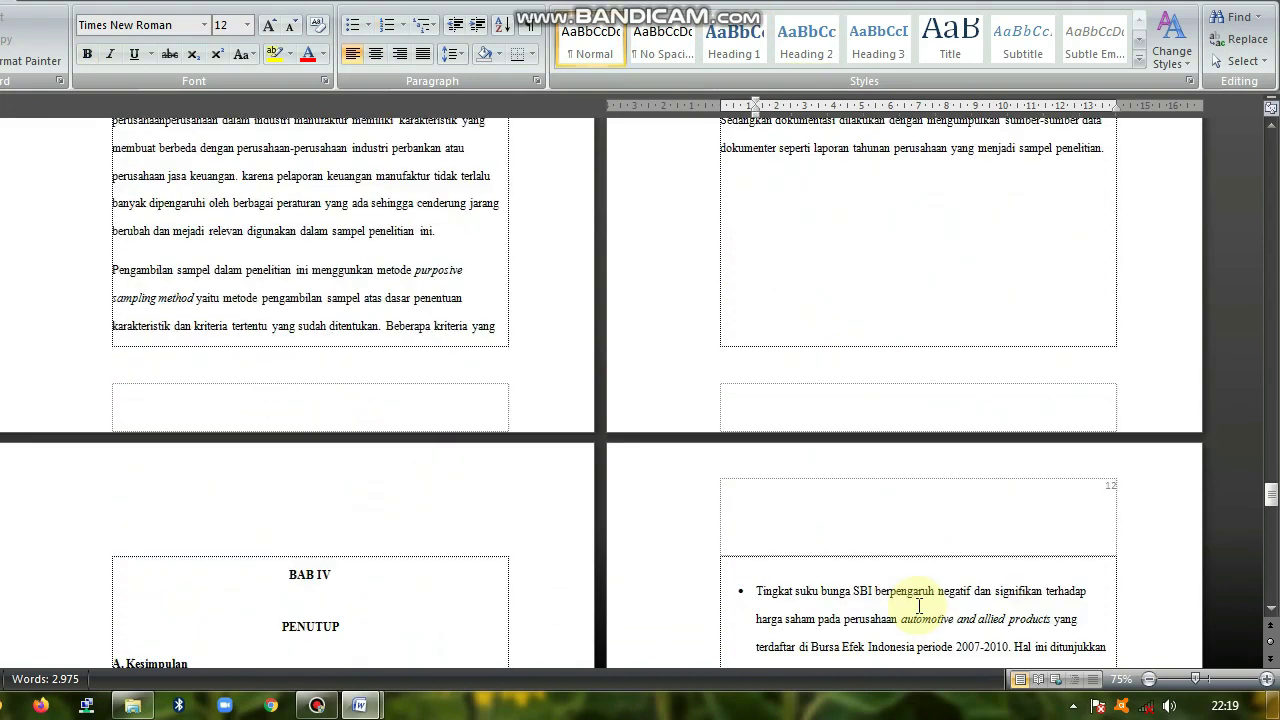
{"action": "scroll", "coordinate": [919, 605], "scroll_direction": "down", "scroll_amount": 10}
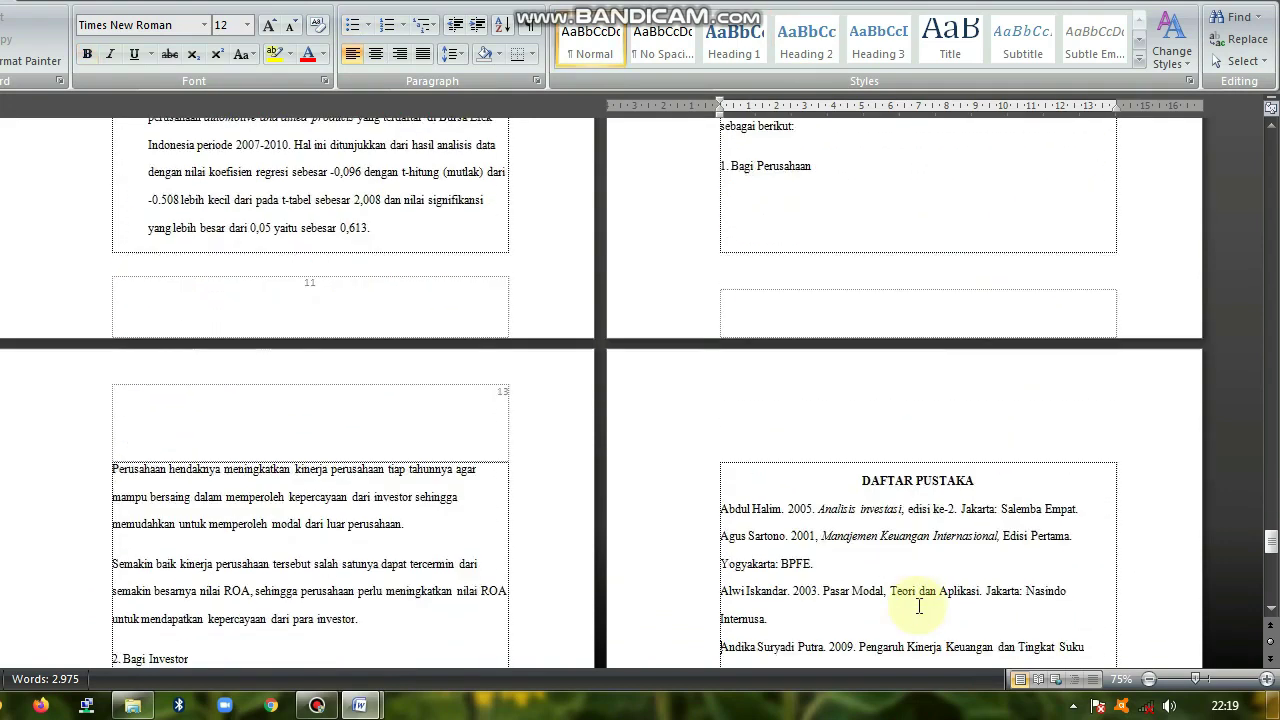
{"action": "scroll", "coordinate": [919, 605], "scroll_direction": "down", "scroll_amount": 10}
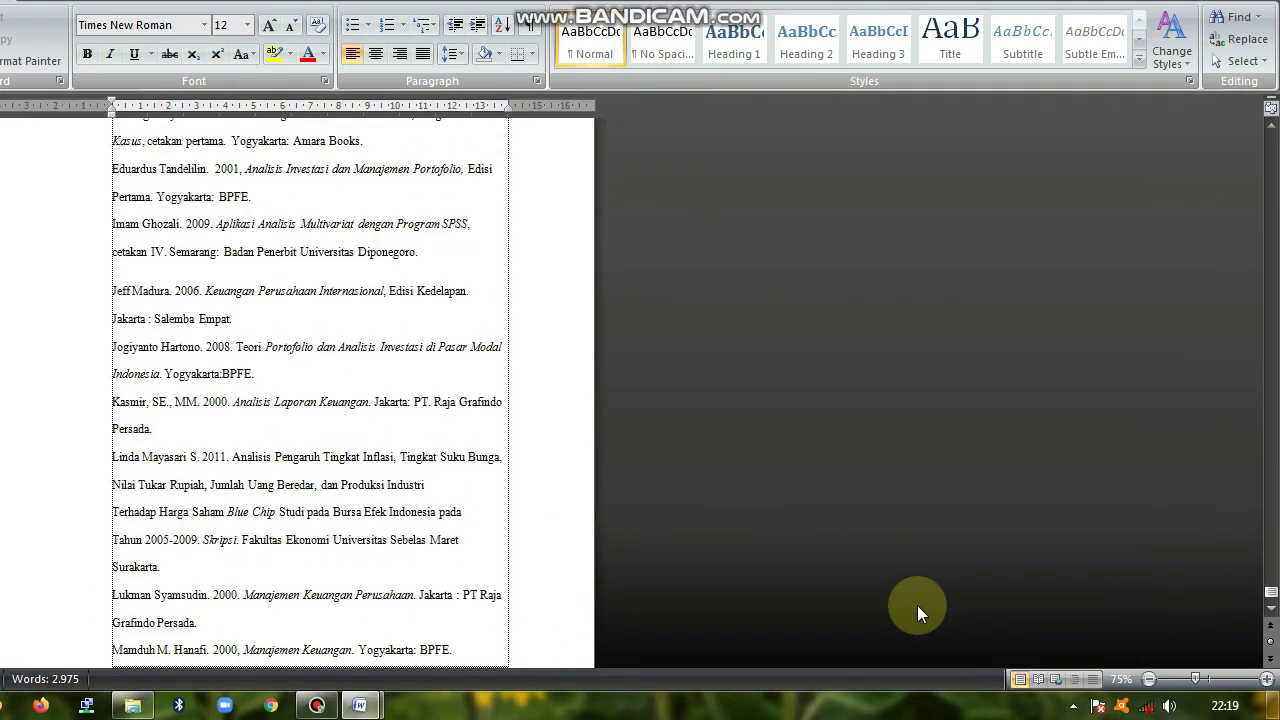
{"action": "scroll", "coordinate": [917, 605], "scroll_direction": "up", "scroll_amount": 5}
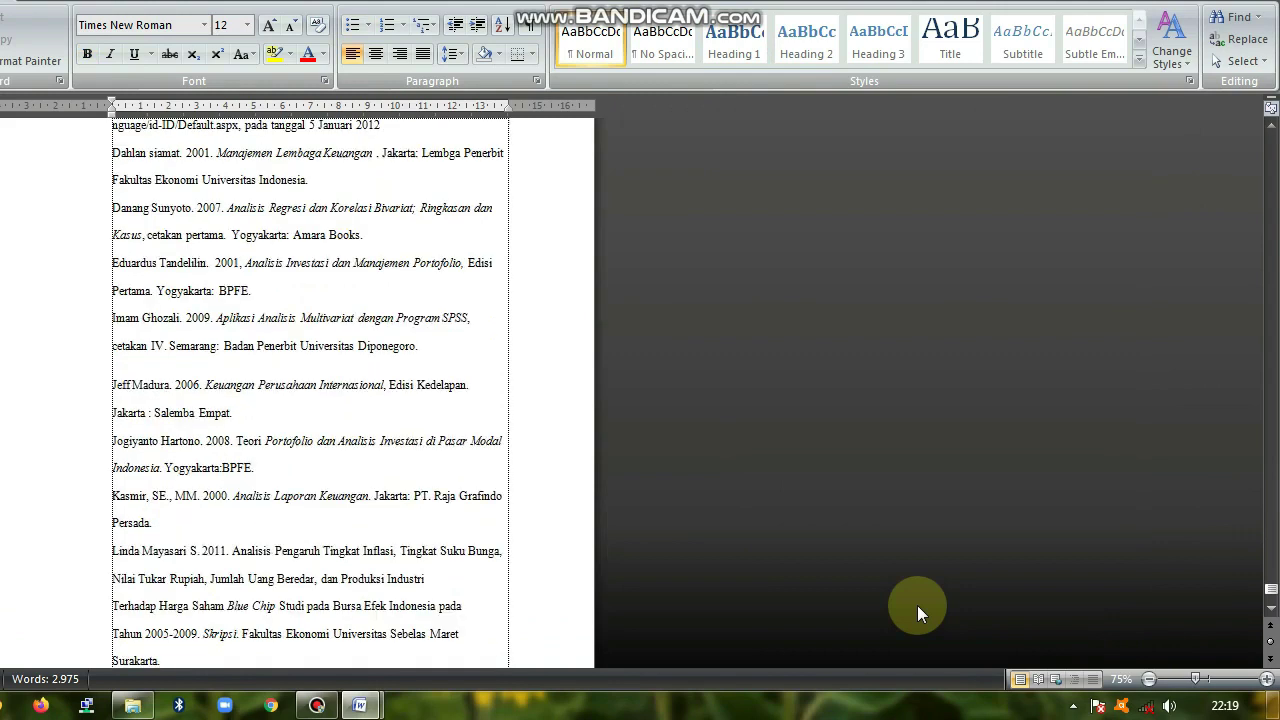
{"action": "scroll", "coordinate": [917, 605], "scroll_direction": "up", "scroll_amount": 5}
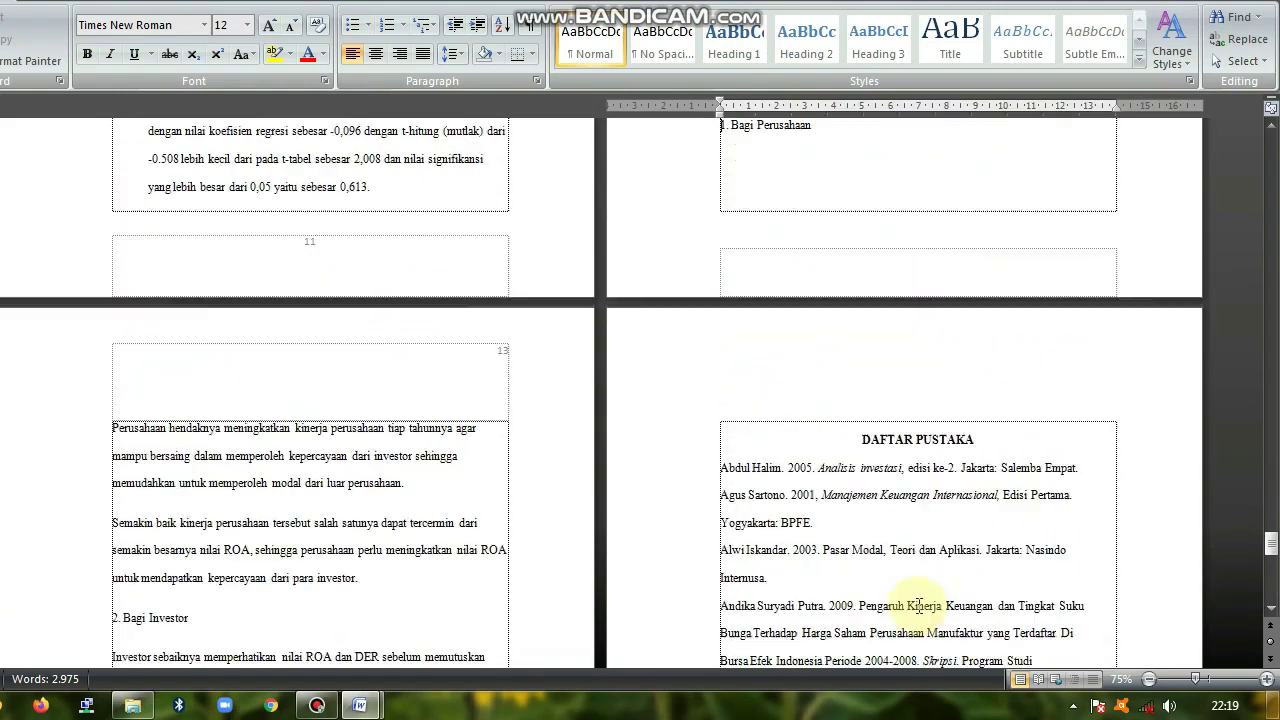
{"action": "scroll", "coordinate": [919, 605], "scroll_direction": "up", "scroll_amount": 5}
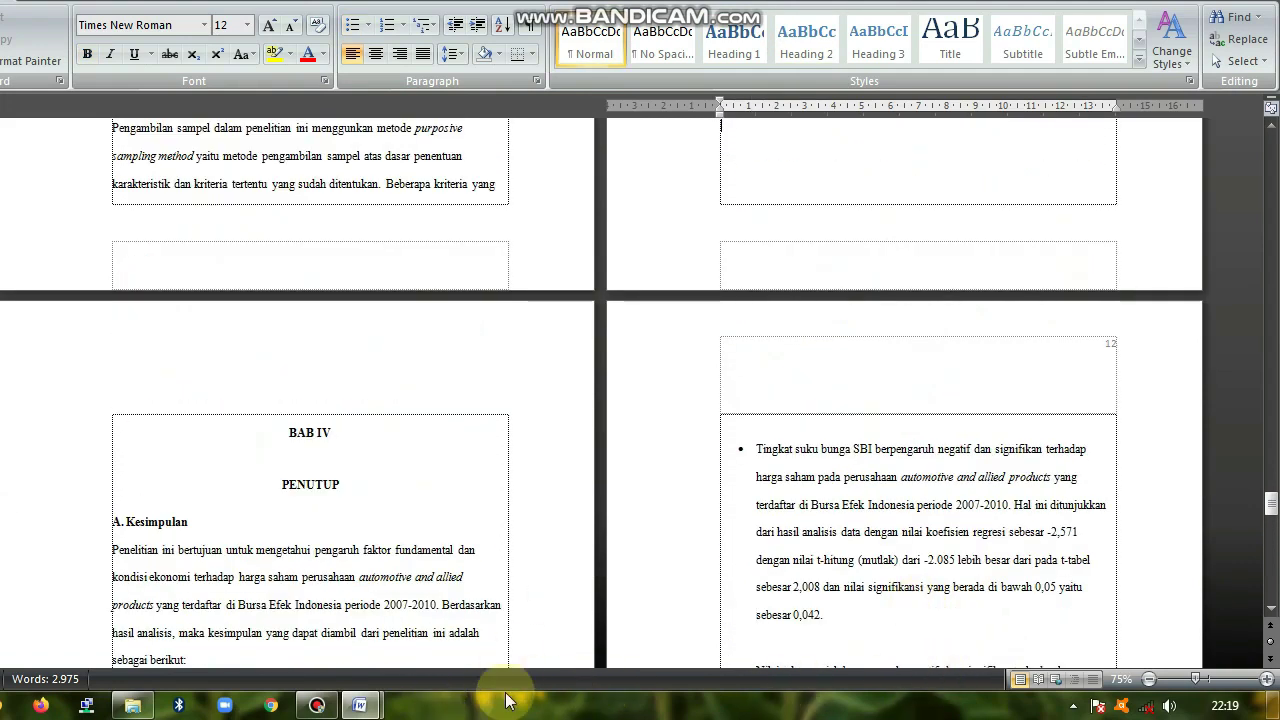
Step: Switch to the CONTOH SKRIPSI.docx document and go to its cover page
{"action": "mouse_move", "coordinate": [360, 705]}
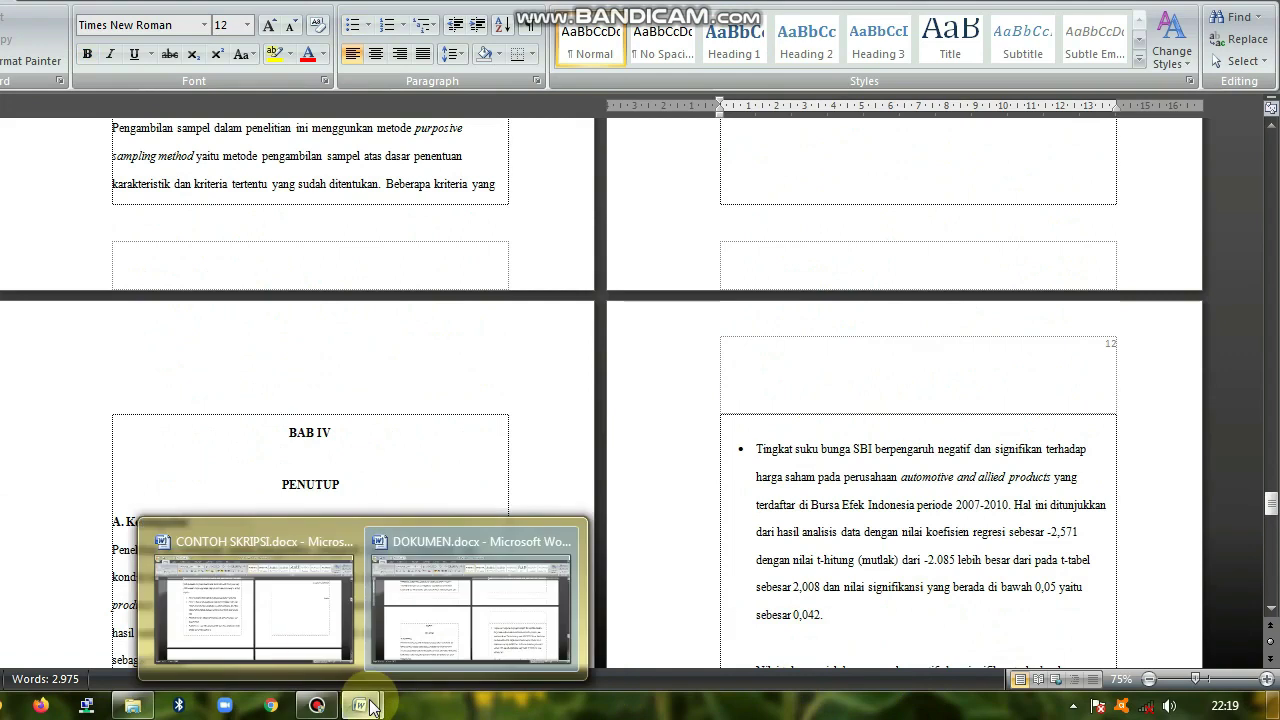
{"action": "left_click", "coordinate": [322, 640]}
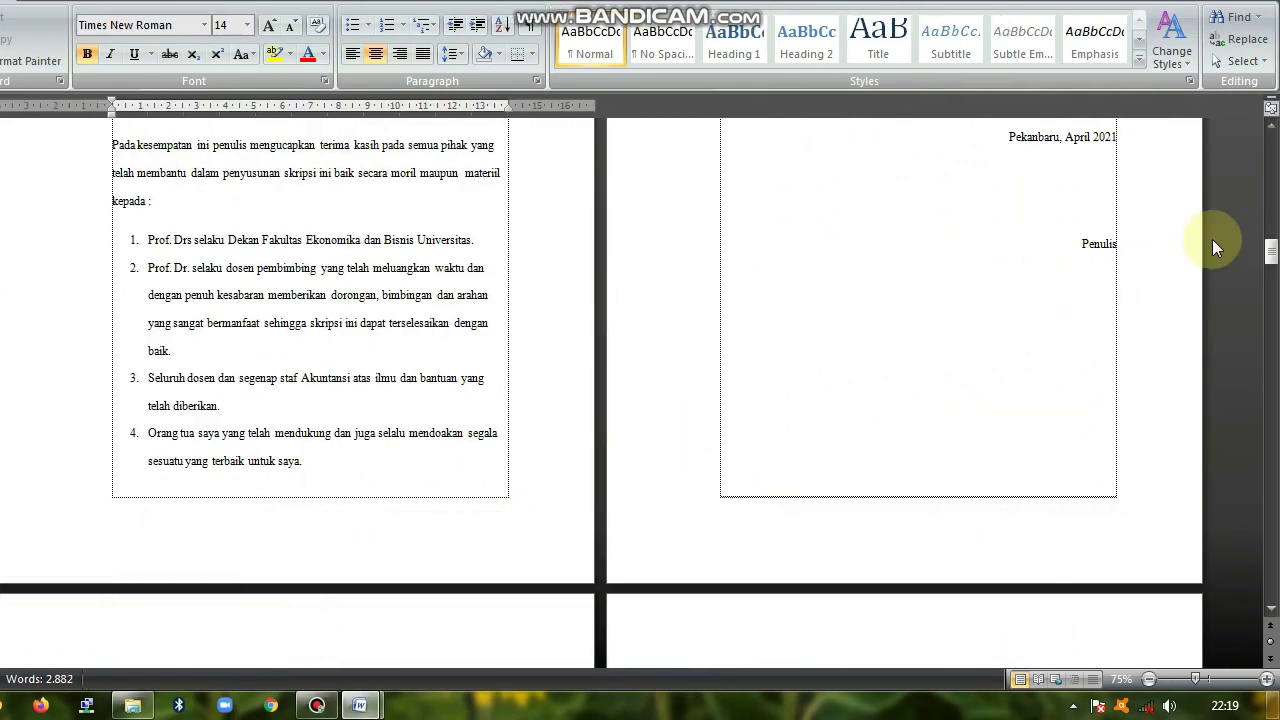
{"action": "left_click_drag", "start_coordinate": [1262, 260], "coordinate": [1262, 160]}
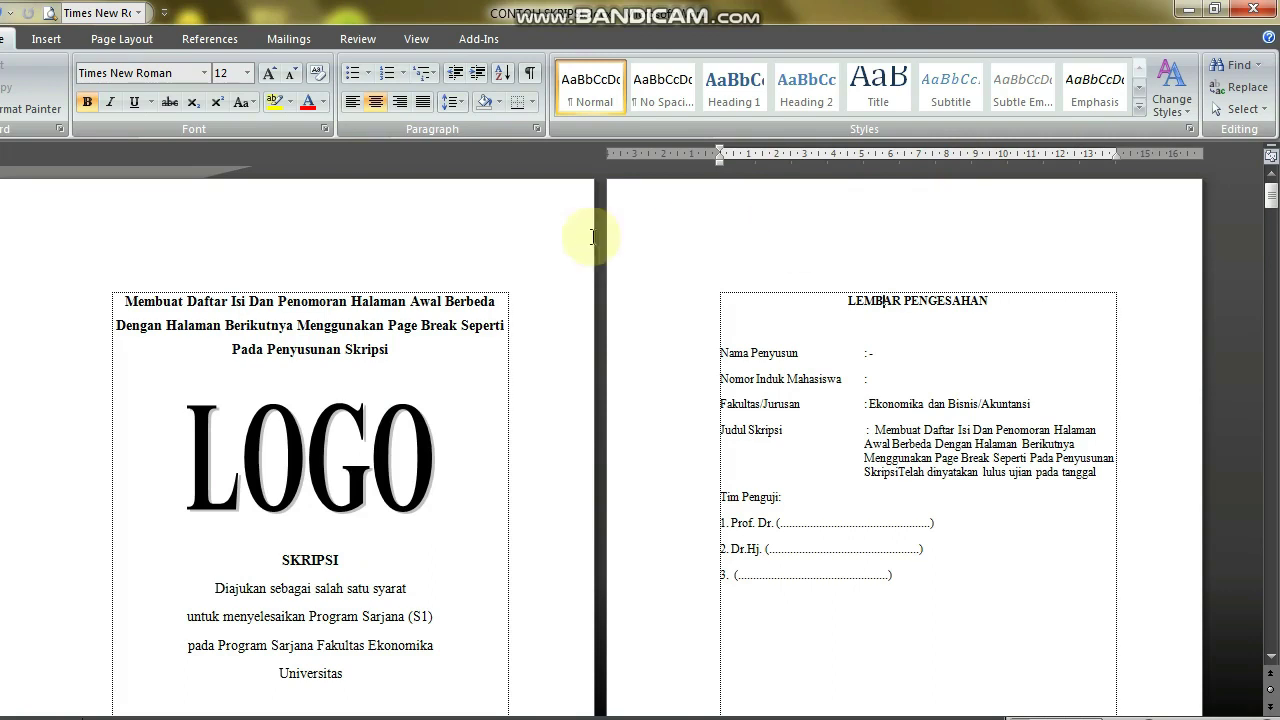
Step: Open the cover page's header area to check the section labels, and close it again
{"action": "double_click", "coordinate": [445, 240]}
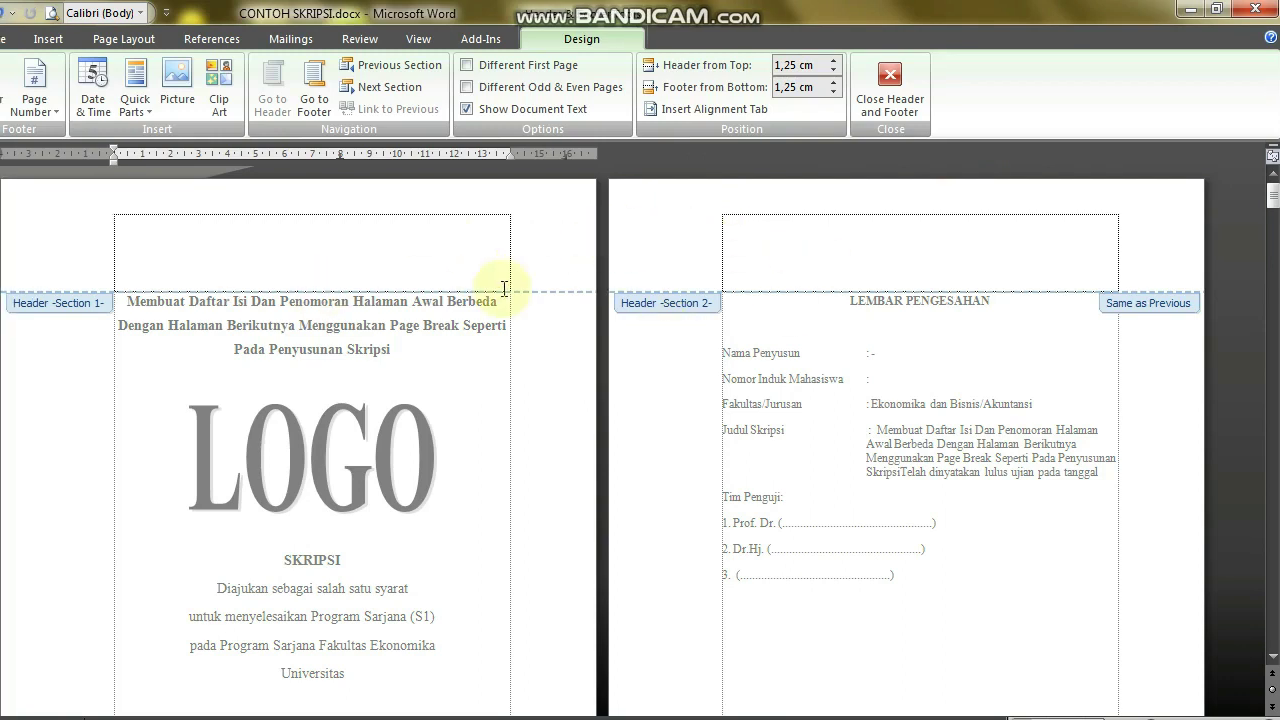
{"action": "left_click", "coordinate": [866, 92]}
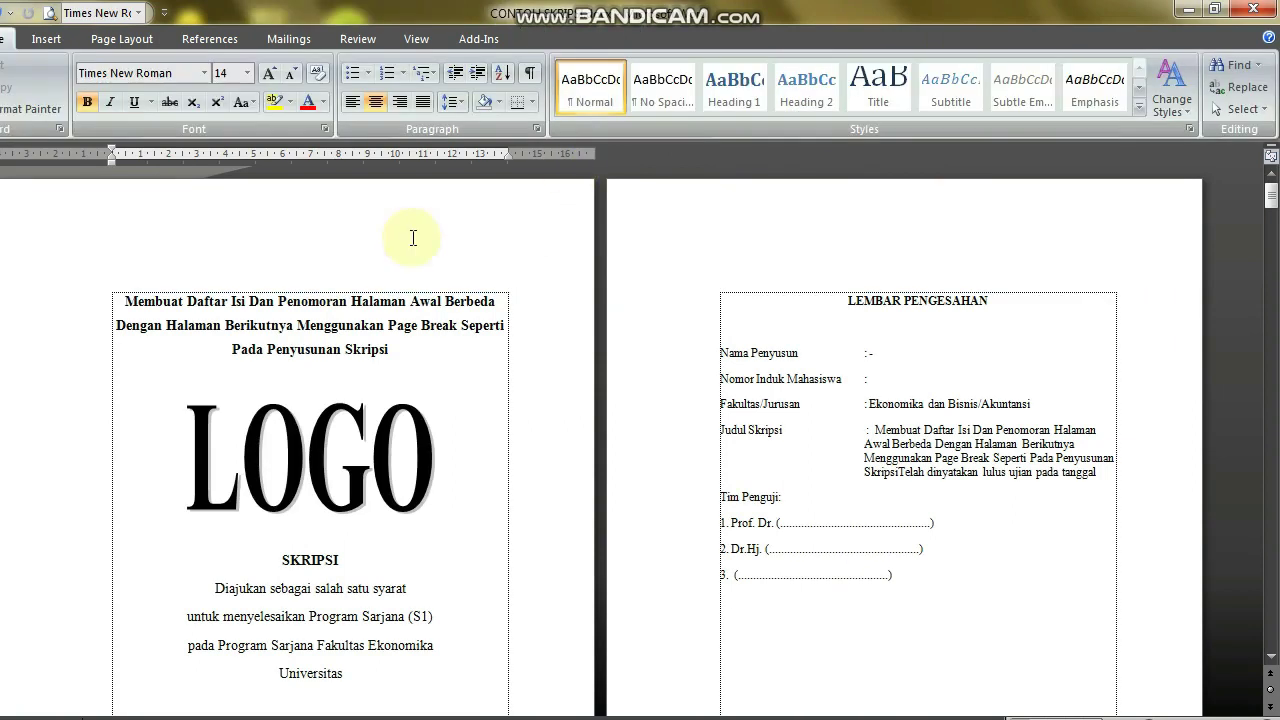
{"action": "left_click", "coordinate": [326, 297]}
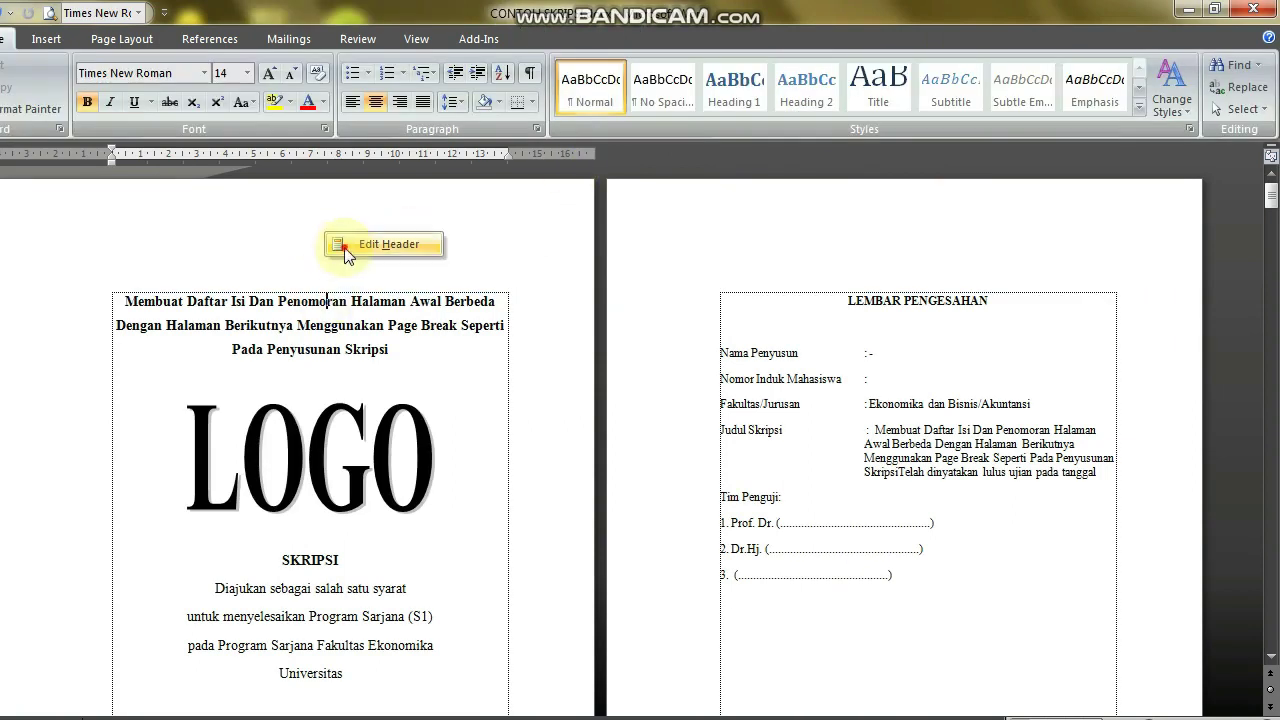
{"action": "double_click", "coordinate": [345, 248]}
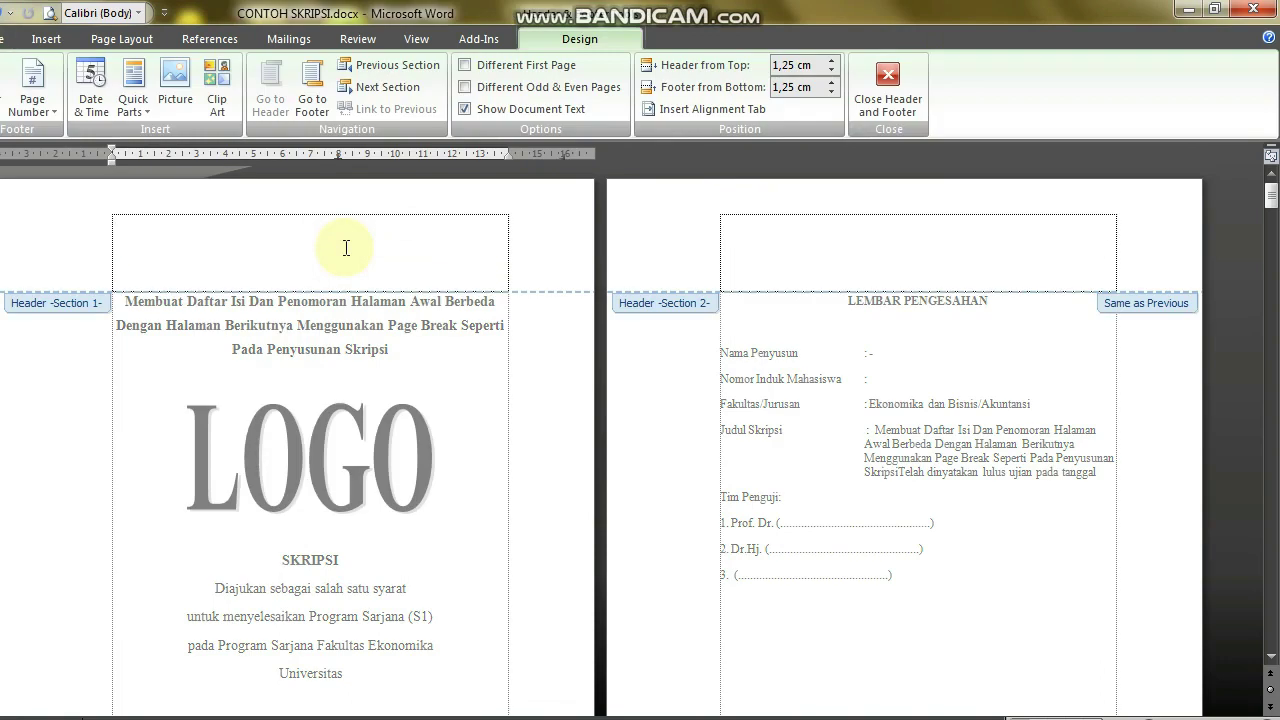
{"action": "left_click", "coordinate": [869, 105]}
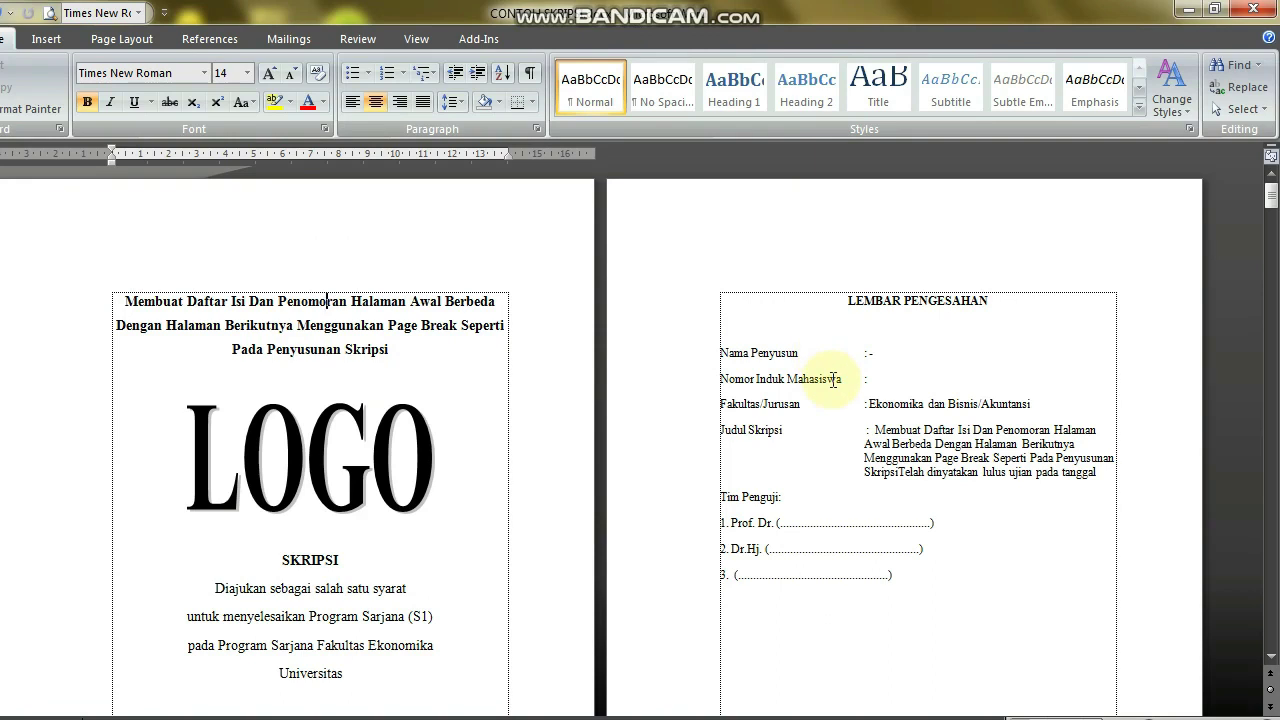
Step: Try to insert a Next Page section break before the LEMBAR PENGESAHAN heading
{"action": "left_click", "coordinate": [848, 301]}
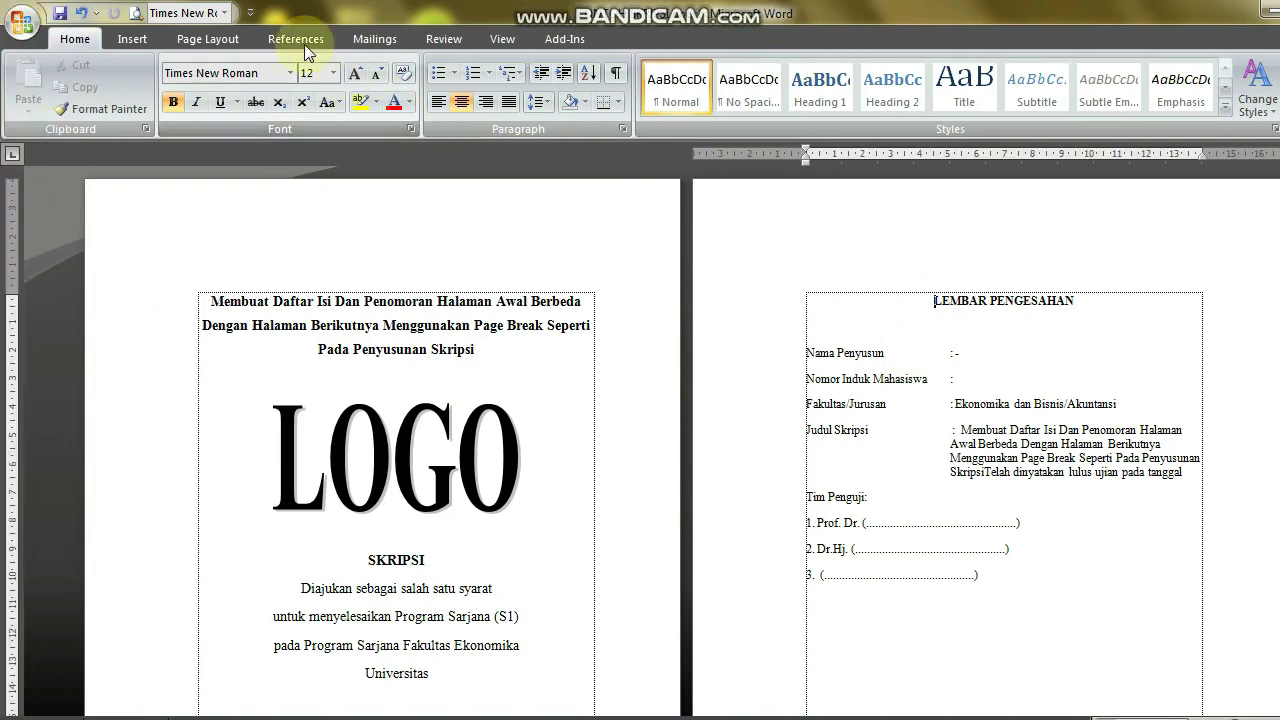
{"action": "left_click", "coordinate": [210, 40]}
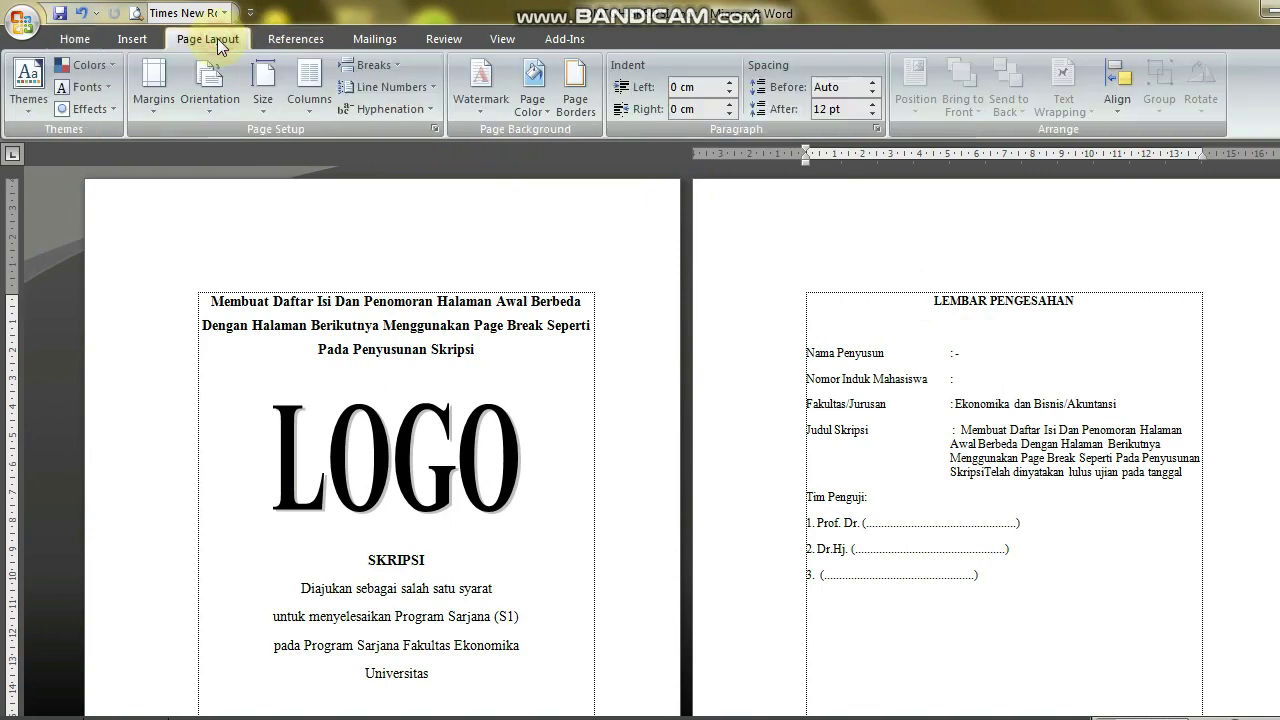
{"action": "left_click", "coordinate": [358, 72]}
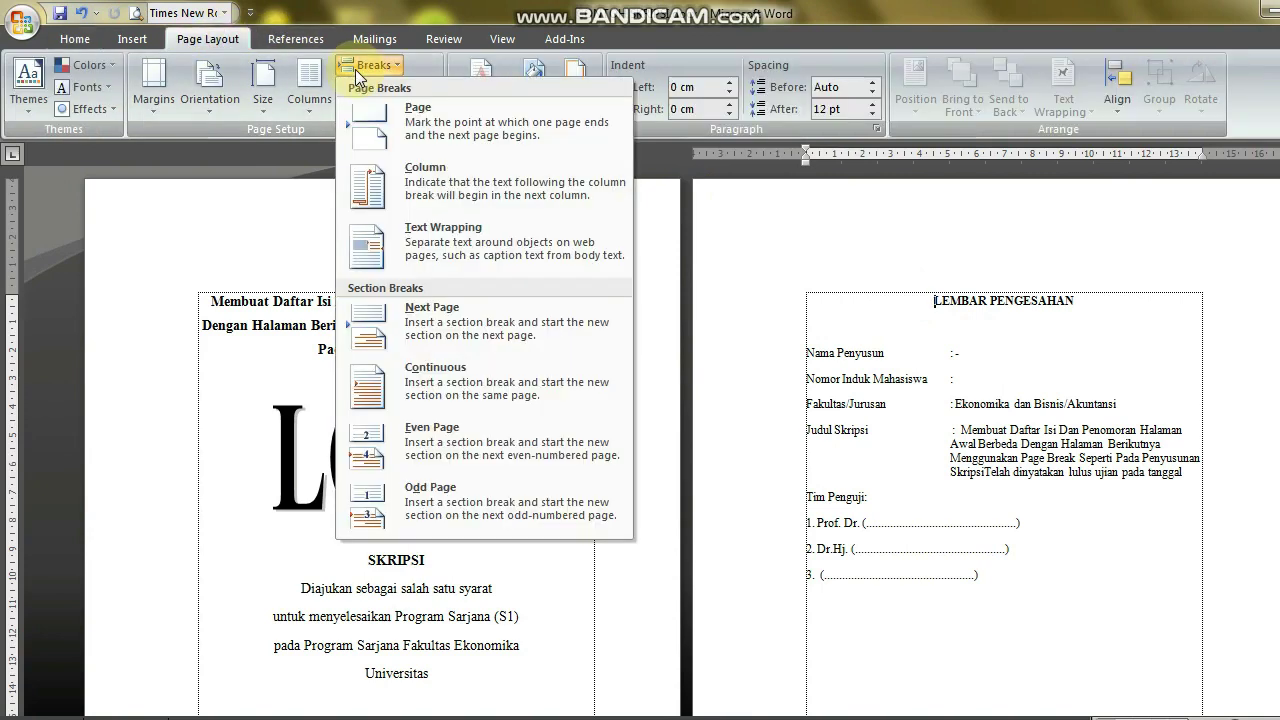
{"action": "left_click", "coordinate": [434, 332]}
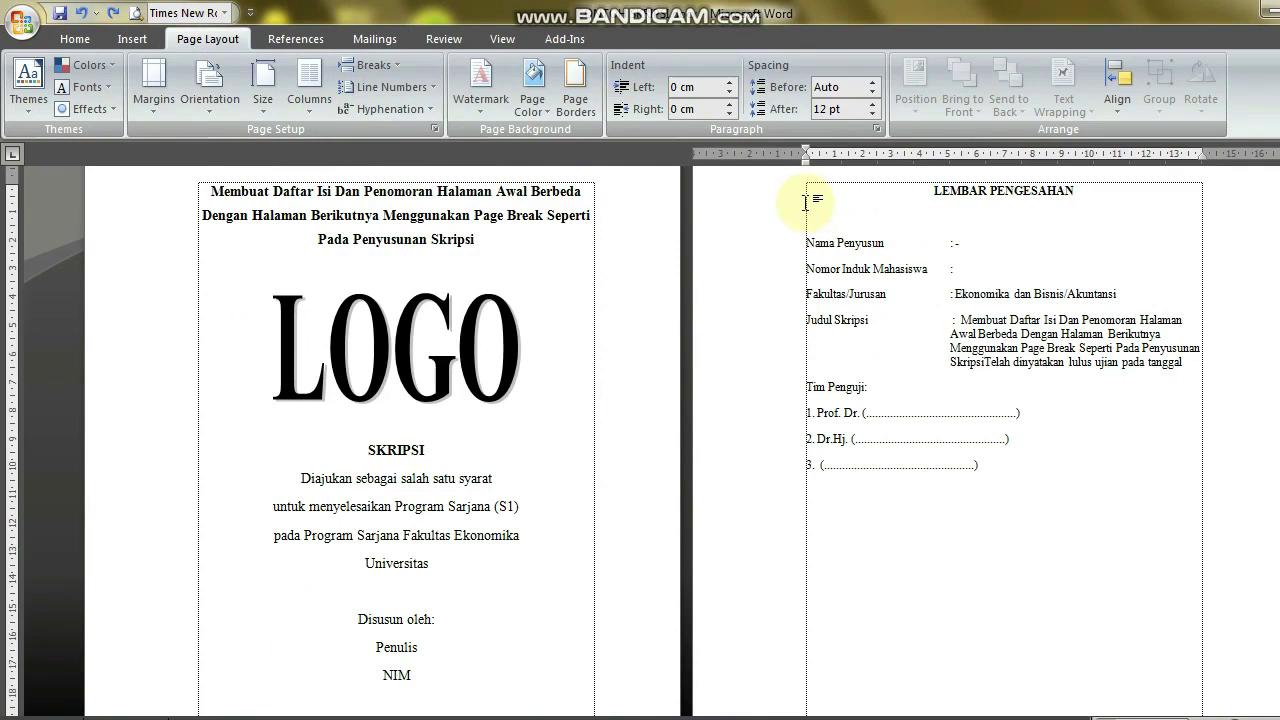
Step: Unlink the header of the LEMBAR PENGESAHAN section from the previous section's header
{"action": "left_click", "coordinate": [780, 179]}
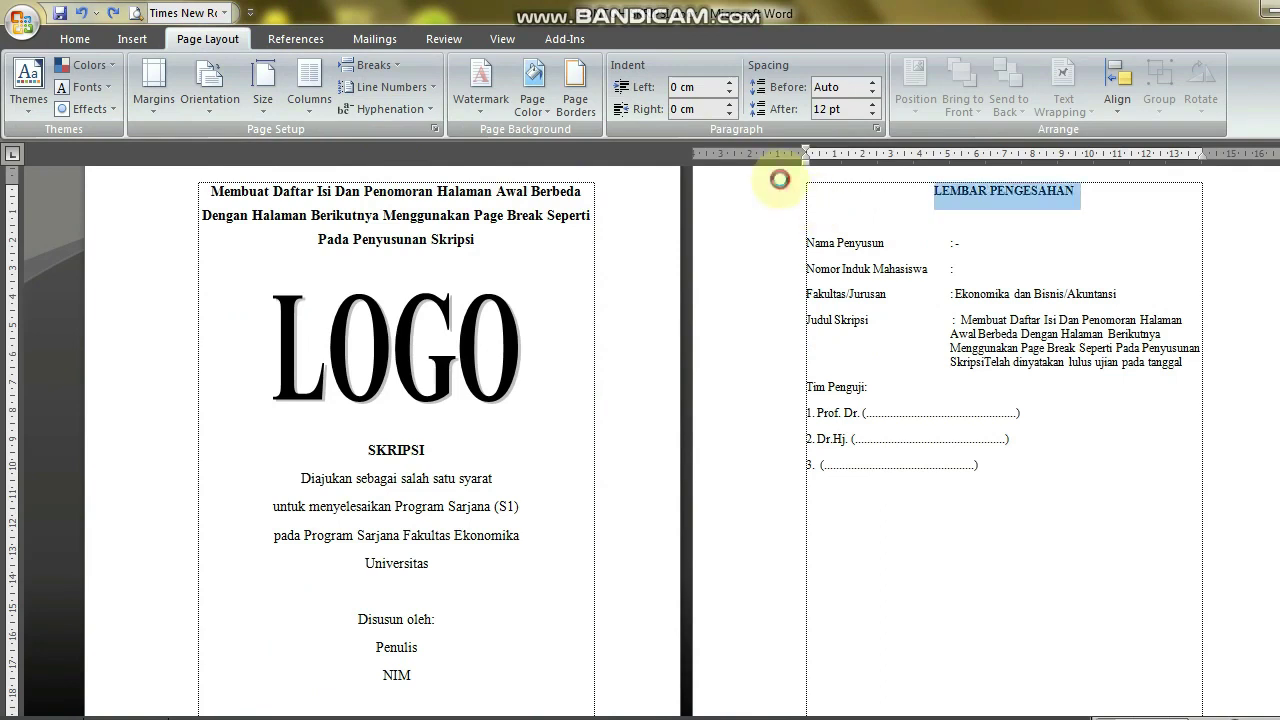
{"action": "double_click", "coordinate": [780, 179]}
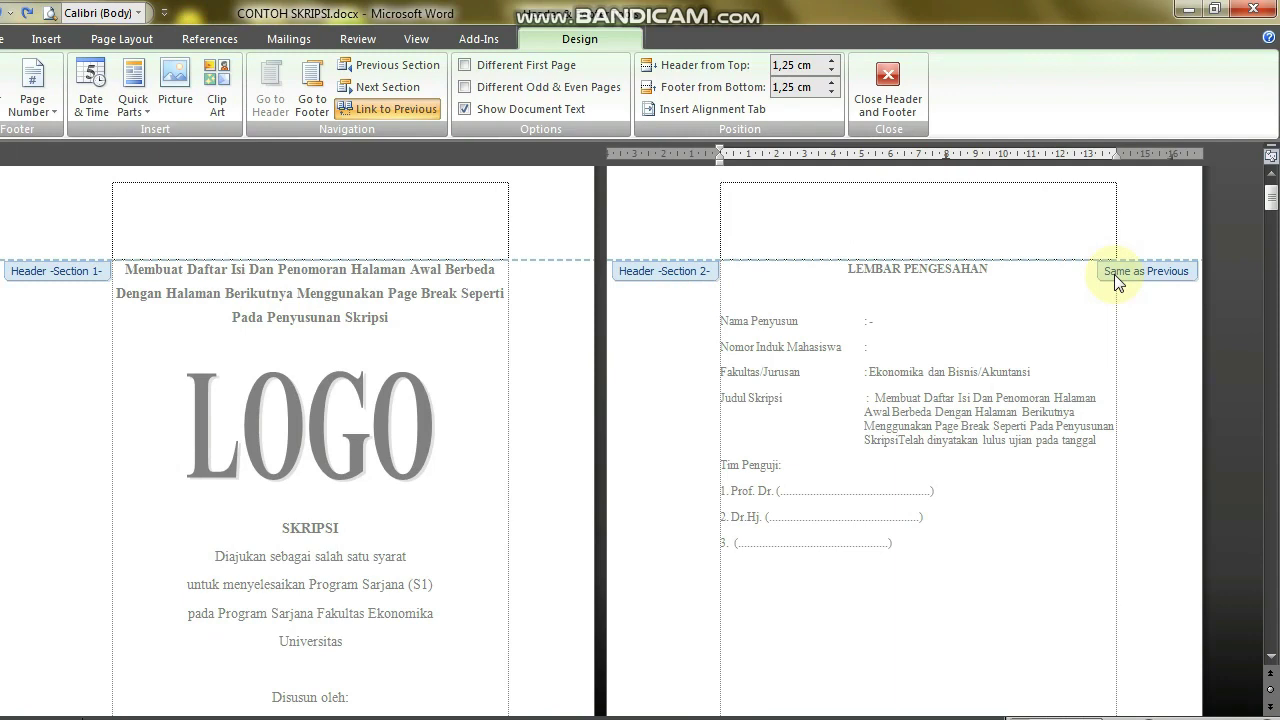
{"action": "left_click", "coordinate": [414, 110]}
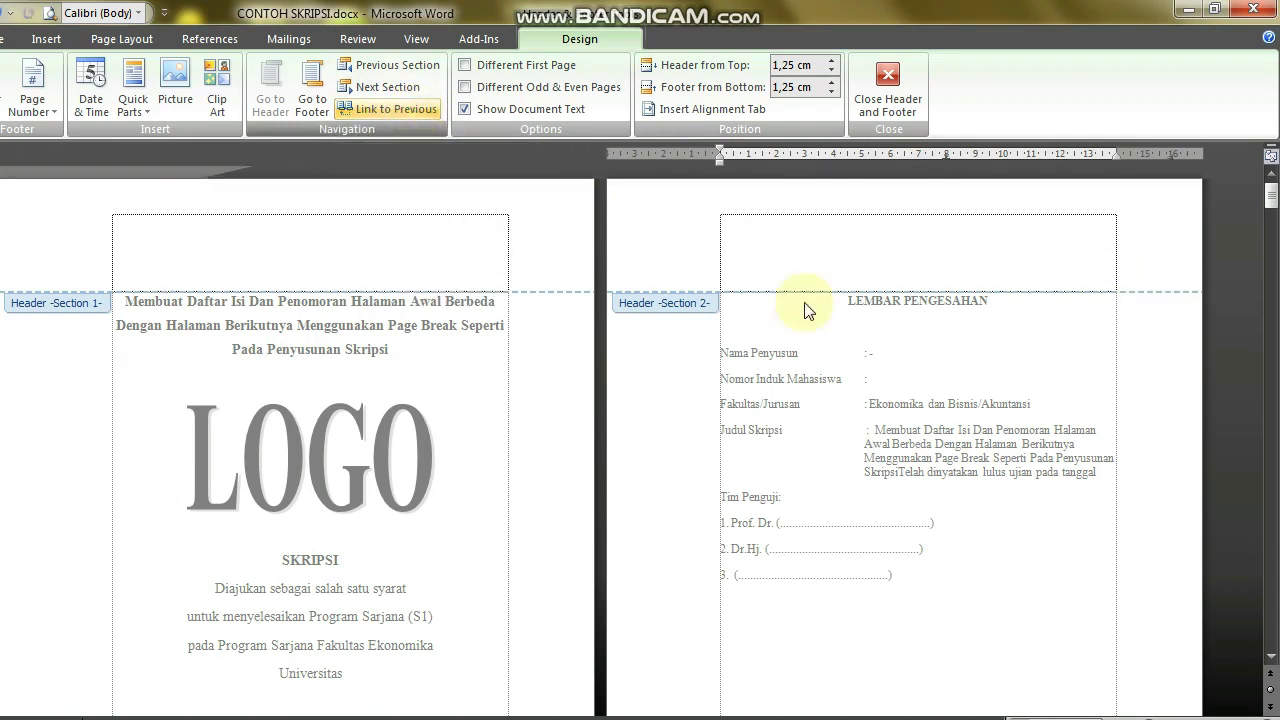
Step: Unlink the footer of the LEMBAR PENGESAHAN section from the previous section's footer and leave header and footer editing
{"action": "left_click", "coordinate": [1270, 198]}
{"action": "left_click_drag", "start_coordinate": [1270, 198], "coordinate": [1270, 206]}
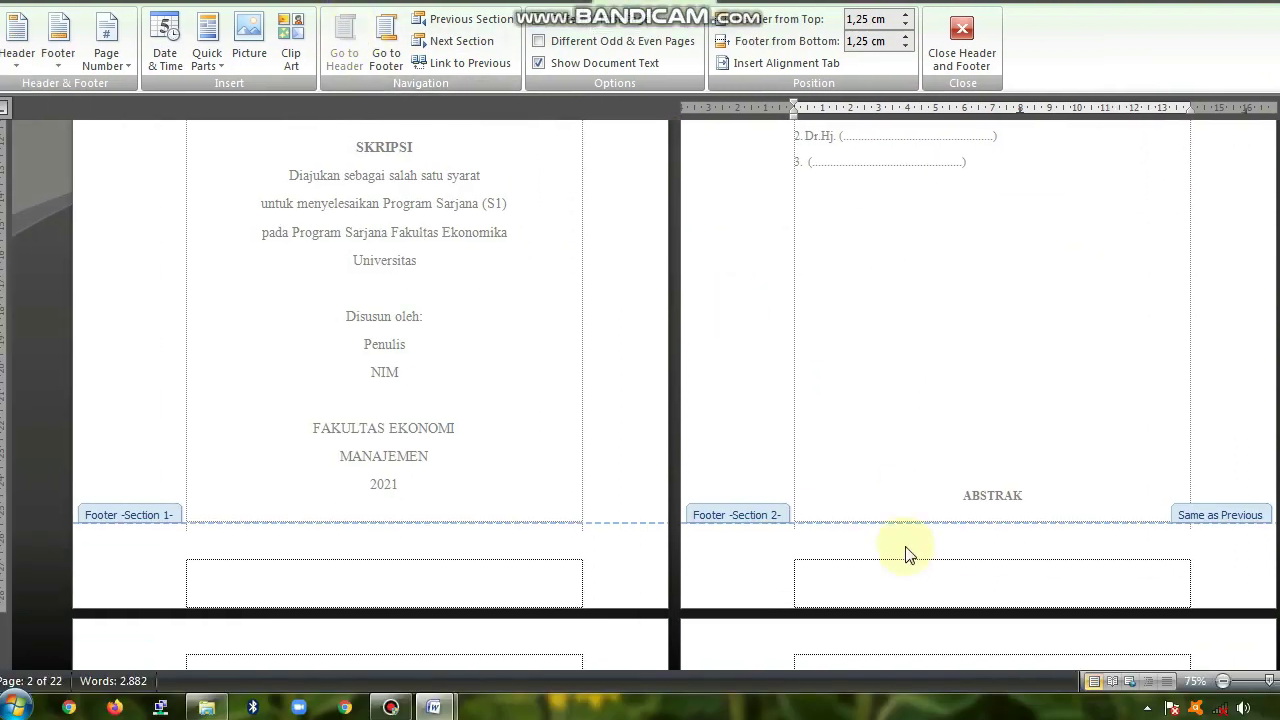
{"action": "left_click", "coordinate": [858, 613]}
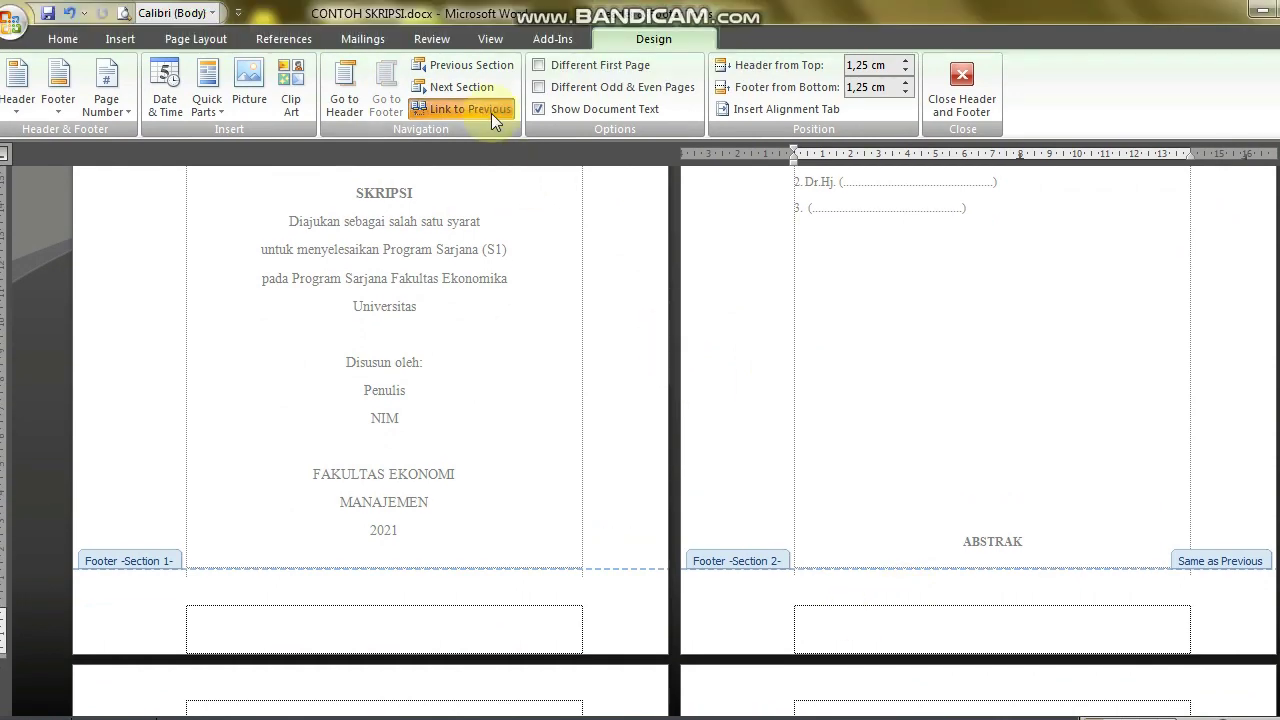
{"action": "left_click", "coordinate": [491, 113]}
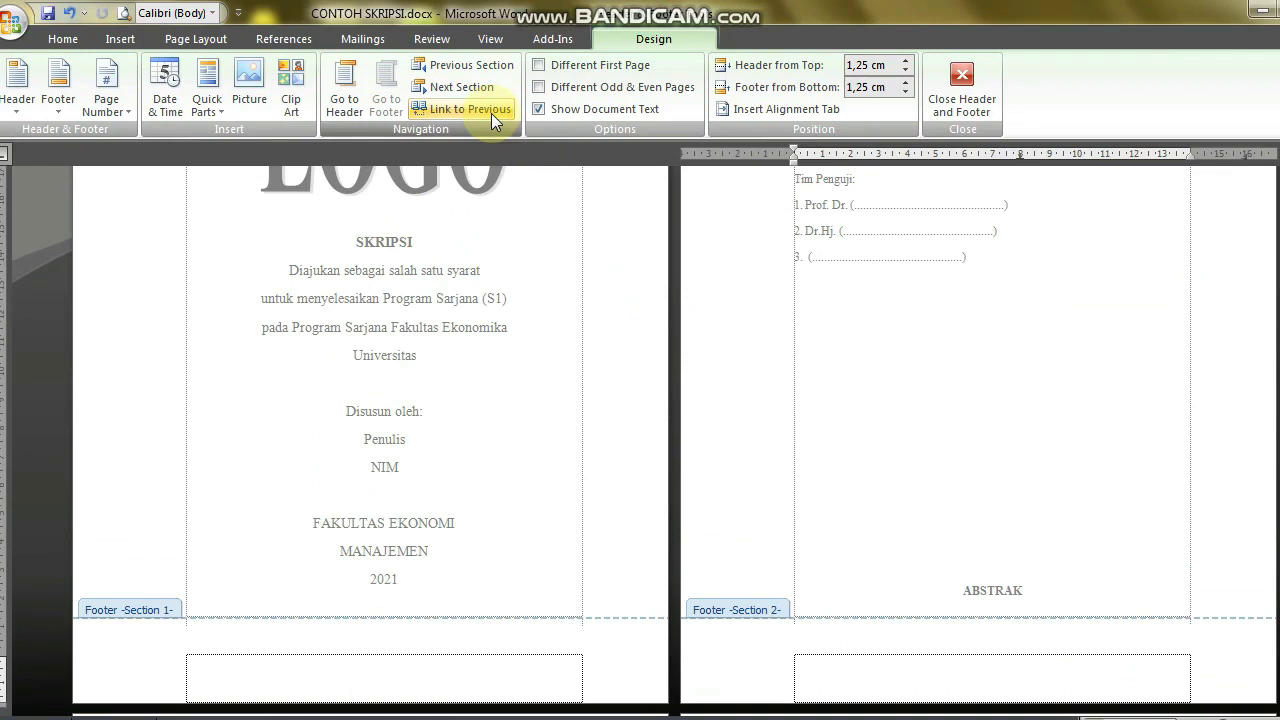
{"action": "left_click", "coordinate": [960, 107]}
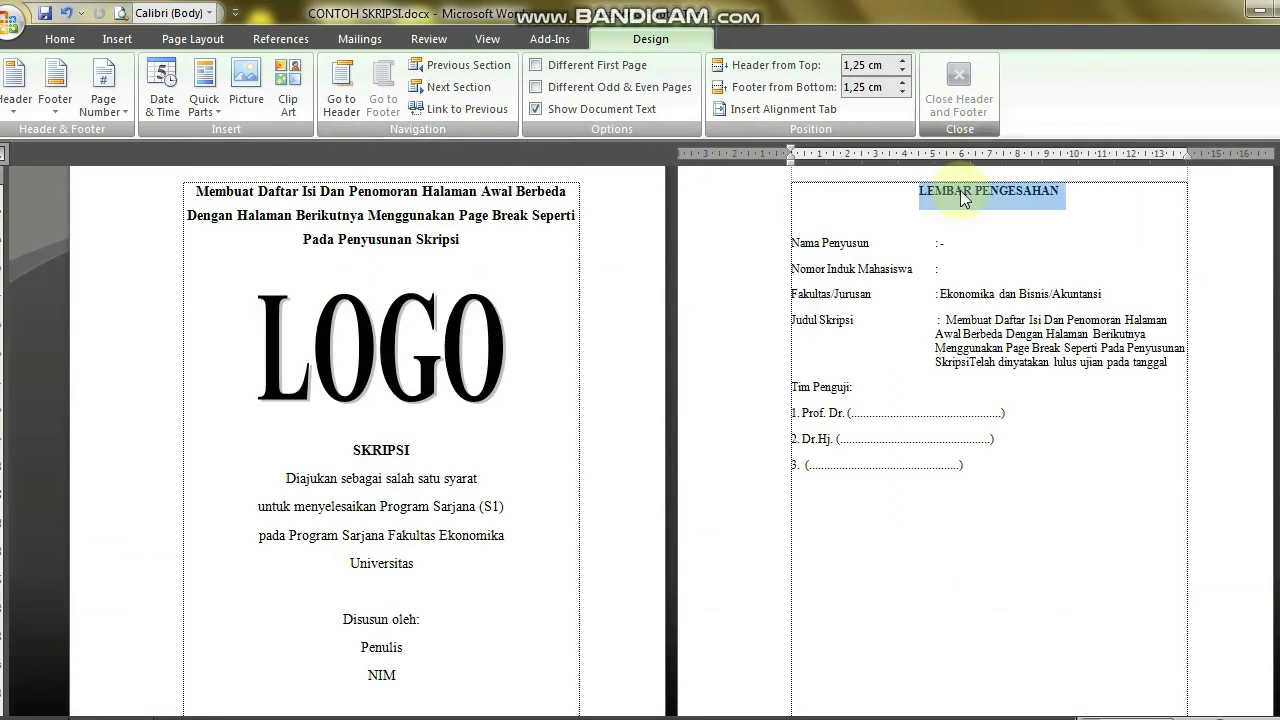
Step: Go to the BAB I page and open its header area to check the section label, closing it again
{"action": "left_click", "coordinate": [1030, 376]}
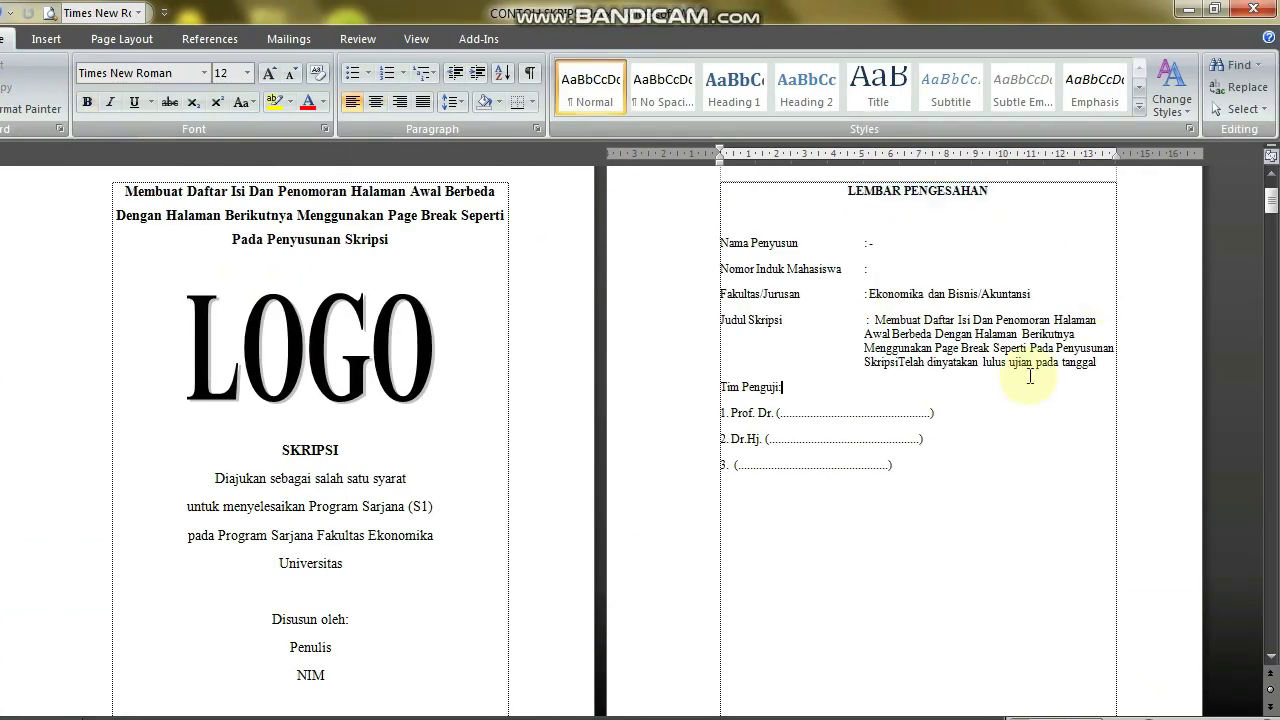
{"action": "scroll", "coordinate": [1030, 376], "scroll_direction": "down", "scroll_amount": 8}
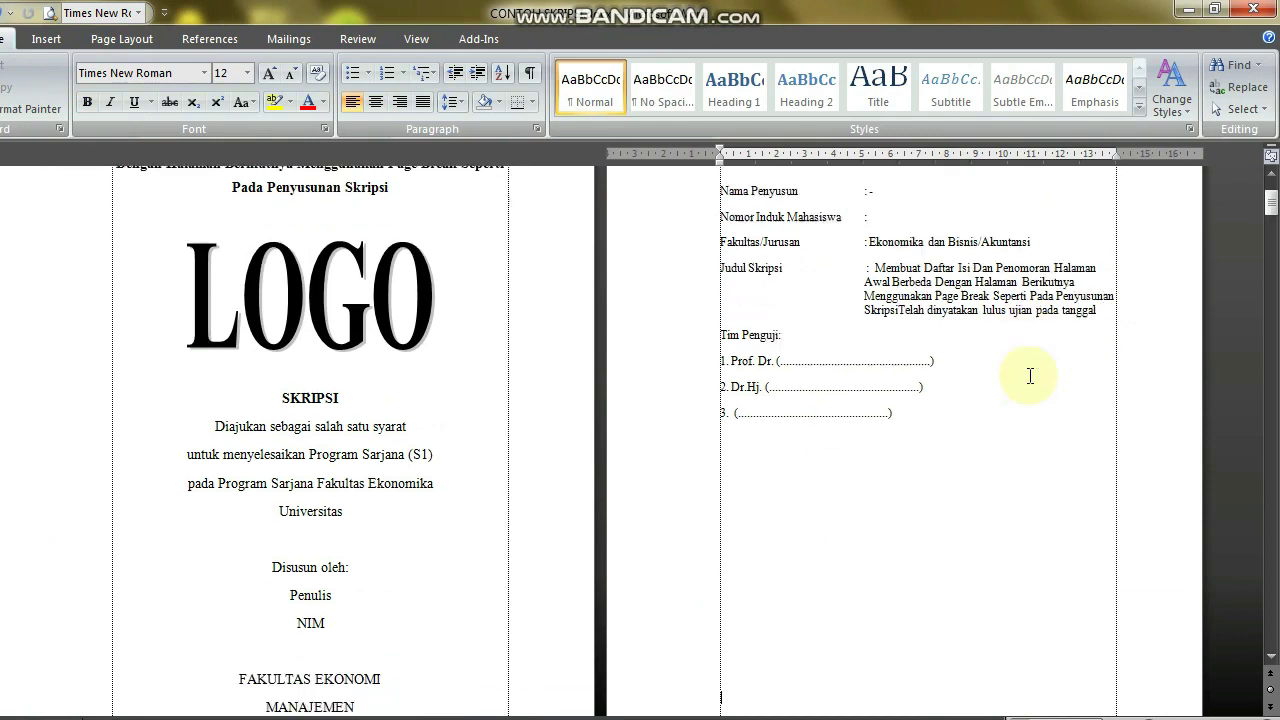
{"action": "scroll", "coordinate": [282, 684], "scroll_direction": "down", "scroll_amount": 5}
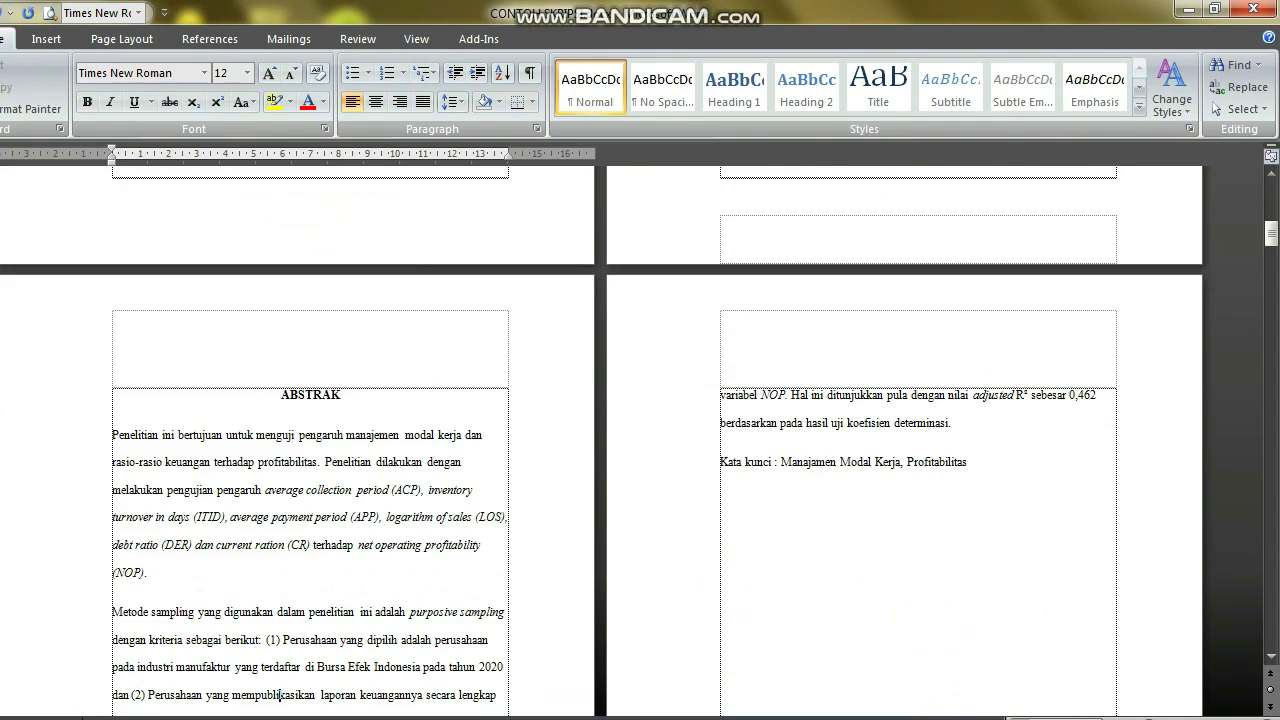
{"action": "scroll", "coordinate": [281, 690], "scroll_direction": "down", "scroll_amount": 1}
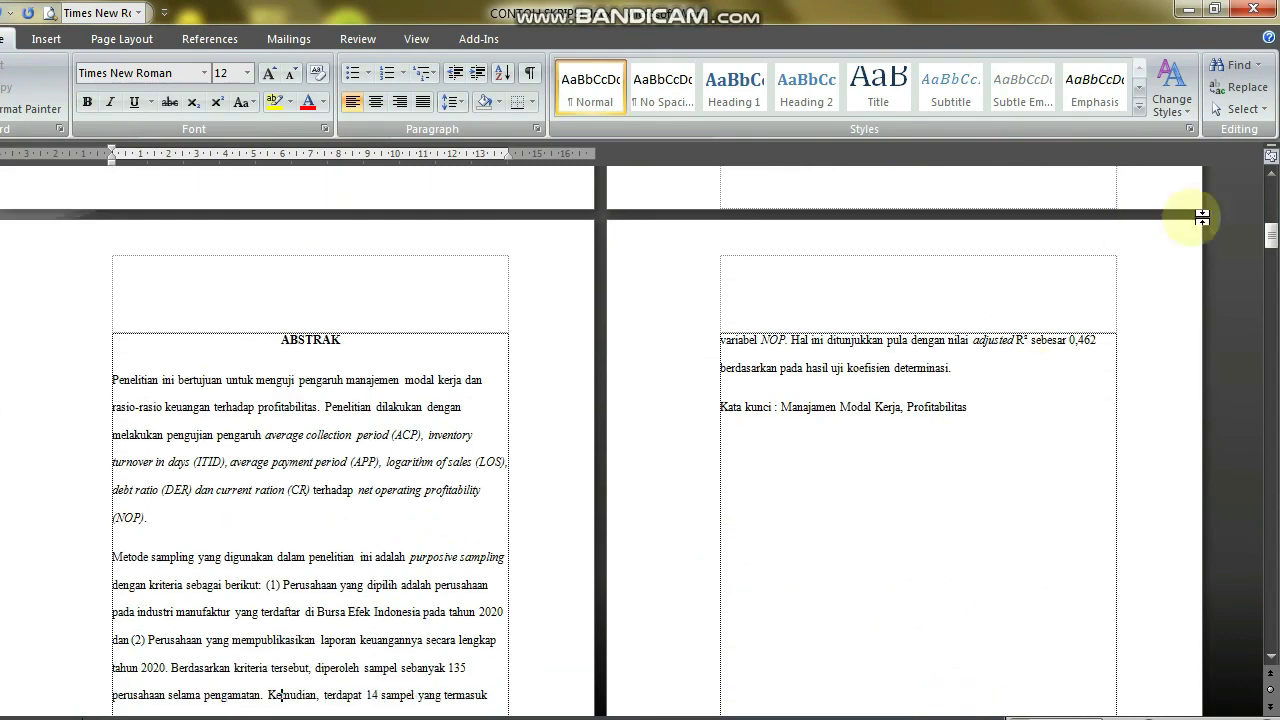
{"action": "scroll", "coordinate": [1249, 245], "scroll_direction": "down", "scroll_amount": 4}
{"action": "scroll", "coordinate": [1262, 257], "scroll_direction": "down", "scroll_amount": 10}
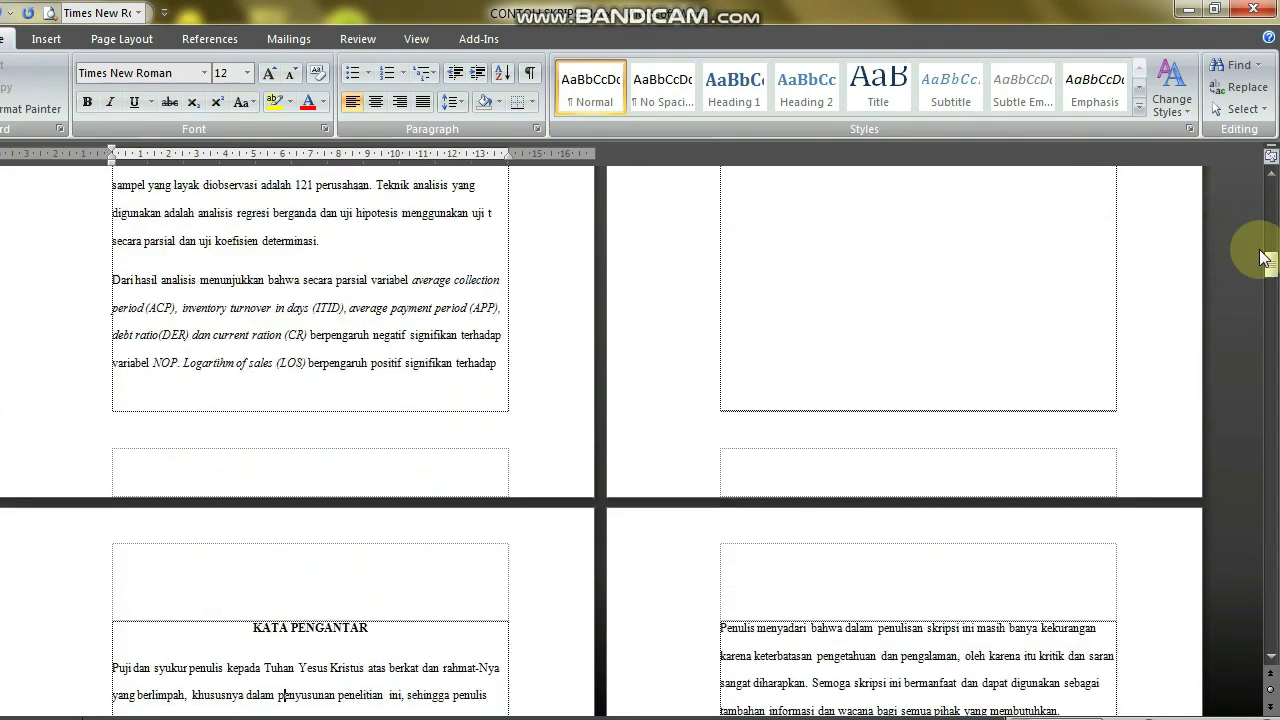
{"action": "scroll", "coordinate": [1262, 257], "scroll_direction": "down", "scroll_amount": 15}
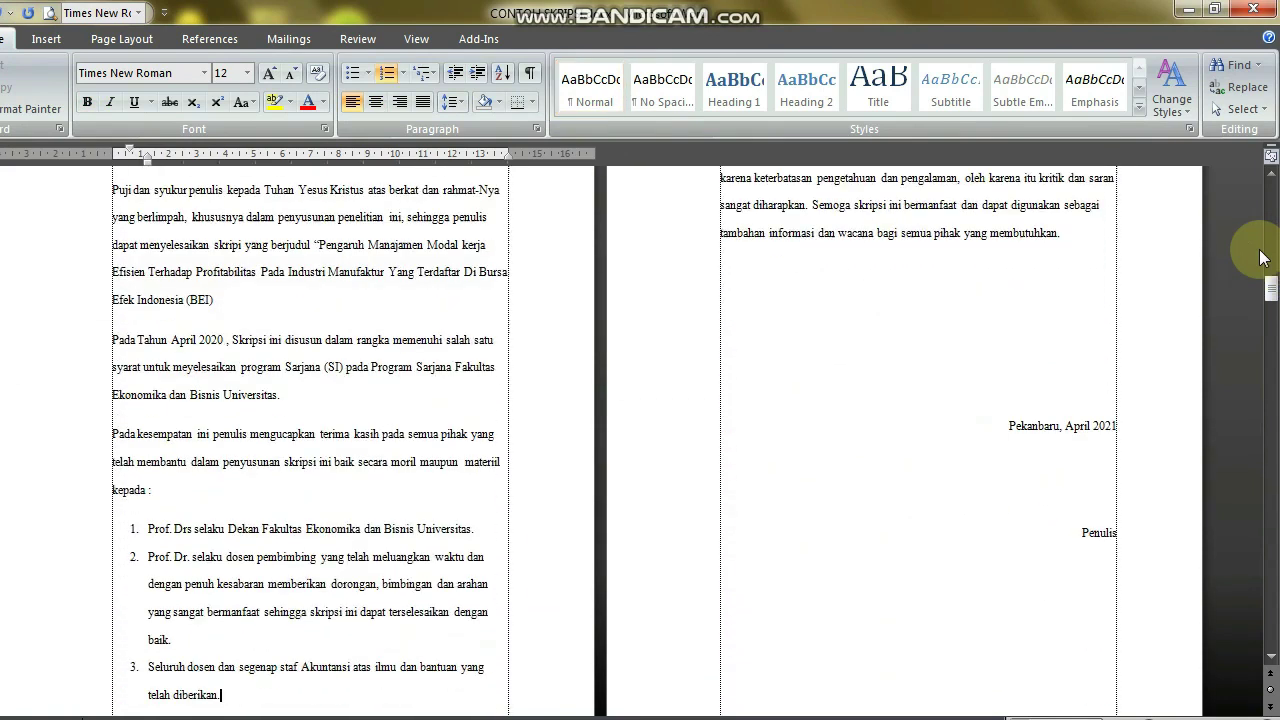
{"action": "scroll", "coordinate": [1260, 257], "scroll_direction": "down", "scroll_amount": 5}
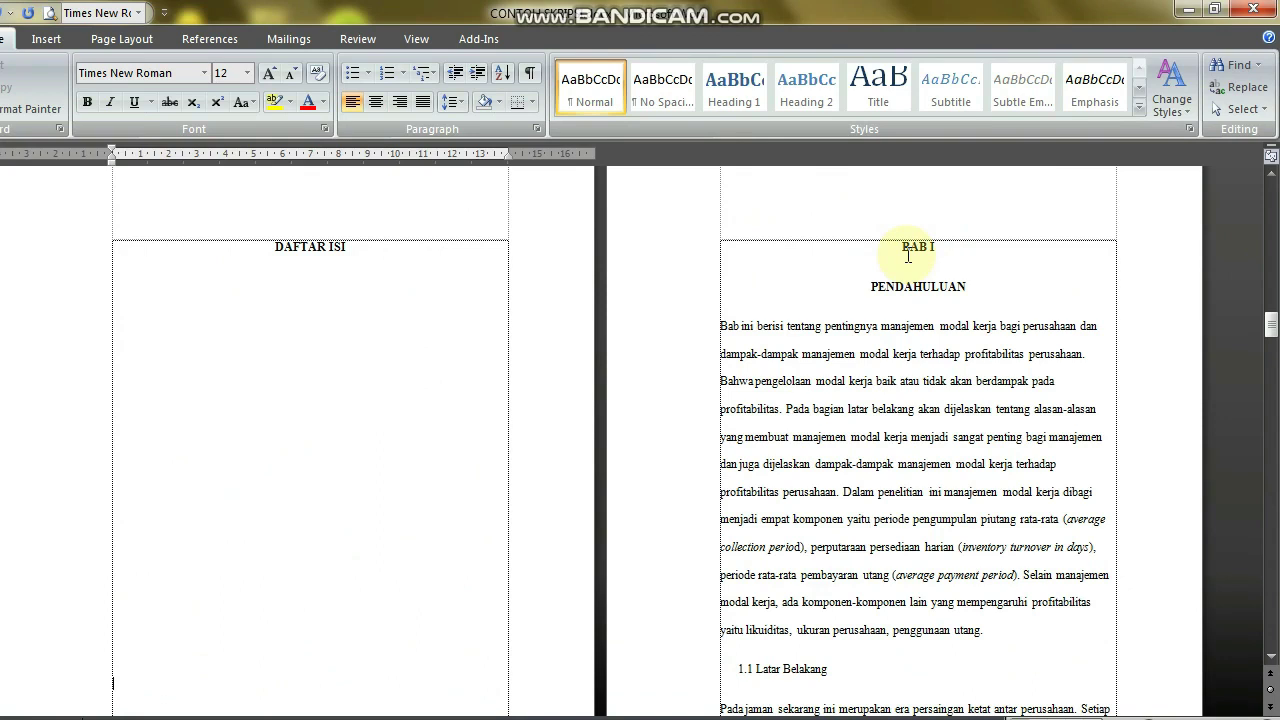
{"action": "double_click", "coordinate": [851, 214]}
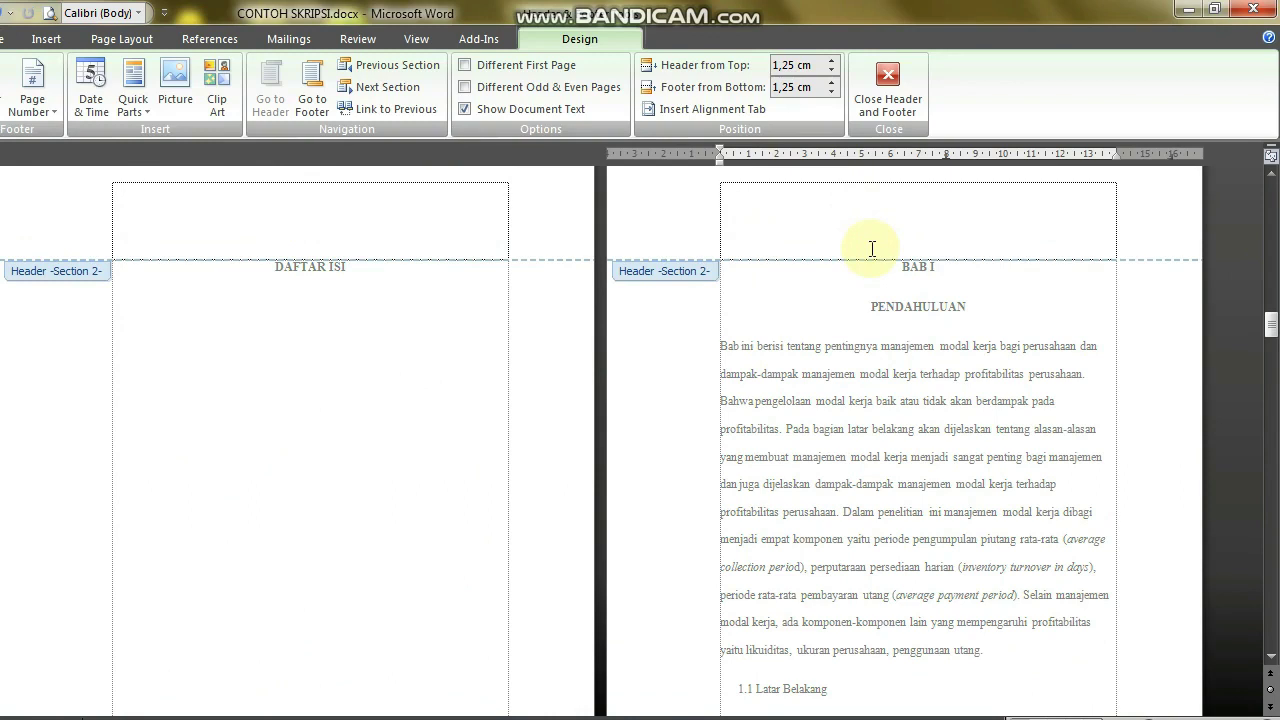
{"action": "left_click", "coordinate": [890, 82]}
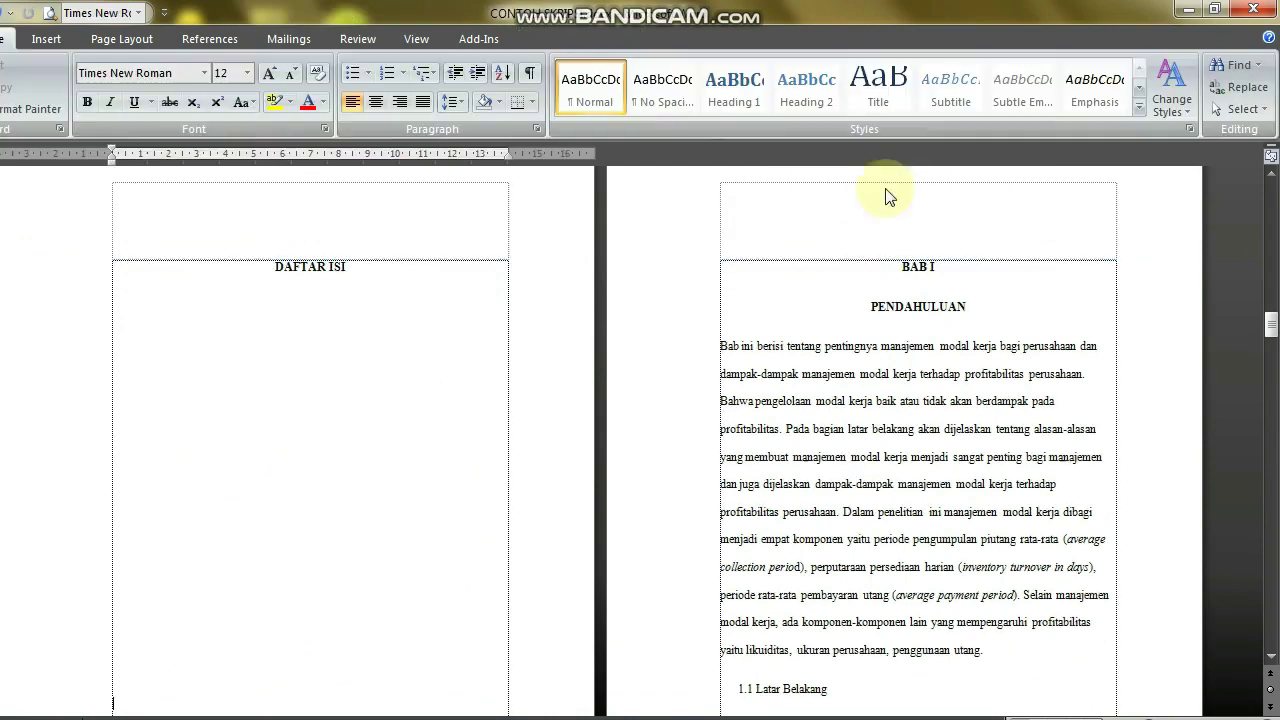
Step: Insert a Next Page section break before the BAB I heading
{"action": "left_click", "coordinate": [891, 262]}
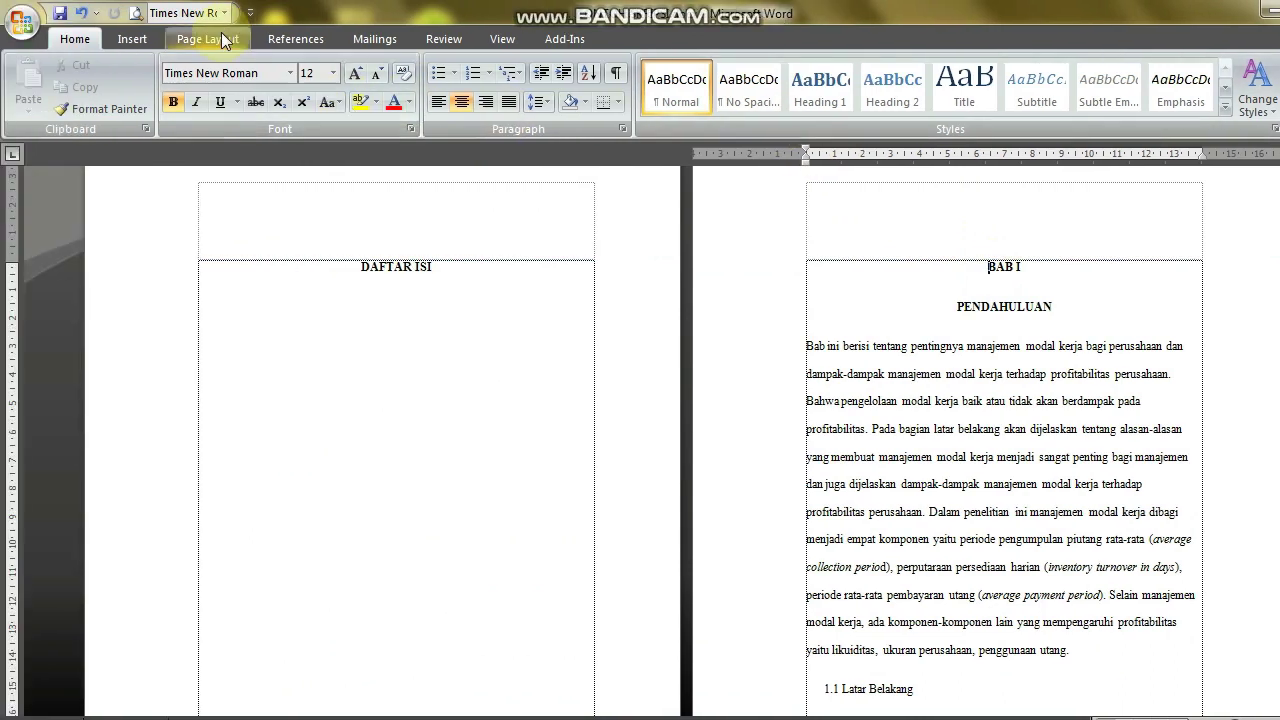
{"action": "left_click", "coordinate": [139, 40]}
{"action": "left_click", "coordinate": [365, 65]}
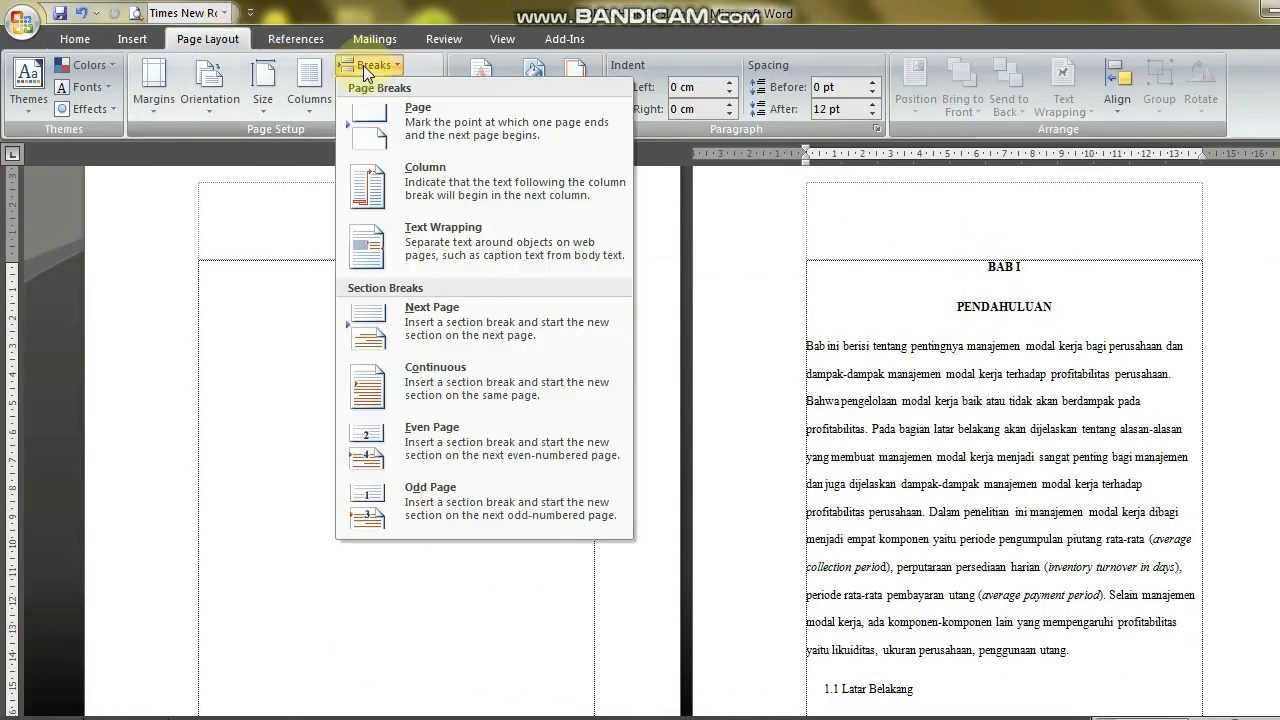
{"action": "left_click", "coordinate": [472, 308]}
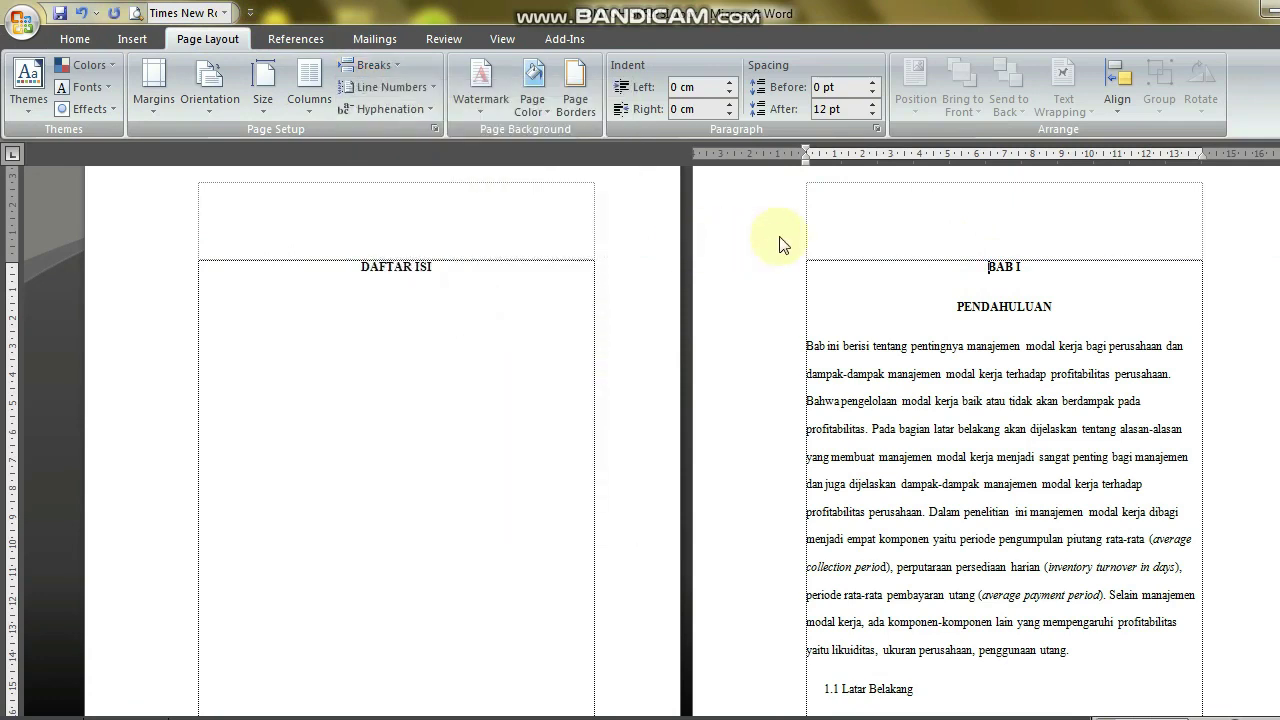
Step: Unlink the header and footer of the BAB I section from the previous section
{"action": "double_click", "coordinate": [812, 237]}
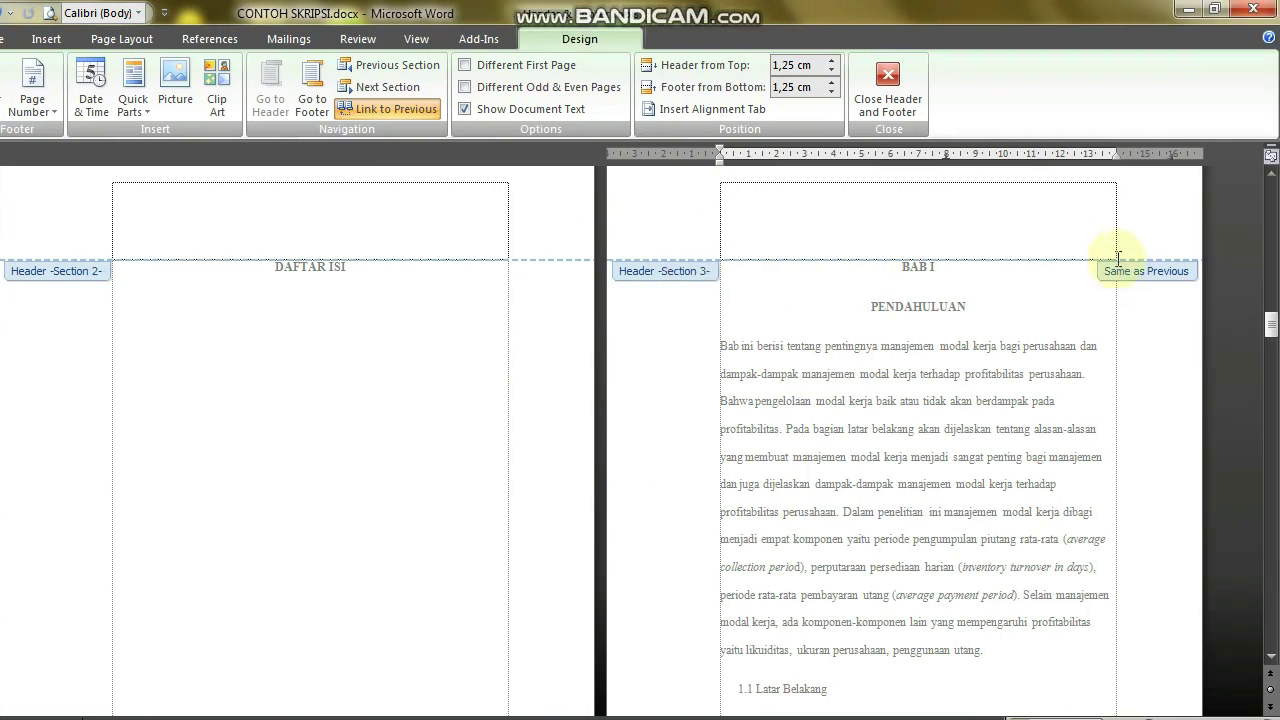
{"action": "left_click", "coordinate": [424, 117]}
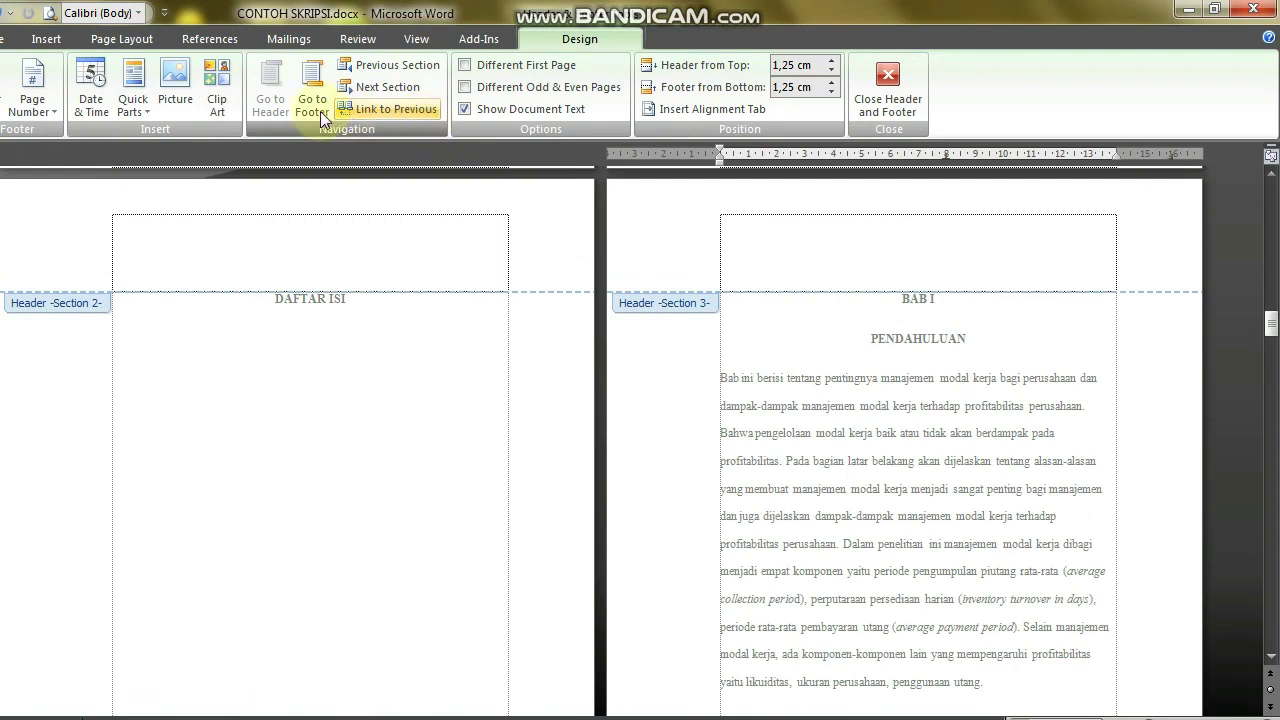
{"action": "left_click", "coordinate": [306, 106]}
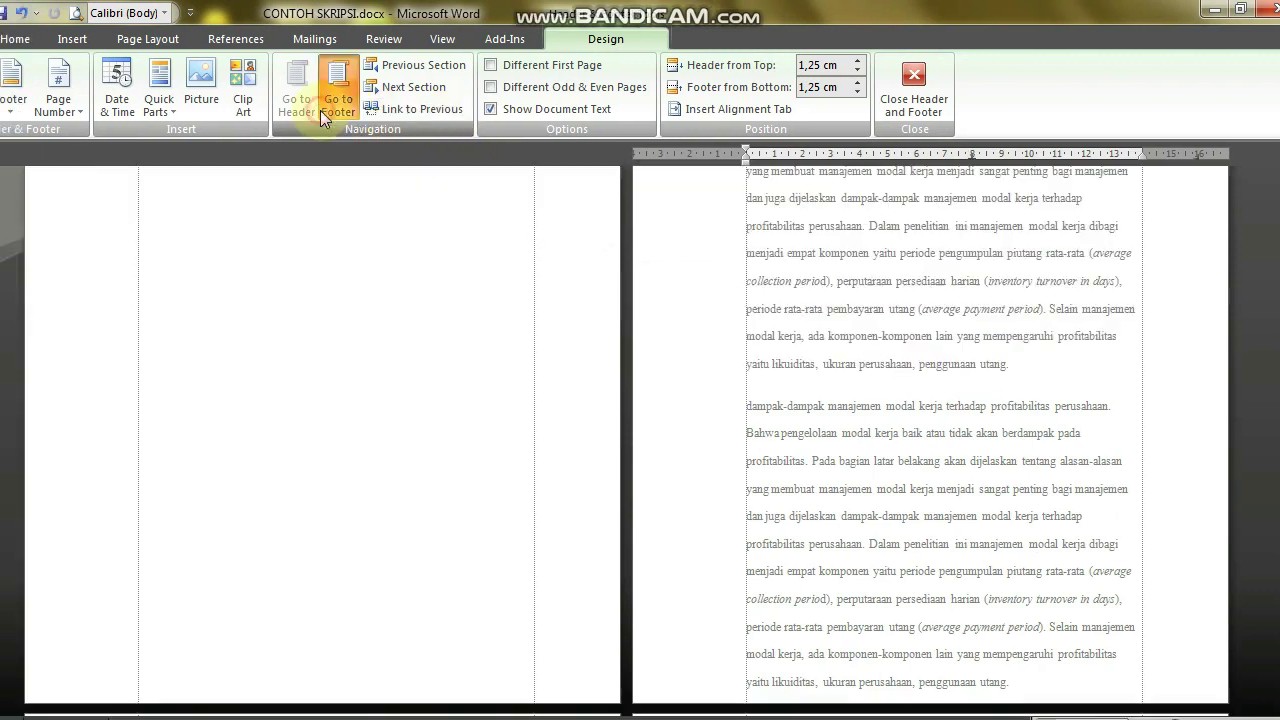
{"action": "left_click", "coordinate": [320, 110]}
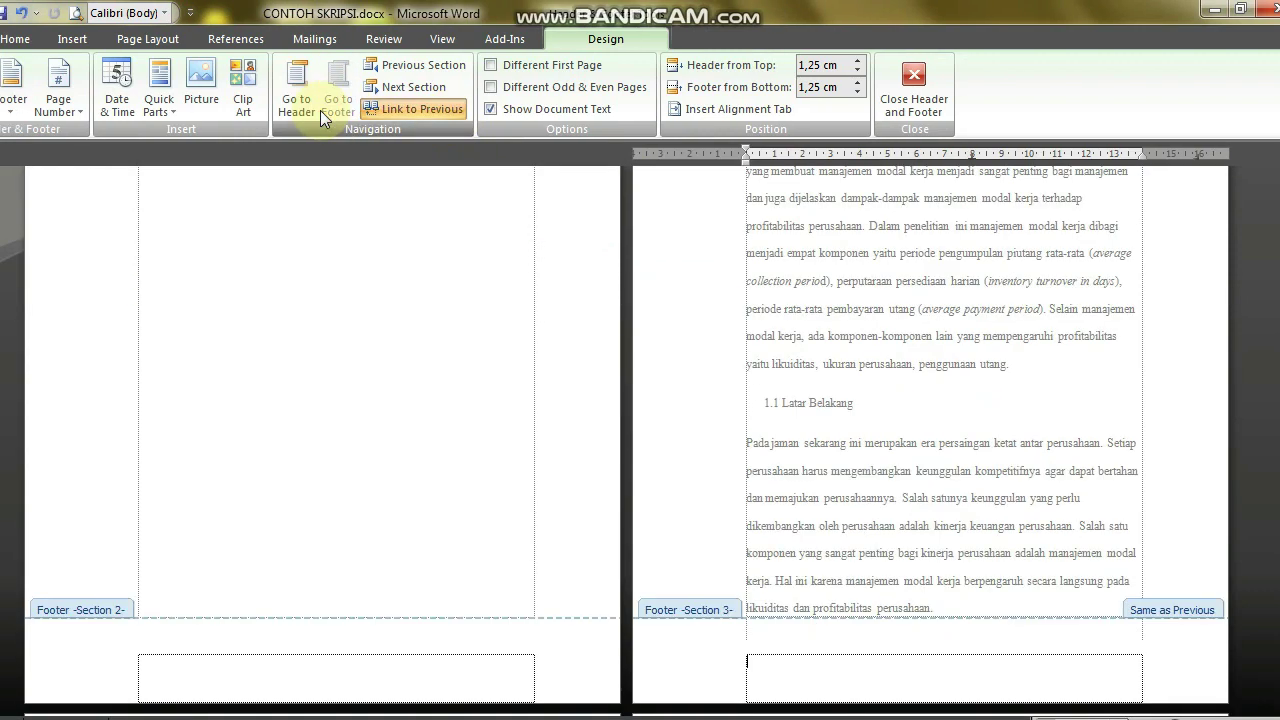
{"action": "left_click", "coordinate": [409, 115]}
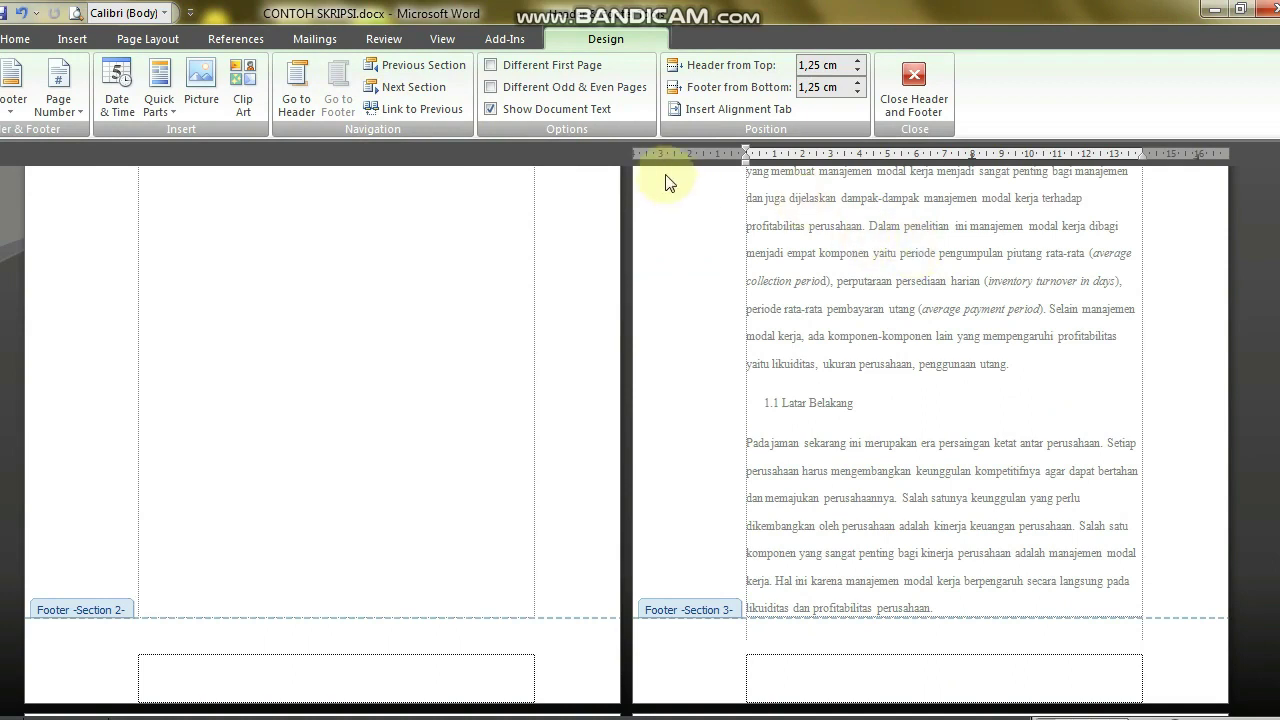
Step: Enable Different First Page for the BAB I section and unlink its first-page footer and header from the previous section
{"action": "left_click", "coordinate": [577, 67]}
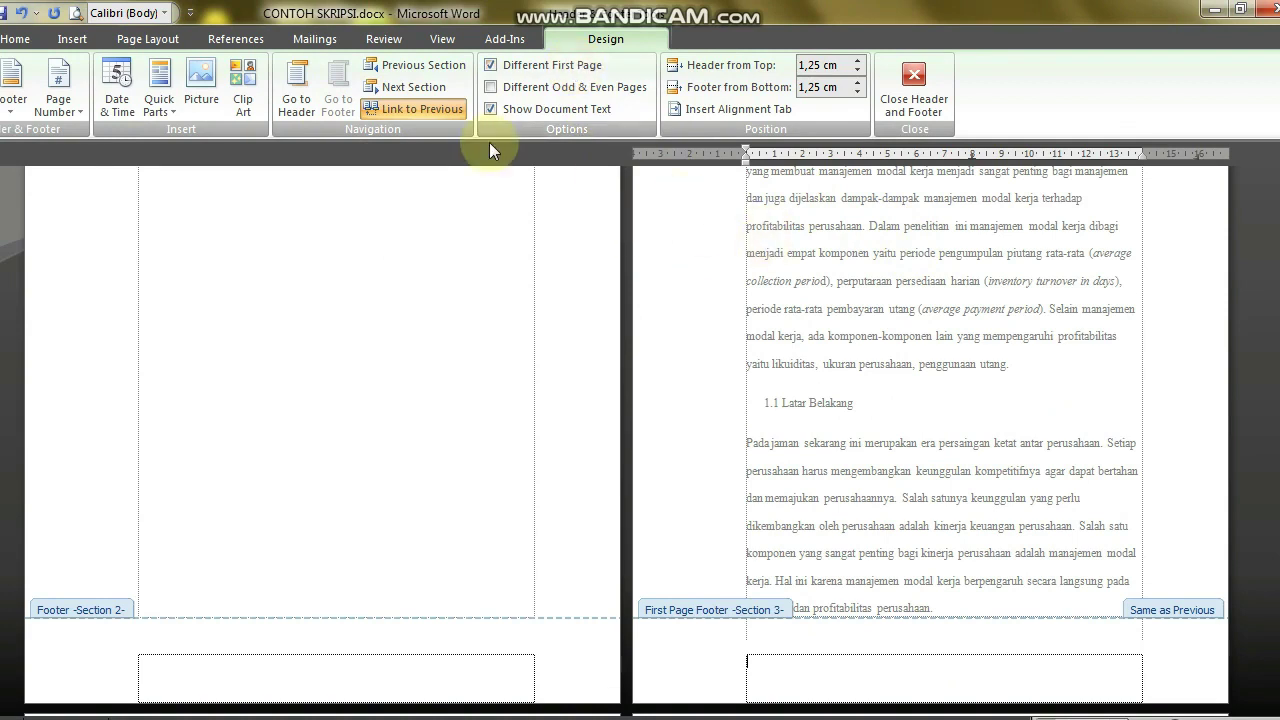
{"action": "left_click", "coordinate": [371, 110]}
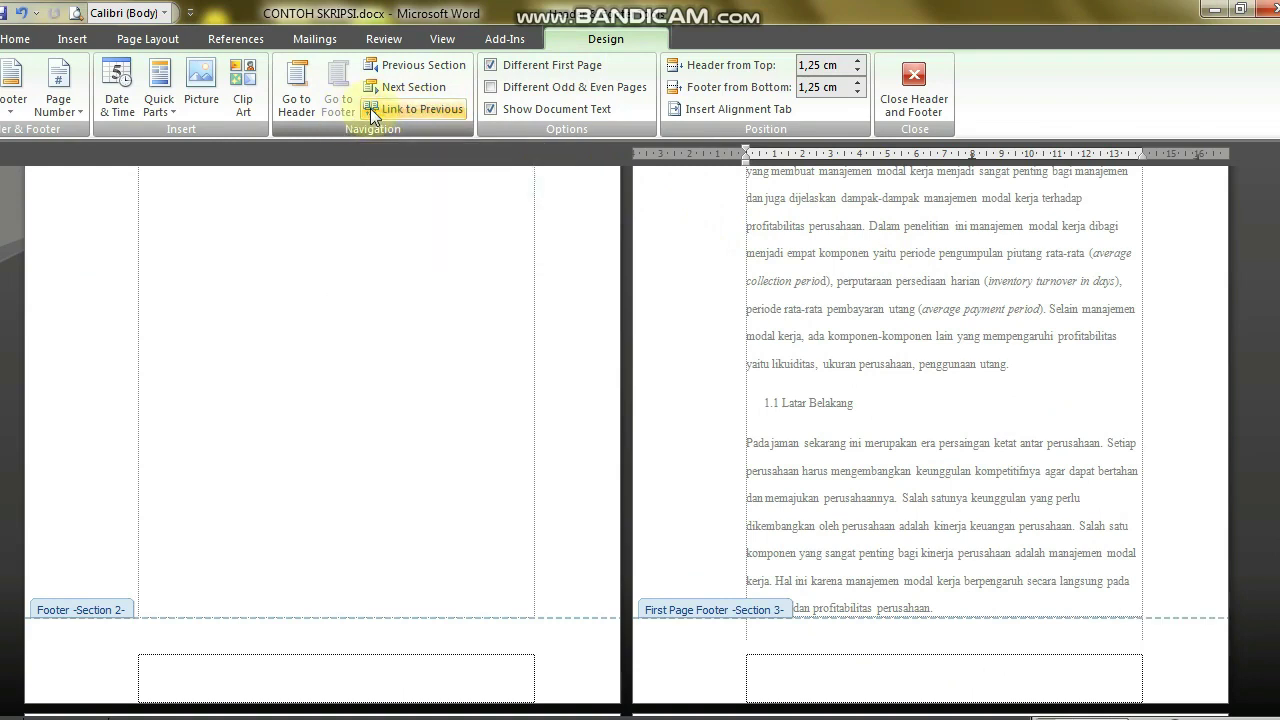
{"action": "left_click", "coordinate": [320, 108]}
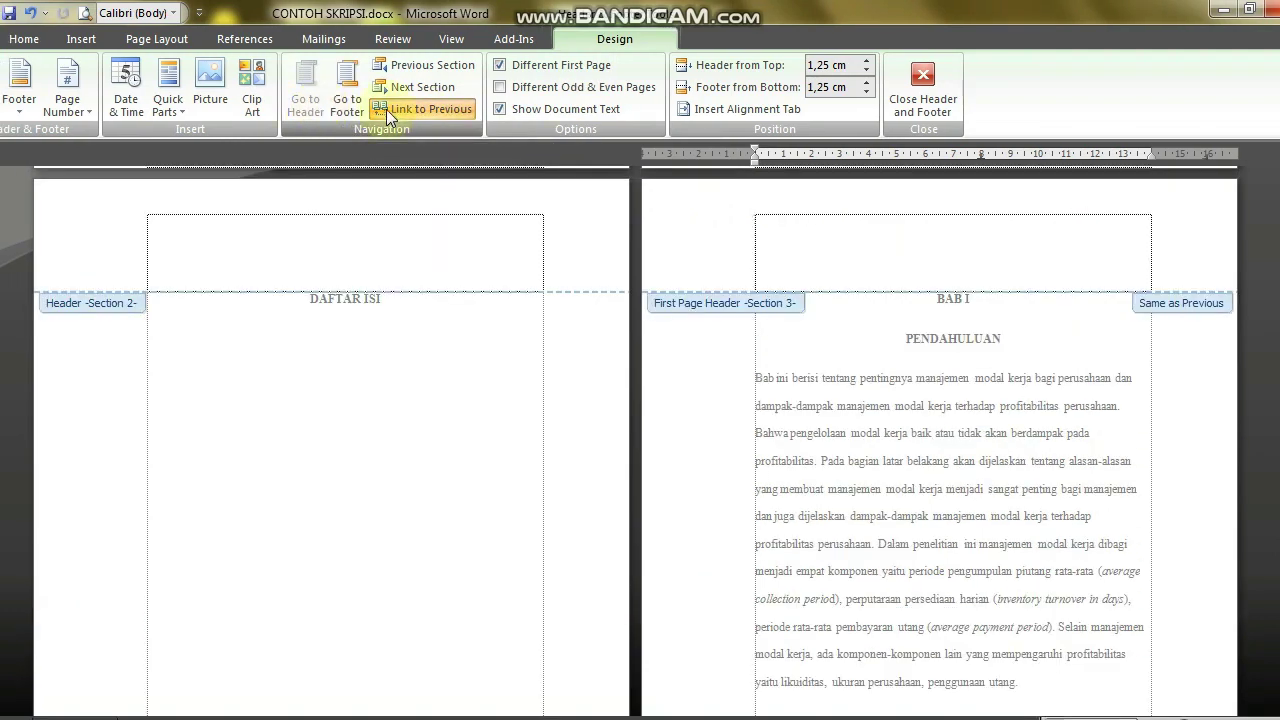
{"action": "left_click", "coordinate": [402, 112]}
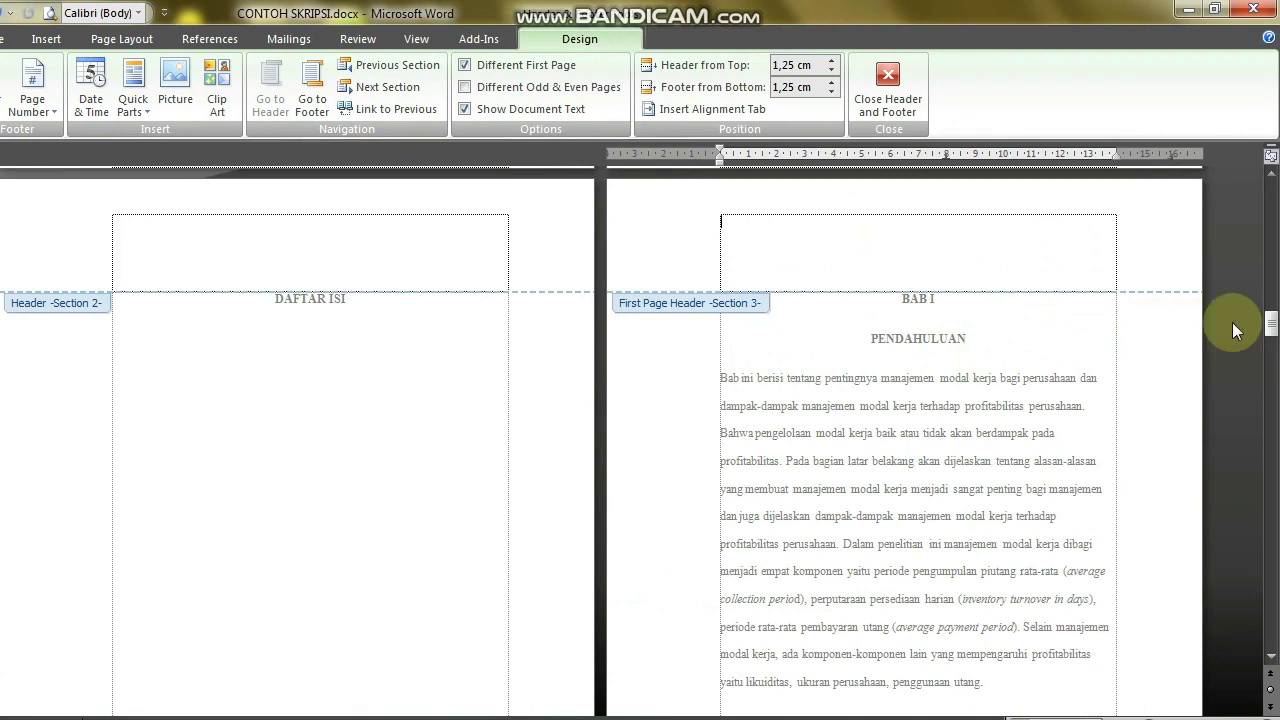
Step: Insert a Next Page section break before the BAB II heading and check the section labels in its header area
{"action": "left_click_drag", "start_coordinate": [1265, 334], "coordinate": [1272, 398]}
{"action": "double_click", "coordinate": [903, 392]}
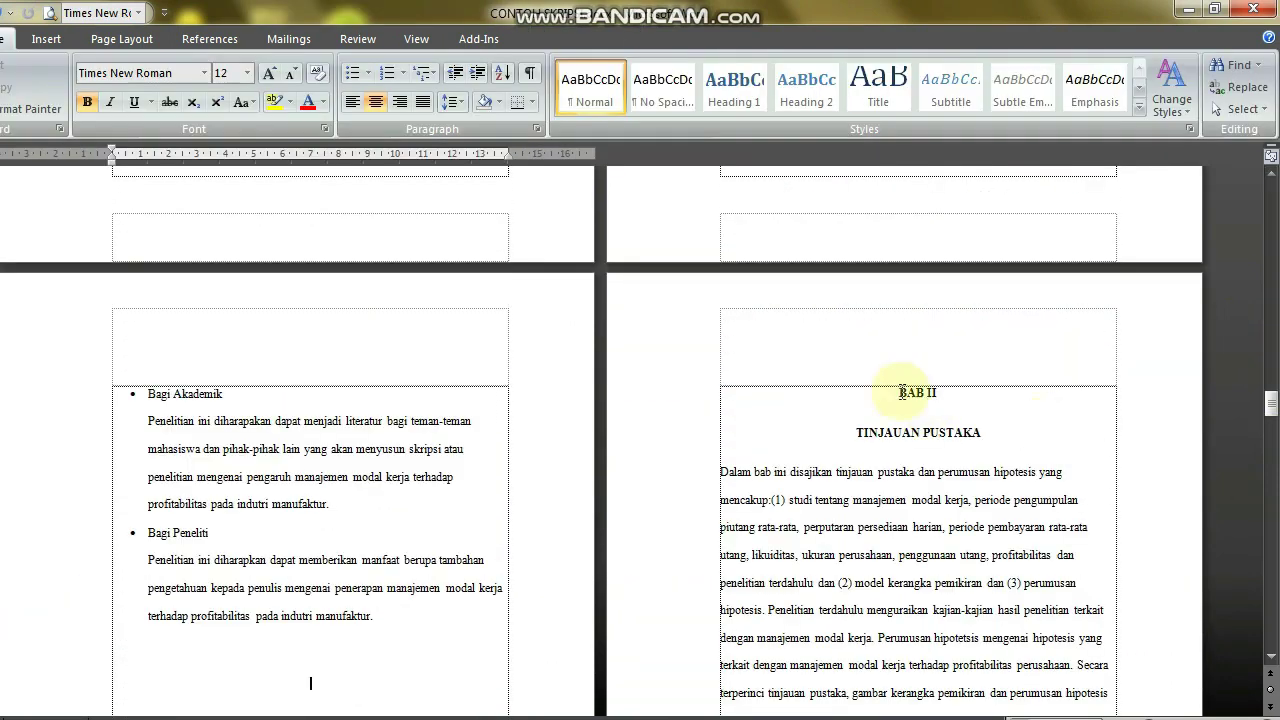
{"action": "left_click", "coordinate": [900, 391]}
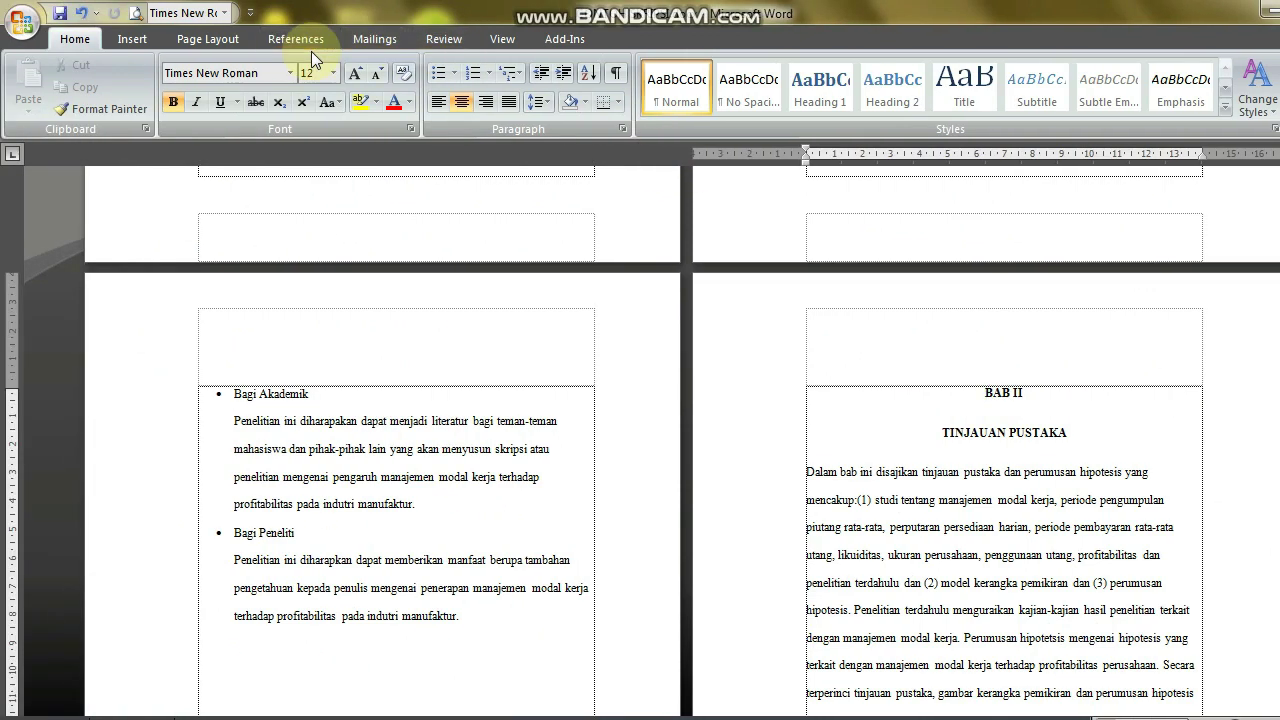
{"action": "left_click", "coordinate": [198, 39]}
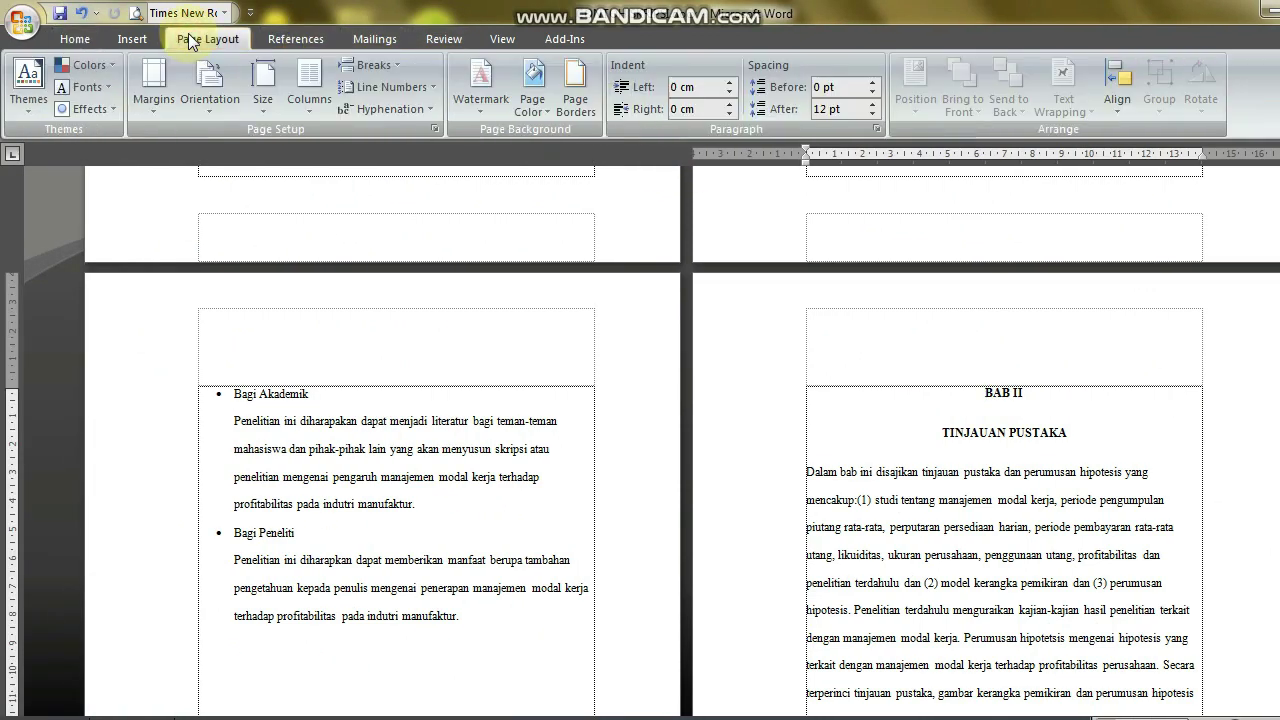
{"action": "left_click", "coordinate": [360, 65]}
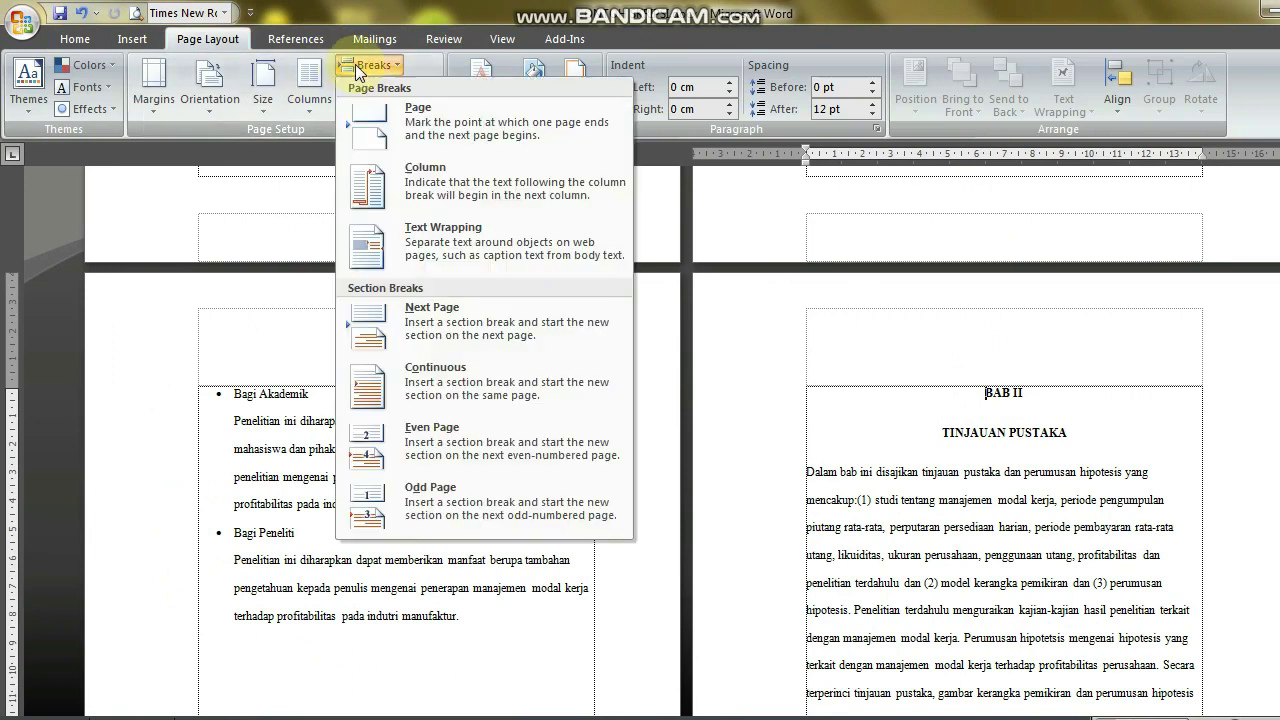
{"action": "left_click", "coordinate": [446, 327]}
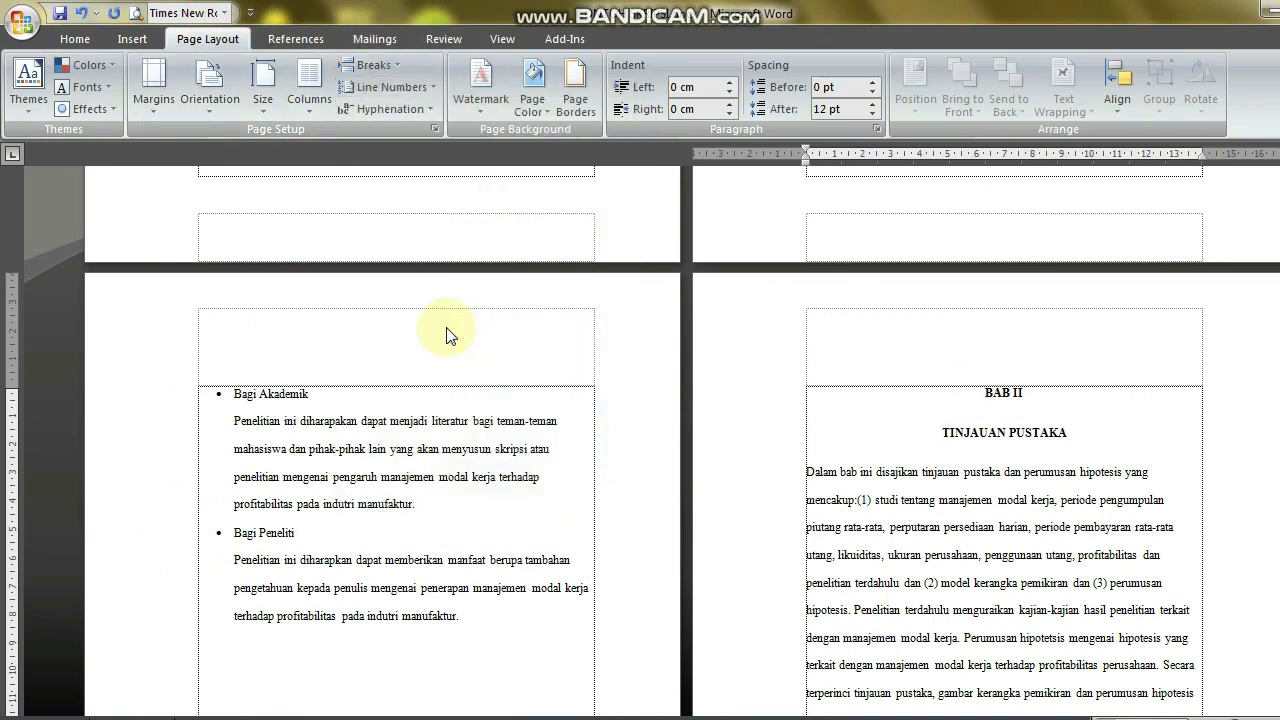
{"action": "double_click", "coordinate": [893, 344]}
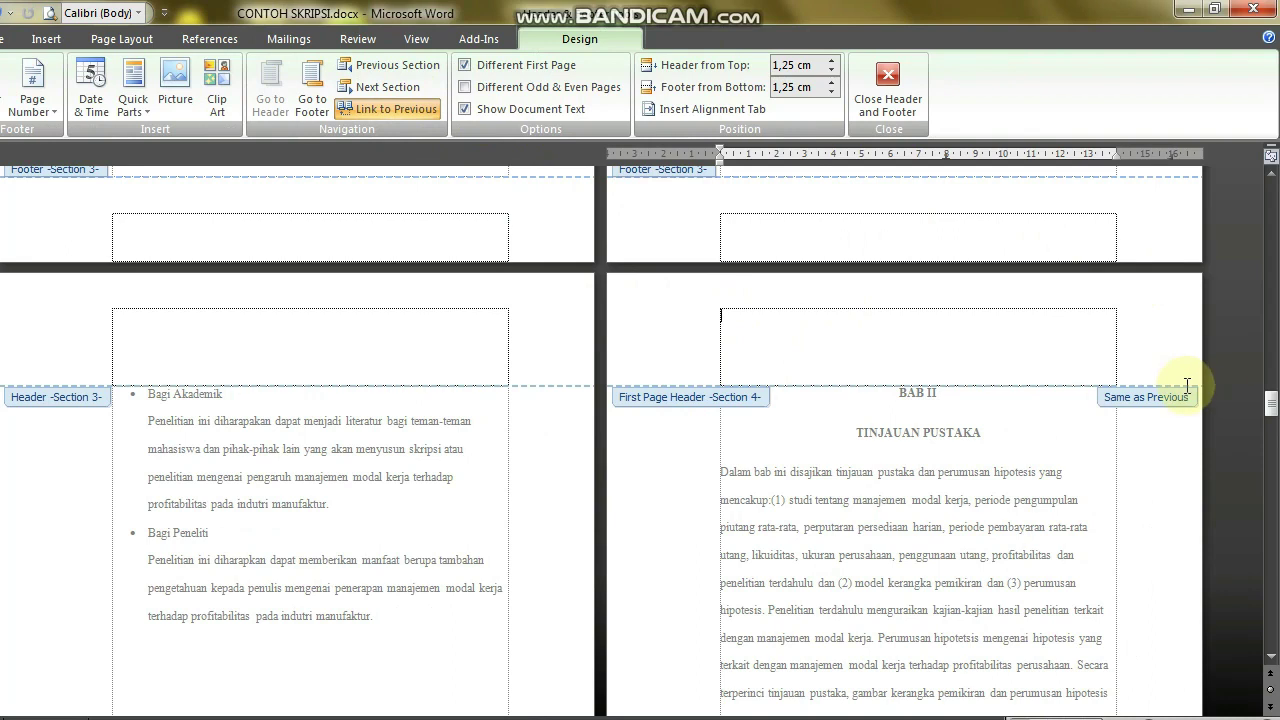
{"action": "double_click", "coordinate": [1222, 401]}
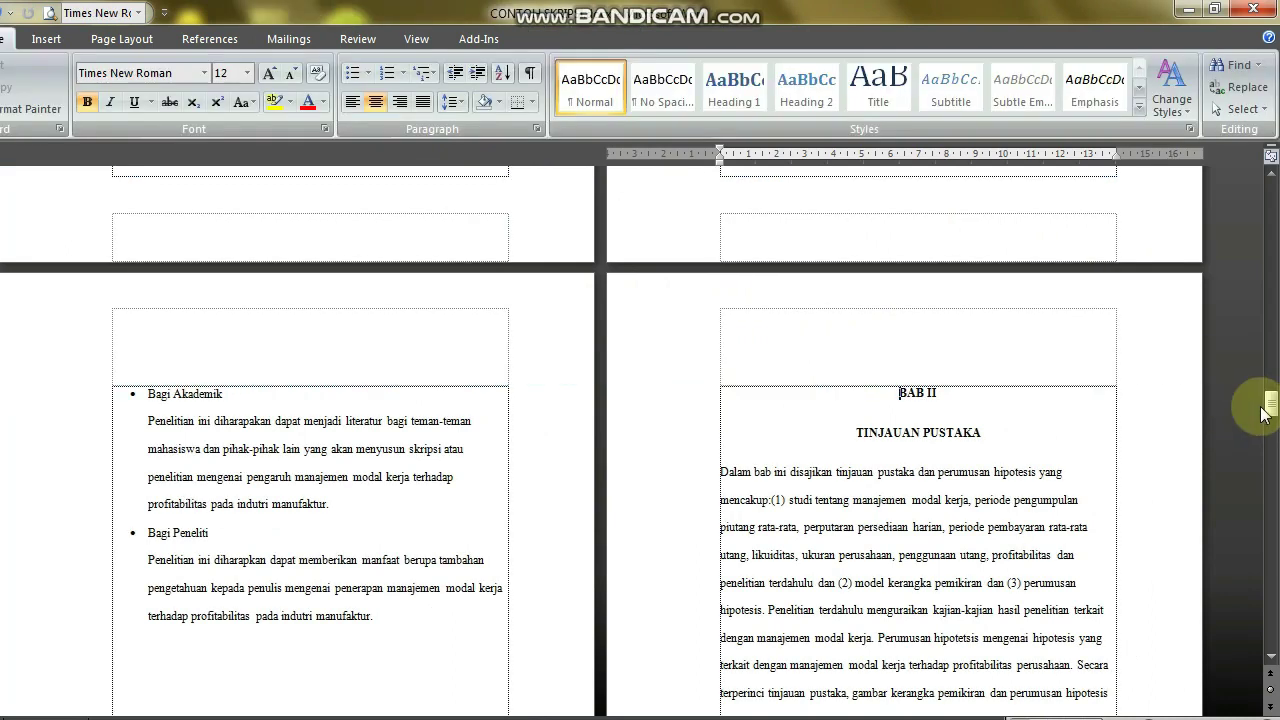
Step: Insert a Next Page section break before the BAB III heading and check the section labels in its header area
{"action": "left_click_drag", "start_coordinate": [1272, 403], "coordinate": [1274, 442]}
{"action": "left_click_drag", "start_coordinate": [1275, 498], "coordinate": [1272, 509]}
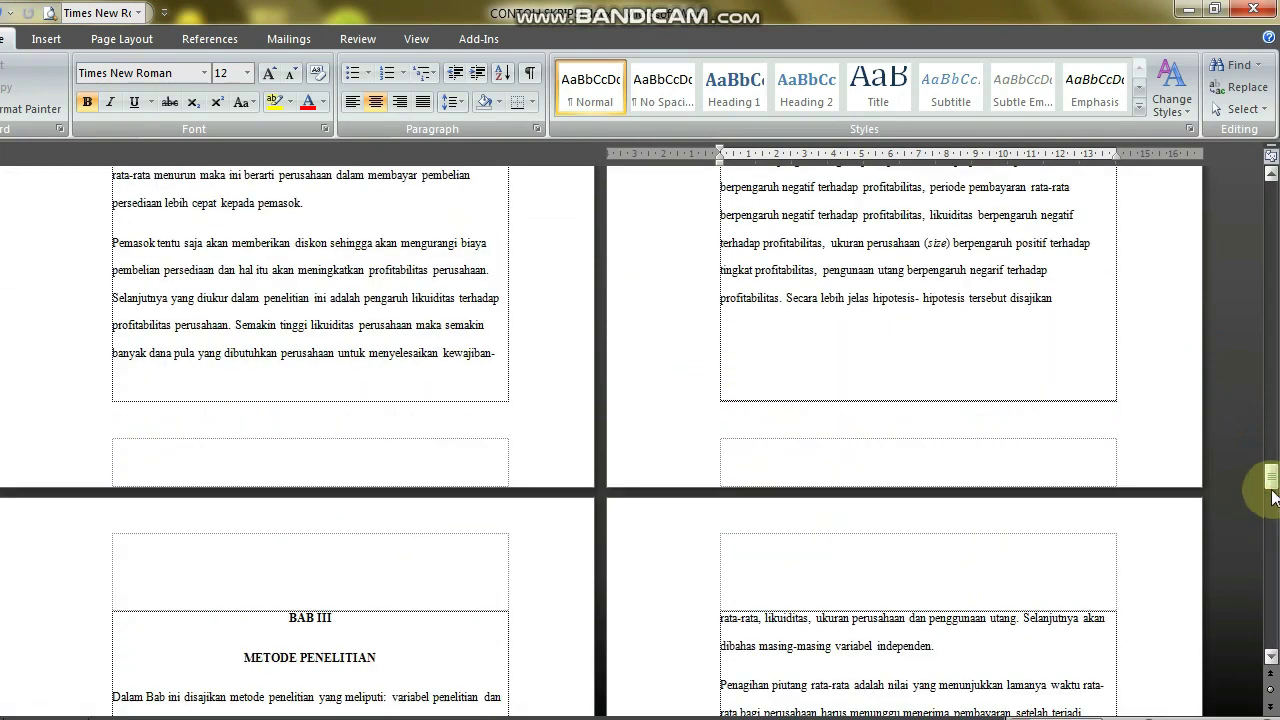
{"action": "scroll", "coordinate": [1168, 586], "scroll_direction": "down", "scroll_amount": 6}
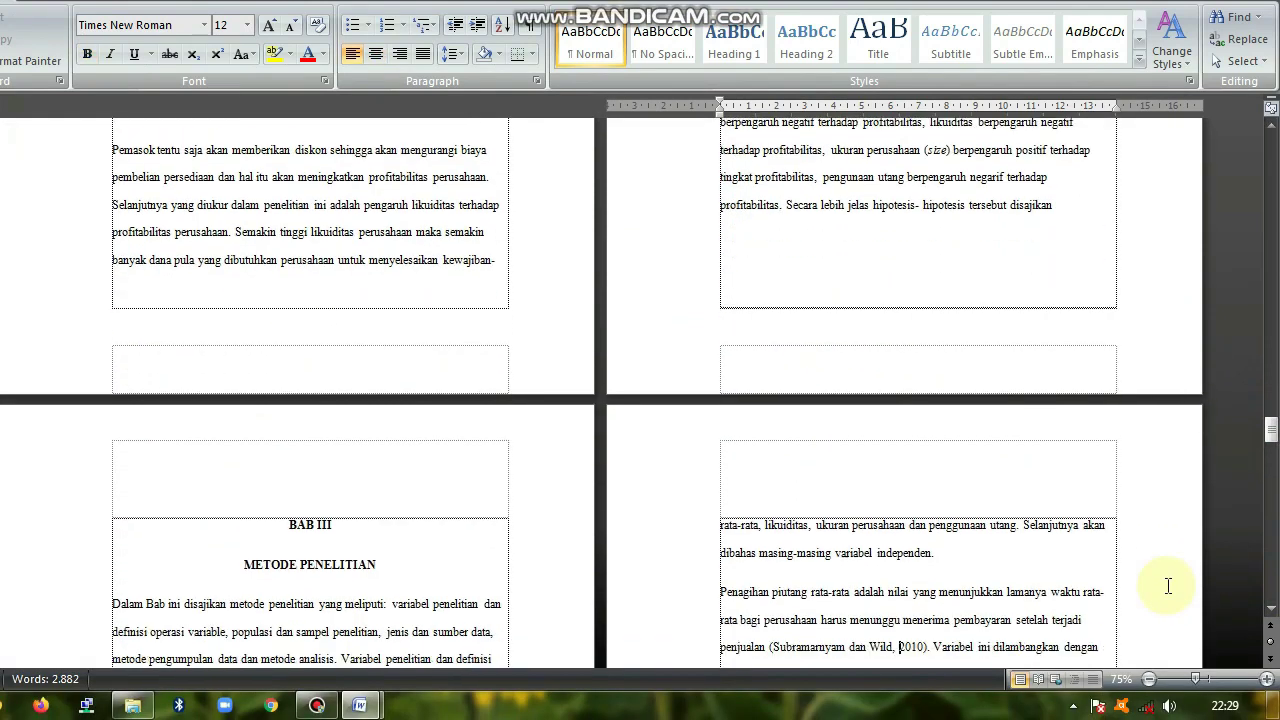
{"action": "scroll", "coordinate": [1168, 586], "scroll_direction": "down", "scroll_amount": 3}
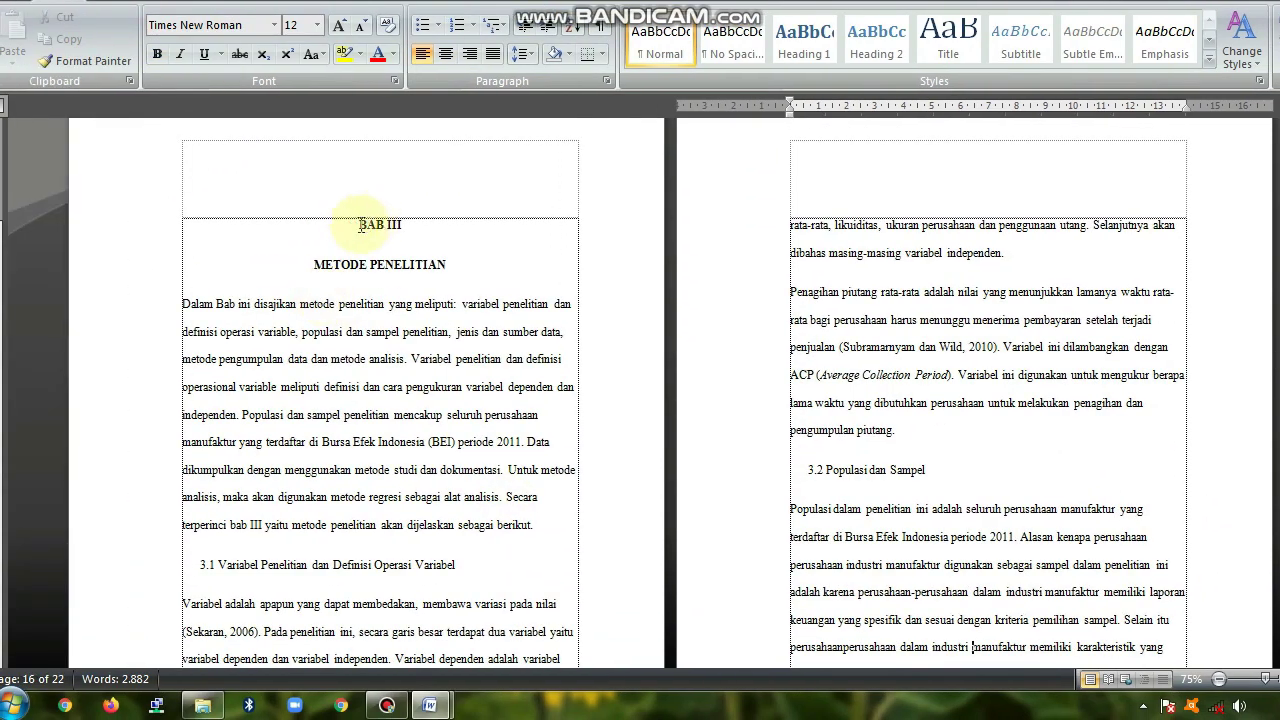
{"action": "left_click", "coordinate": [362, 225]}
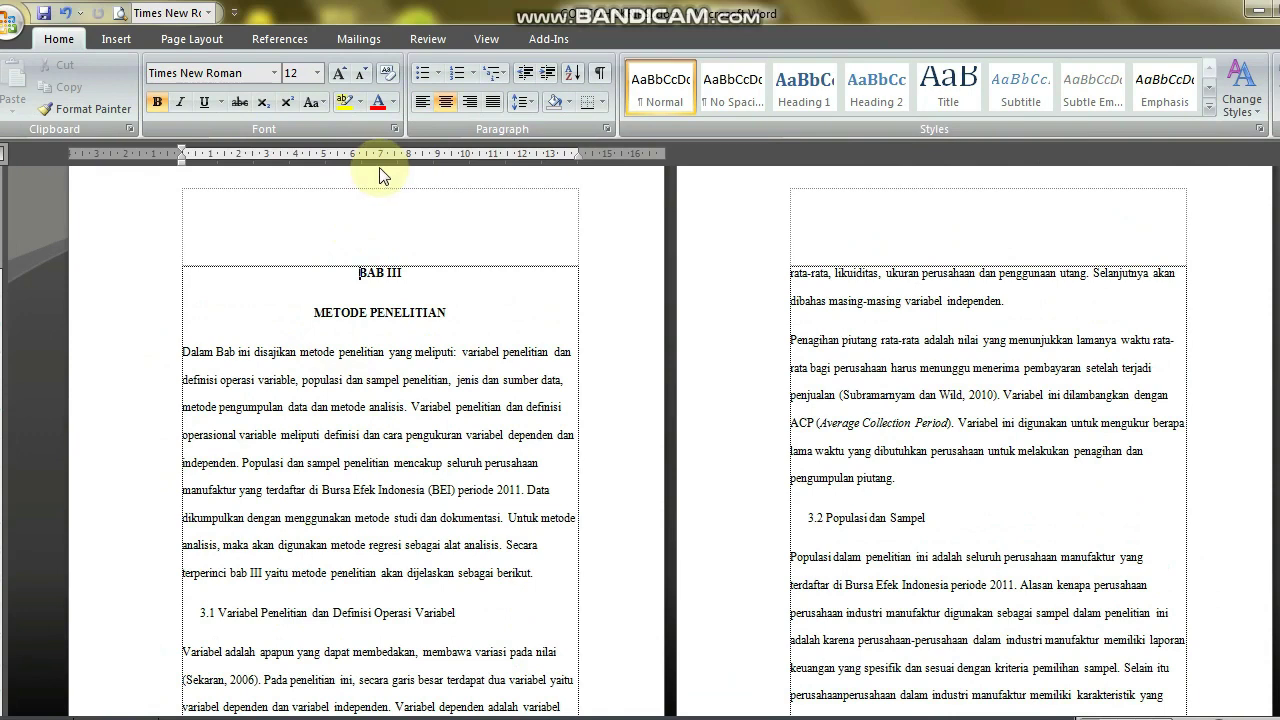
{"action": "left_click", "coordinate": [191, 38]}
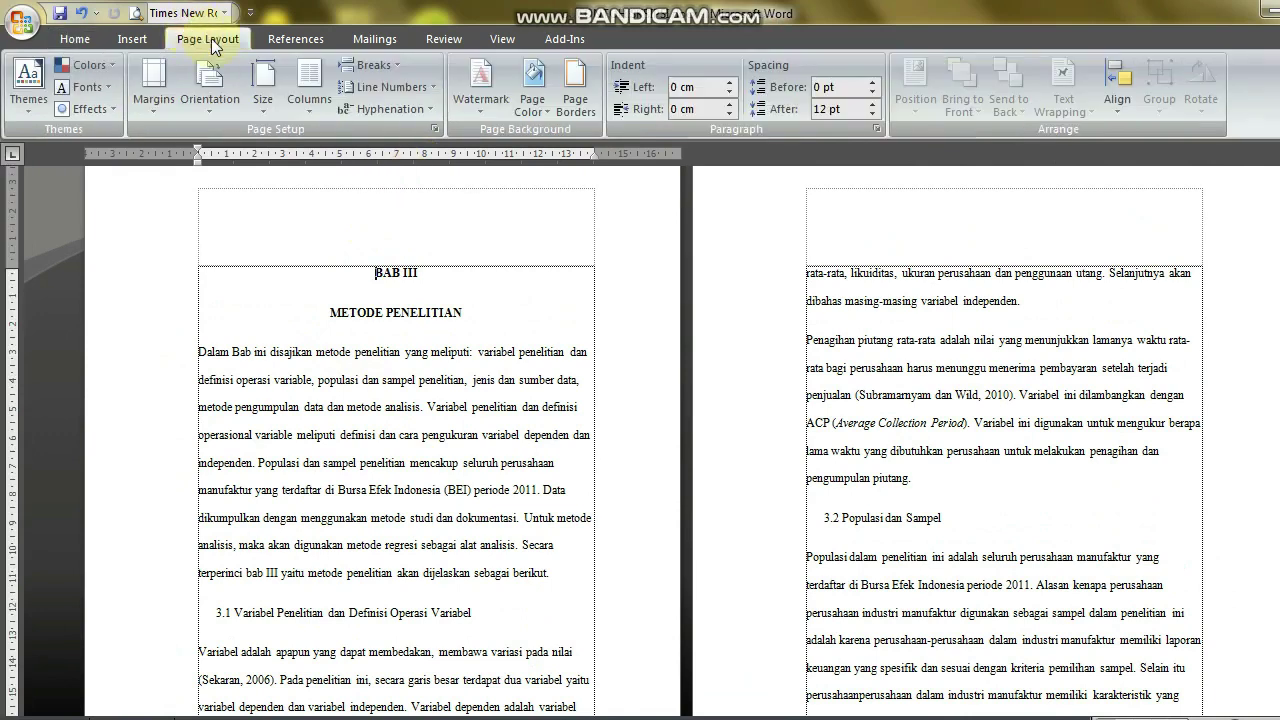
{"action": "left_click", "coordinate": [349, 67]}
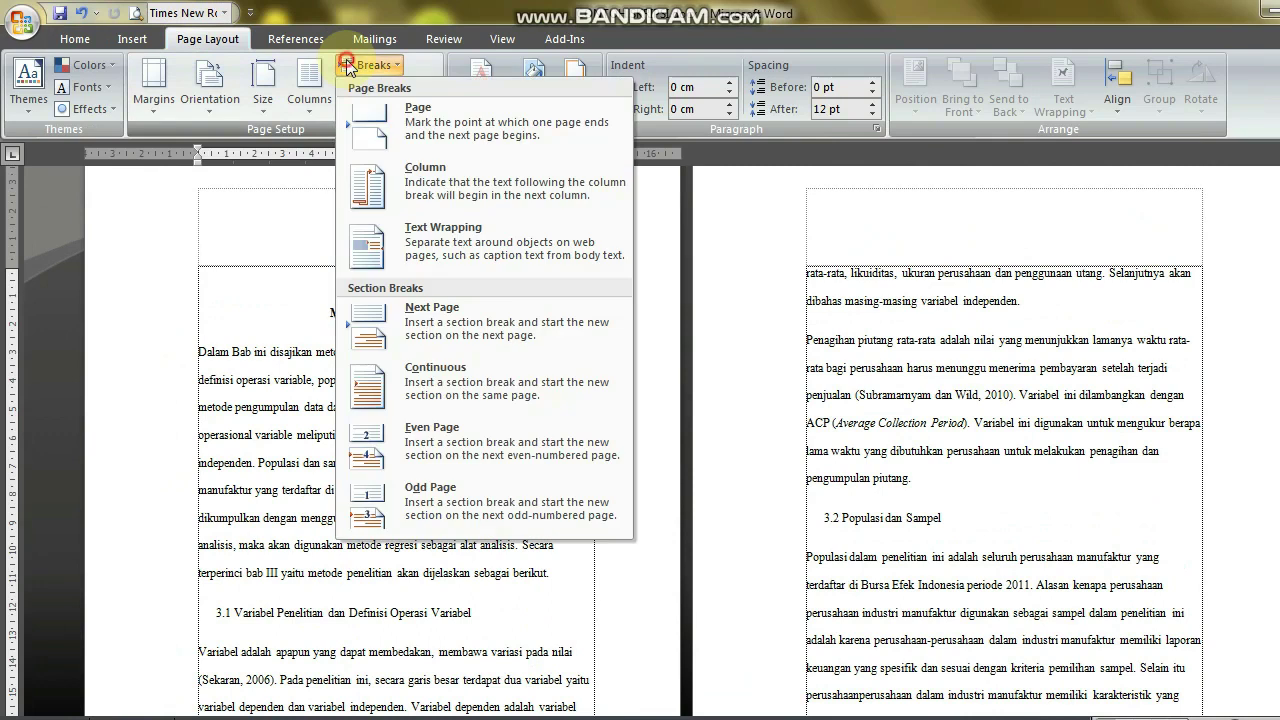
{"action": "left_click", "coordinate": [426, 316]}
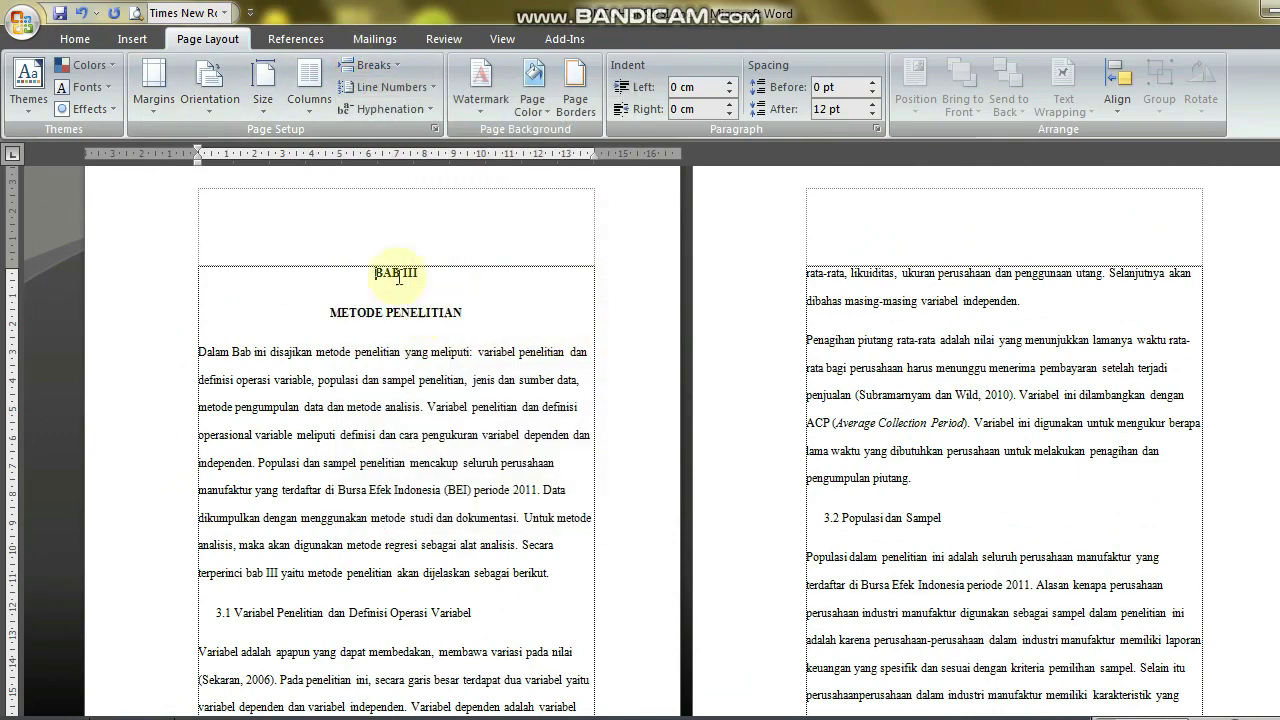
{"action": "double_click", "coordinate": [381, 245]}
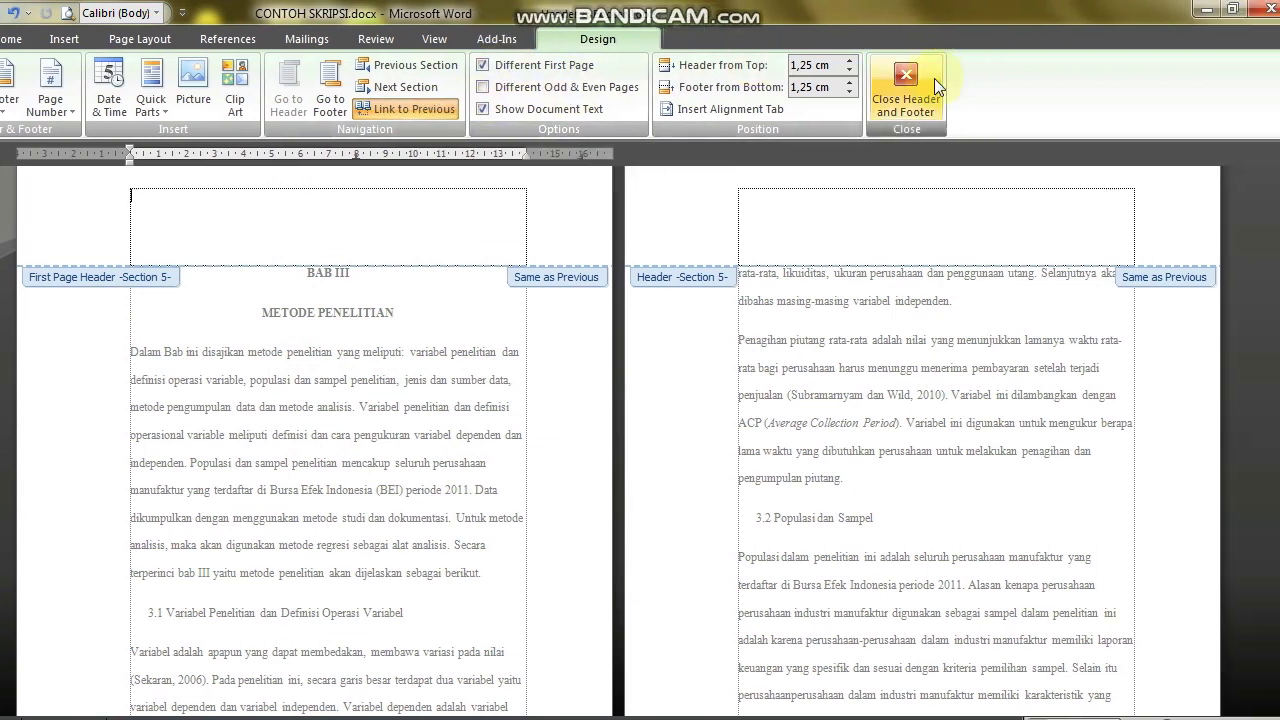
{"action": "left_click", "coordinate": [934, 78]}
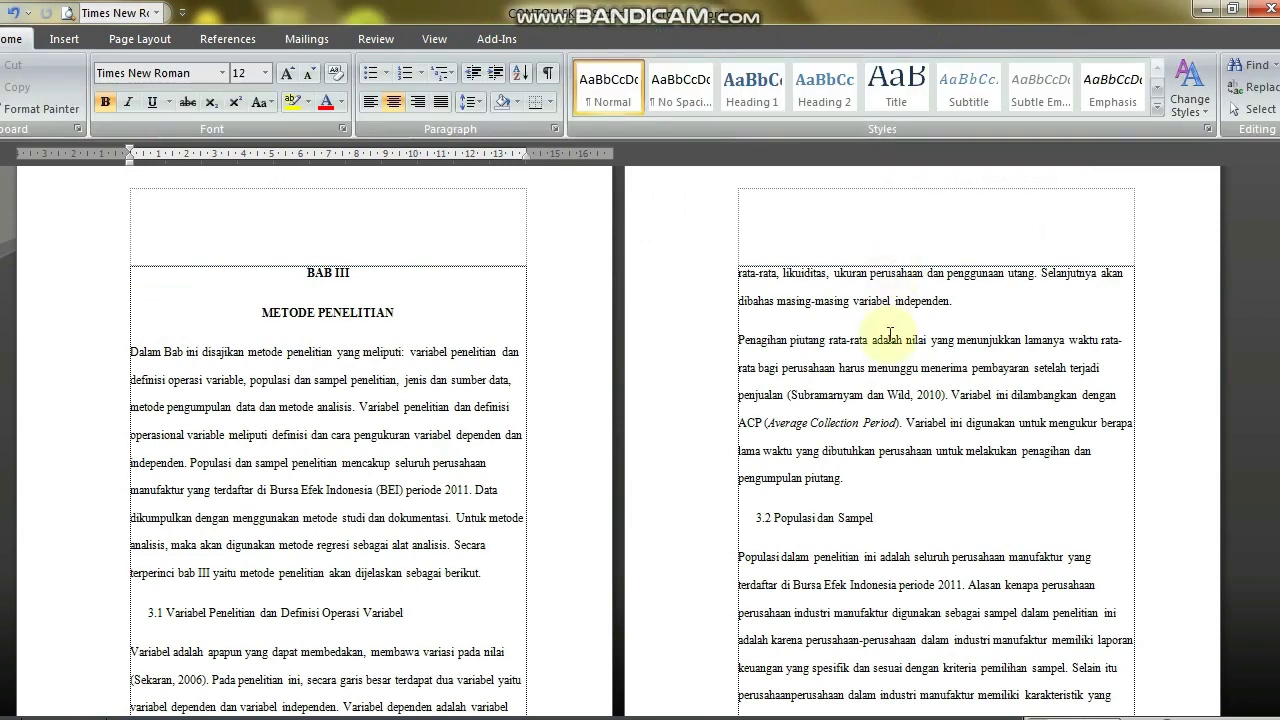
Step: Insert a Next Page section break before the BAB IV heading and check the section labels in its header area
{"action": "key", "text": "Down"}
{"action": "key", "text": "Down"}
{"action": "key", "text": "Down"}
{"action": "key", "text": "Down"}
{"action": "key", "text": "Down"}
{"action": "key", "text": "Down"}
{"action": "key", "text": "Down"}
{"action": "key", "text": "Down"}
{"action": "key", "text": "Down"}
{"action": "key", "text": "Down"}
{"action": "key", "text": "Down"}
{"action": "key", "text": "Down"}
{"action": "key", "text": "Down"}
{"action": "key", "text": "Down"}
{"action": "key", "text": "Down"}
{"action": "key", "text": "Down"}
{"action": "key", "text": "Down"}
{"action": "key", "text": "Down"}
{"action": "key", "text": "Down"}
{"action": "key", "text": "Down"}
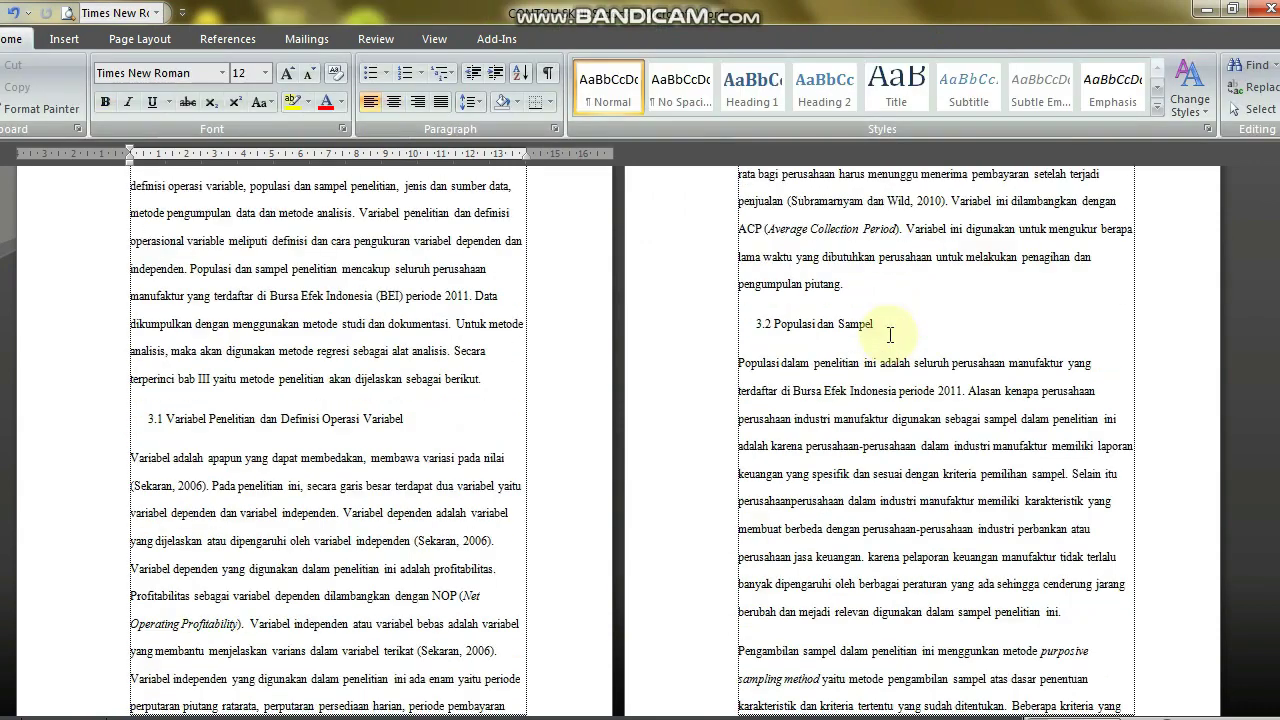
{"action": "key", "text": "Down"}
{"action": "key", "text": "Down"}
{"action": "key", "text": "Down"}
{"action": "key", "text": "Down"}
{"action": "key", "text": "Down"}
{"action": "key", "text": "Down"}
{"action": "key", "text": "Down"}
{"action": "key", "text": "Down"}
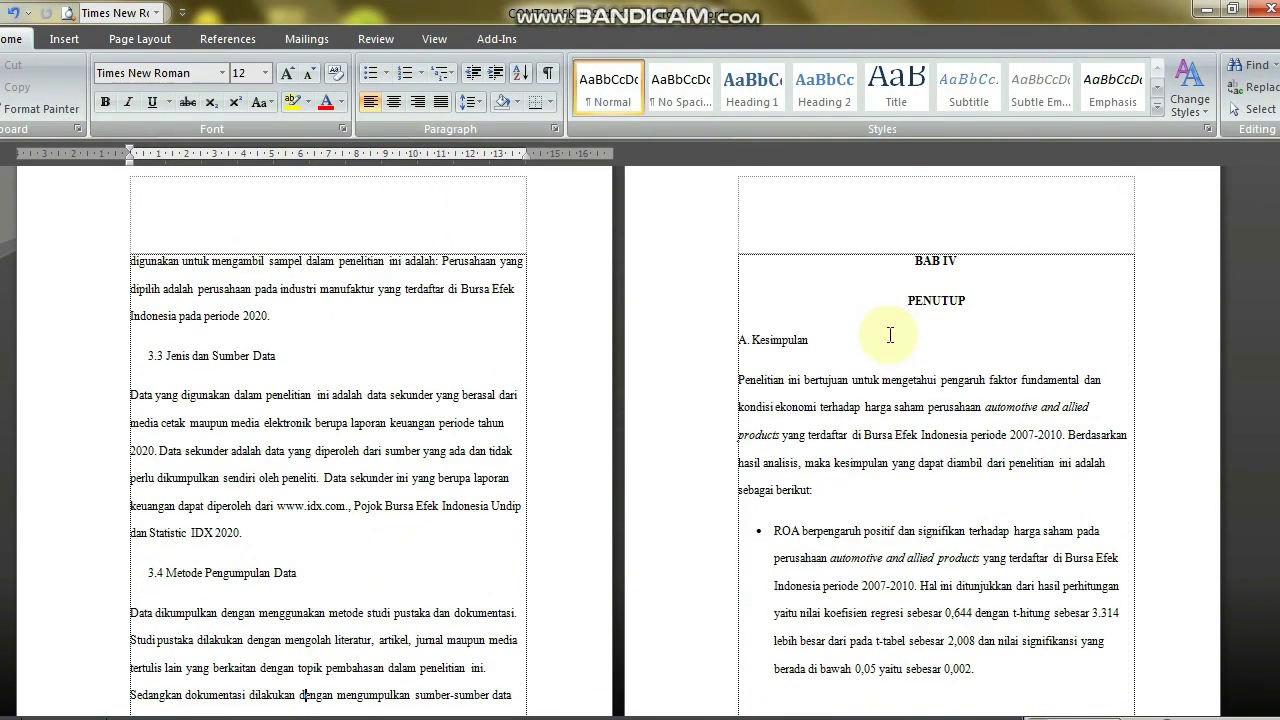
{"action": "left_click", "coordinate": [916, 261]}
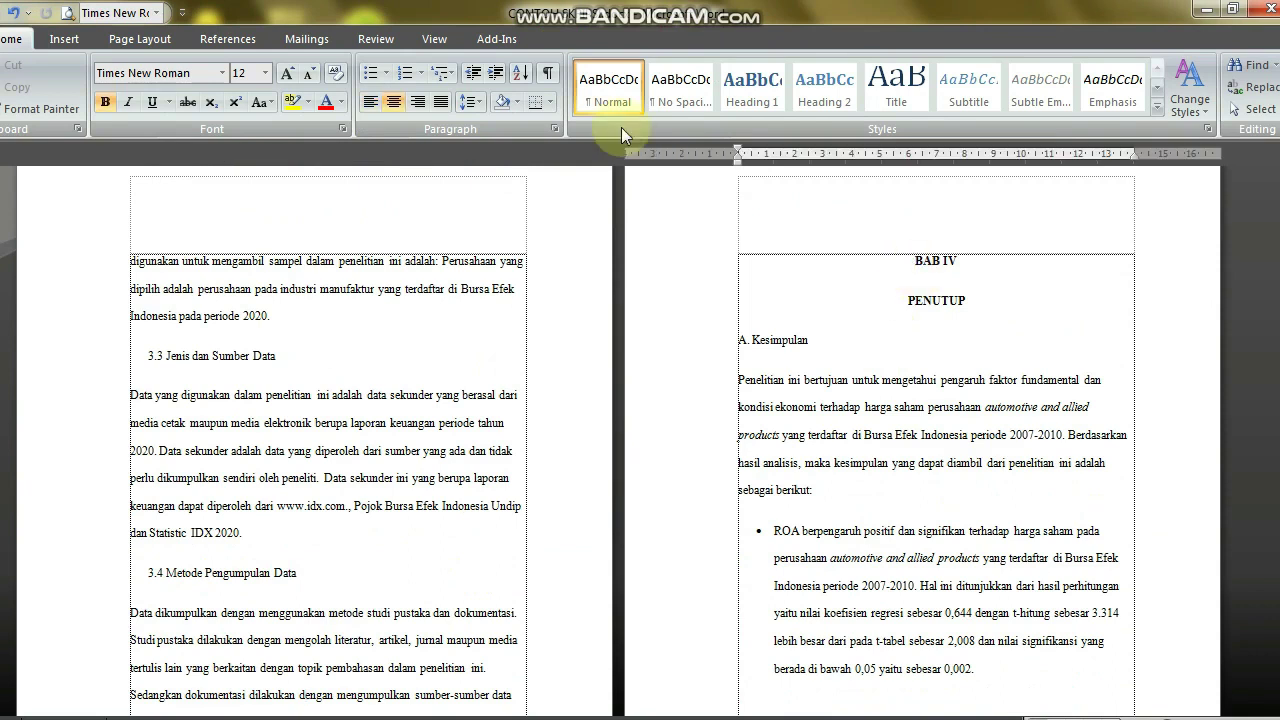
{"action": "left_click", "coordinate": [164, 44]}
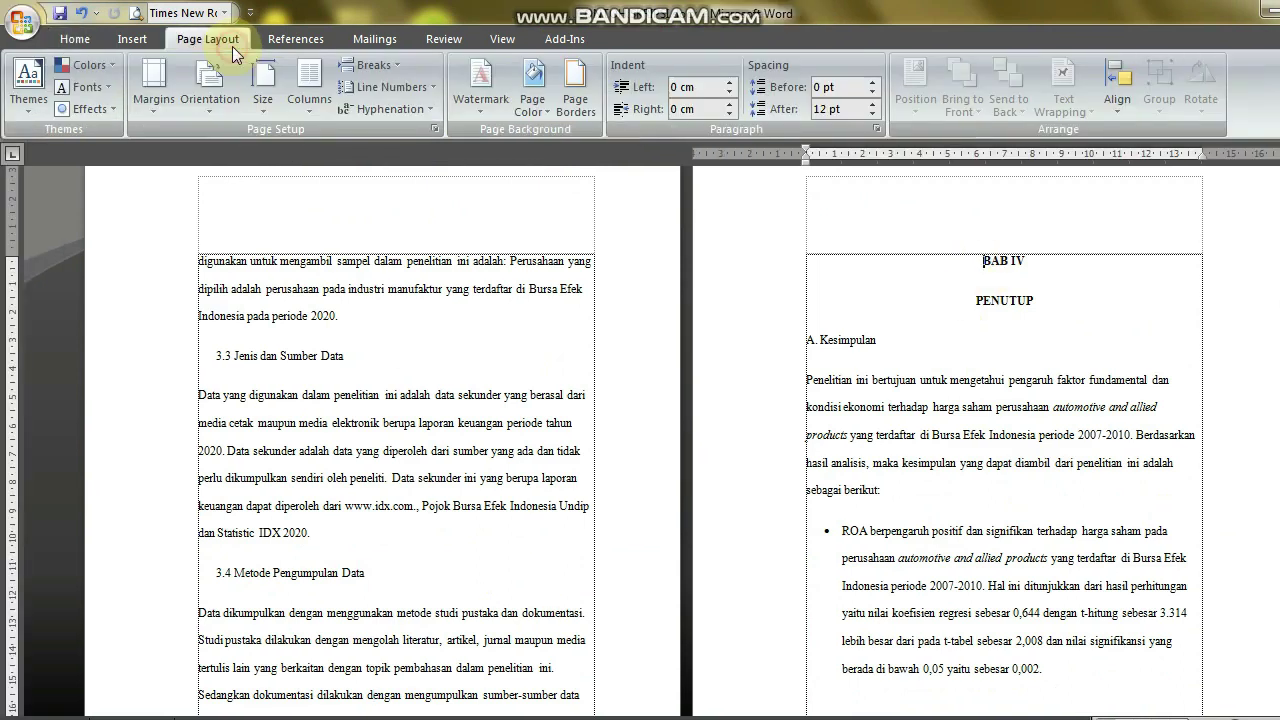
{"action": "left_click", "coordinate": [366, 67]}
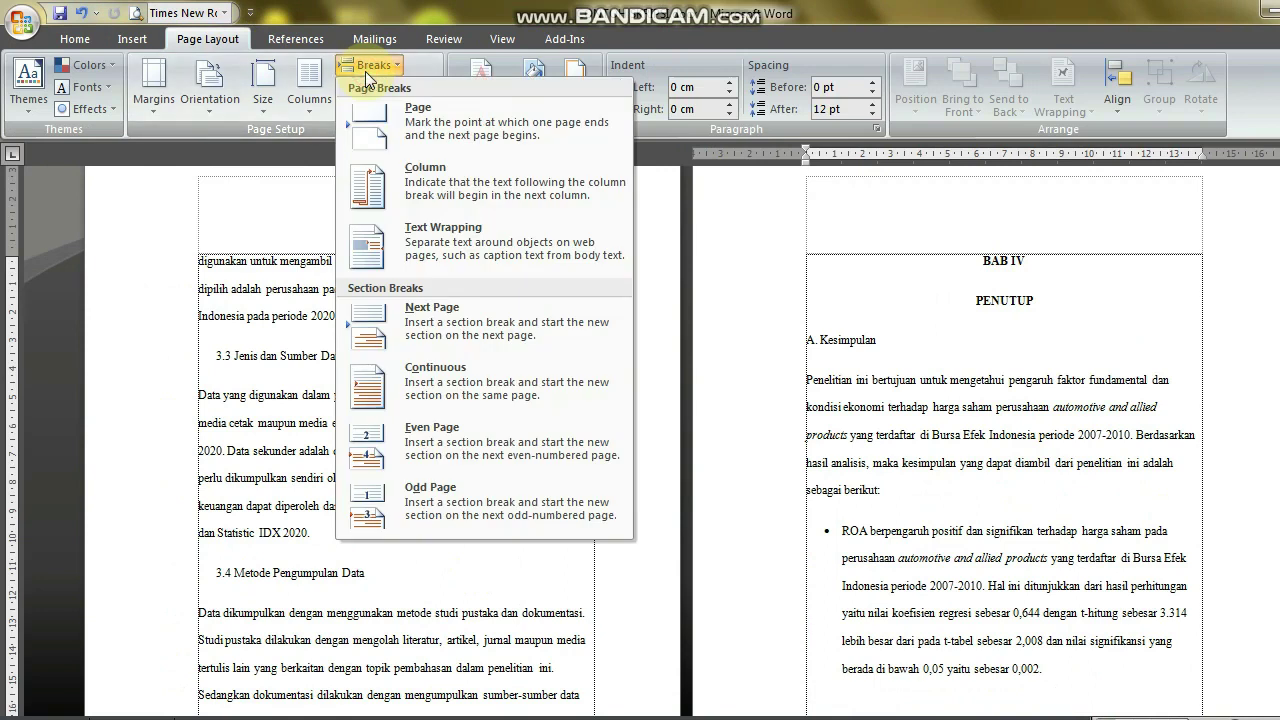
{"action": "left_click", "coordinate": [439, 310]}
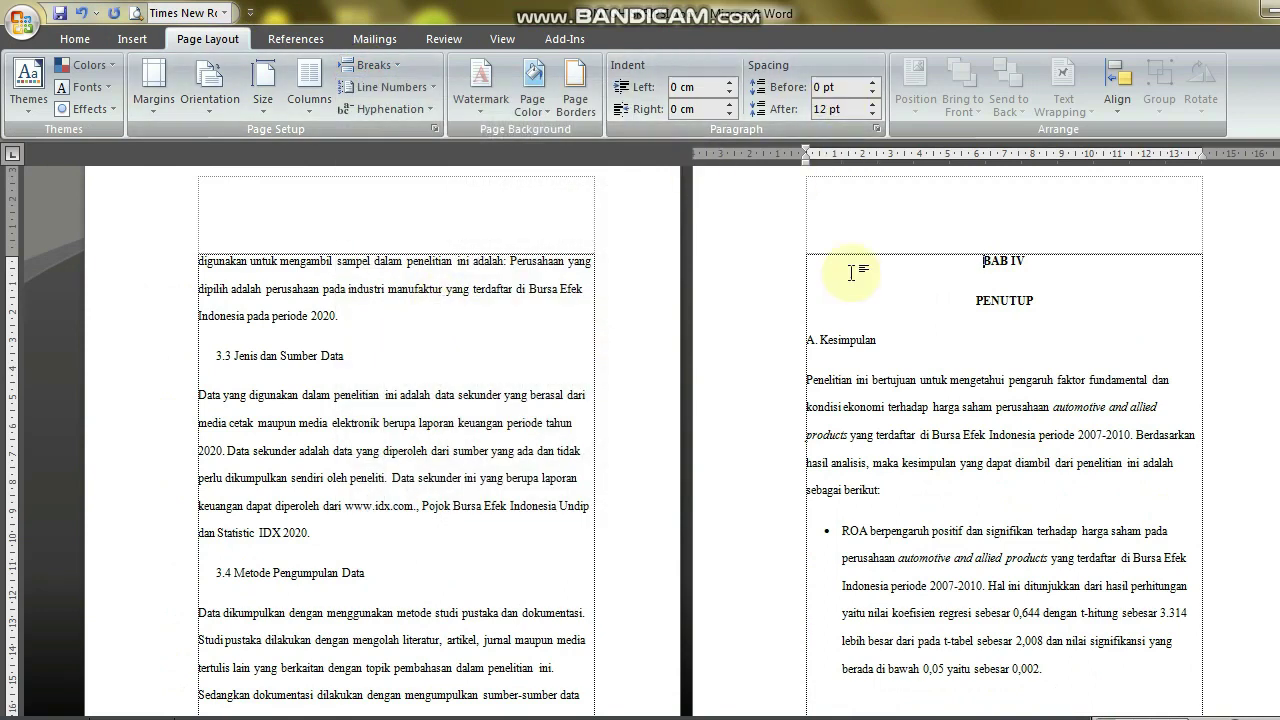
{"action": "double_click", "coordinate": [850, 232]}
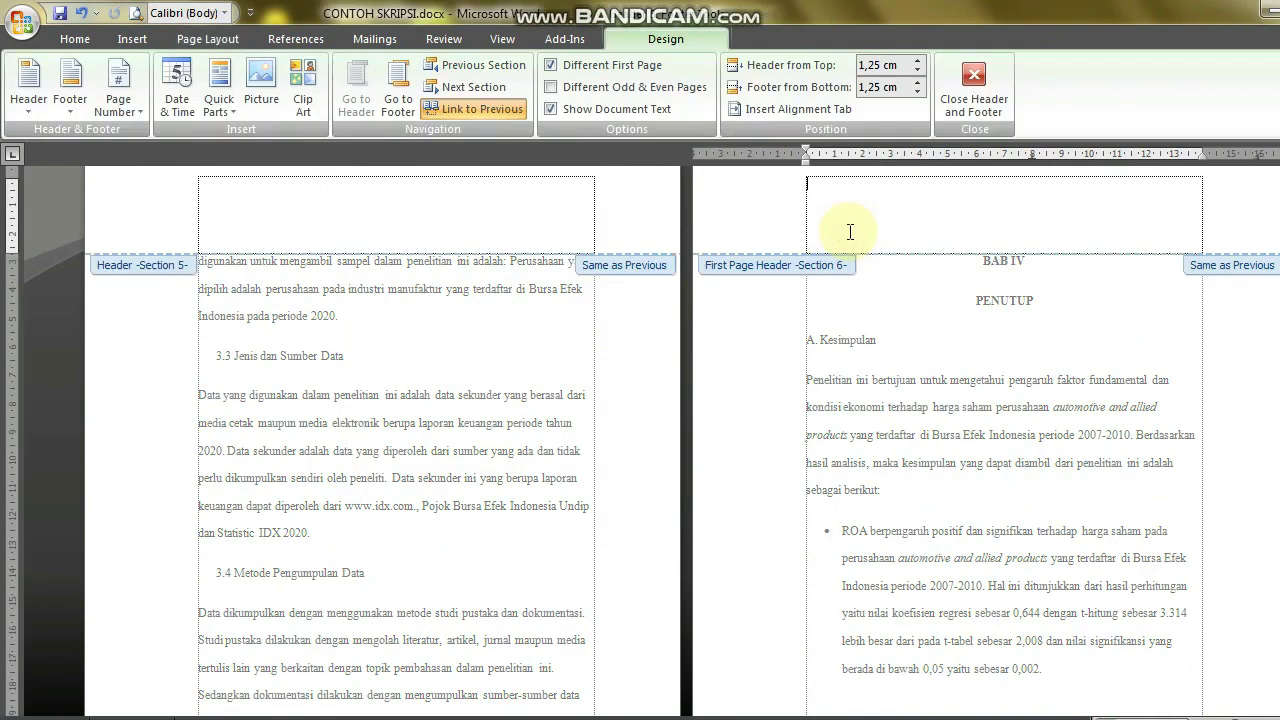
{"action": "left_click", "coordinate": [965, 95]}
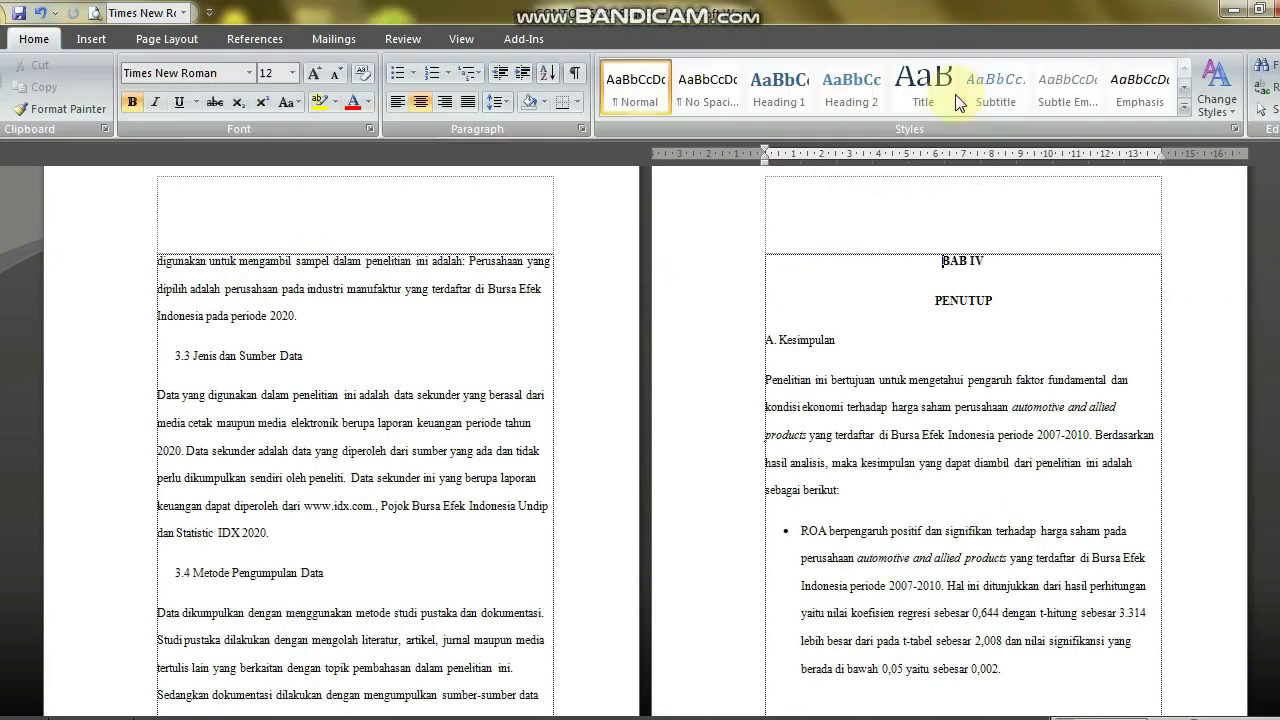
Step: Insert a Next Page section break before the DAFTAR PUSTAKA heading and check the section labels in its header area
{"action": "key", "text": "Down"}
{"action": "key", "text": "Down"}
{"action": "key", "text": "Down"}
{"action": "key", "text": "Down"}
{"action": "key", "text": "Down"}
{"action": "key", "text": "Down"}
{"action": "key", "text": "Down"}
{"action": "key", "text": "Down"}
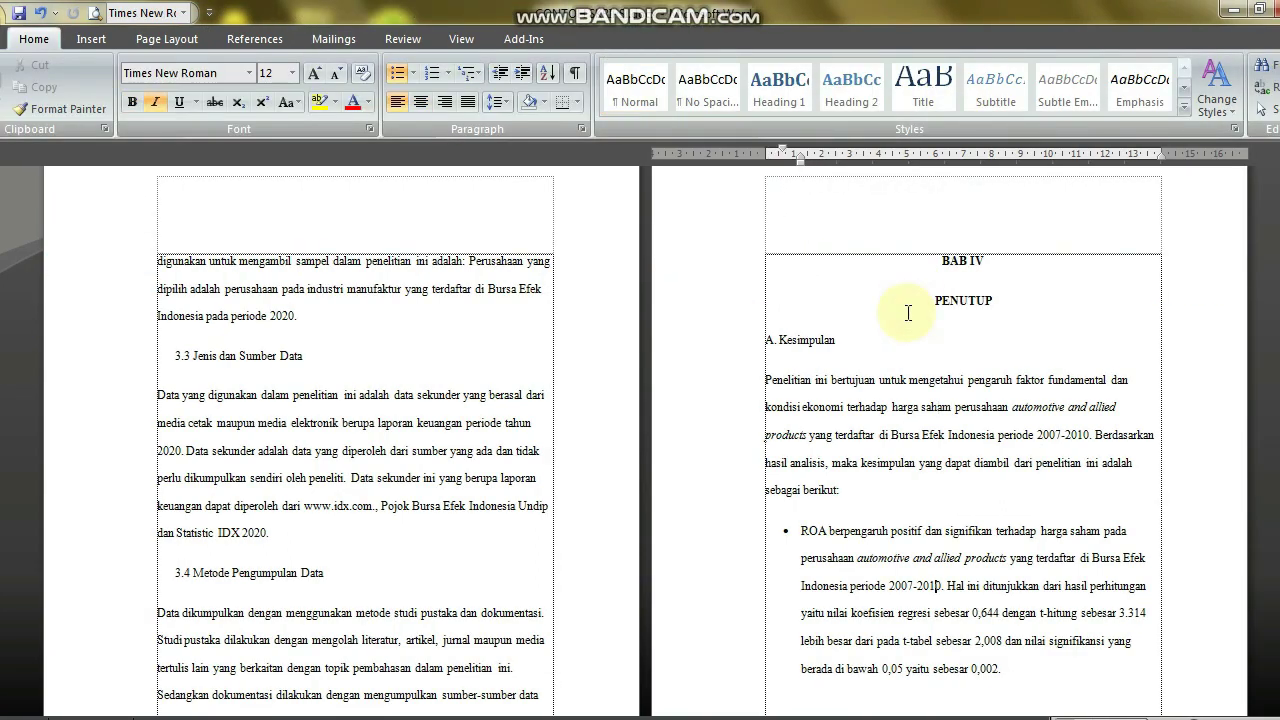
{"action": "scroll", "coordinate": [908, 313], "scroll_direction": "down", "scroll_amount": 1}
{"action": "key", "text": "Page_Down"}
{"action": "key", "text": "Page_Down"}
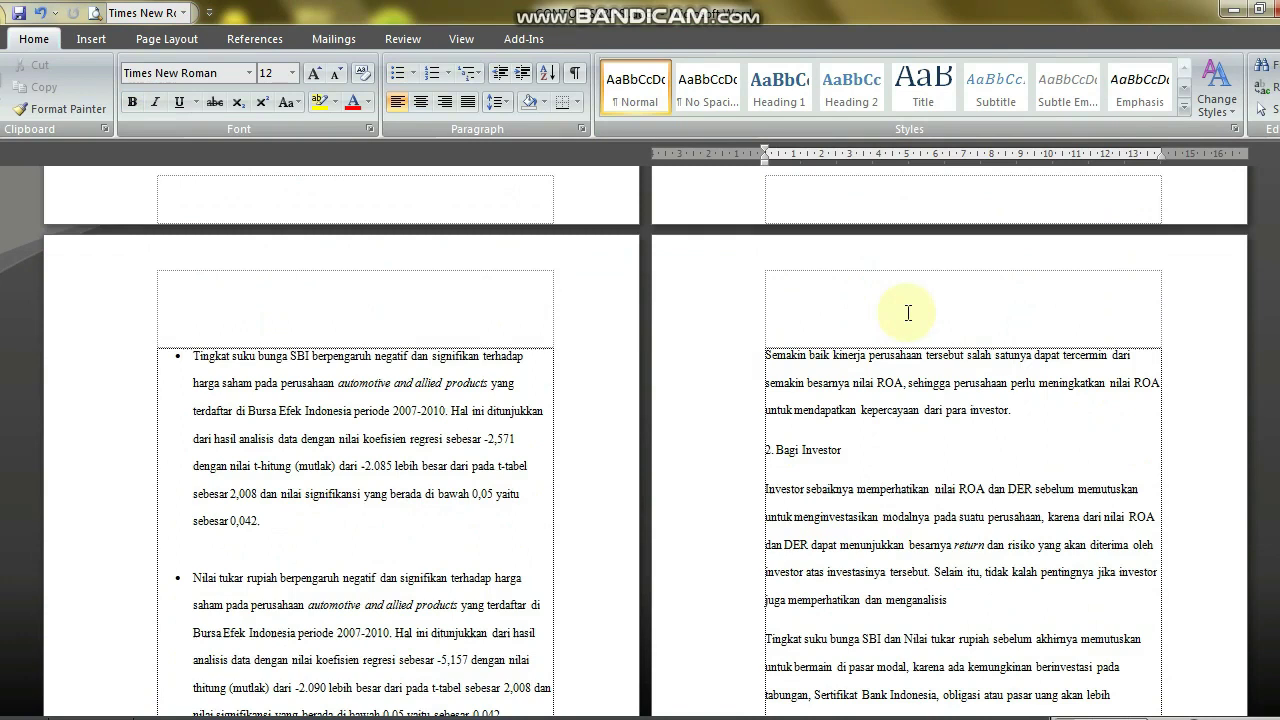
{"action": "key", "text": "Page_Down"}
{"action": "key", "text": "Page_Down"}
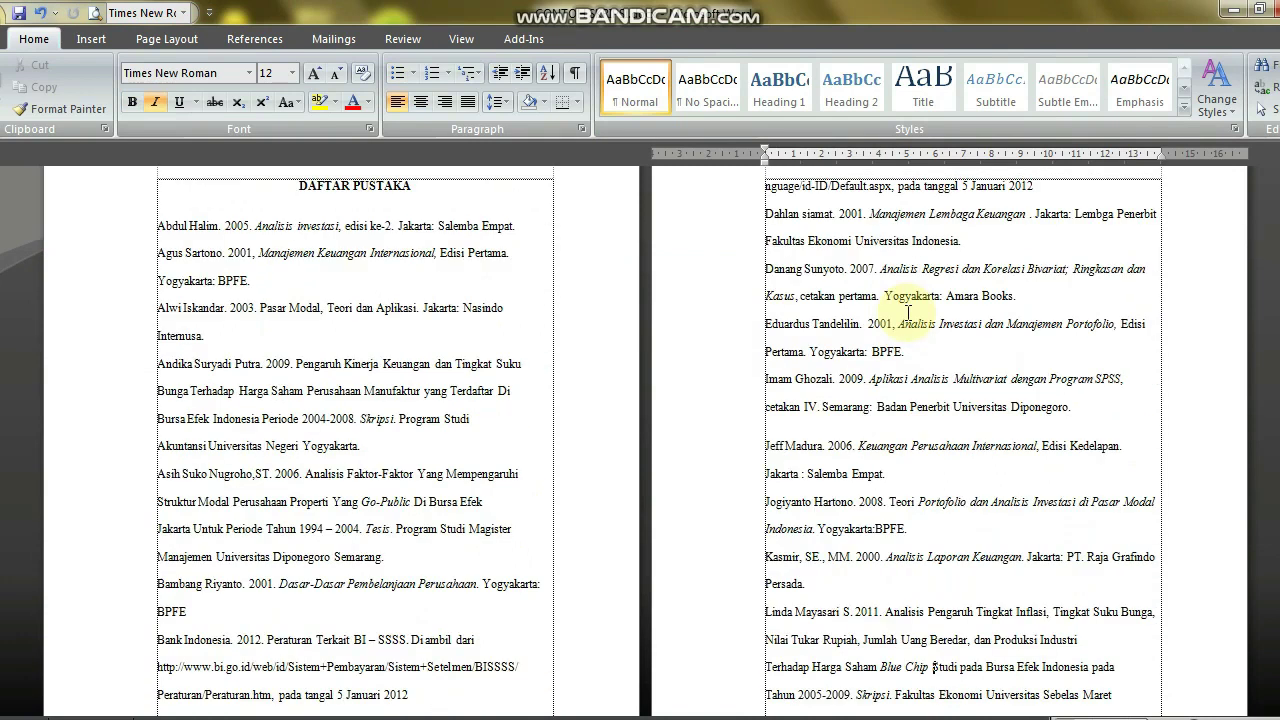
{"action": "left_click", "coordinate": [332, 185]}
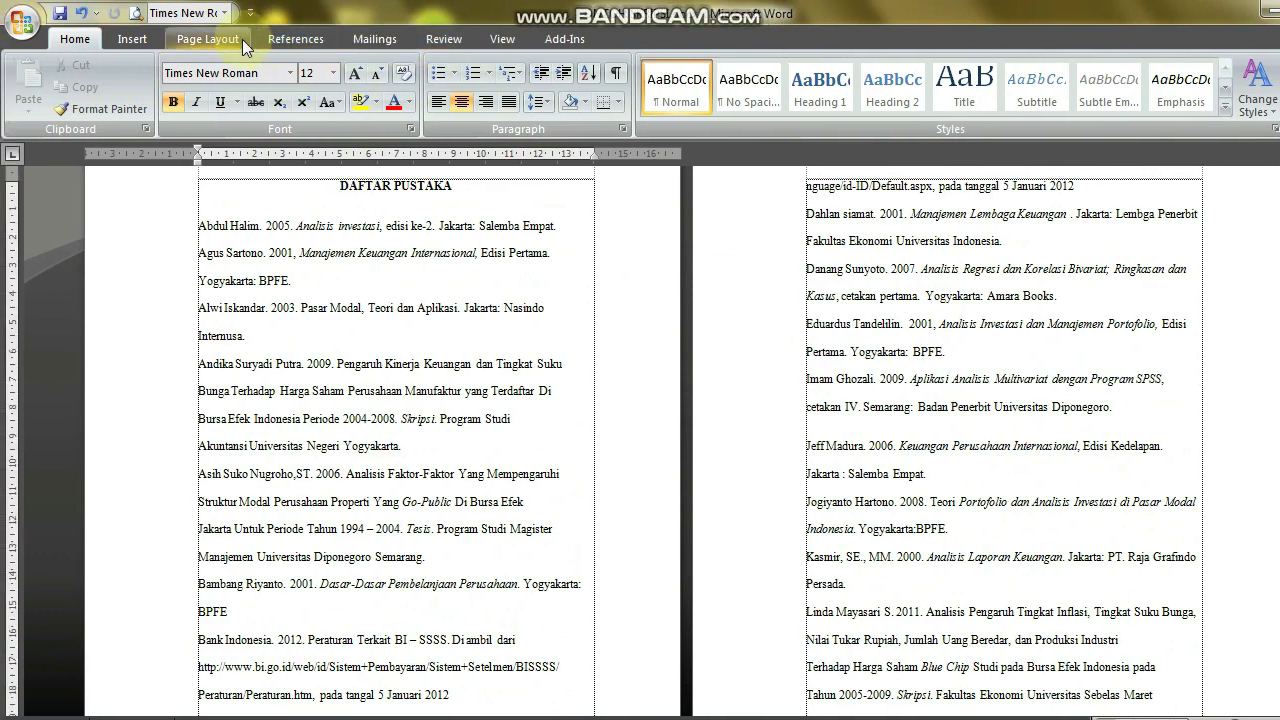
{"action": "left_click", "coordinate": [240, 39]}
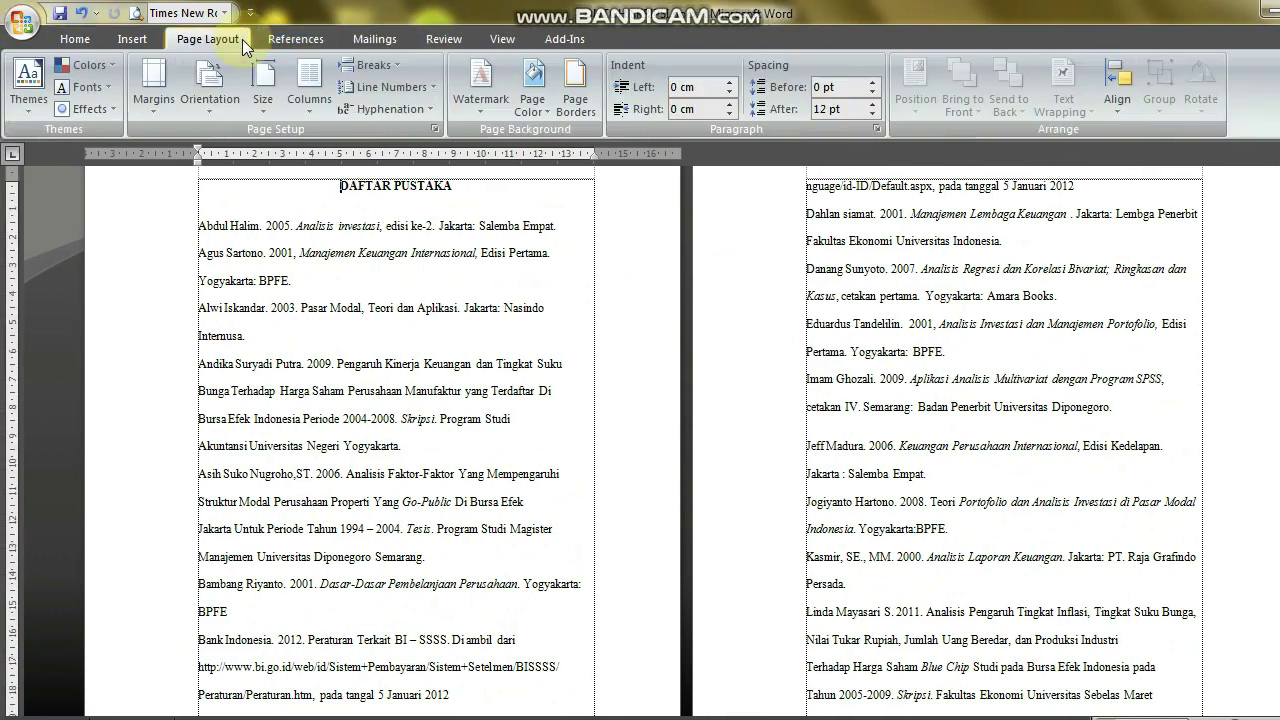
{"action": "left_click", "coordinate": [399, 66]}
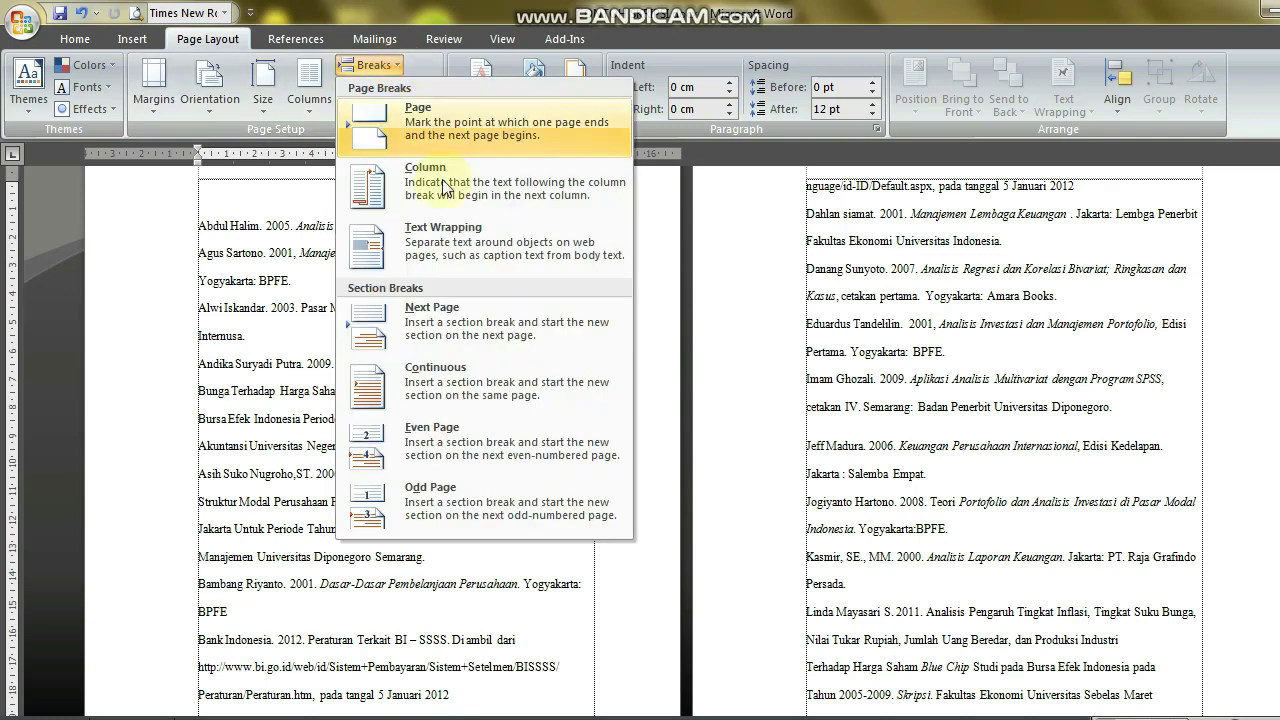
{"action": "left_click", "coordinate": [450, 340]}
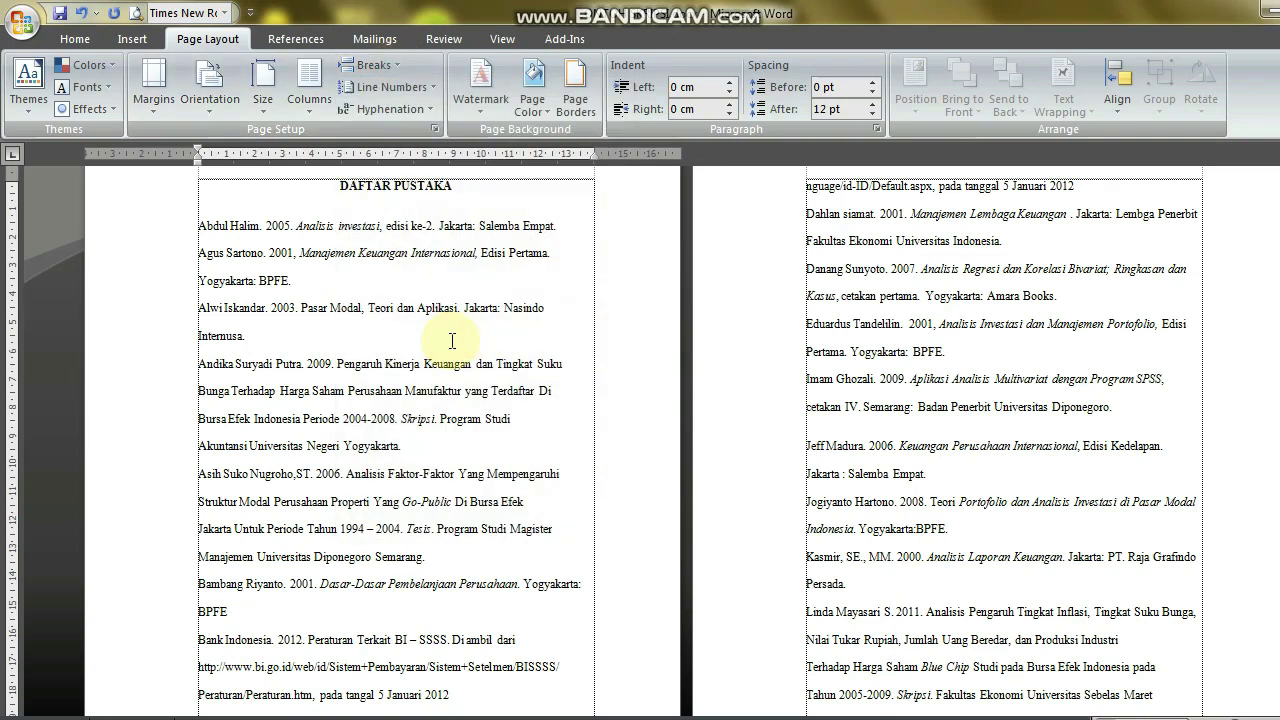
{"action": "double_click", "coordinate": [243, 178]}
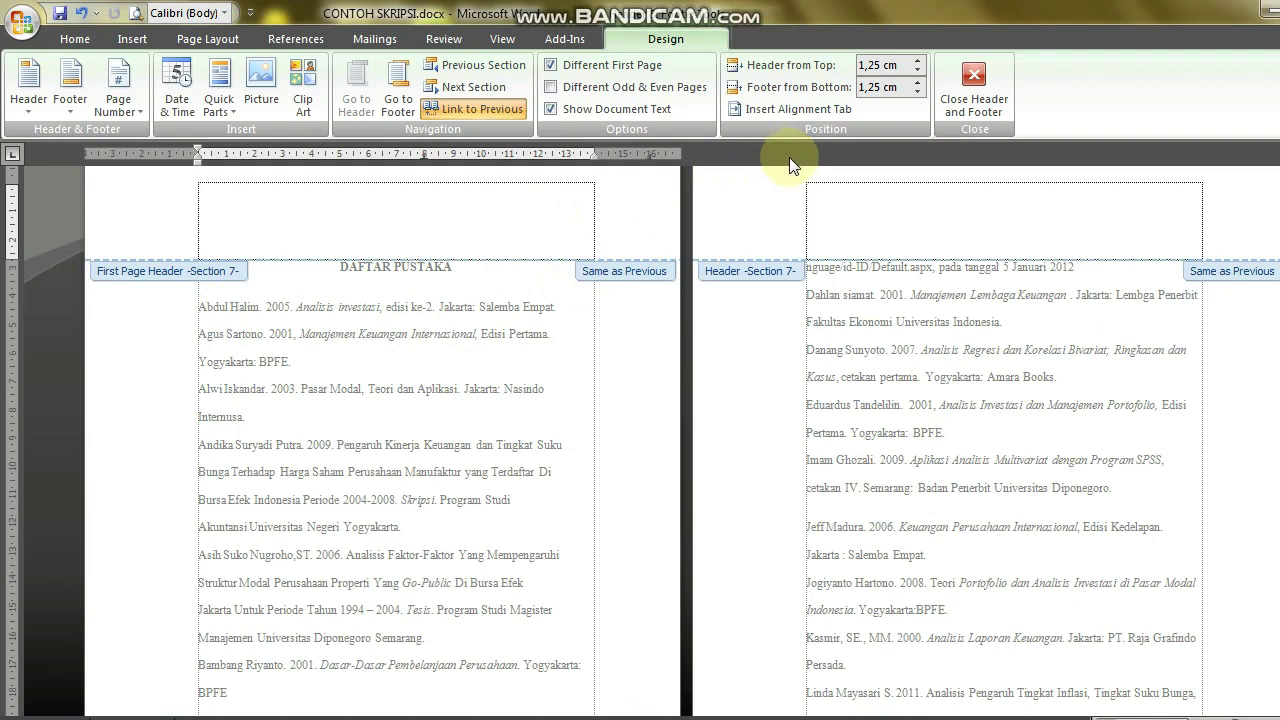
{"action": "left_click", "coordinate": [955, 112]}
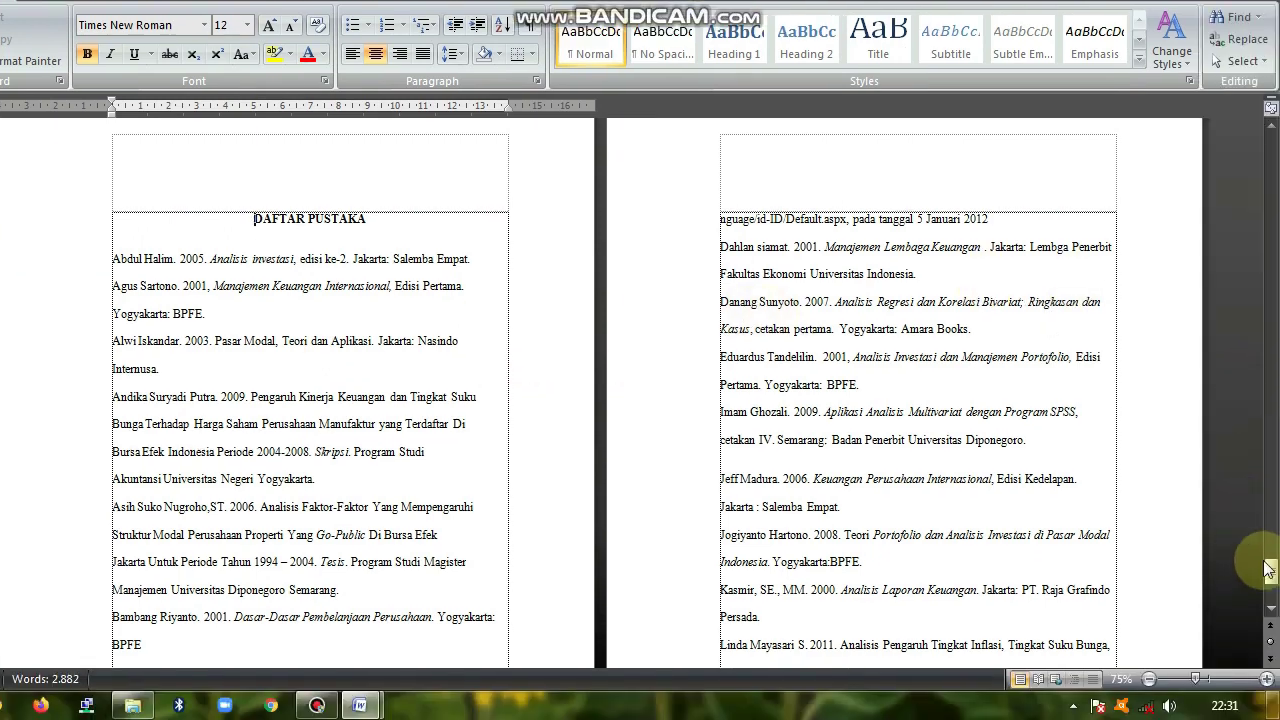
Step: Return to the BAB IV page and open its header area to examine the section labels
{"action": "left_click_drag", "start_coordinate": [1268, 568], "coordinate": [1272, 510]}
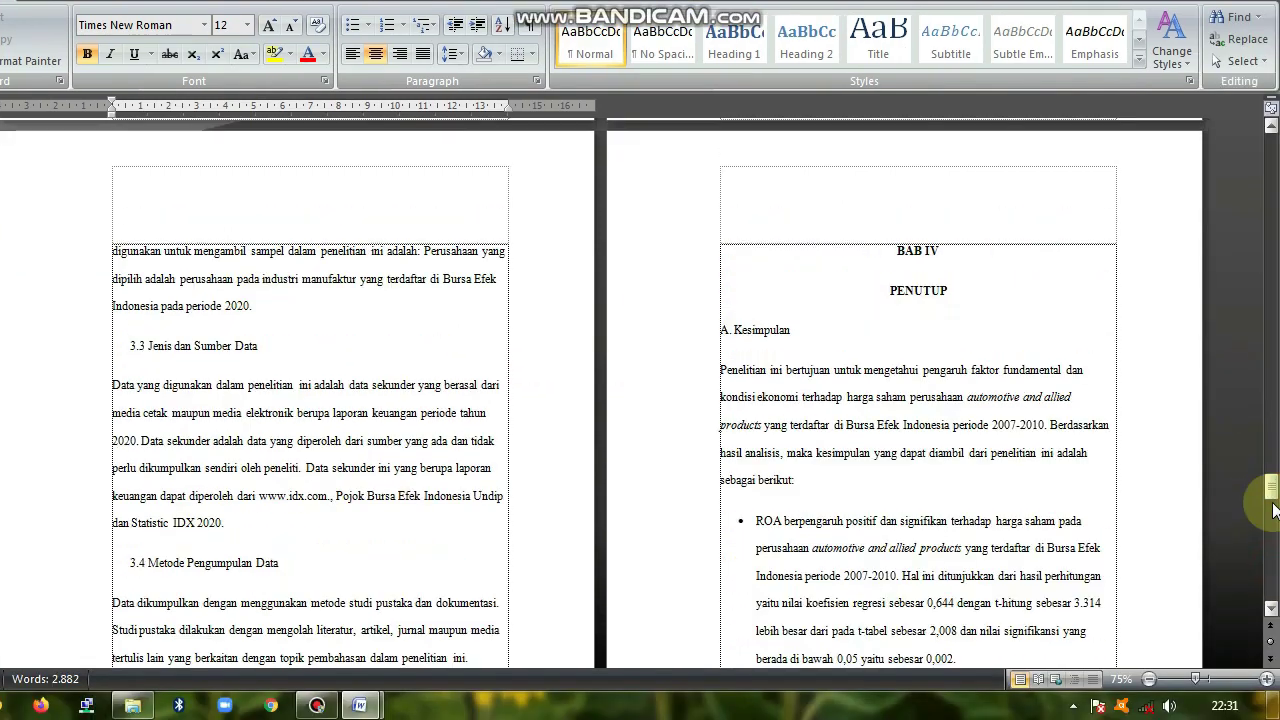
{"action": "left_click", "coordinate": [1272, 510]}
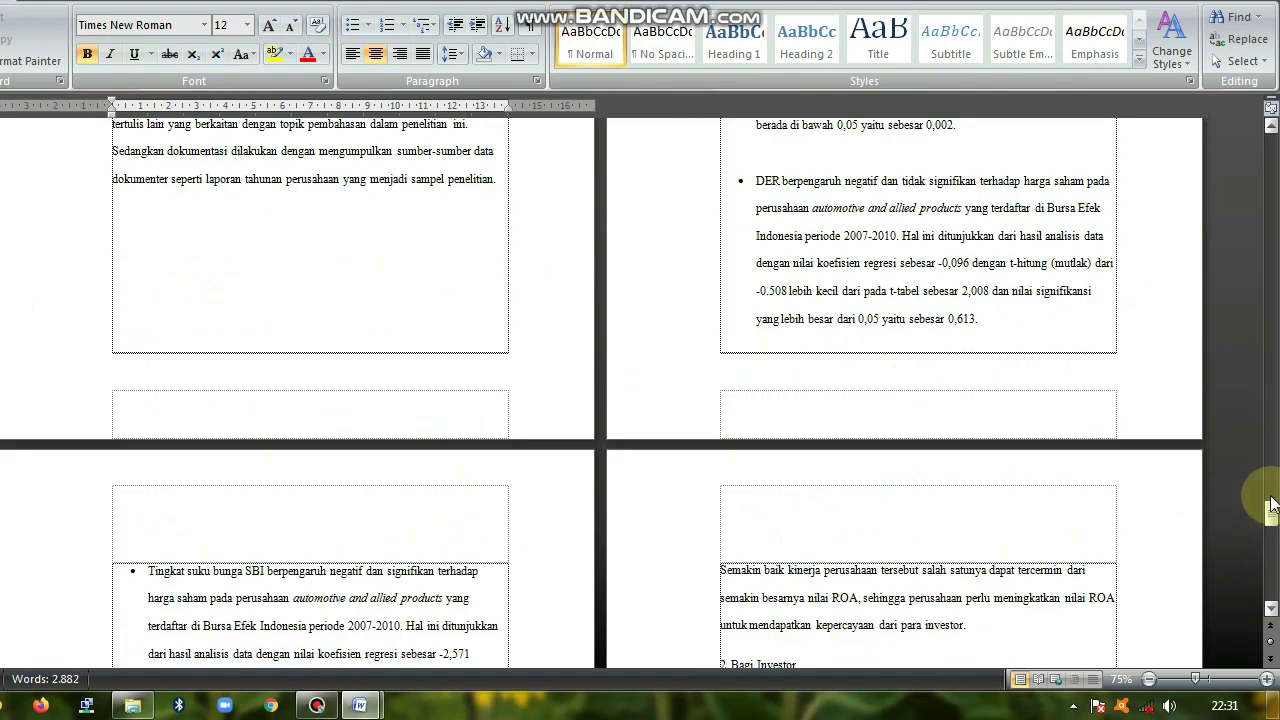
{"action": "left_click", "coordinate": [1276, 368]}
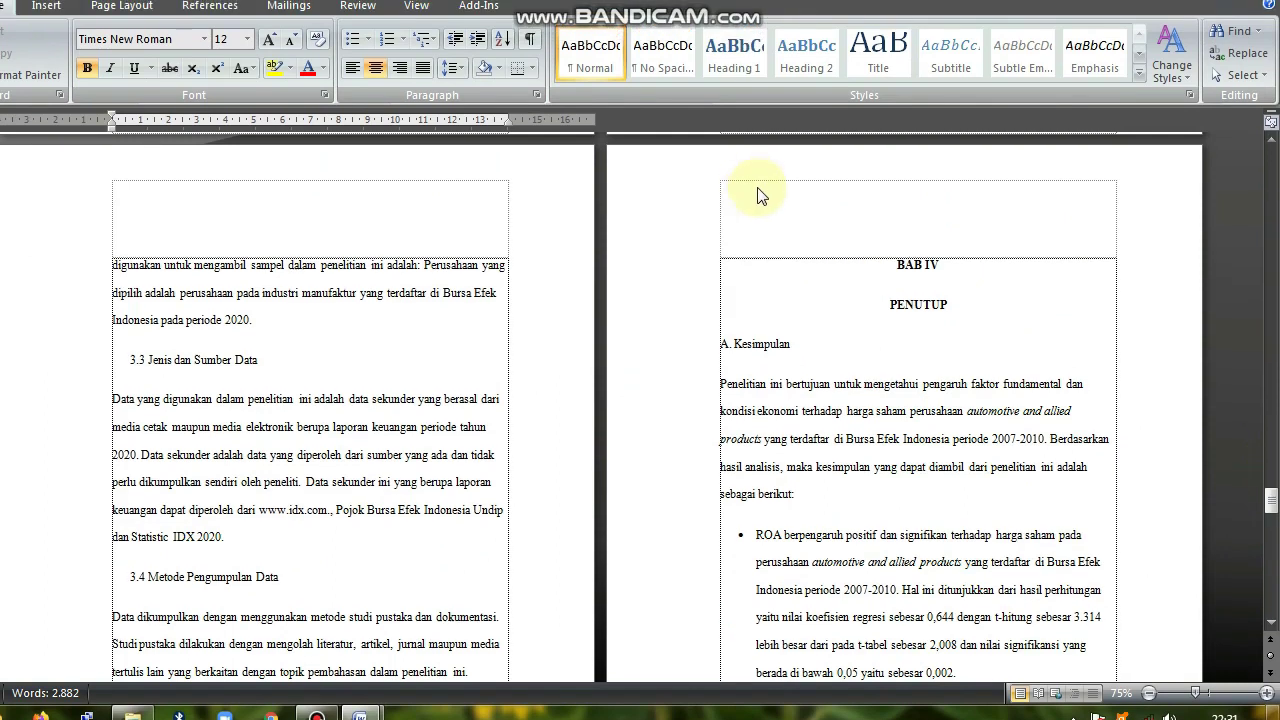
{"action": "double_click", "coordinate": [758, 180]}
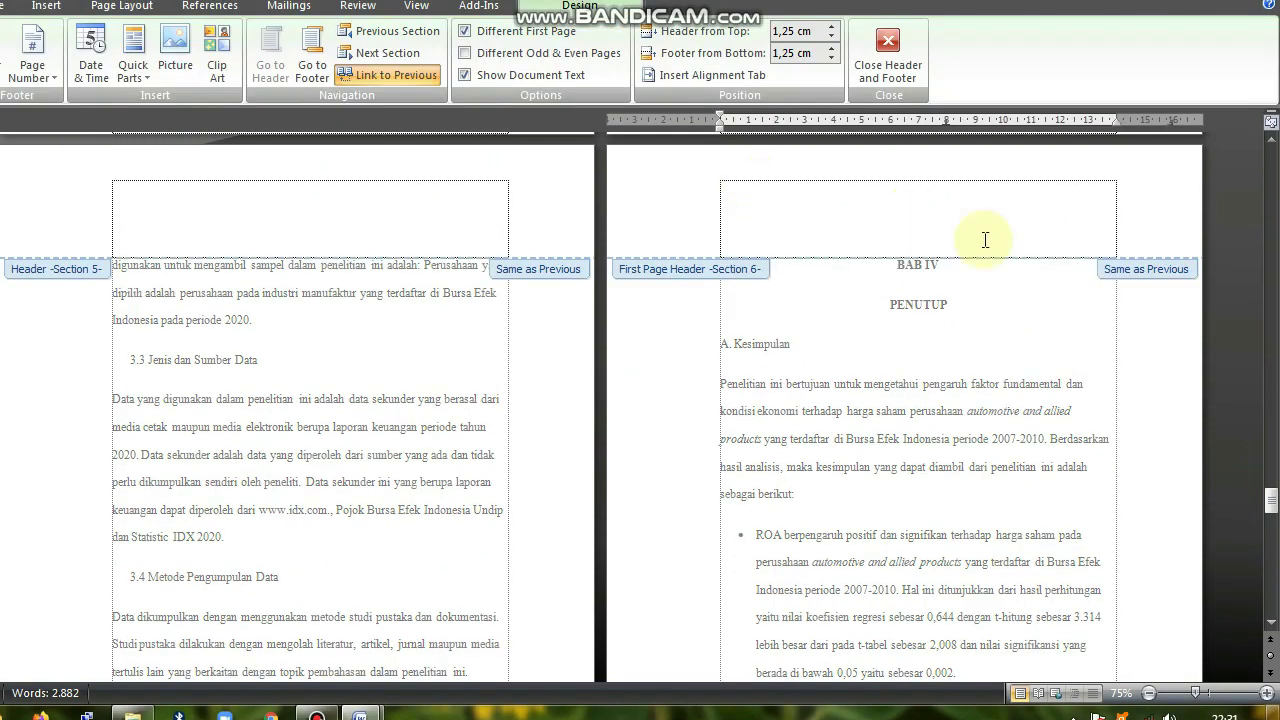
Step: Insert a Plain Number 2 page number at the bottom of the LEMBAR PENGESAHAN page in Section 2
{"action": "left_click_drag", "start_coordinate": [1272, 497], "coordinate": [1262, 156]}
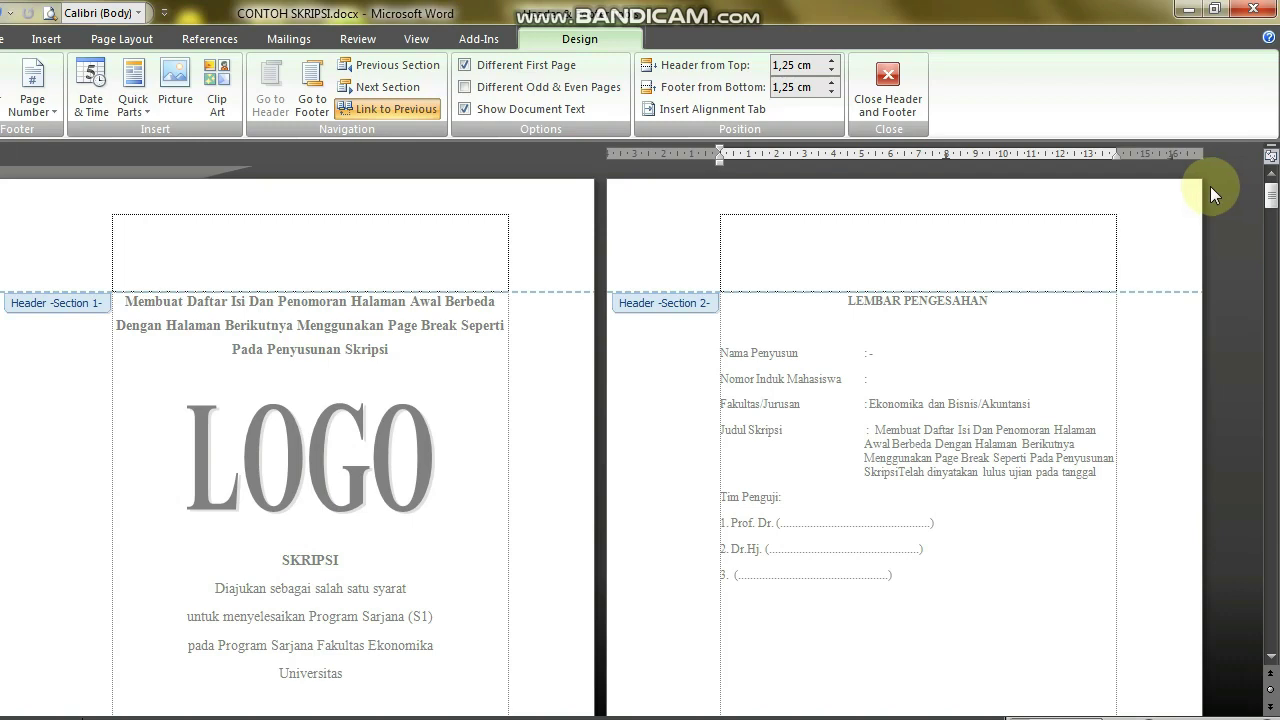
{"action": "left_click_drag", "start_coordinate": [1273, 206], "coordinate": [1275, 220]}
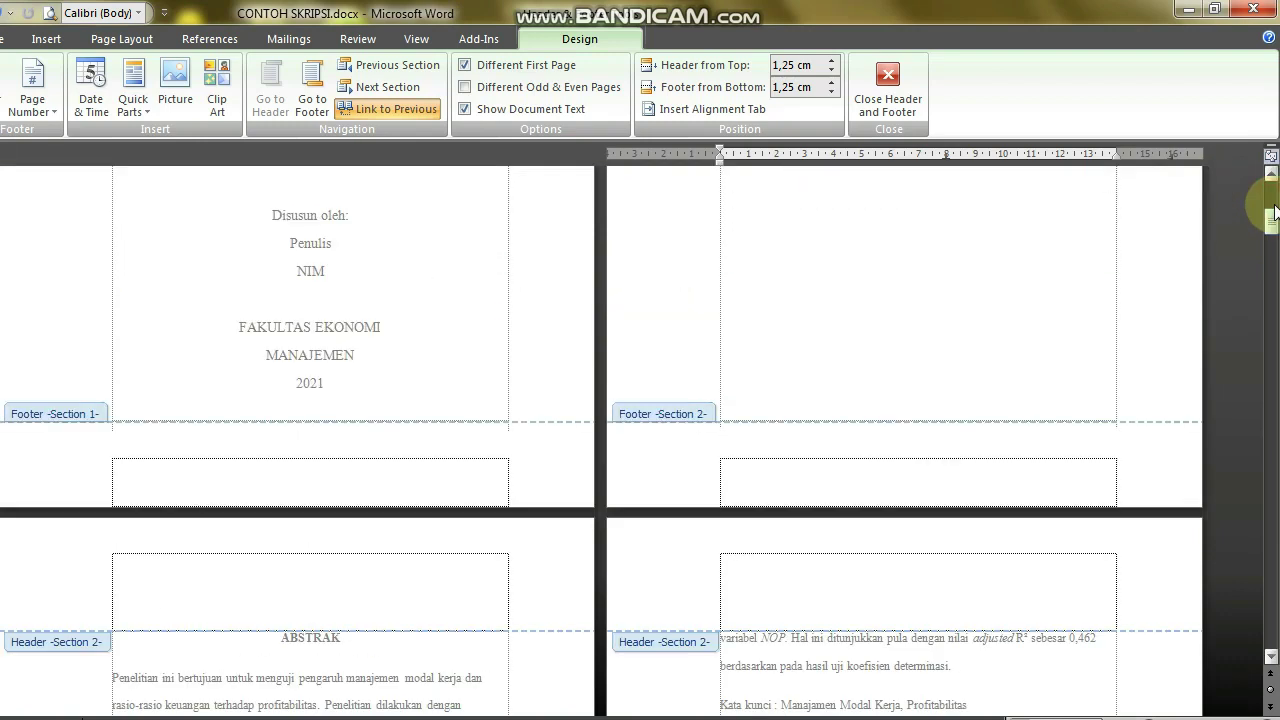
{"action": "left_click", "coordinate": [923, 482]}
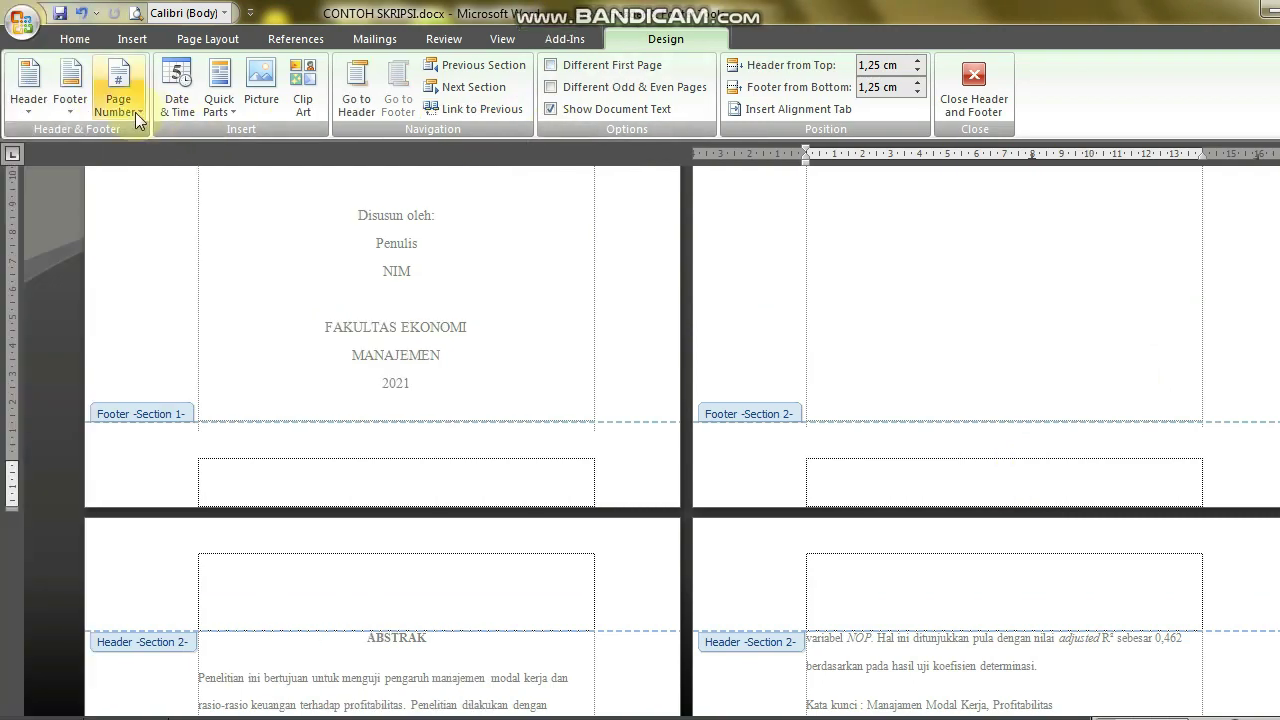
{"action": "left_click", "coordinate": [49, 112]}
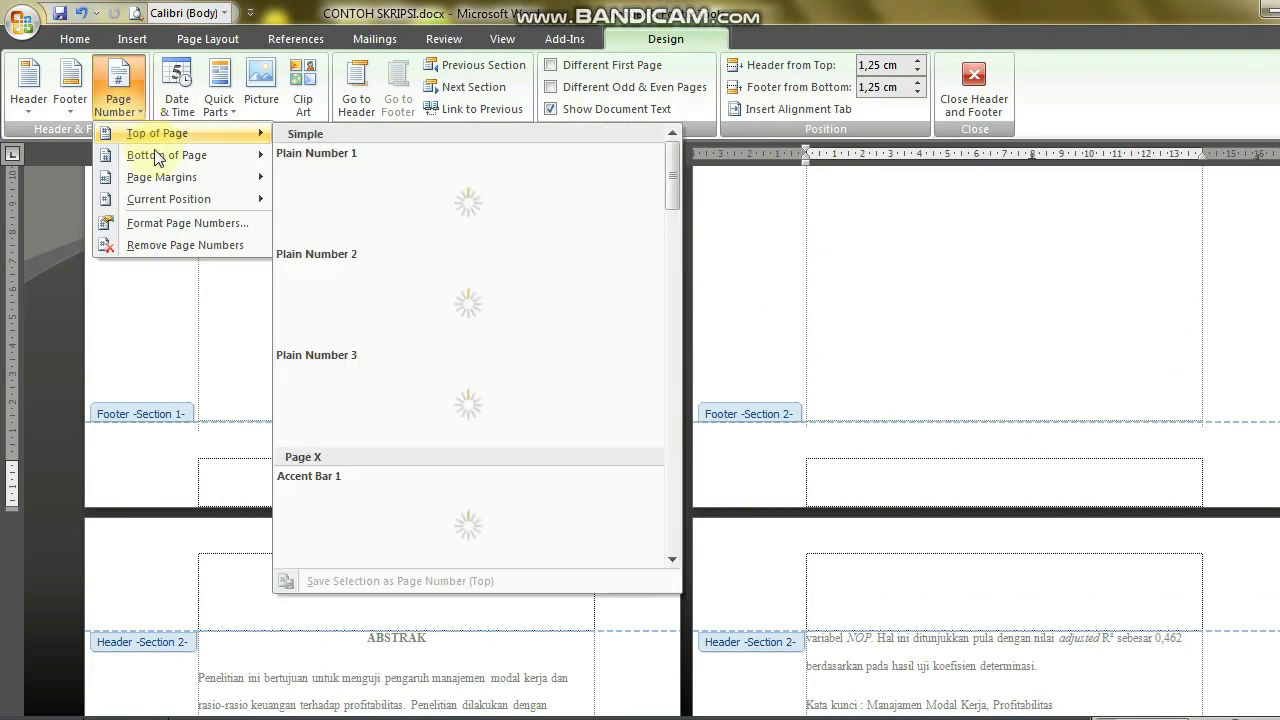
{"action": "left_click", "coordinate": [155, 155]}
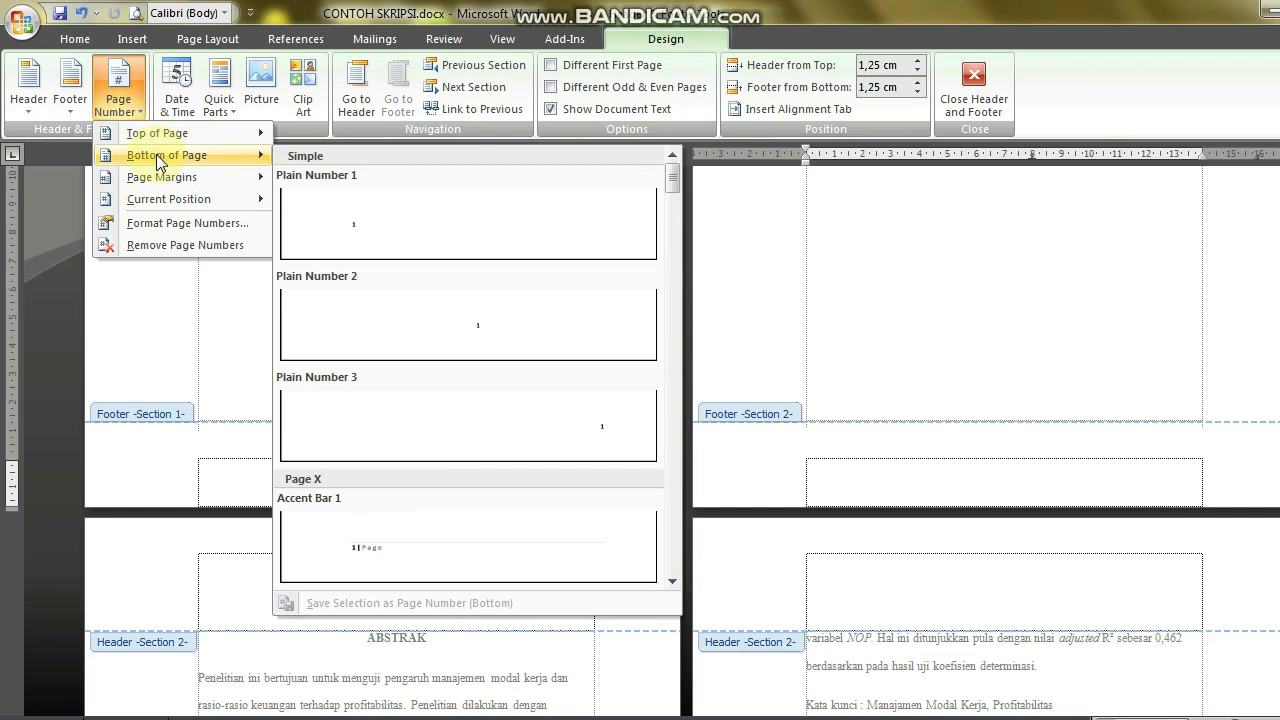
{"action": "left_click", "coordinate": [313, 309]}
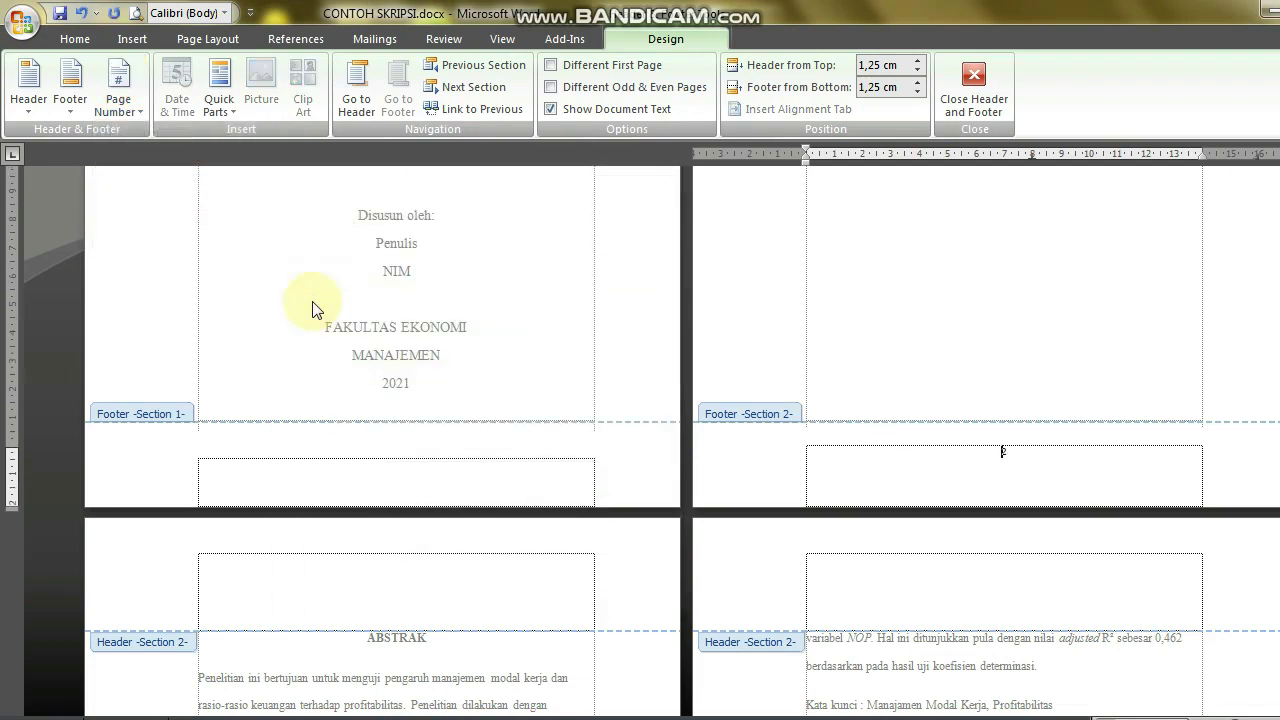
Step: Format the Section 2 page numbers as i, ii, iii and start the numbering at i
{"action": "double_click", "coordinate": [960, 454]}
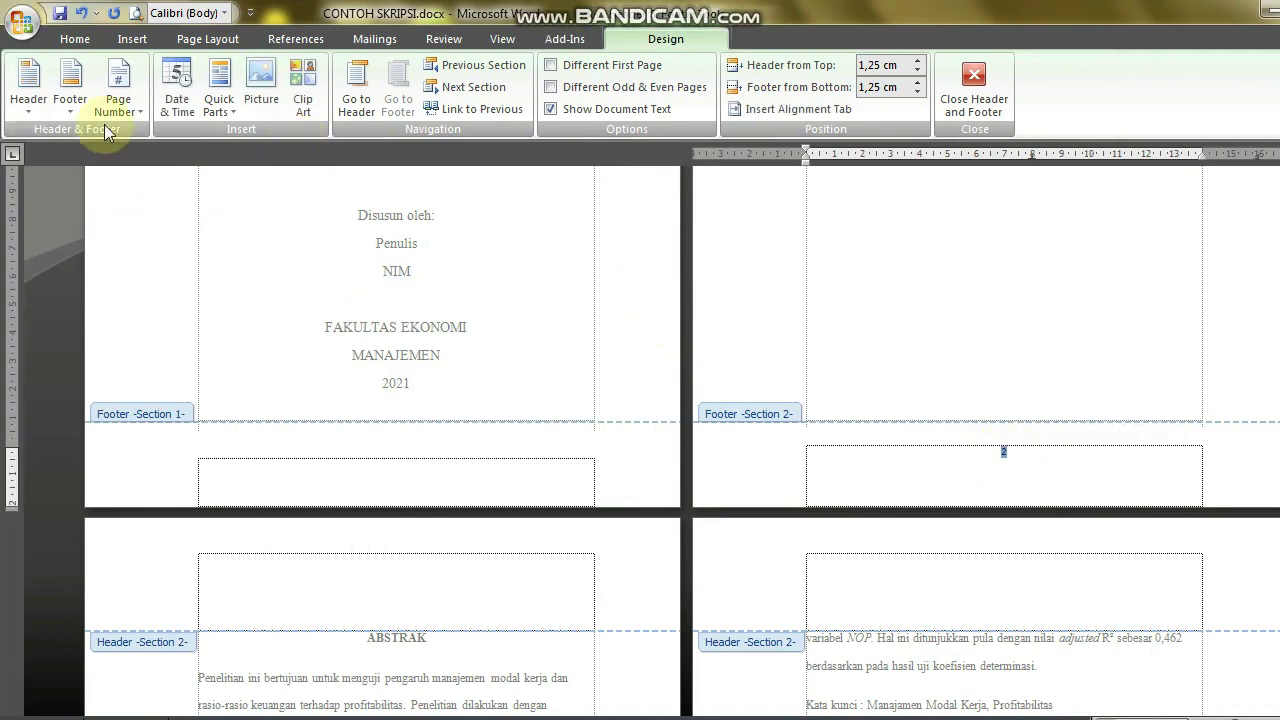
{"action": "left_click", "coordinate": [104, 111]}
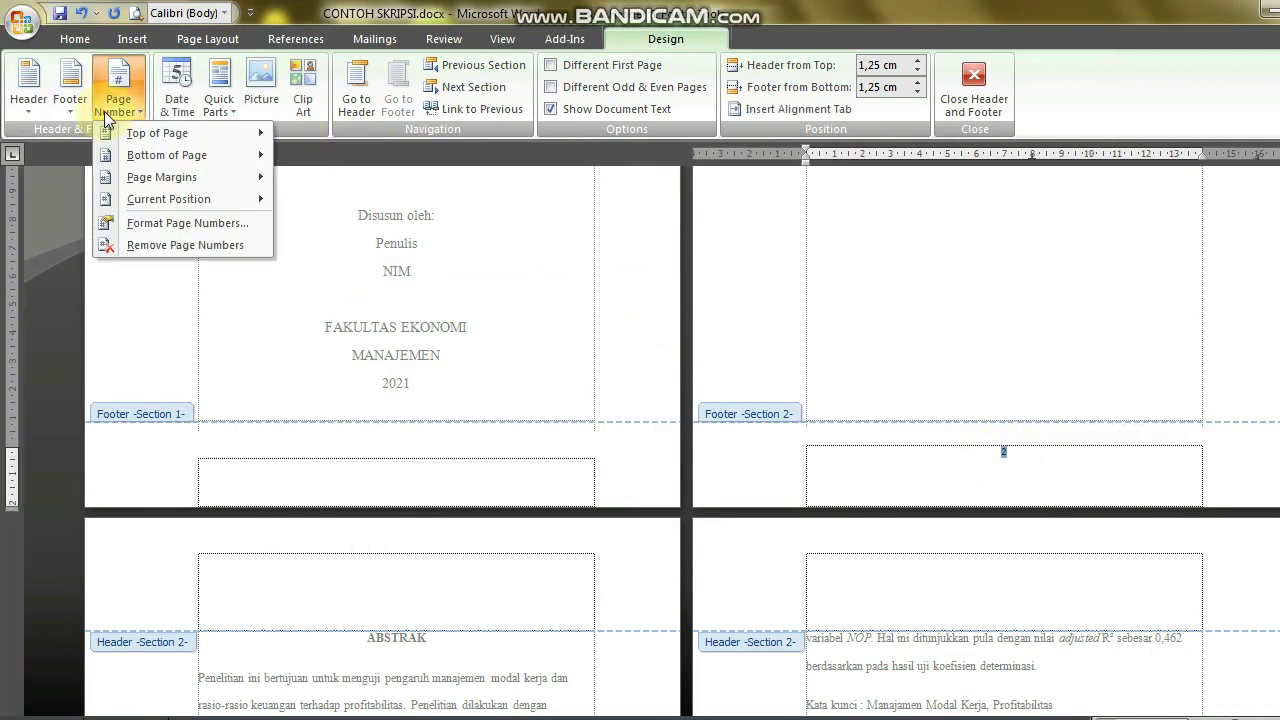
{"action": "left_click", "coordinate": [147, 224]}
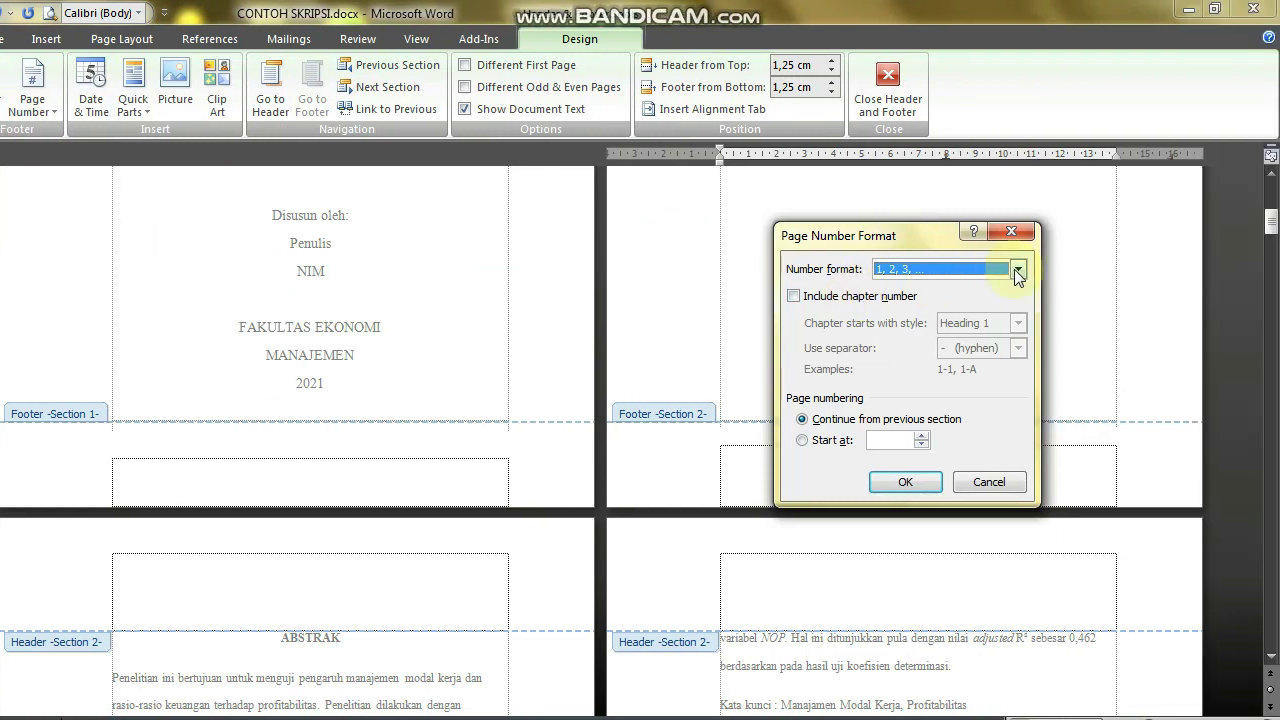
{"action": "left_click", "coordinate": [1104, 270]}
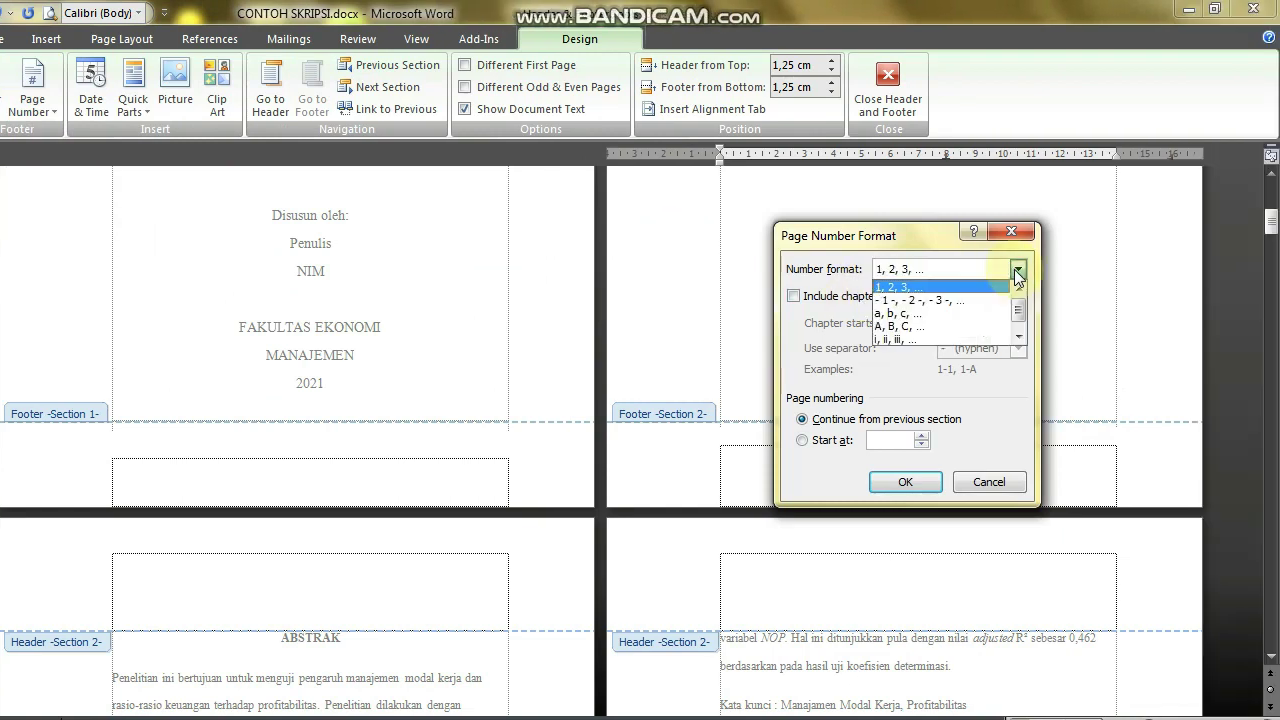
{"action": "left_click", "coordinate": [988, 340]}
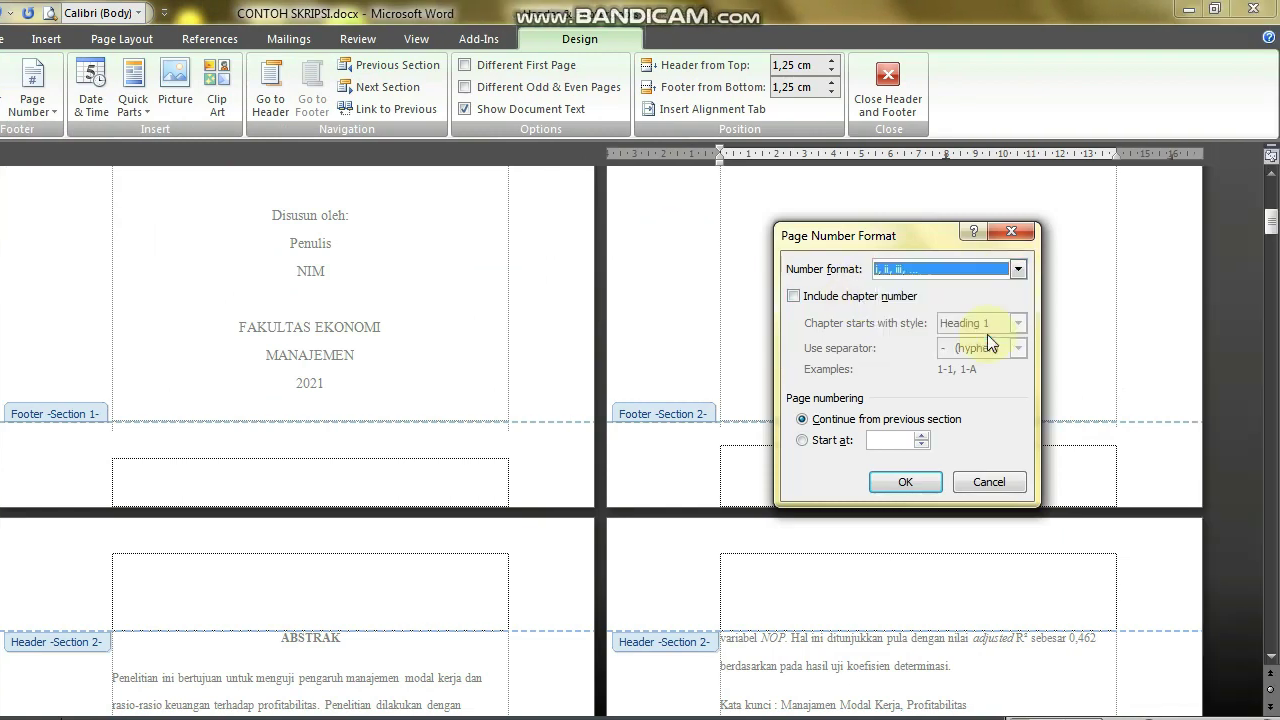
{"action": "left_click", "coordinate": [831, 443]}
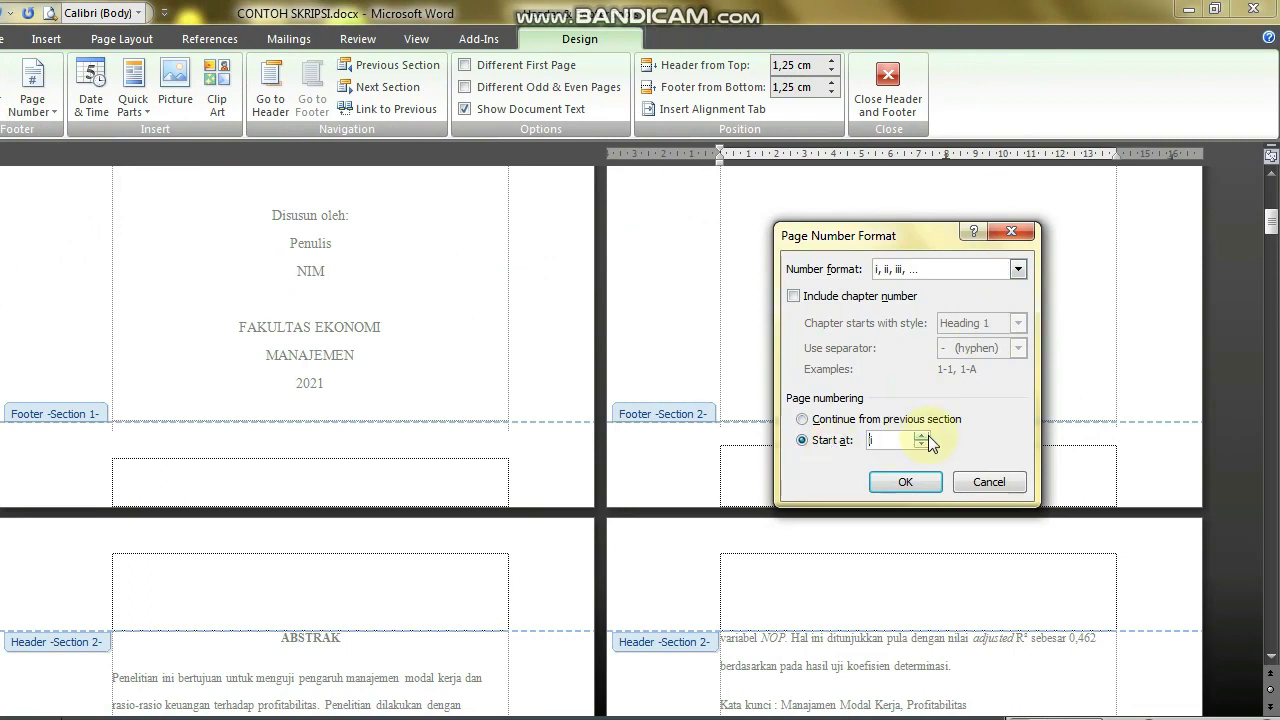
{"action": "left_click", "coordinate": [876, 484]}
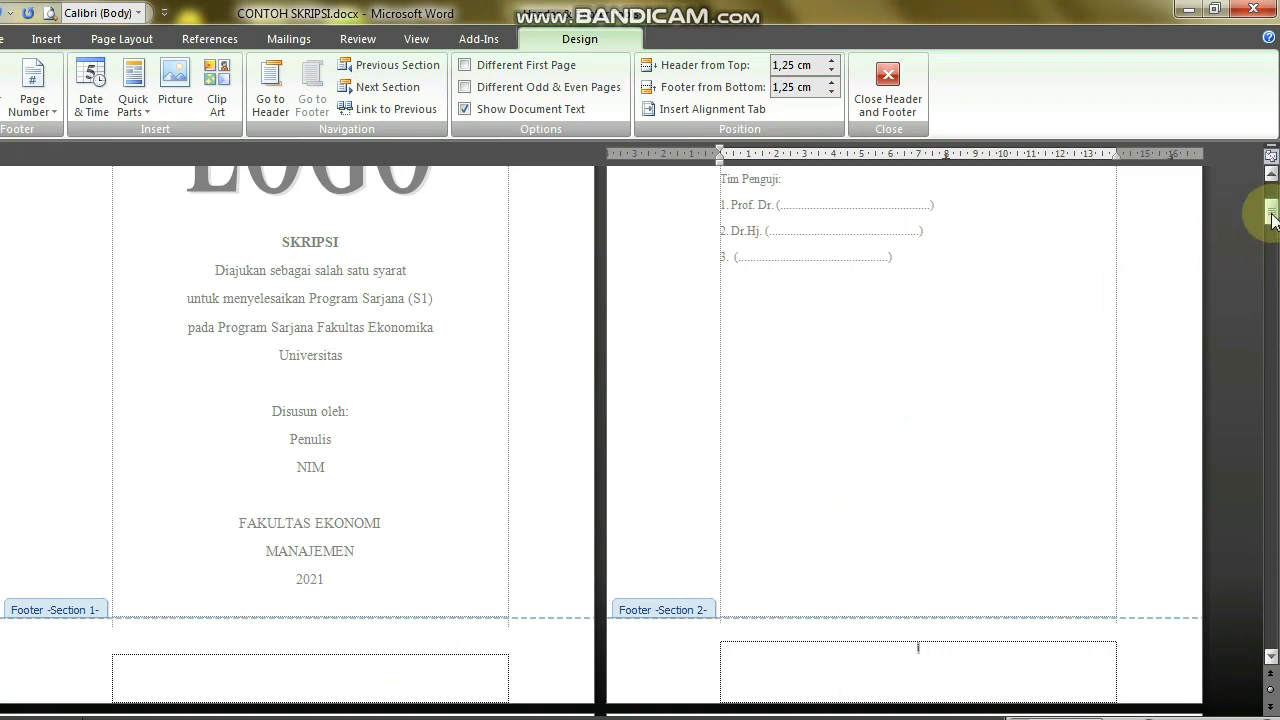
Step: Insert a Plain Number 2 page number at the bottom of the BAB I opening page in Section 3
{"action": "left_click_drag", "start_coordinate": [1272, 215], "coordinate": [1272, 220]}
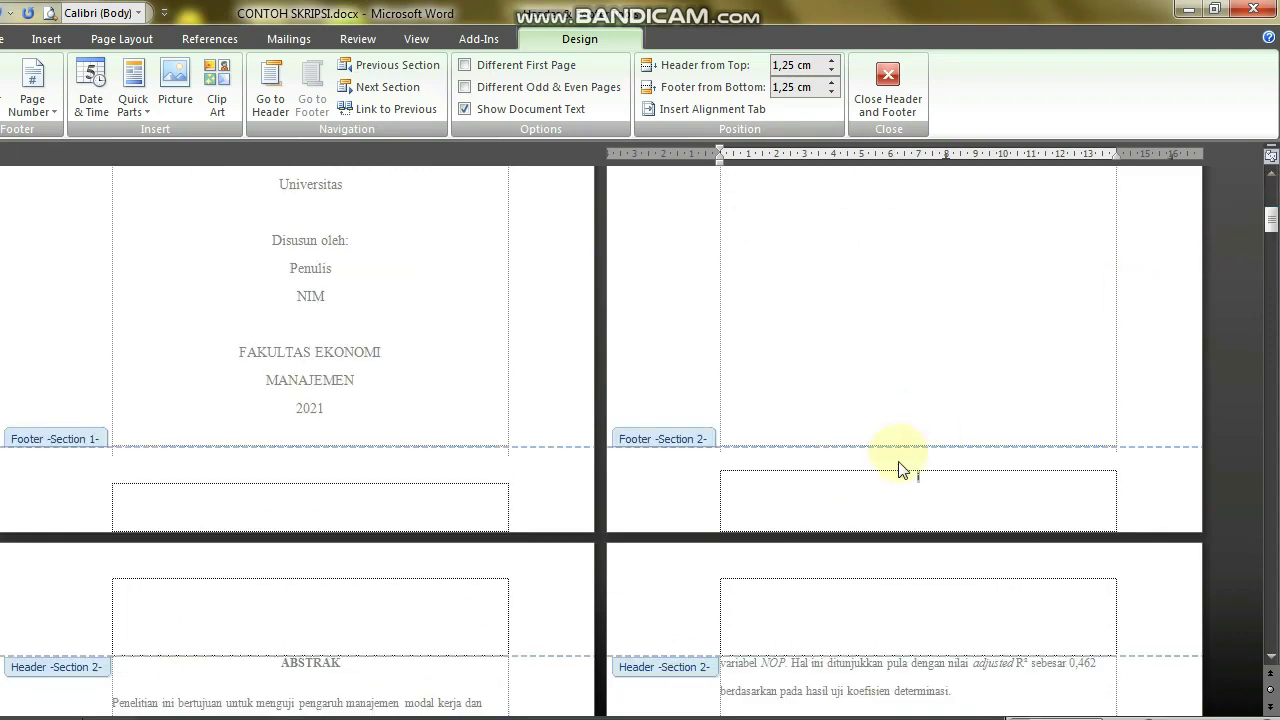
{"action": "scroll", "coordinate": [900, 476], "scroll_direction": "down", "scroll_amount": 10}
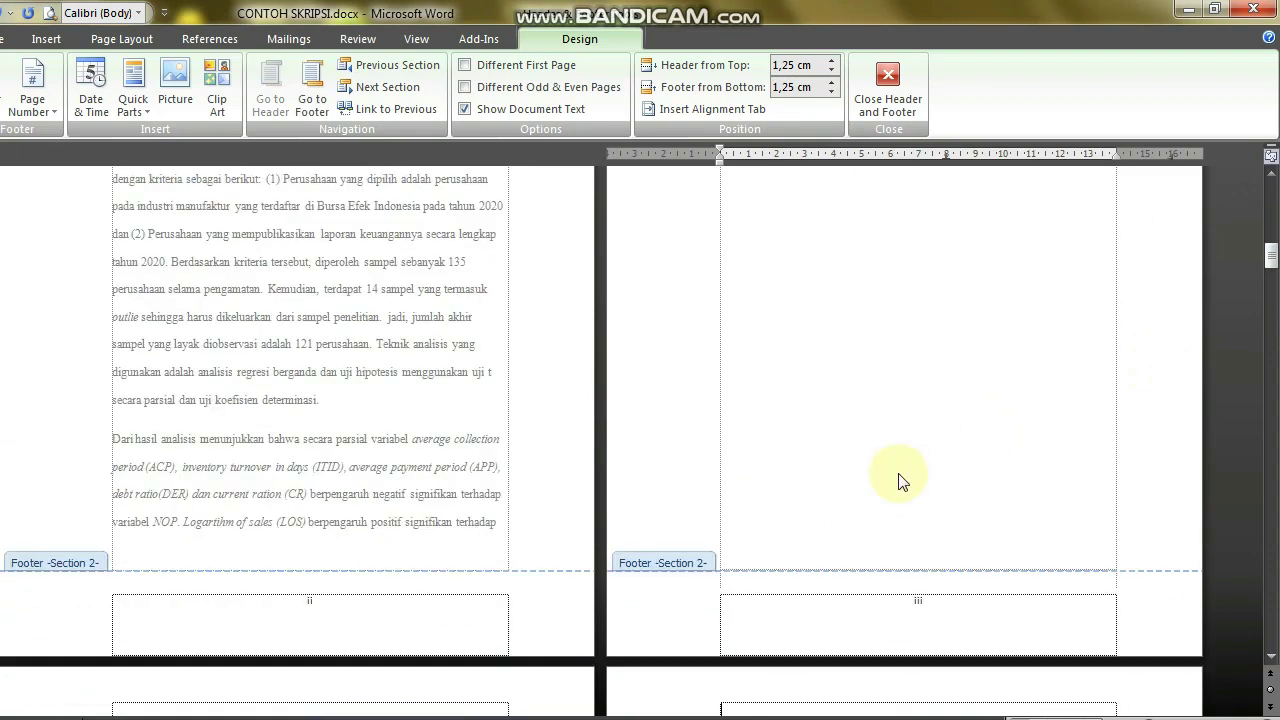
{"action": "scroll", "coordinate": [898, 481], "scroll_direction": "up", "scroll_amount": 10}
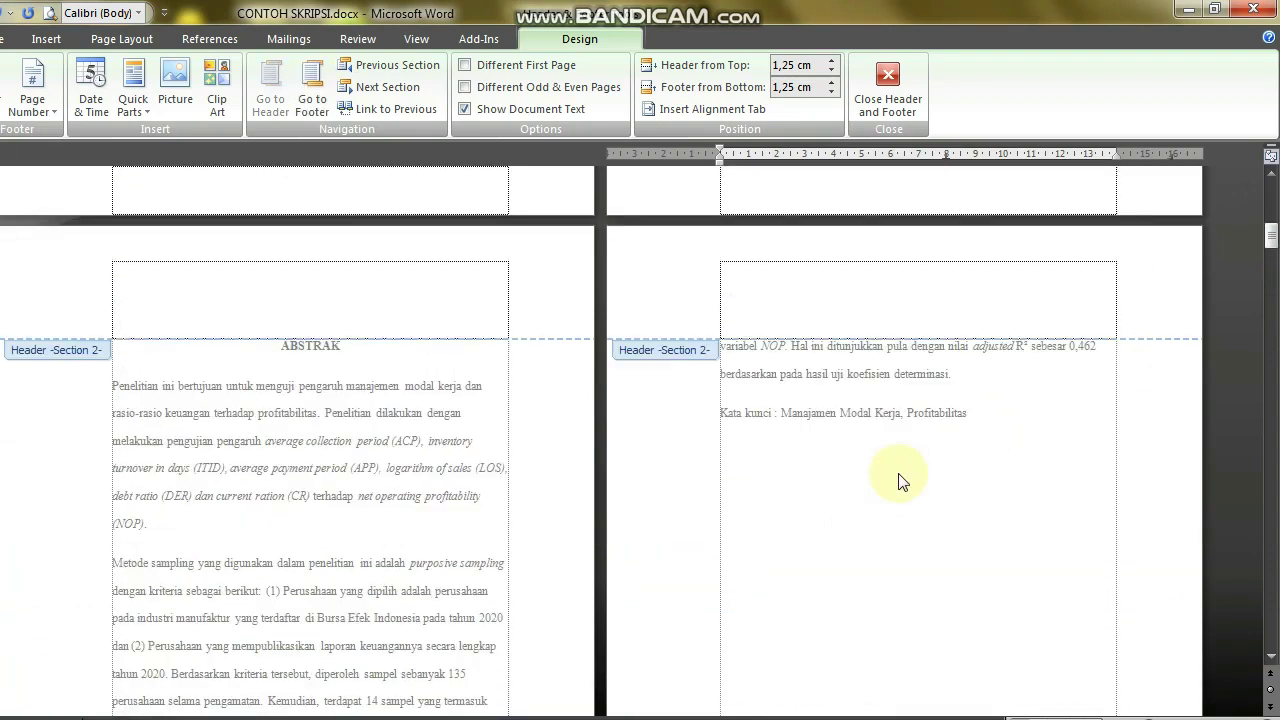
{"action": "left_click", "coordinate": [1272, 243]}
{"action": "left_click_drag", "start_coordinate": [1272, 243], "coordinate": [1272, 268]}
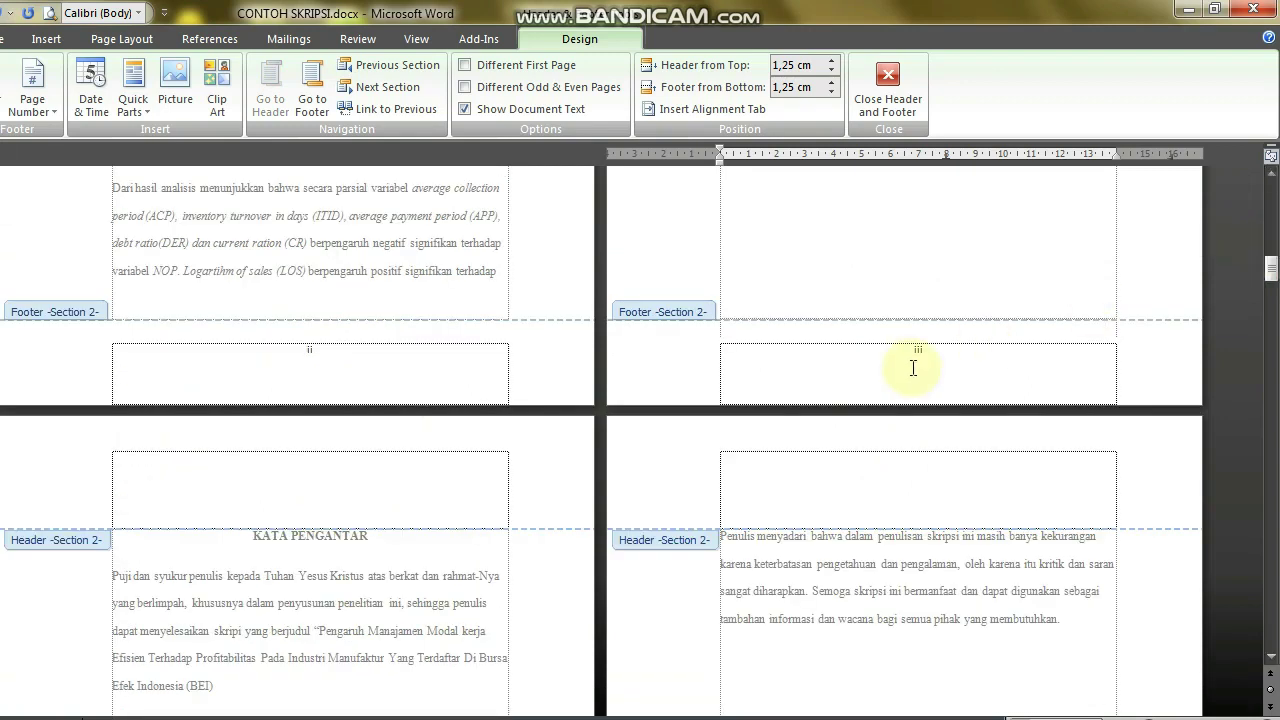
{"action": "scroll", "coordinate": [914, 363], "scroll_direction": "down", "scroll_amount": 10}
{"action": "left_click", "coordinate": [745, 296]}
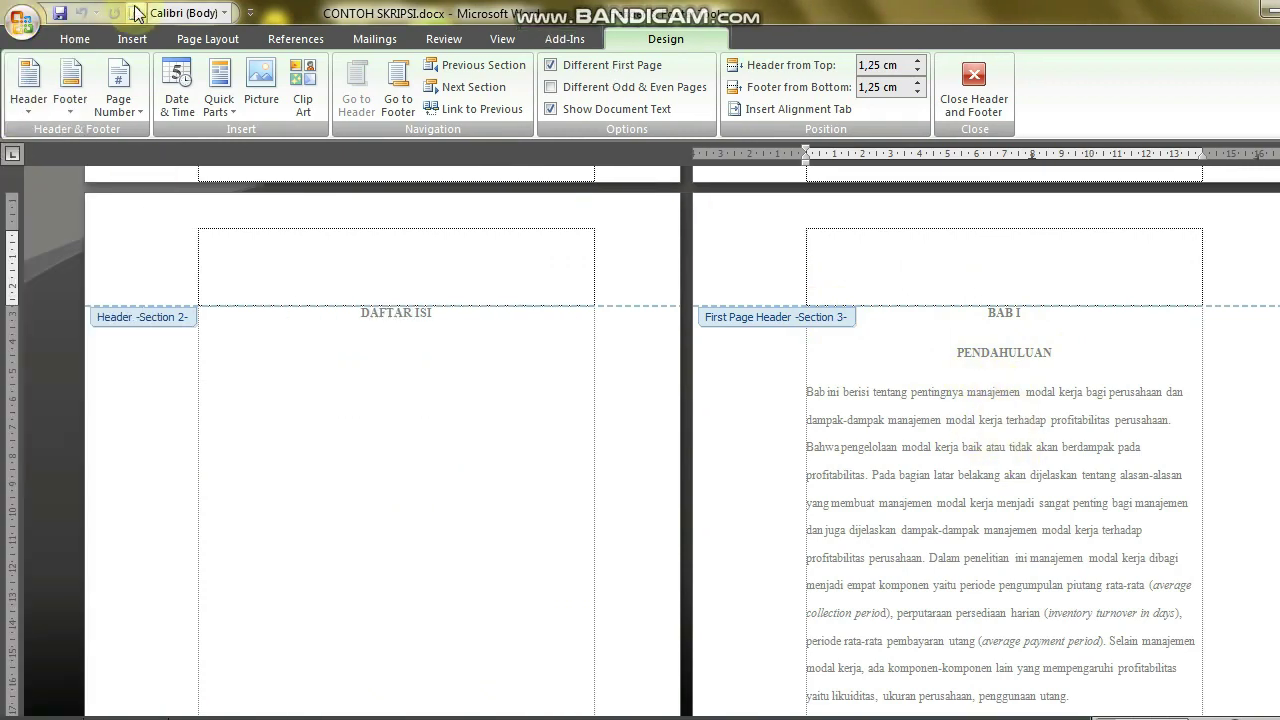
{"action": "left_click", "coordinate": [118, 104]}
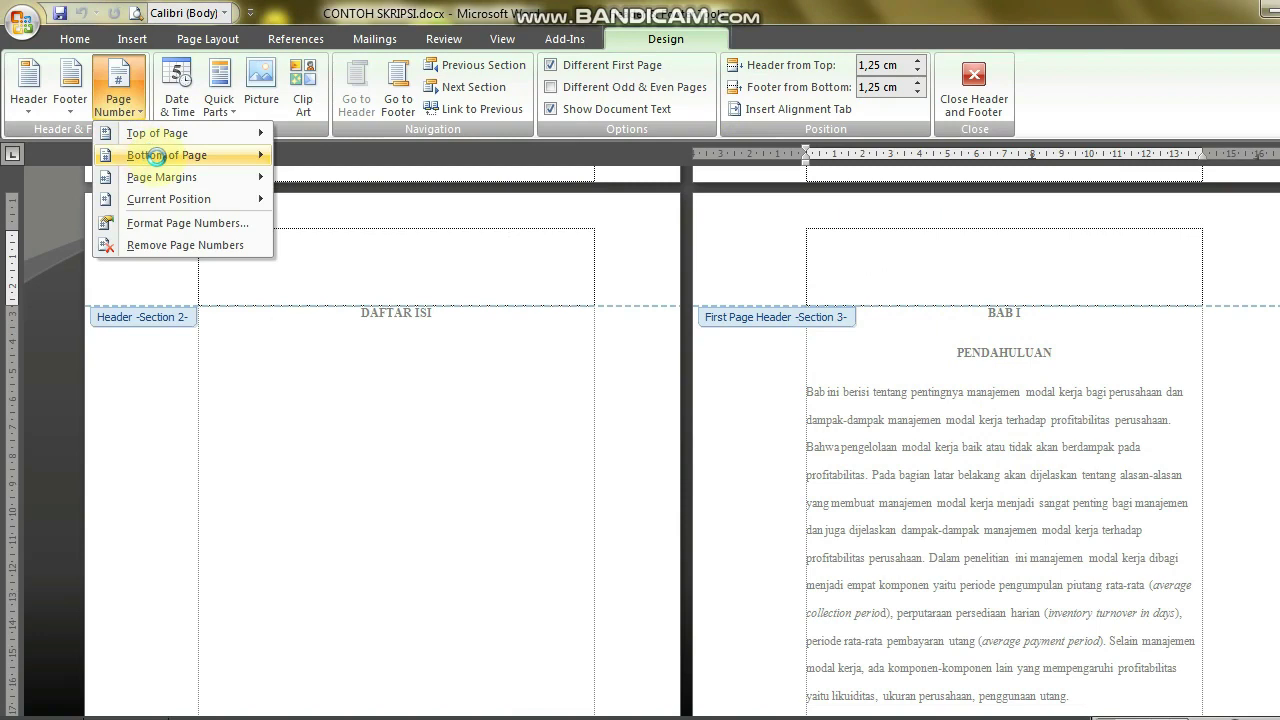
{"action": "mouse_move", "coordinate": [165, 156]}
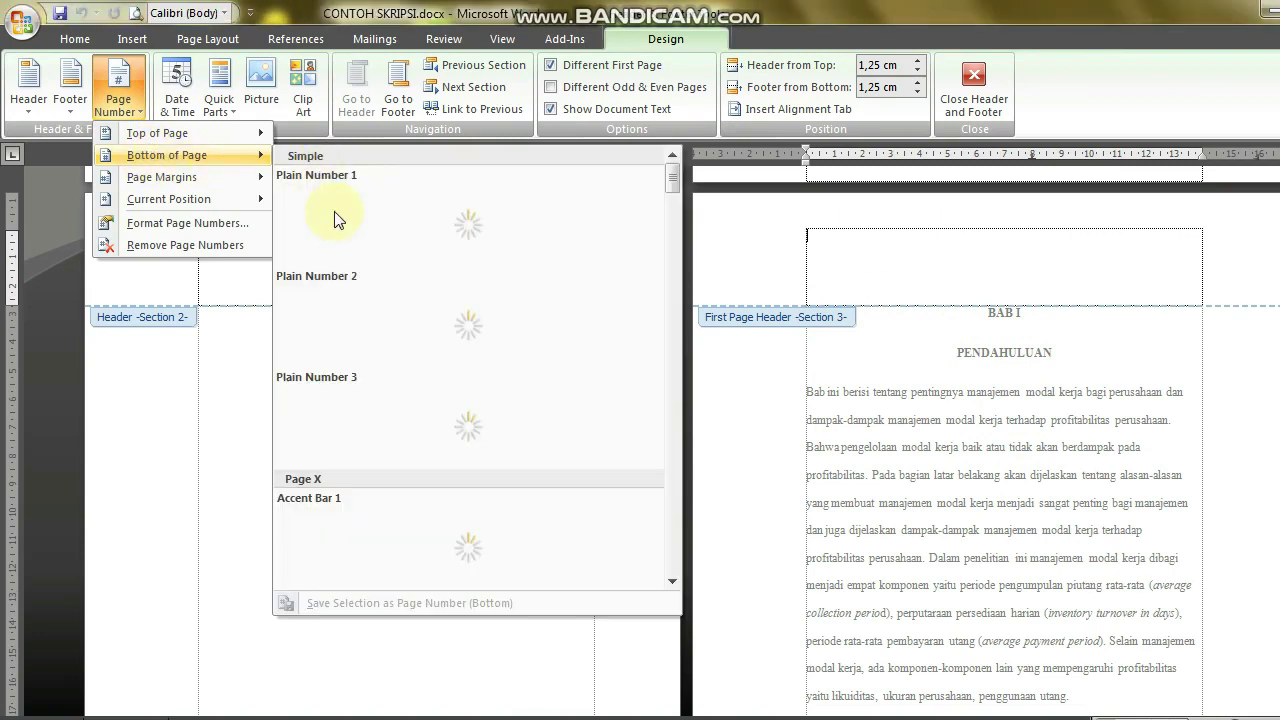
{"action": "left_click", "coordinate": [399, 308]}
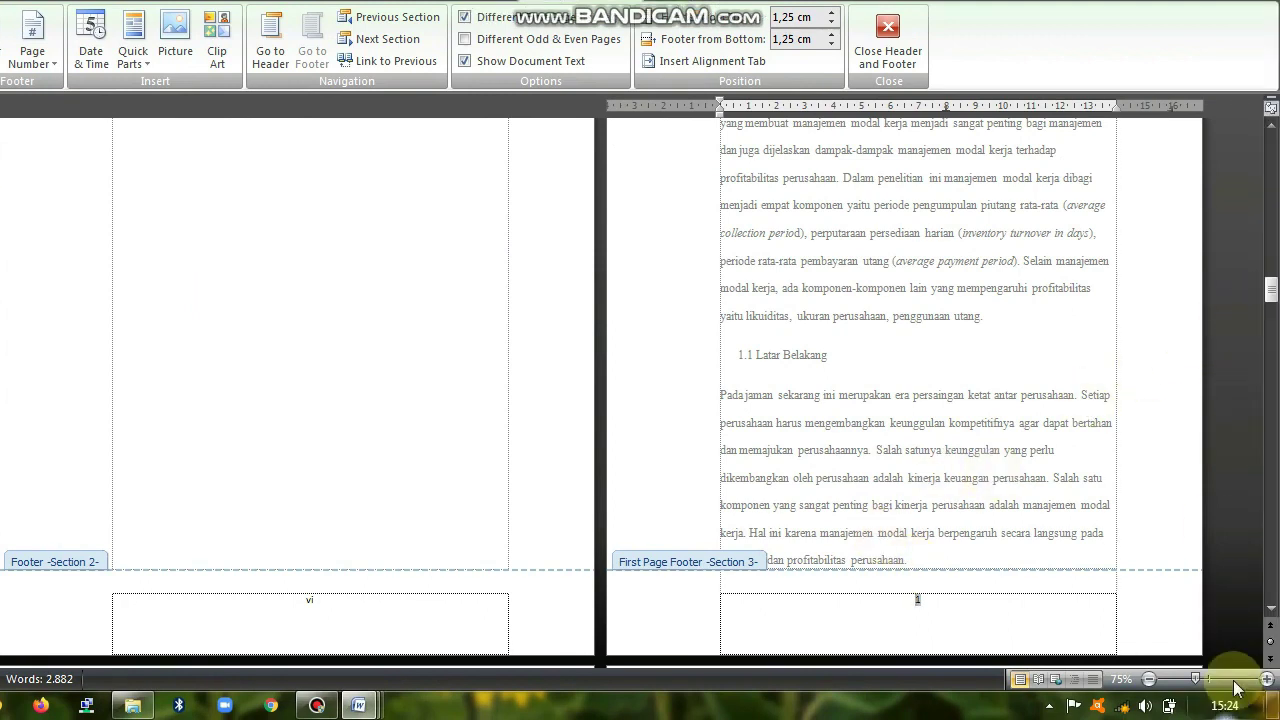
Step: Insert a Plain Number 3 page number at the top of the Section 3 pages that follow the BAB I opening page
{"action": "left_click", "coordinate": [1271, 609]}
{"action": "left_click", "coordinate": [1271, 609]}
{"action": "left_click", "coordinate": [1271, 609]}
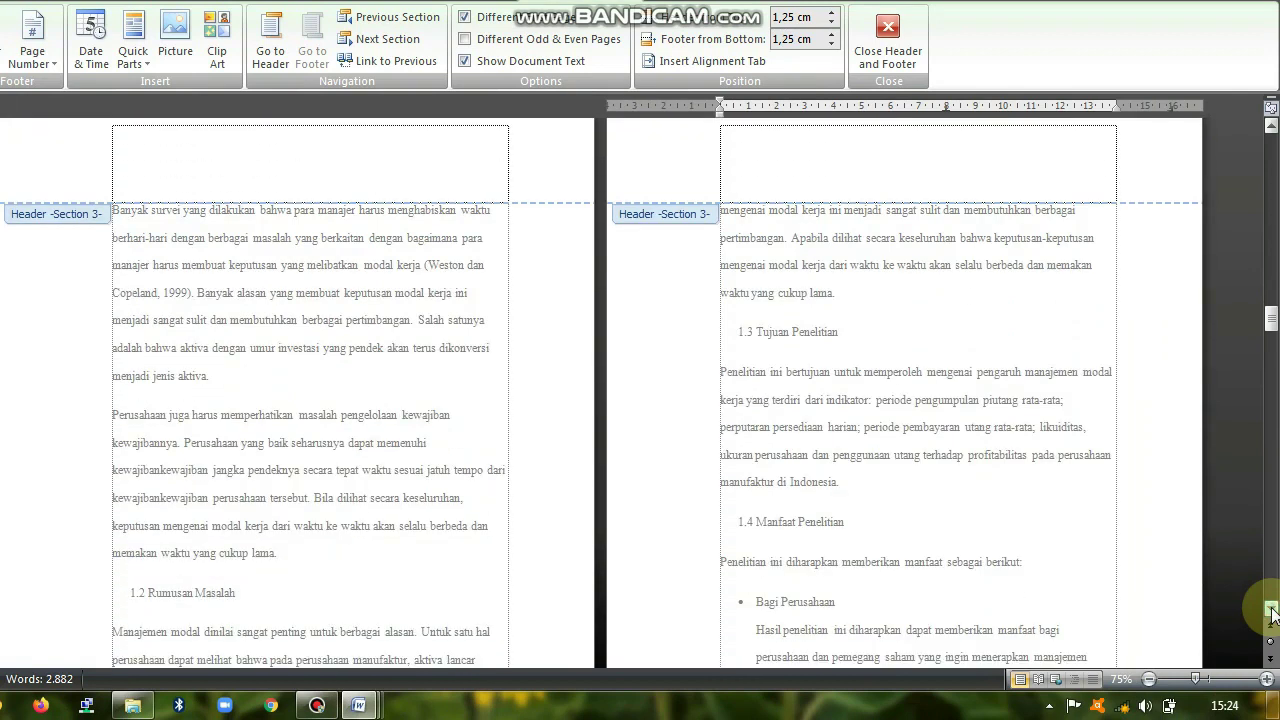
{"action": "left_click", "coordinate": [1271, 609]}
{"action": "left_click", "coordinate": [1271, 609]}
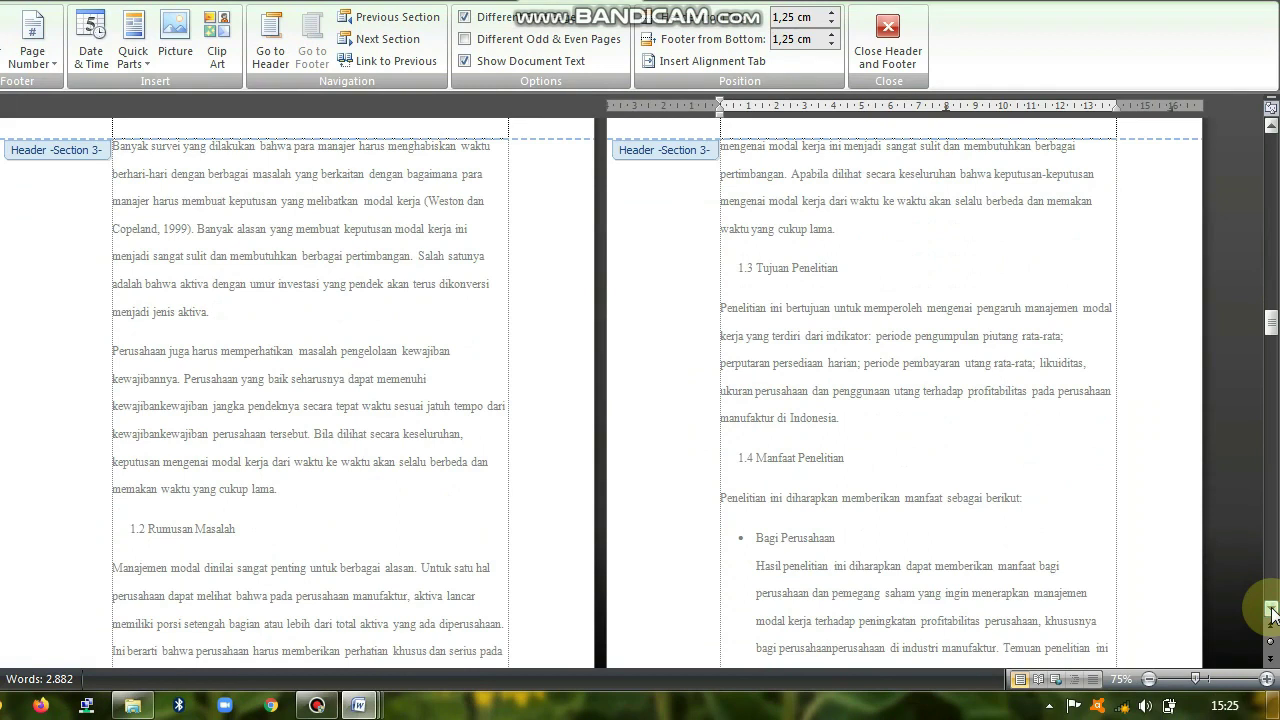
{"action": "left_click", "coordinate": [1271, 609]}
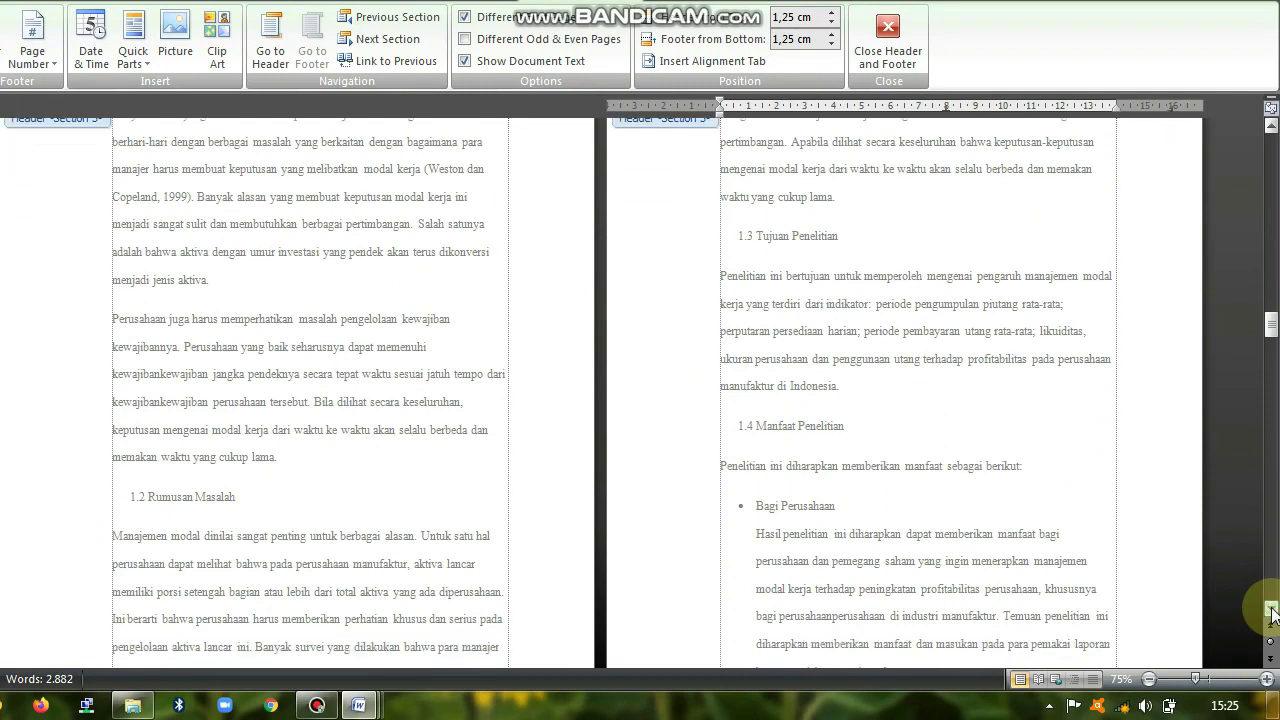
{"action": "left_click", "coordinate": [1271, 609]}
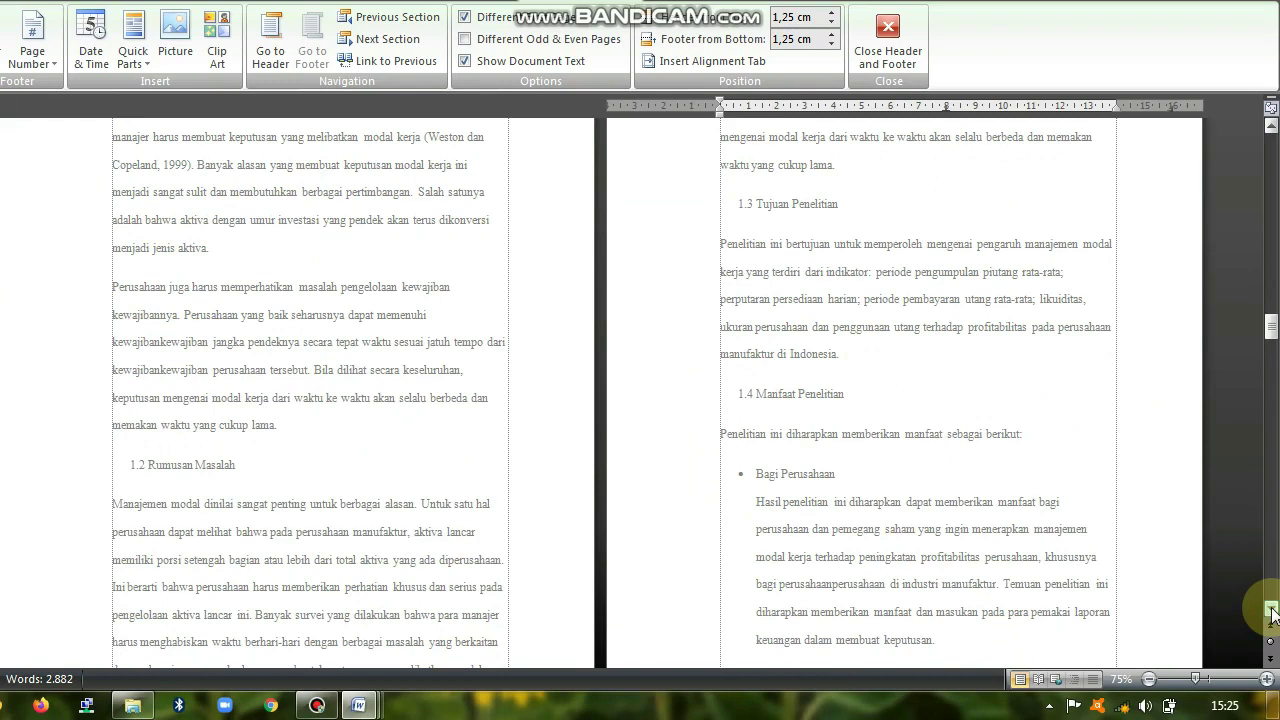
{"action": "left_click", "coordinate": [1271, 609]}
{"action": "left_click", "coordinate": [1271, 609]}
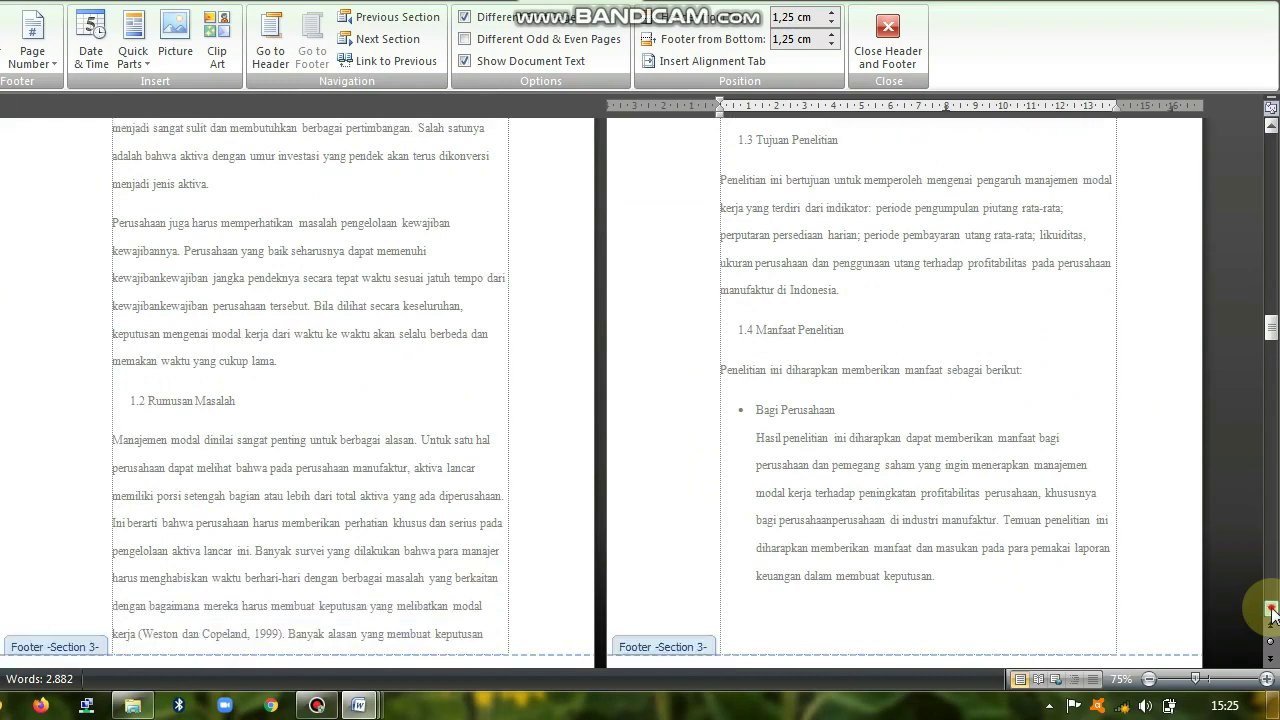
{"action": "left_click", "coordinate": [1271, 609]}
{"action": "left_click", "coordinate": [1271, 609]}
{"action": "left_click", "coordinate": [1271, 609]}
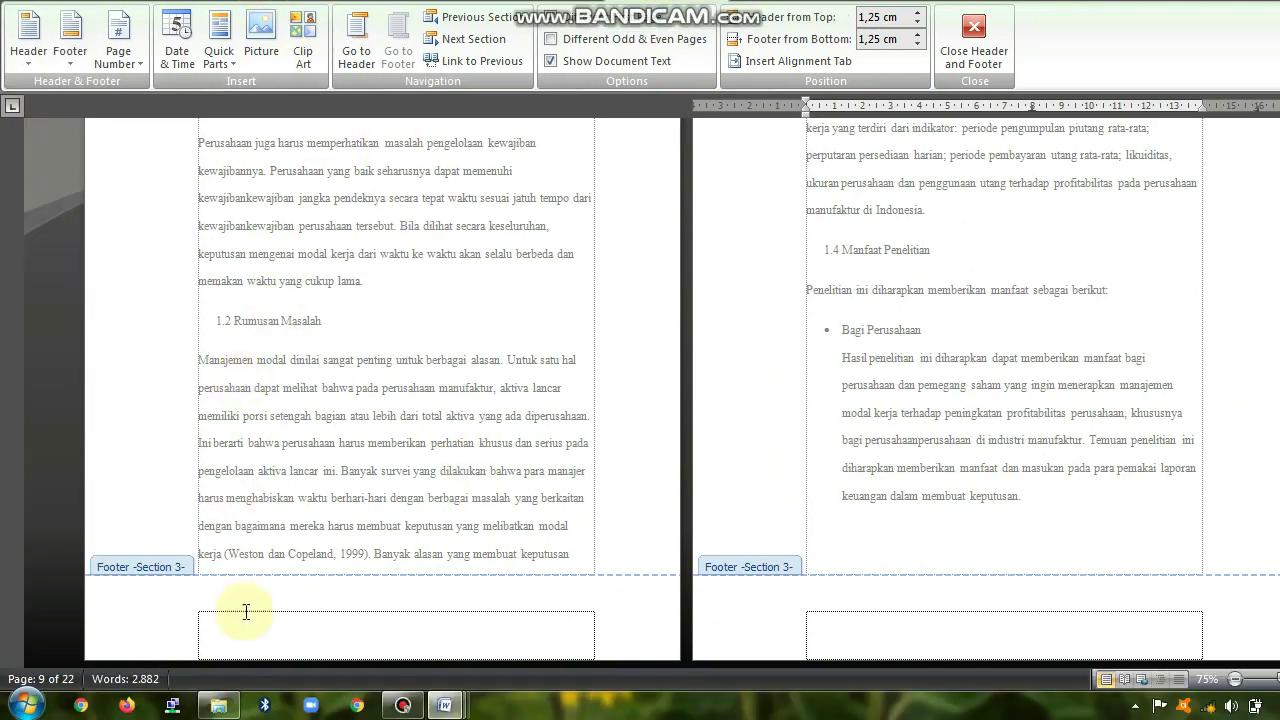
{"action": "left_click", "coordinate": [248, 675]}
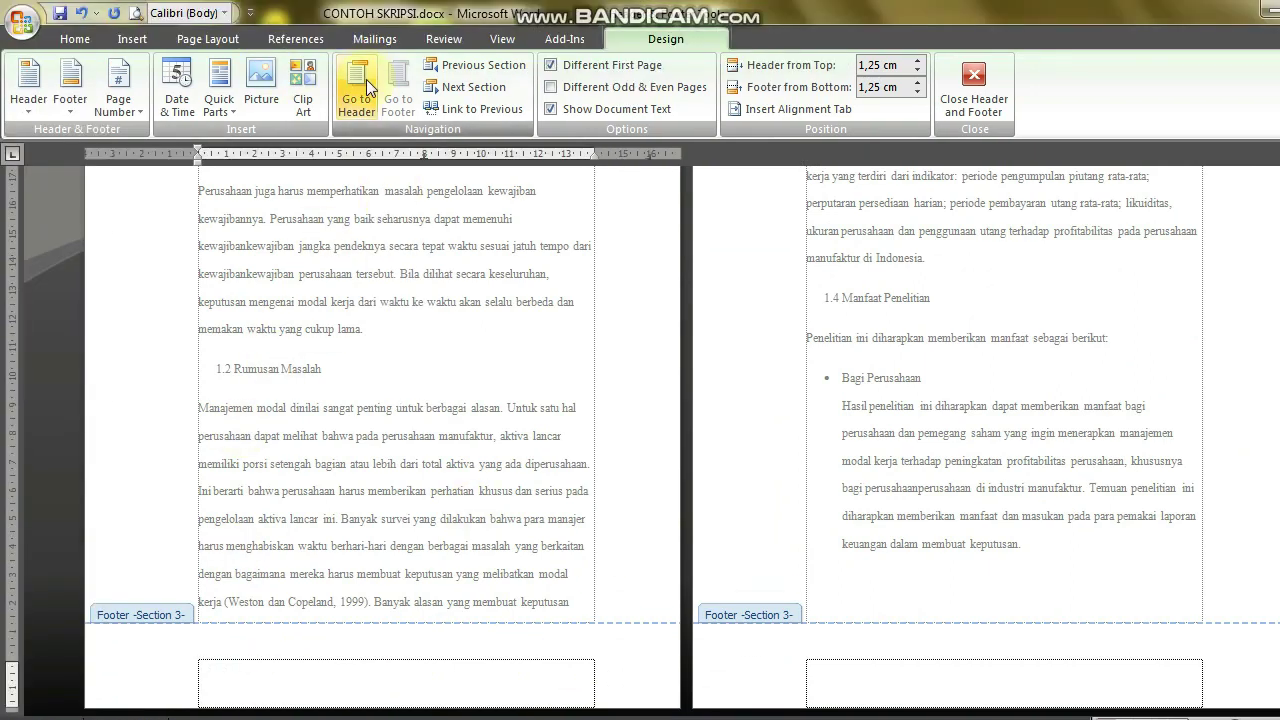
{"action": "left_click", "coordinate": [366, 31]}
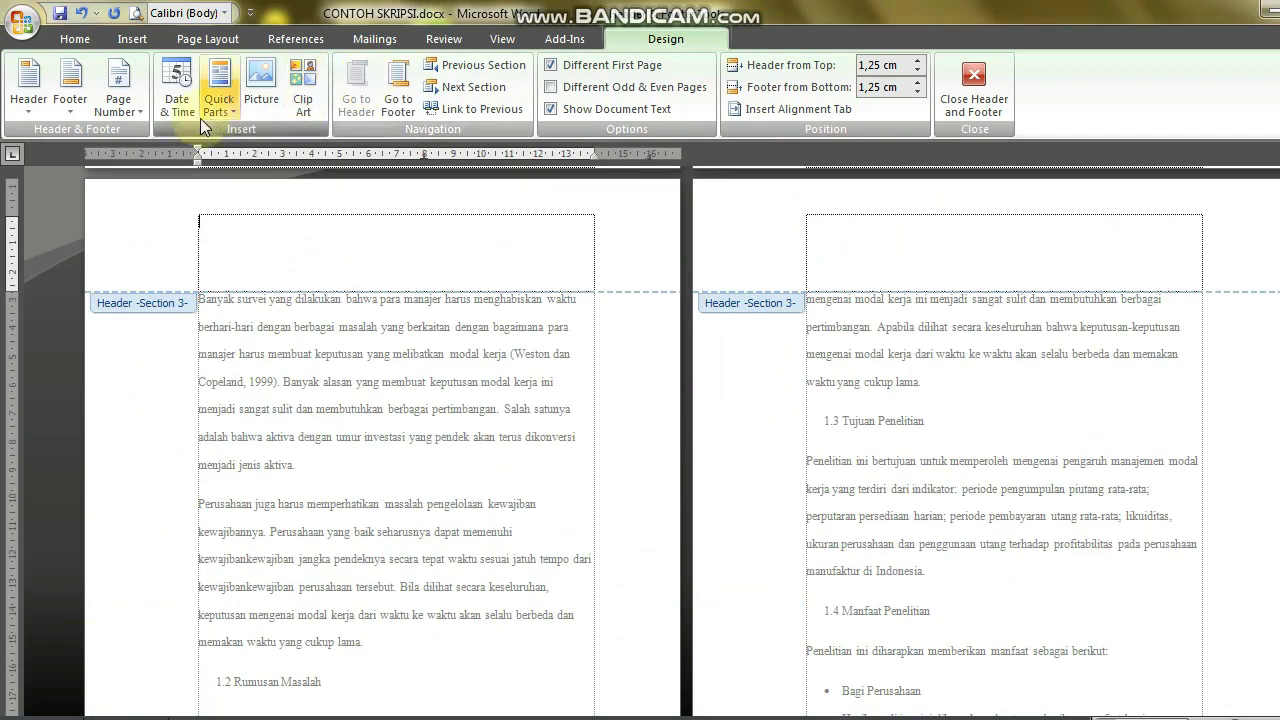
{"action": "left_click", "coordinate": [137, 118]}
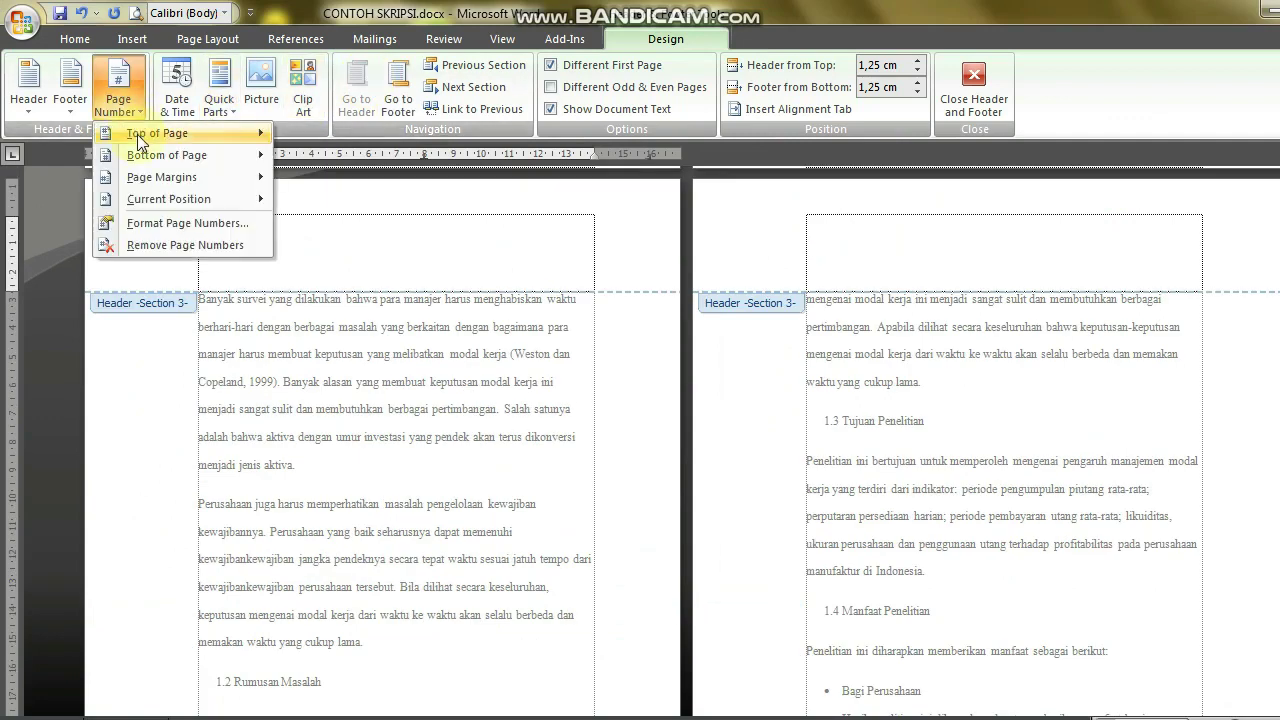
{"action": "mouse_move", "coordinate": [191, 156]}
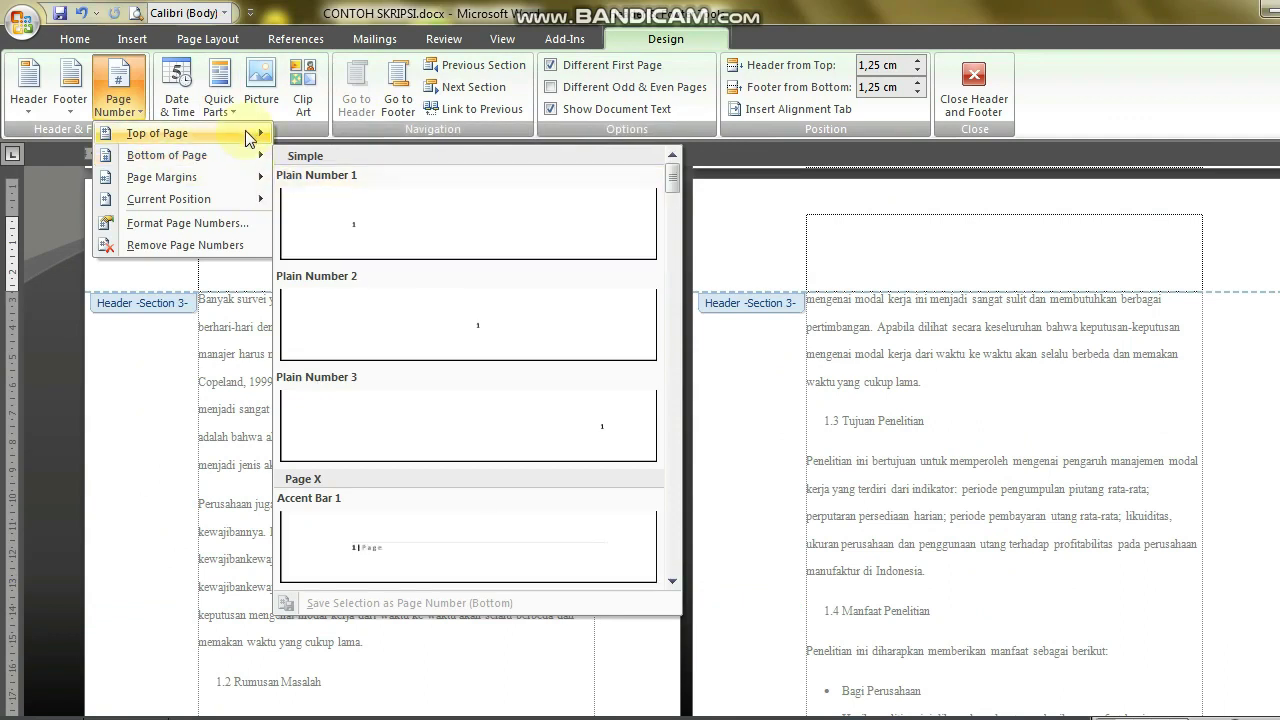
{"action": "mouse_move", "coordinate": [249, 139]}
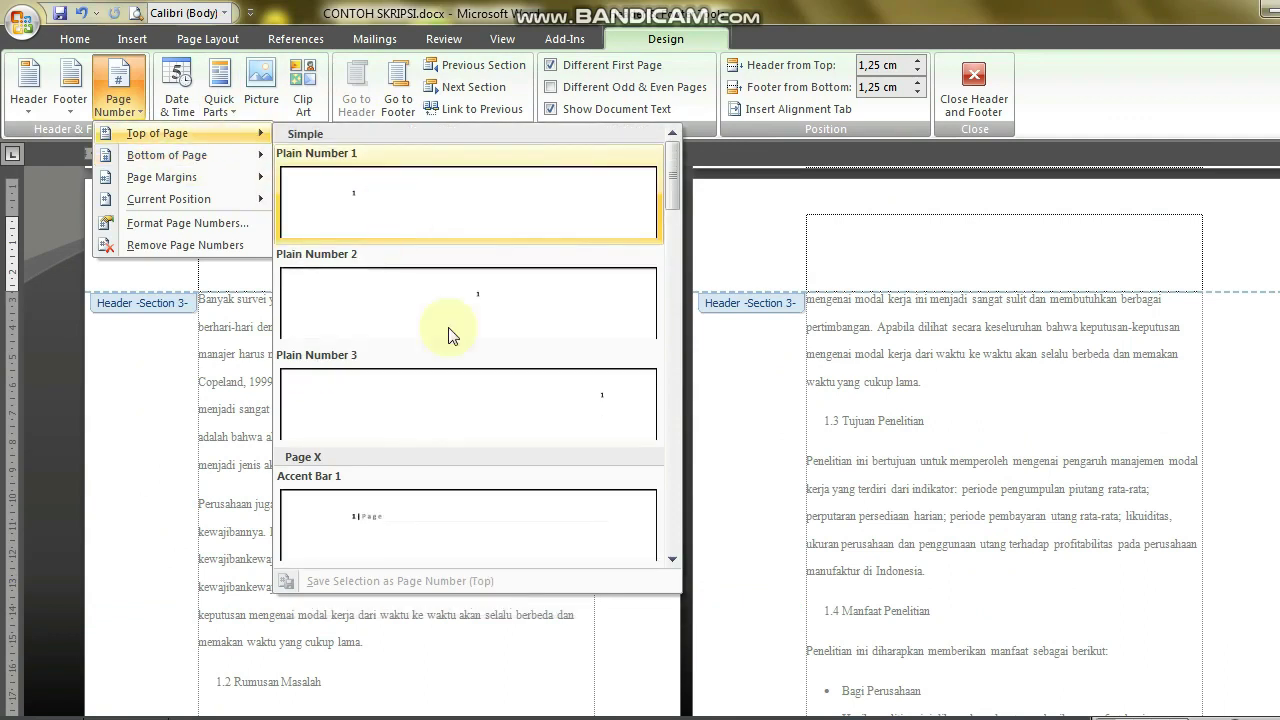
{"action": "left_click", "coordinate": [472, 383]}
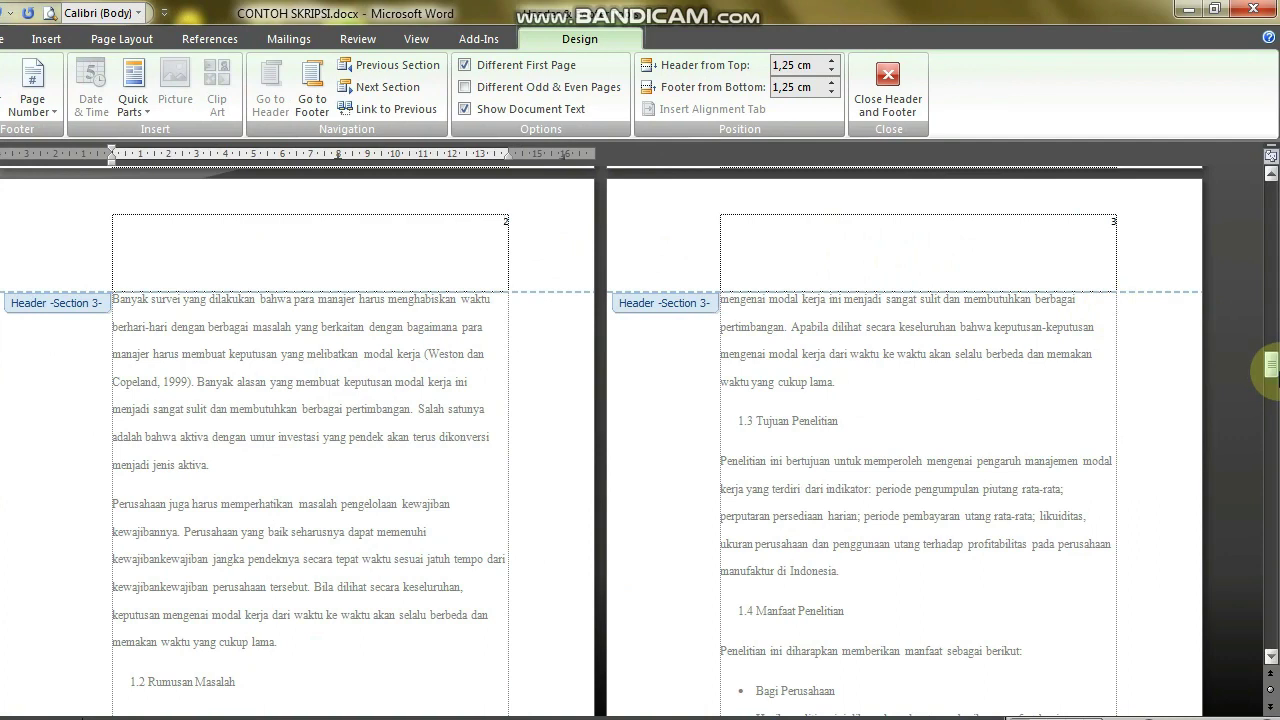
Step: Check the page number in the first page footer of BAB II in Section 4
{"action": "left_click_drag", "start_coordinate": [1270, 367], "coordinate": [1272, 423]}
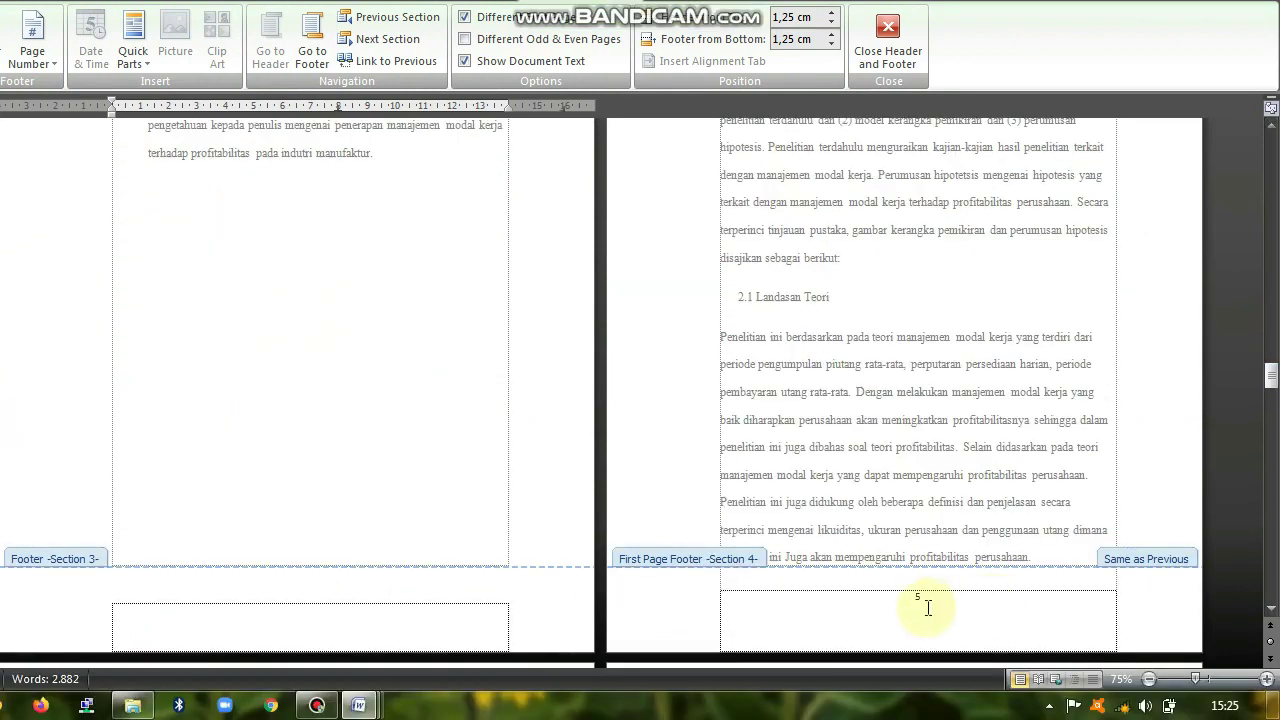
{"action": "left_click", "coordinate": [918, 598]}
{"action": "left_click", "coordinate": [900, 606]}
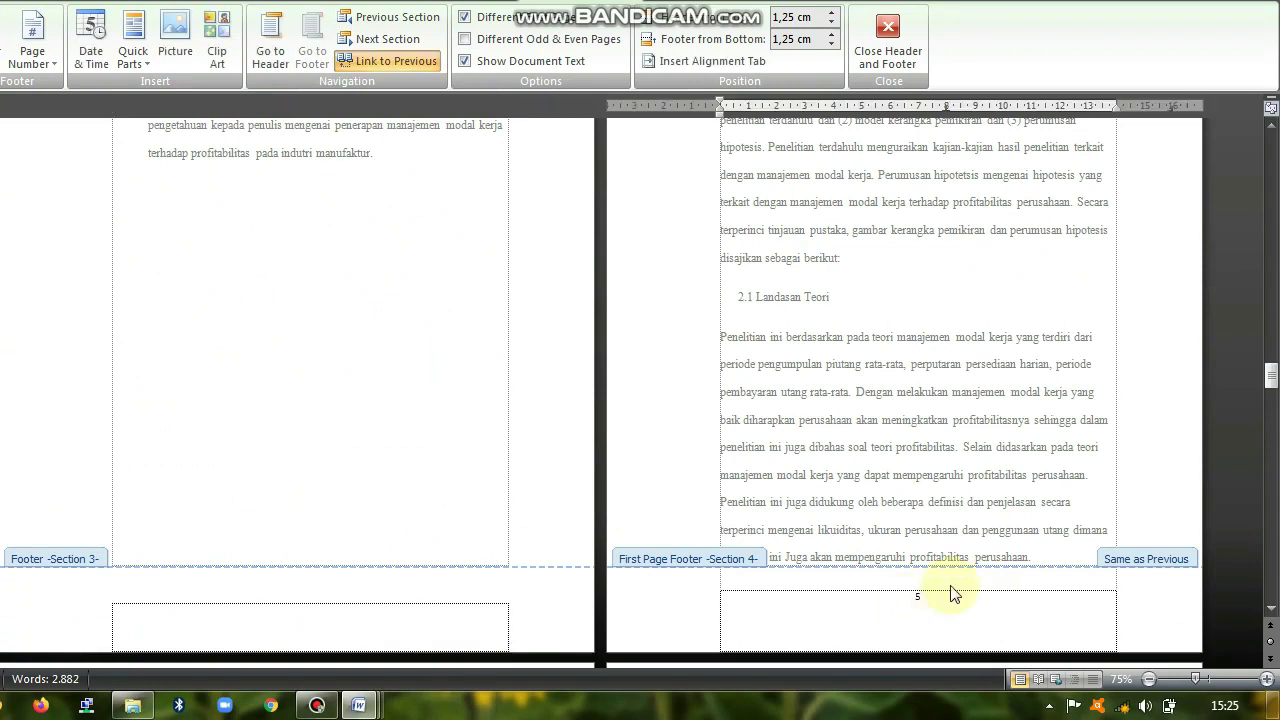
Step: Check the page numbers in the BAB II first page footer and in the headers of the following Section 4 pages
{"action": "key", "text": "ctrl+a"}
{"action": "double_click", "coordinate": [904, 612]}
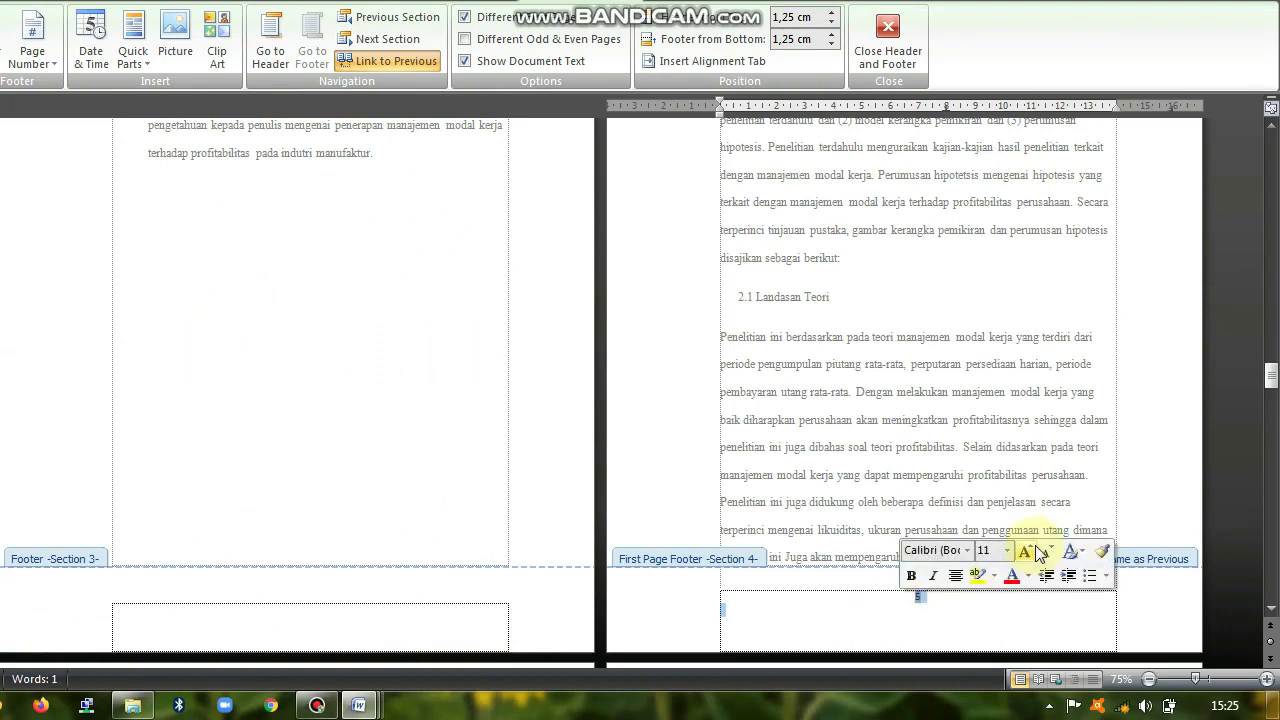
{"action": "key", "text": "Down"}
{"action": "key", "text": "Down"}
{"action": "key", "text": "Down"}
{"action": "key", "text": "Down"}
{"action": "key", "text": "Down"}
{"action": "key", "text": "Down"}
{"action": "key", "text": "Down"}
{"action": "key", "text": "Down"}
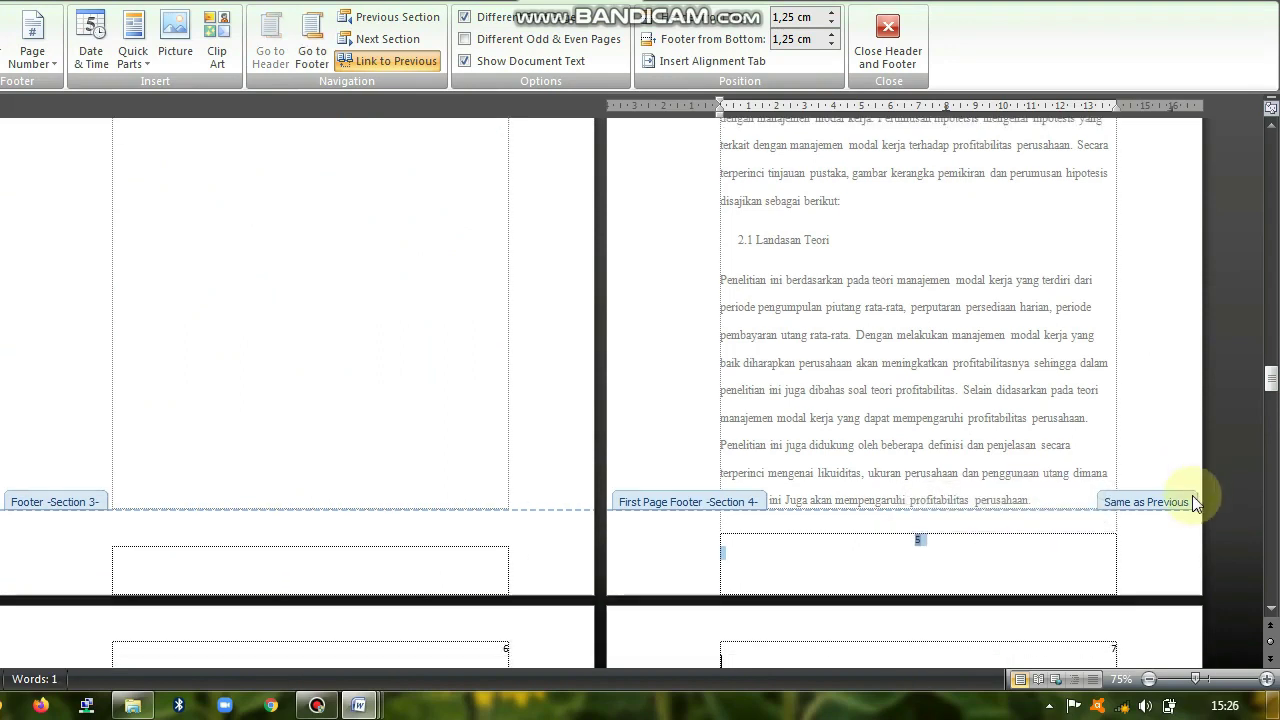
Step: Check the header and footer page numbers from BAB III through the bibliography in Sections 5 to 7, and close header and footer editing
{"action": "scroll", "coordinate": [1197, 505], "scroll_direction": "down", "scroll_amount": 8}
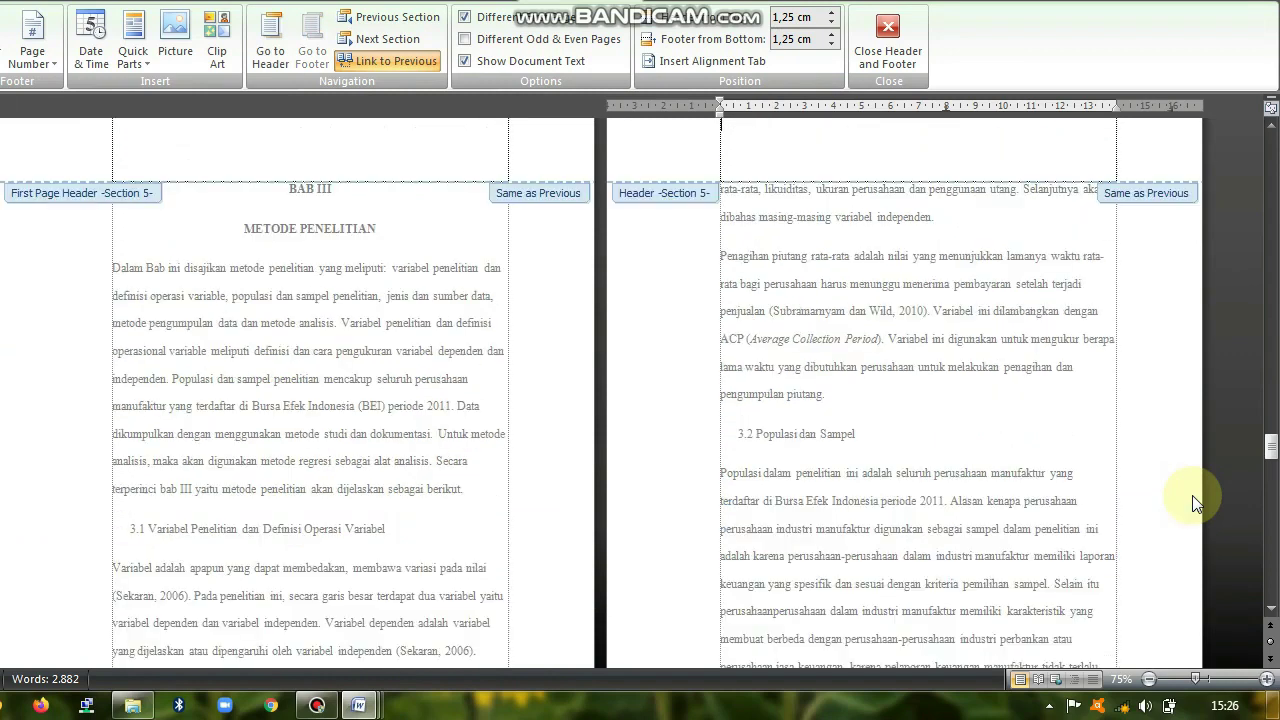
{"action": "key", "text": "Down"}
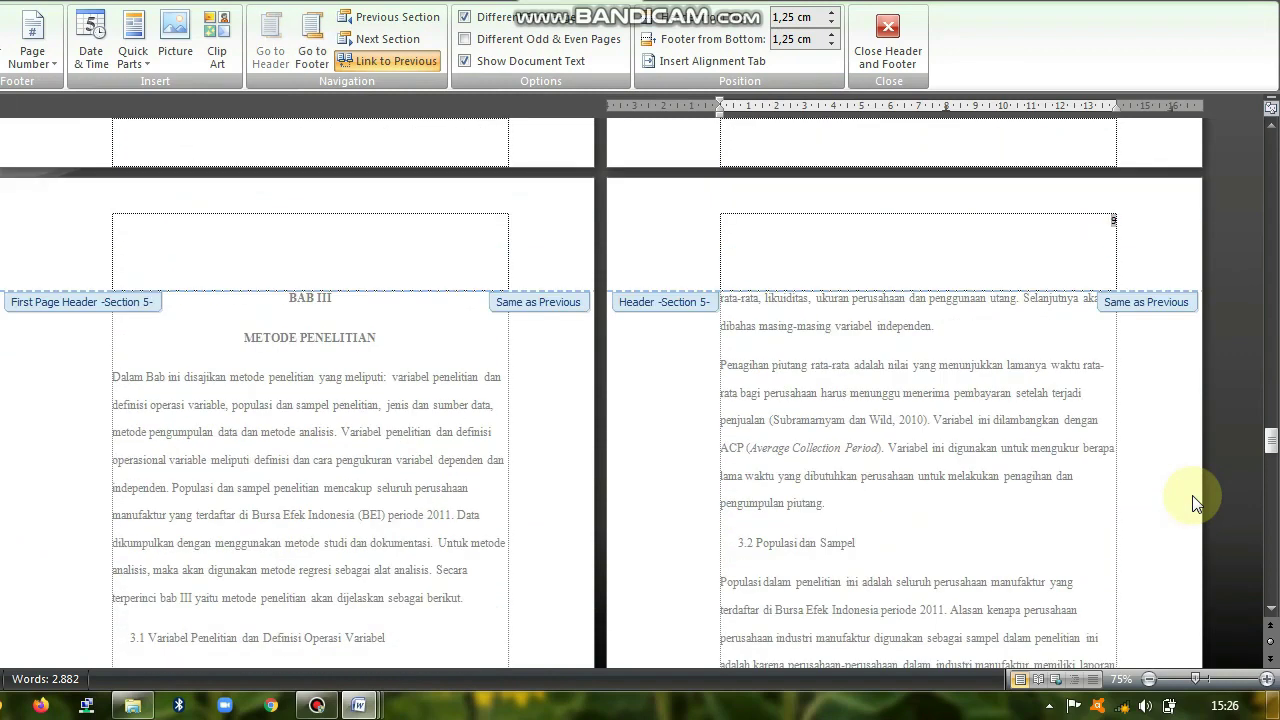
{"action": "key", "text": "Down"}
{"action": "key", "text": "Down"}
{"action": "key", "text": "Down"}
{"action": "key", "text": "Down"}
{"action": "key", "text": "Down"}
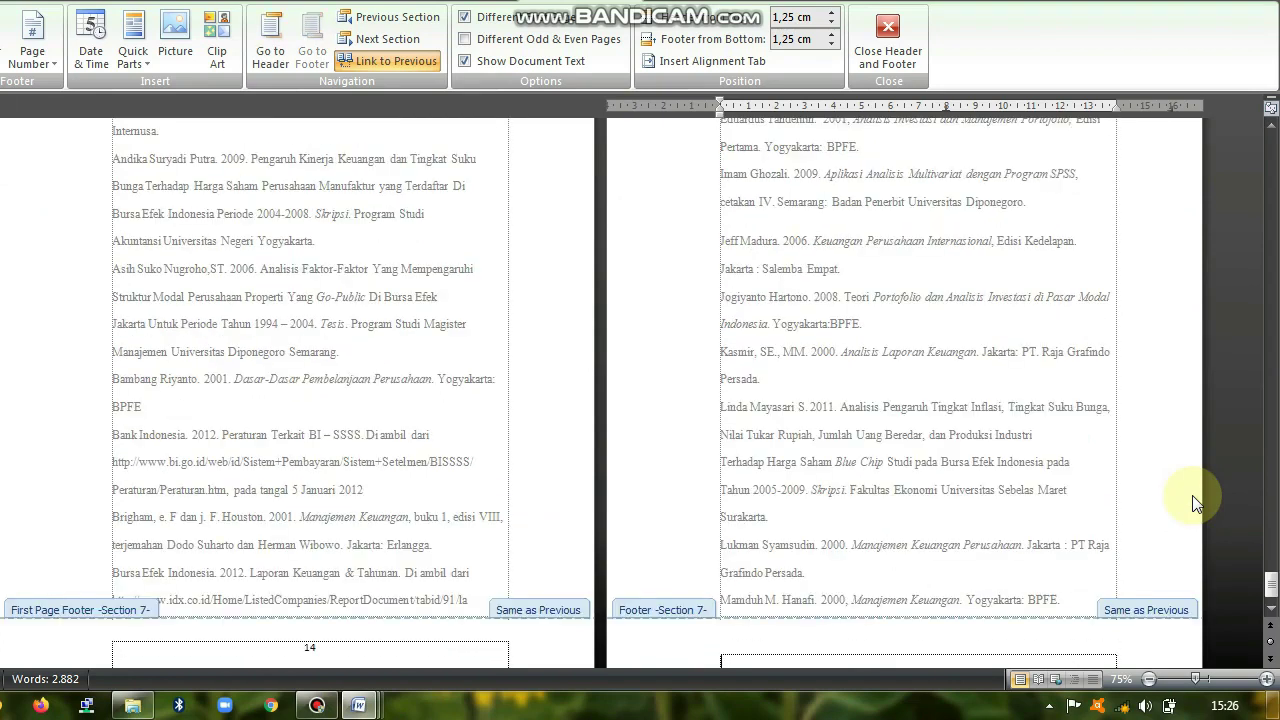
{"action": "key", "text": "Down"}
{"action": "key", "text": "Up"}
{"action": "key", "text": "Up"}
{"action": "key", "text": "Up"}
{"action": "key", "text": "Up"}
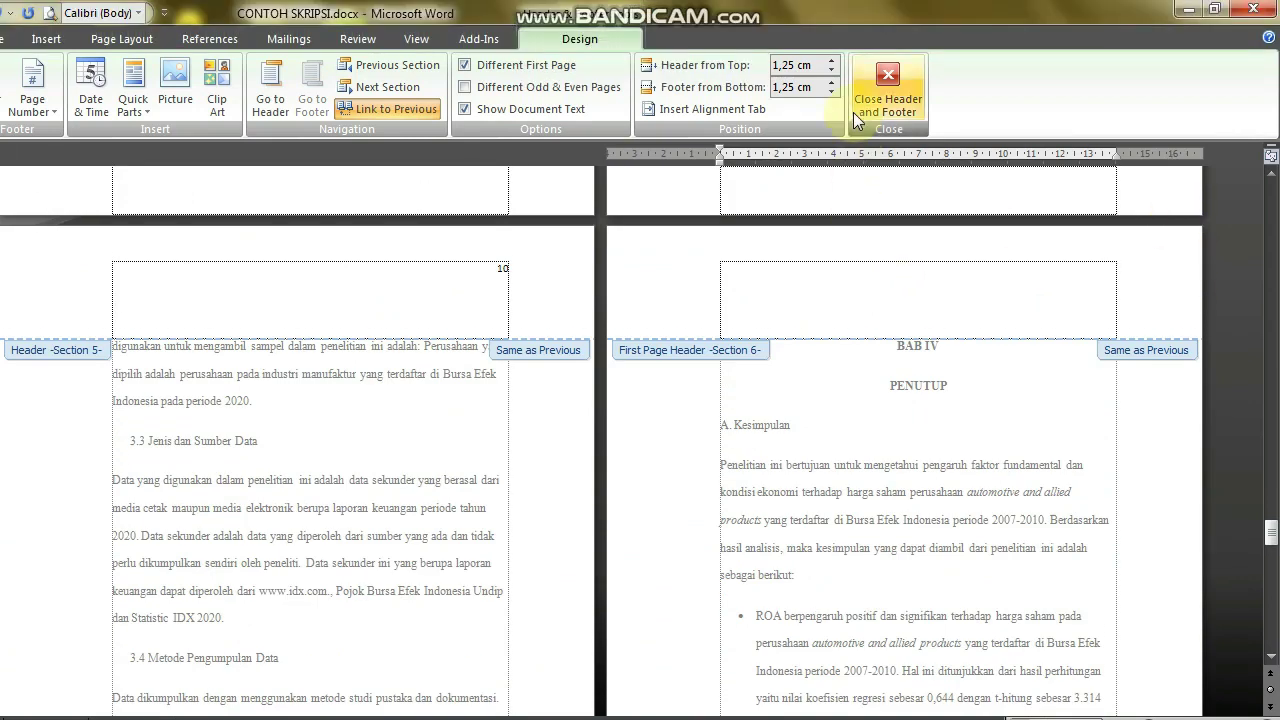
{"action": "left_click", "coordinate": [856, 114]}
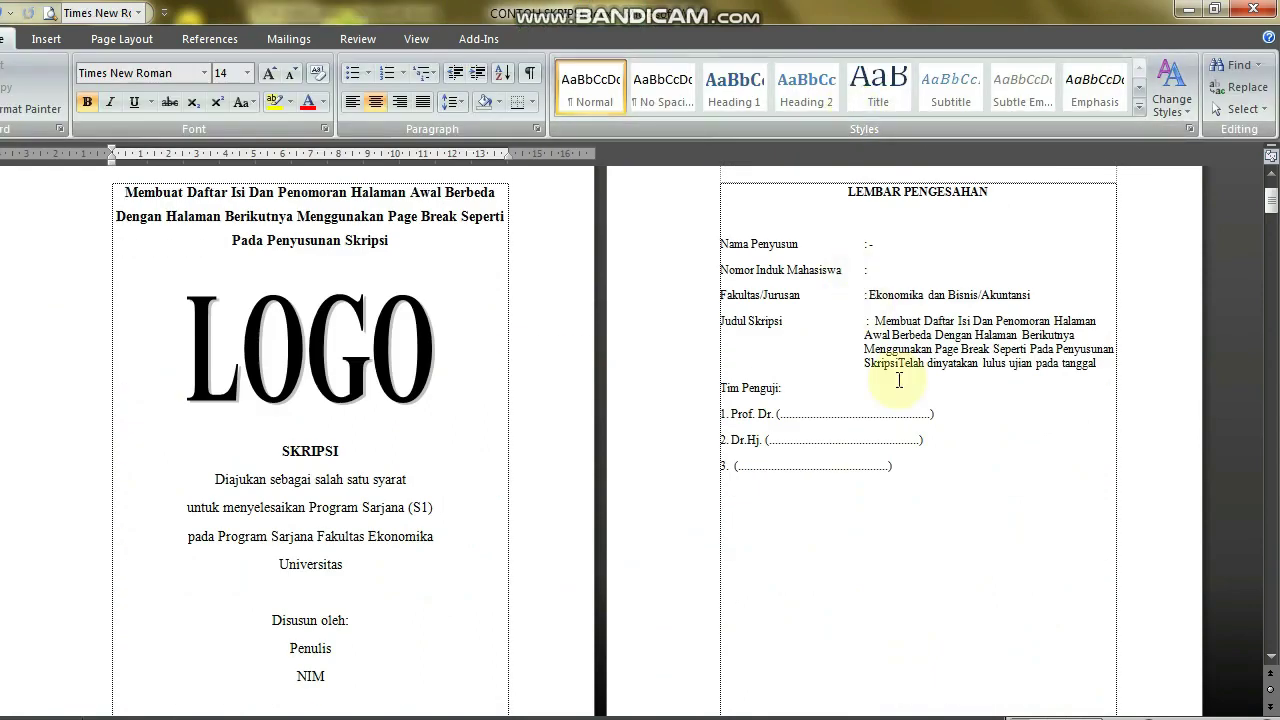
Step: Review the Roman page numbers in the footers of the front matter, from LEMBAR PENGESAHAN through DAFTAR ISI
{"action": "key", "text": "Down"}
{"action": "key", "text": "Down"}
{"action": "key", "text": "Down"}
{"action": "key", "text": "Down"}
{"action": "key", "text": "Down"}
{"action": "key", "text": "Down"}
{"action": "key", "text": "Down"}
{"action": "key", "text": "Down"}
{"action": "key", "text": "Down"}
{"action": "key", "text": "Down"}
{"action": "key", "text": "Down"}
{"action": "key", "text": "Down"}
{"action": "key", "text": "Down"}
{"action": "key", "text": "Down"}
{"action": "key", "text": "Down"}
{"action": "key", "text": "Down"}
{"action": "key", "text": "Down"}
{"action": "key", "text": "Down"}
{"action": "key", "text": "Down"}
{"action": "key", "text": "Down"}
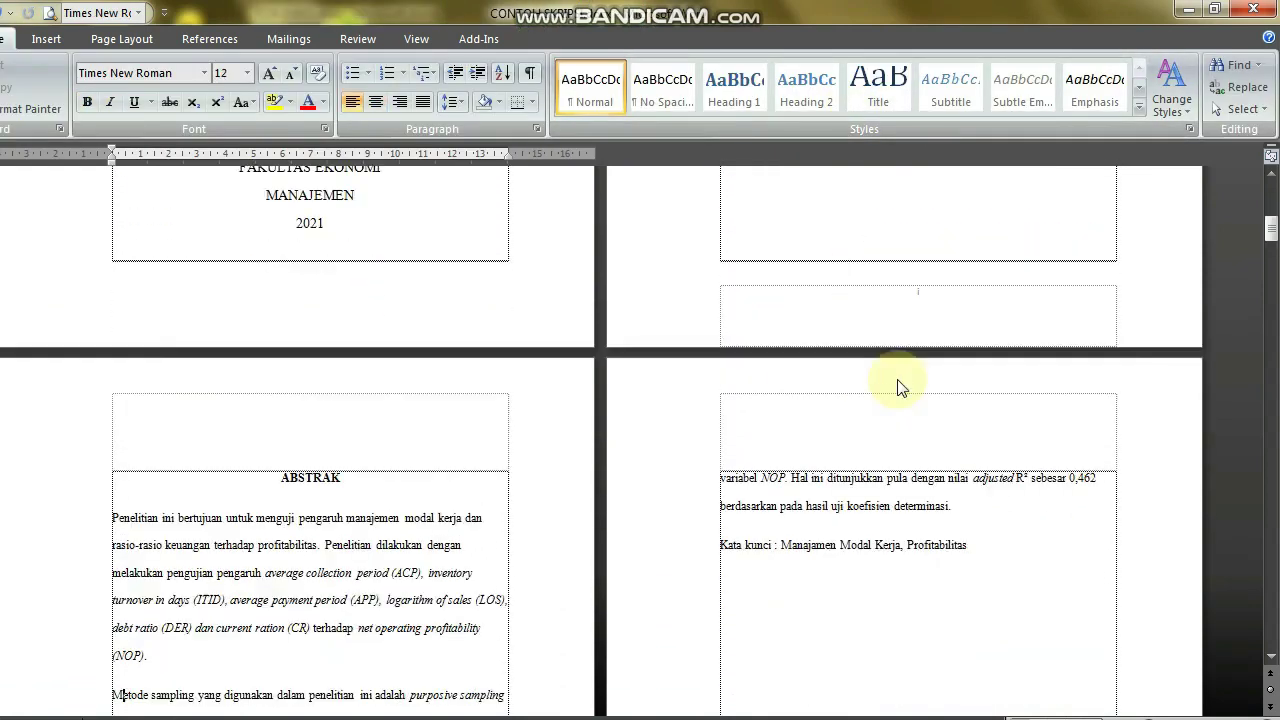
{"action": "key", "text": "Down"}
{"action": "key", "text": "Down"}
{"action": "key", "text": "Down"}
{"action": "key", "text": "Down"}
{"action": "key", "text": "Down"}
{"action": "key", "text": "Down"}
{"action": "key", "text": "Down"}
{"action": "key", "text": "Down"}
{"action": "key", "text": "Down"}
{"action": "key", "text": "Down"}
{"action": "key", "text": "Down"}
{"action": "key", "text": "Down"}
{"action": "key", "text": "Down"}
{"action": "key", "text": "Down"}
{"action": "key", "text": "Down"}
{"action": "key", "text": "Down"}
{"action": "key", "text": "Down"}
{"action": "key", "text": "Down"}
{"action": "key", "text": "Down"}
{"action": "key", "text": "Down"}
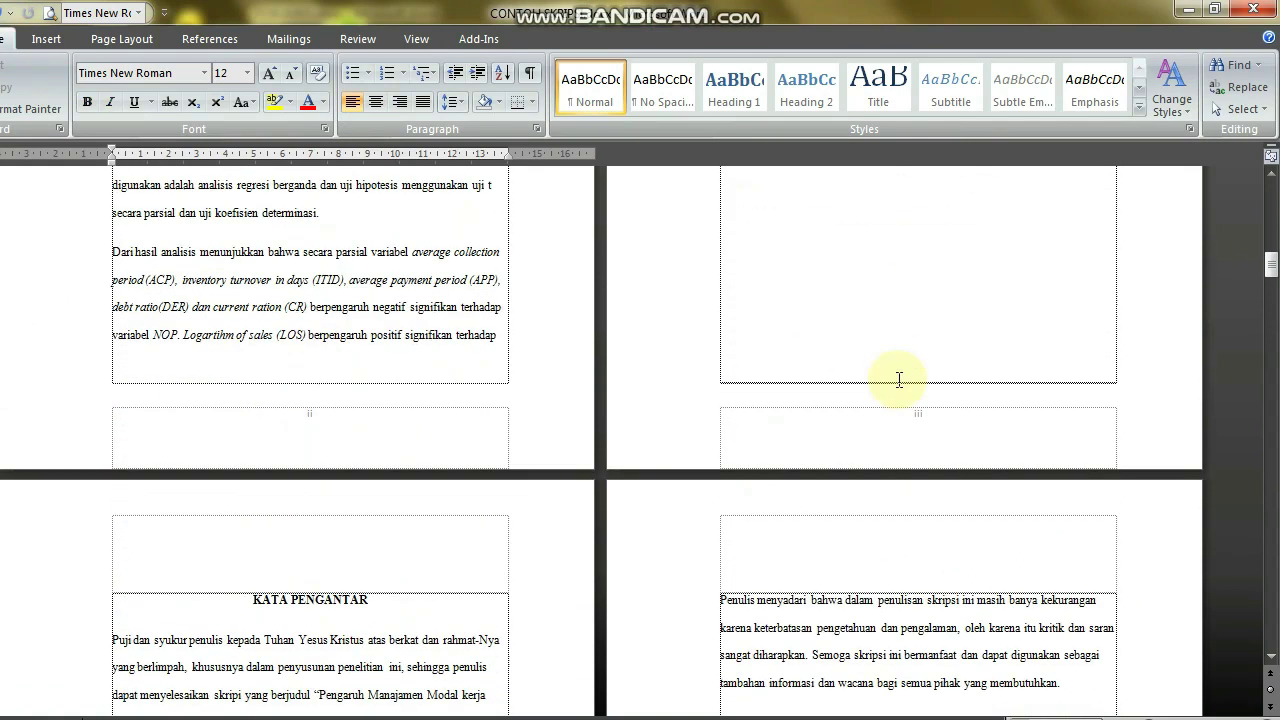
{"action": "key", "text": "Down"}
{"action": "key", "text": "Down"}
{"action": "key", "text": "Down"}
{"action": "key", "text": "Down"}
{"action": "key", "text": "Down"}
{"action": "key", "text": "Down"}
{"action": "key", "text": "Down"}
{"action": "key", "text": "Down"}
{"action": "key", "text": "Down"}
{"action": "key", "text": "Down"}
{"action": "key", "text": "Down"}
{"action": "key", "text": "Down"}
{"action": "key", "text": "Down"}
{"action": "key", "text": "Down"}
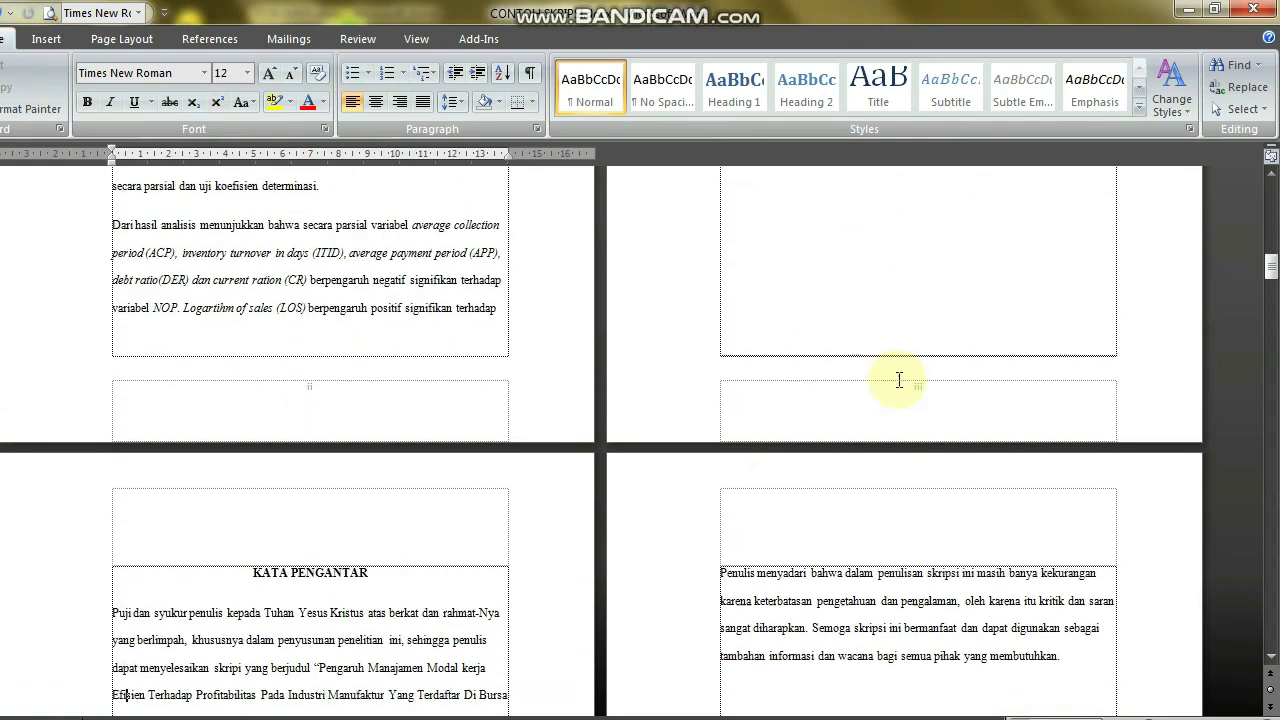
{"action": "key", "text": "Down"}
{"action": "key", "text": "Down"}
{"action": "key", "text": "Down"}
{"action": "key", "text": "Down"}
{"action": "key", "text": "Down"}
{"action": "key", "text": "Down"}
{"action": "key", "text": "Down"}
{"action": "key", "text": "Down"}
{"action": "key", "text": "Down"}
{"action": "key", "text": "Down"}
{"action": "key", "text": "Down"}
{"action": "key", "text": "Down"}
{"action": "key", "text": "Down"}
{"action": "key", "text": "Down"}
{"action": "key", "text": "Down"}
{"action": "key", "text": "Down"}
{"action": "key", "text": "Down"}
{"action": "key", "text": "Down"}
{"action": "key", "text": "Down"}
{"action": "key", "text": "Down"}
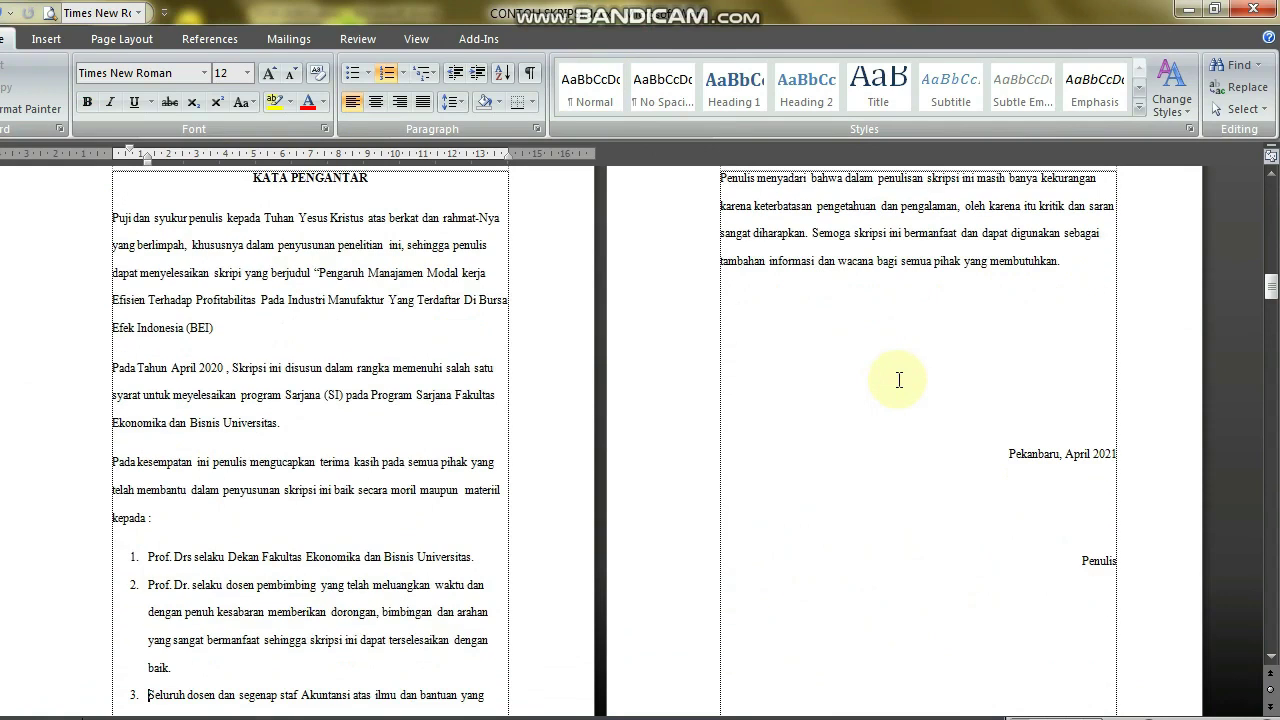
{"action": "key", "text": "Down"}
{"action": "key", "text": "Down"}
{"action": "key", "text": "Down"}
{"action": "key", "text": "Down"}
{"action": "key", "text": "Down"}
{"action": "key", "text": "Down"}
{"action": "key", "text": "Down"}
{"action": "key", "text": "Down"}
{"action": "key", "text": "Down"}
{"action": "key", "text": "Down"}
{"action": "key", "text": "Down"}
{"action": "key", "text": "Down"}
{"action": "key", "text": "Down"}
{"action": "key", "text": "Down"}
{"action": "key", "text": "Down"}
{"action": "key", "text": "Down"}
{"action": "key", "text": "Down"}
{"action": "key", "text": "Down"}
{"action": "key", "text": "Down"}
{"action": "key", "text": "Down"}
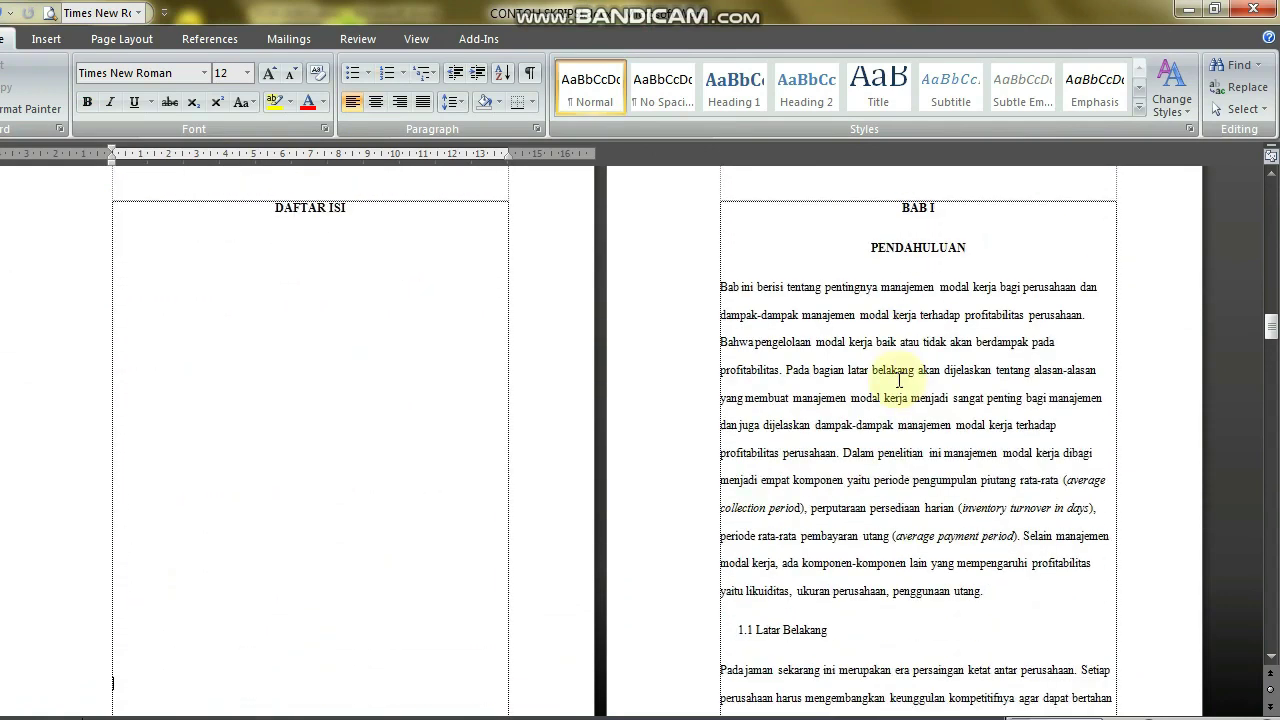
Step: Review the Arabic page numbers in the first page footer of BAB I and in the headers of its following pages
{"action": "key", "text": "Down"}
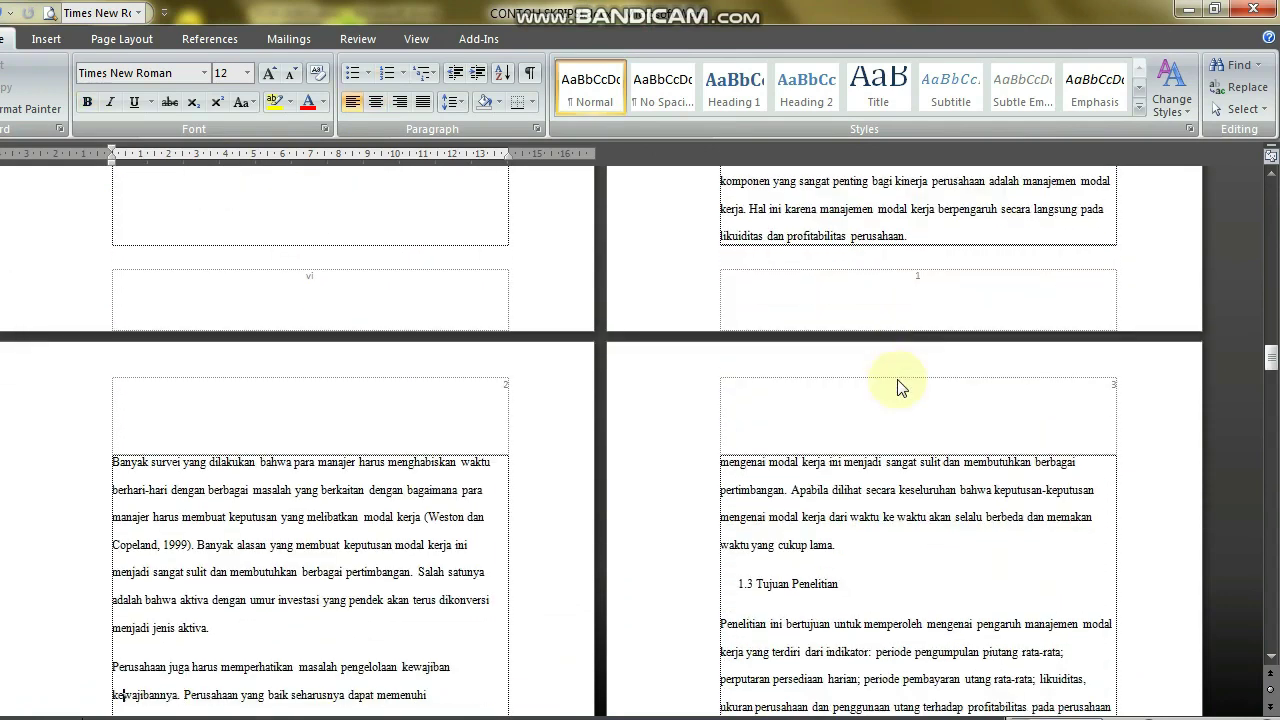
{"action": "key", "text": "Down"}
{"action": "key", "text": "Down"}
{"action": "key", "text": "Down"}
{"action": "key", "text": "Down"}
{"action": "key", "text": "Down"}
{"action": "key", "text": "Down"}
{"action": "key", "text": "Down"}
{"action": "key", "text": "Down"}
{"action": "key", "text": "Down"}
{"action": "key", "text": "Down"}
{"action": "key", "text": "Down"}
{"action": "key", "text": "Down"}
{"action": "key", "text": "Down"}
{"action": "key", "text": "Down"}
{"action": "key", "text": "Down"}
{"action": "key", "text": "Down"}
{"action": "key", "text": "Down"}
{"action": "key", "text": "Down"}
{"action": "key", "text": "Down"}
{"action": "key", "text": "Down"}
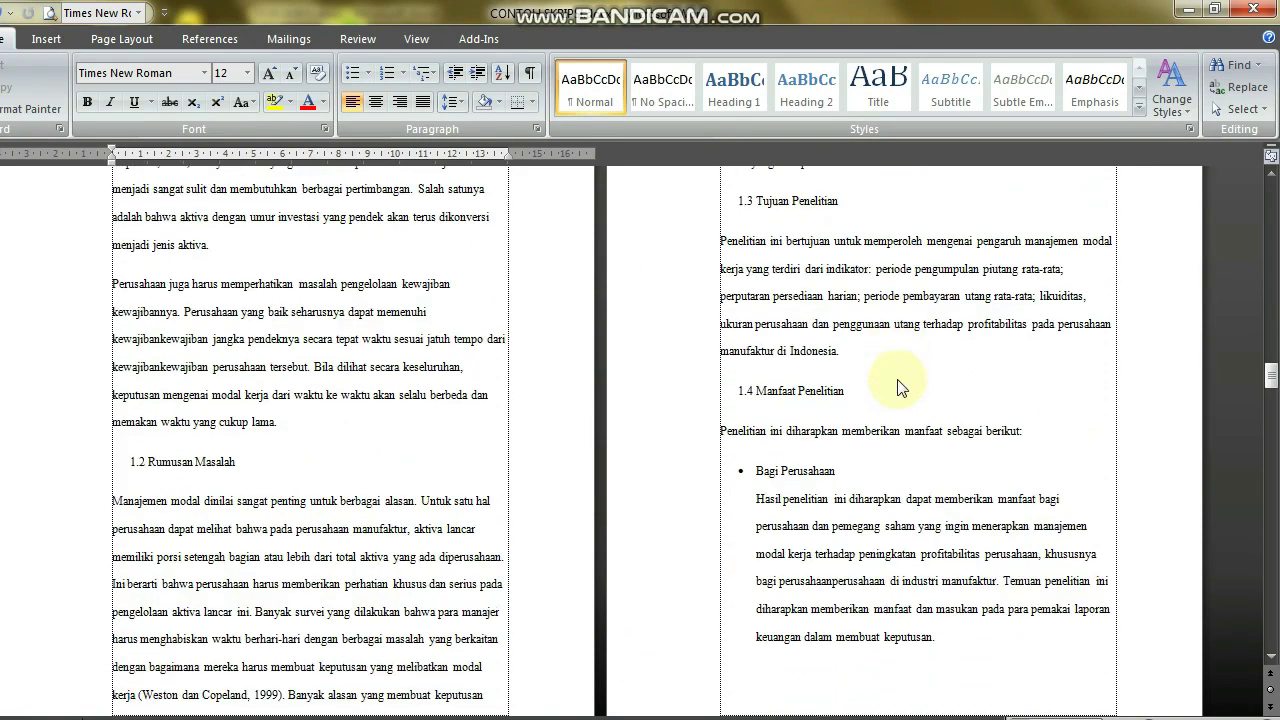
{"action": "key", "text": "Down"}
{"action": "key", "text": "Down"}
{"action": "key", "text": "Down"}
{"action": "key", "text": "Down"}
{"action": "key", "text": "Down"}
{"action": "key", "text": "Down"}
{"action": "key", "text": "Down"}
{"action": "key", "text": "Down"}
{"action": "key", "text": "Down"}
{"action": "key", "text": "Down"}
{"action": "key", "text": "Down"}
{"action": "key", "text": "Down"}
{"action": "key", "text": "Down"}
{"action": "key", "text": "Down"}
{"action": "key", "text": "Down"}
{"action": "key", "text": "Down"}
{"action": "key", "text": "Down"}
{"action": "key", "text": "Down"}
{"action": "key", "text": "Down"}
{"action": "key", "text": "Down"}
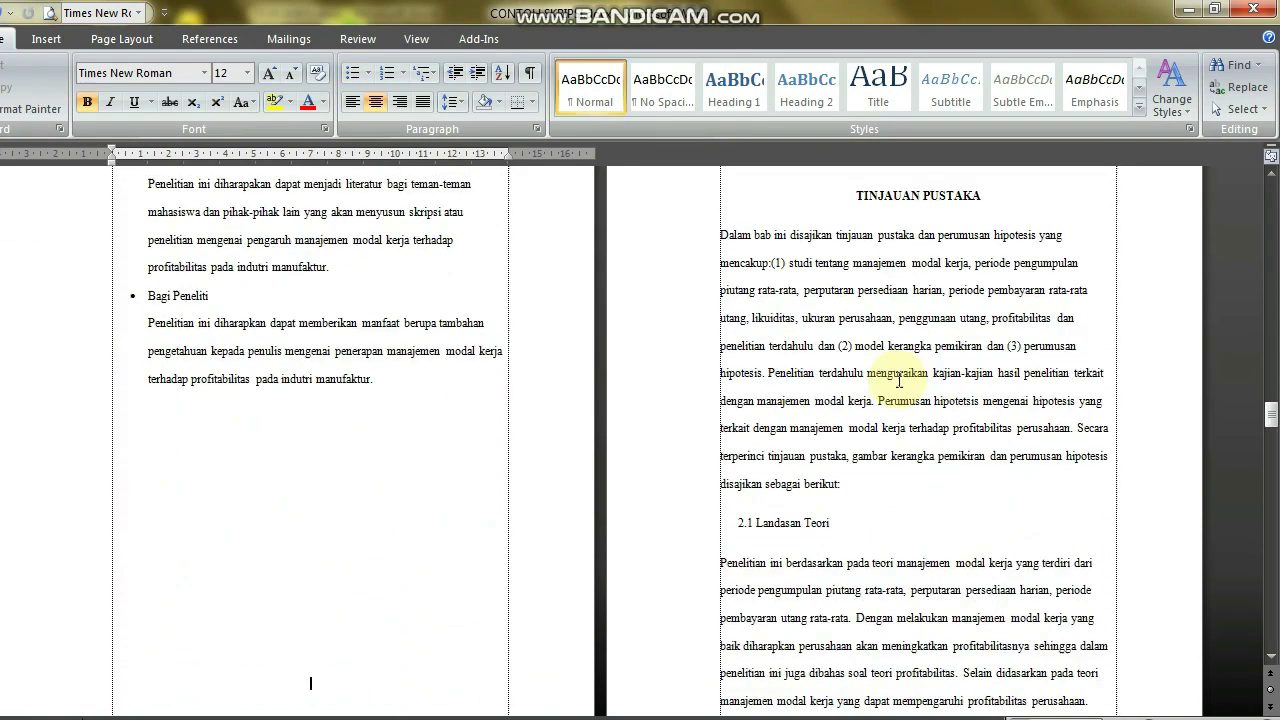
Step: Compare the page number in the first page footer of BAB II with those in the headers of the pages after it
{"action": "key", "text": "Down"}
{"action": "key", "text": "Down"}
{"action": "key", "text": "Down"}
{"action": "key", "text": "Down"}
{"action": "key", "text": "Down"}
{"action": "key", "text": "Down"}
{"action": "key", "text": "Down"}
{"action": "key", "text": "Down"}
{"action": "key", "text": "Down"}
{"action": "key", "text": "Down"}
{"action": "key", "text": "Down"}
{"action": "key", "text": "Down"}
{"action": "key", "text": "Down"}
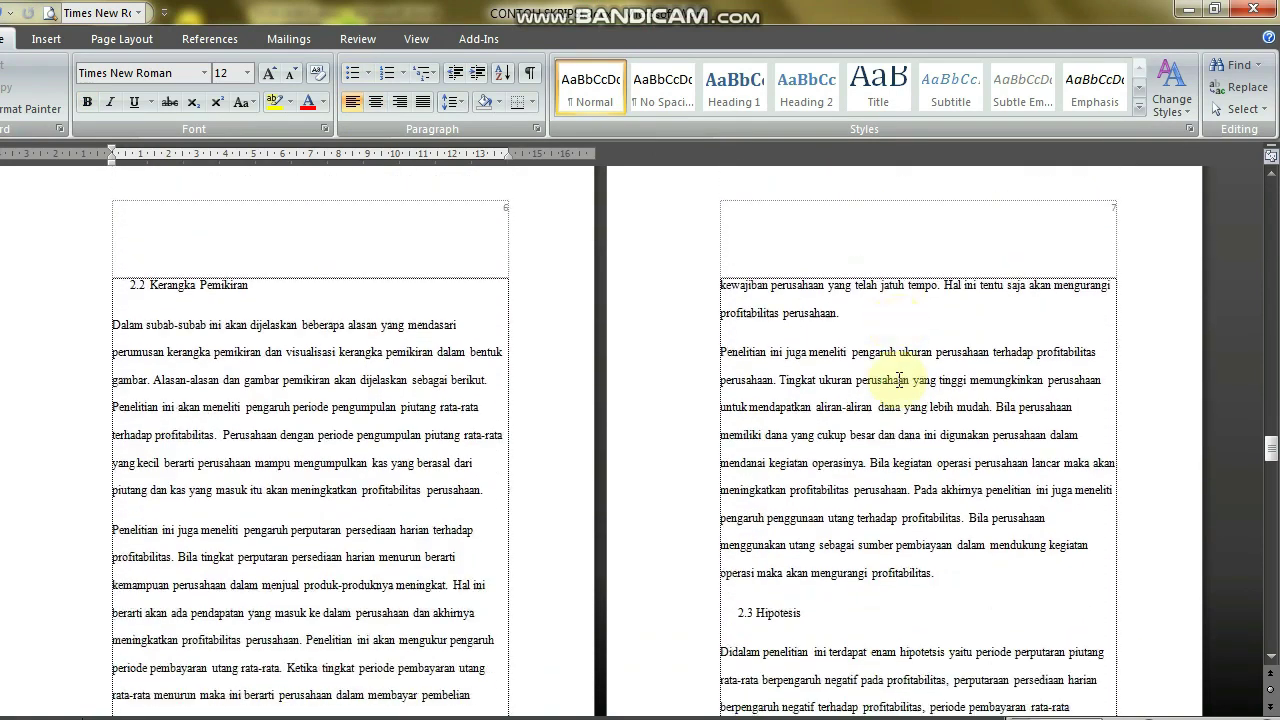
{"action": "key", "text": "Up"}
{"action": "key", "text": "Up"}
{"action": "key", "text": "Up"}
{"action": "key", "text": "Up"}
{"action": "key", "text": "Up"}
{"action": "key", "text": "Up"}
{"action": "key", "text": "Up"}
{"action": "key", "text": "Up"}
{"action": "key", "text": "Up"}
{"action": "key", "text": "Up"}
{"action": "key", "text": "Up"}
{"action": "key", "text": "Up"}
{"action": "key", "text": "Up"}
{"action": "key", "text": "Up"}
{"action": "key", "text": "Up"}
{"action": "key", "text": "Up"}
{"action": "key", "text": "Up"}
{"action": "key", "text": "Up"}
{"action": "key", "text": "Up"}
{"action": "key", "text": "Up"}
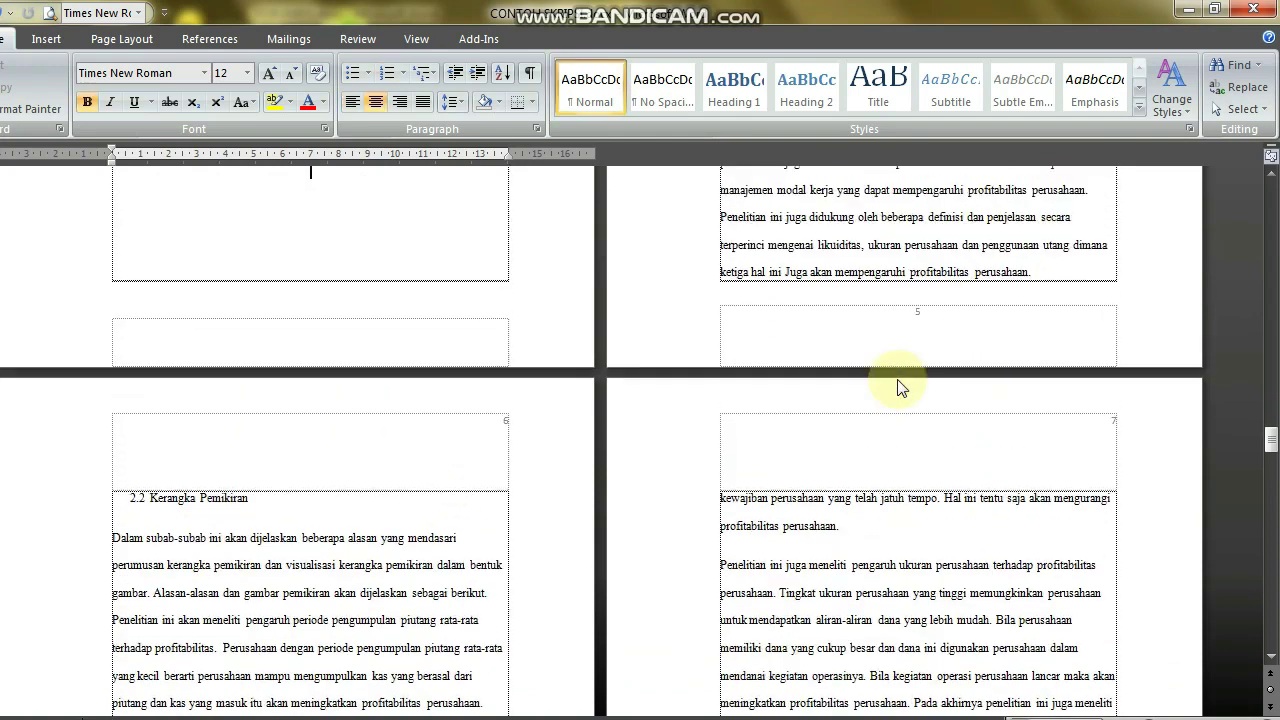
{"action": "key", "text": "Down"}
{"action": "key", "text": "Down"}
{"action": "key", "text": "Down"}
{"action": "key", "text": "Down"}
{"action": "key", "text": "Down"}
{"action": "key", "text": "Down"}
{"action": "key", "text": "Down"}
{"action": "key", "text": "Down"}
{"action": "key", "text": "Down"}
{"action": "key", "text": "Down"}
{"action": "key", "text": "Down"}
{"action": "key", "text": "Down"}
{"action": "key", "text": "Down"}
{"action": "key", "text": "Down"}
{"action": "key", "text": "Down"}
{"action": "key", "text": "Down"}
{"action": "key", "text": "Down"}
{"action": "key", "text": "Down"}
{"action": "key", "text": "Down"}
{"action": "key", "text": "Down"}
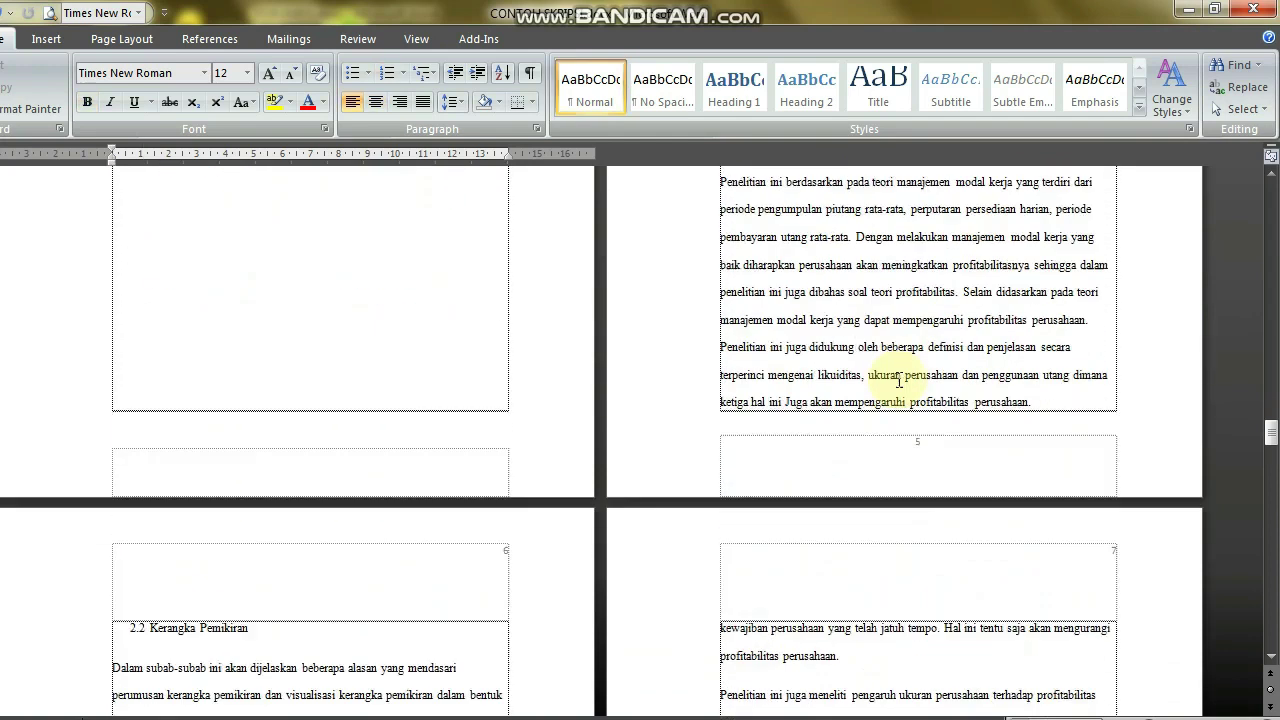
Step: Review the header and footer page numbers from the rest of BAB II through BAB III to the opening of BAB IV
{"action": "key", "text": "Down"}
{"action": "key", "text": "Down"}
{"action": "key", "text": "Down"}
{"action": "key", "text": "Down"}
{"action": "key", "text": "Down"}
{"action": "key", "text": "Down"}
{"action": "key", "text": "Down"}
{"action": "key", "text": "Down"}
{"action": "key", "text": "Down"}
{"action": "key", "text": "Down"}
{"action": "key", "text": "Down"}
{"action": "key", "text": "Down"}
{"action": "key", "text": "Down"}
{"action": "key", "text": "Down"}
{"action": "key", "text": "Down"}
{"action": "key", "text": "Down"}
{"action": "key", "text": "Down"}
{"action": "key", "text": "Down"}
{"action": "key", "text": "Down"}
{"action": "key", "text": "Down"}
{"action": "key", "text": "Down"}
{"action": "key", "text": "Down"}
{"action": "key", "text": "Down"}
{"action": "key", "text": "Down"}
{"action": "key", "text": "Down"}
{"action": "key", "text": "Down"}
{"action": "key", "text": "Down"}
{"action": "key", "text": "Down"}
{"action": "key", "text": "Down"}
{"action": "key", "text": "Down"}
{"action": "key", "text": "Down"}
{"action": "key", "text": "Down"}
{"action": "key", "text": "Down"}
{"action": "key", "text": "Down"}
{"action": "key", "text": "Down"}
{"action": "key", "text": "Down"}
{"action": "key", "text": "Down"}
{"action": "key", "text": "Down"}
{"action": "key", "text": "Down"}
{"action": "key", "text": "Down"}
{"action": "key", "text": "Down"}
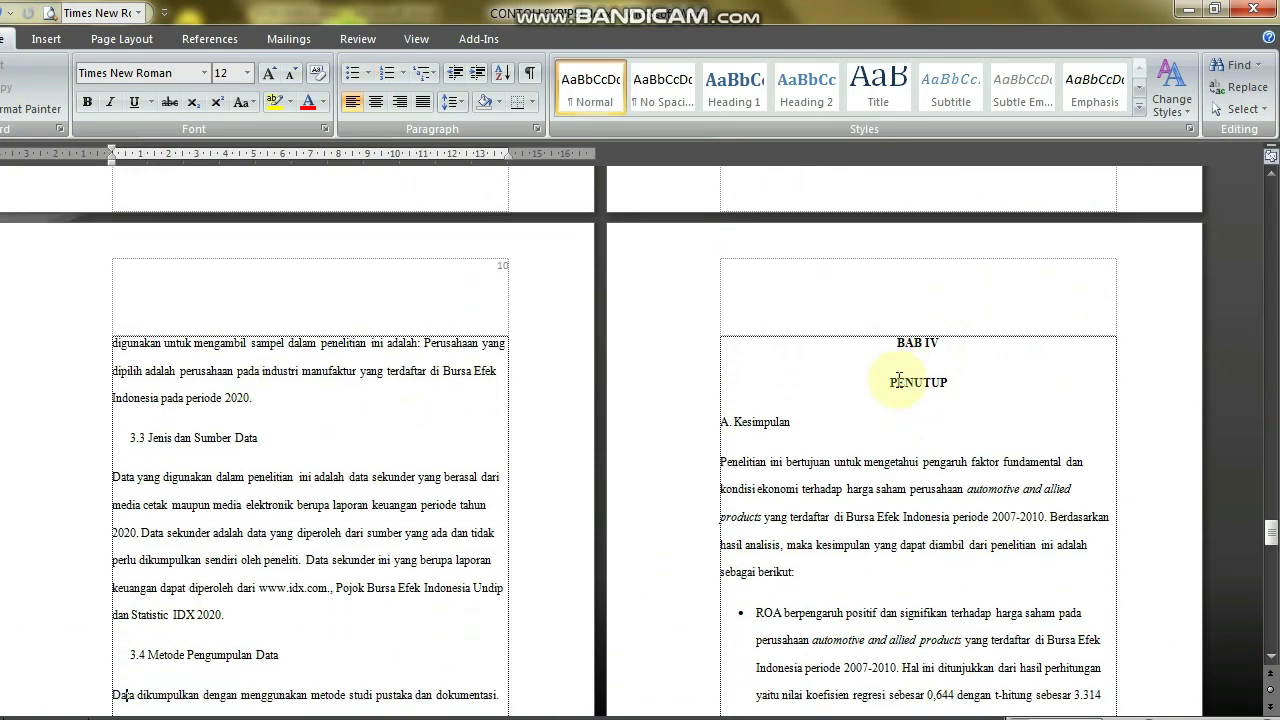
Step: Check the page numbers in the first page footer of BAB IV PENUTUP and in the headers of its following pages
{"action": "key", "text": "Down"}
{"action": "key", "text": "Down"}
{"action": "key", "text": "Down"}
{"action": "key", "text": "Down"}
{"action": "key", "text": "Down"}
{"action": "key", "text": "Down"}
{"action": "key", "text": "Down"}
{"action": "key", "text": "Down"}
{"action": "key", "text": "Down"}
{"action": "key", "text": "Down"}
{"action": "key", "text": "Down"}
{"action": "key", "text": "Down"}
{"action": "key", "text": "Down"}
{"action": "key", "text": "Down"}
{"action": "key", "text": "Down"}
{"action": "key", "text": "Down"}
{"action": "key", "text": "Down"}
{"action": "key", "text": "Down"}
{"action": "key", "text": "Down"}
{"action": "key", "text": "Down"}
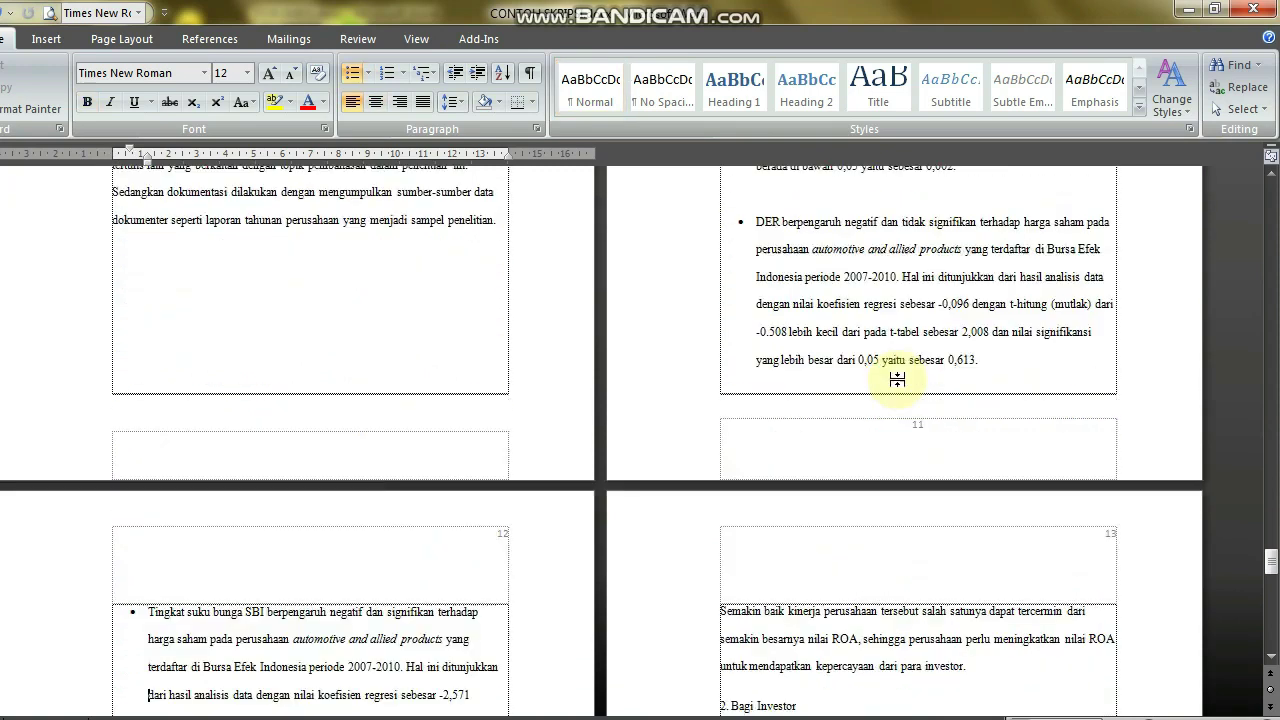
{"action": "left_click", "coordinate": [899, 380]}
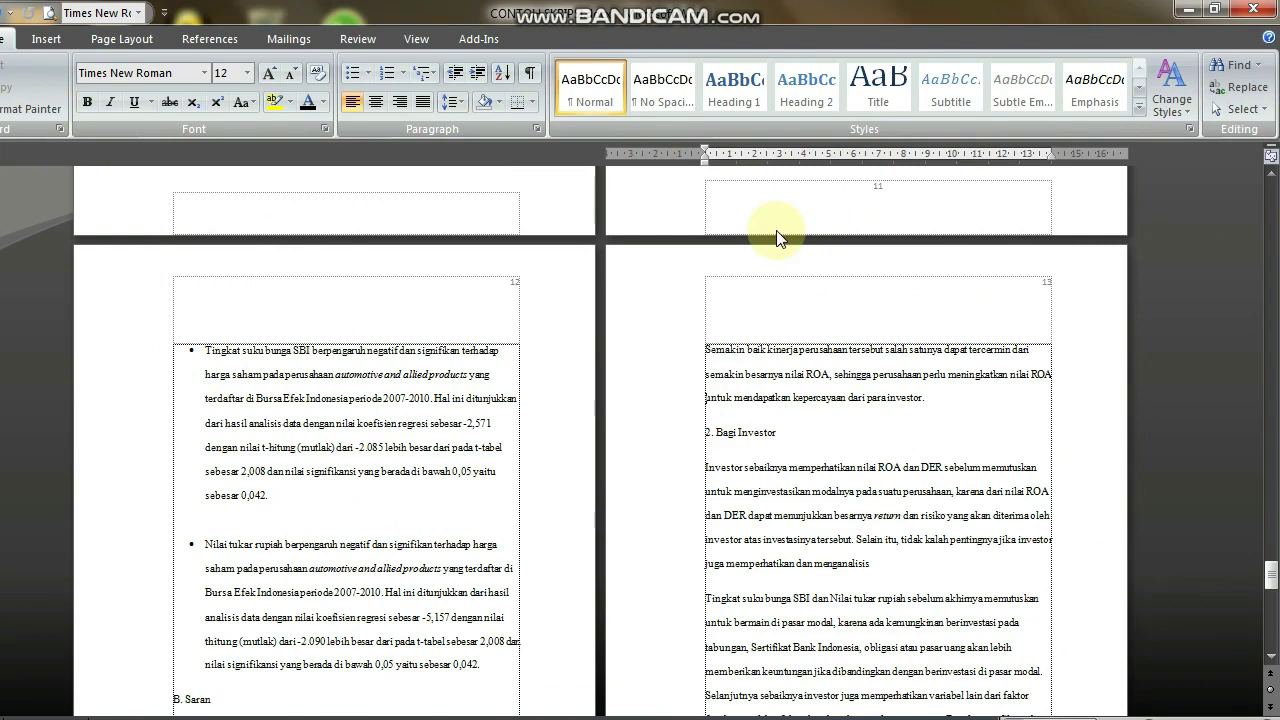
Step: Review the pages from BAB IV PENUTUP back through BAB III and BAB II to the DAFTAR ISI page and the start of BAB I
{"action": "left_click", "coordinate": [777, 231]}
{"action": "key", "text": "Up"}
{"action": "key", "text": "Up"}
{"action": "key", "text": "Up"}
{"action": "key", "text": "Up"}
{"action": "key", "text": "Up"}
{"action": "key", "text": "Up"}
{"action": "key", "text": "Up"}
{"action": "key", "text": "Up"}
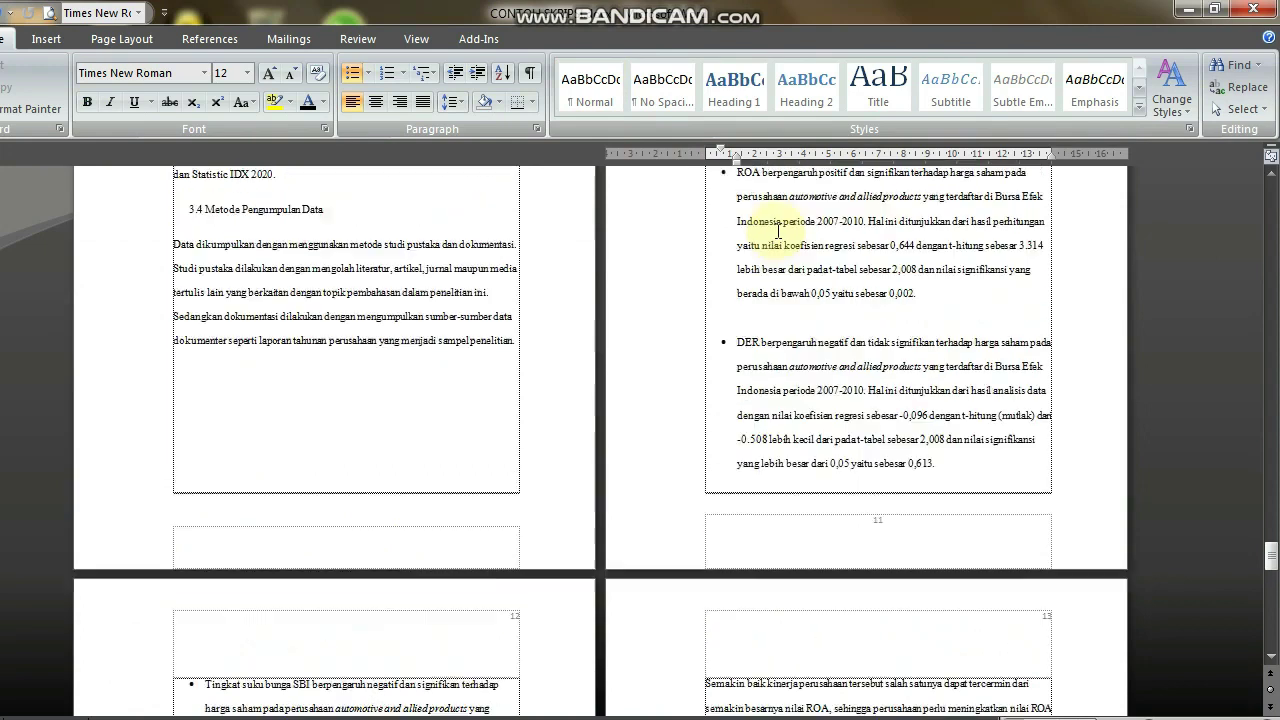
{"action": "key", "text": "Up"}
{"action": "key", "text": "Up"}
{"action": "key", "text": "Up"}
{"action": "key", "text": "Up"}
{"action": "key", "text": "Up"}
{"action": "key", "text": "Up"}
{"action": "key", "text": "Up"}
{"action": "key", "text": "Up"}
{"action": "key", "text": "Up"}
{"action": "key", "text": "Up"}
{"action": "key", "text": "Up"}
{"action": "key", "text": "Up"}
{"action": "key", "text": "Up"}
{"action": "key", "text": "Up"}
{"action": "key", "text": "Up"}
{"action": "key", "text": "Up"}
{"action": "key", "text": "Up"}
{"action": "key", "text": "Up"}
{"action": "key", "text": "Up"}
{"action": "key", "text": "Up"}
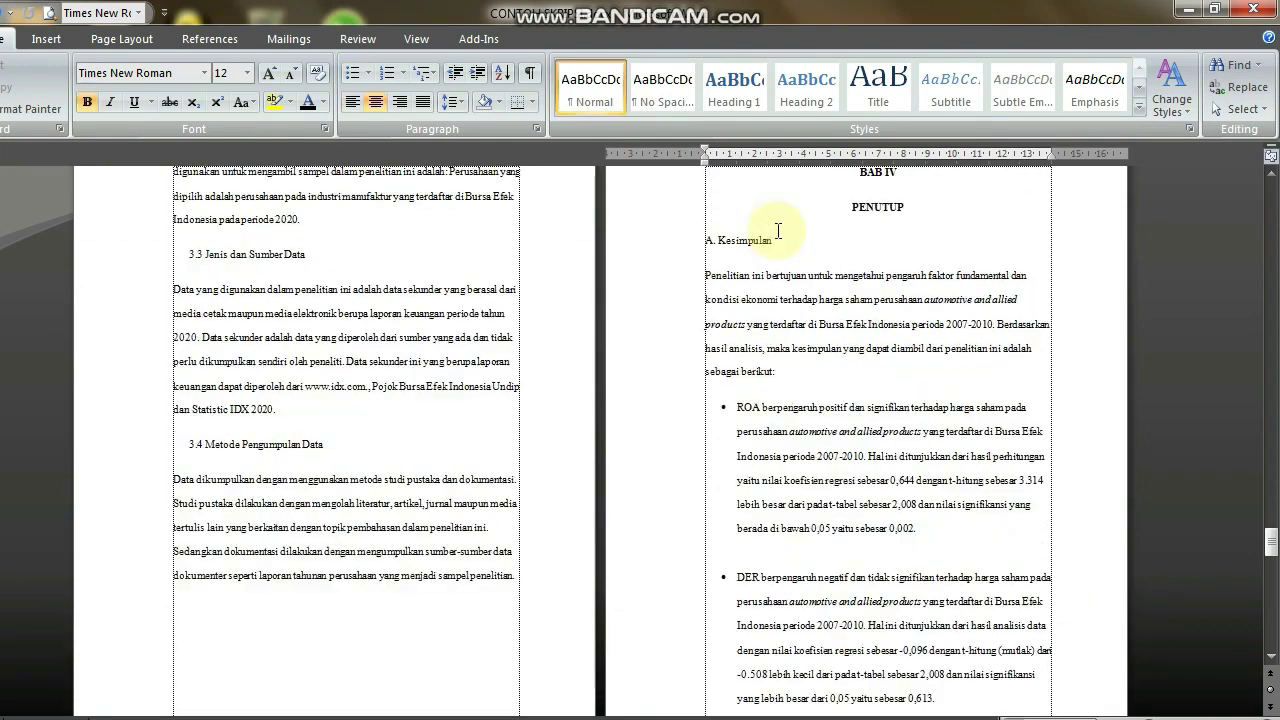
{"action": "key", "text": "Up"}
{"action": "key", "text": "Up"}
{"action": "key", "text": "Up"}
{"action": "key", "text": "Up"}
{"action": "key", "text": "Up"}
{"action": "key", "text": "Up"}
{"action": "key", "text": "Up"}
{"action": "key", "text": "Up"}
{"action": "key", "text": "Up"}
{"action": "key", "text": "Up"}
{"action": "key", "text": "Up"}
{"action": "key", "text": "Up"}
{"action": "key", "text": "Up"}
{"action": "key", "text": "Up"}
{"action": "key", "text": "Up"}
{"action": "key", "text": "Up"}
{"action": "key", "text": "Up"}
{"action": "key", "text": "Up"}
{"action": "key", "text": "Up"}
{"action": "key", "text": "Up"}
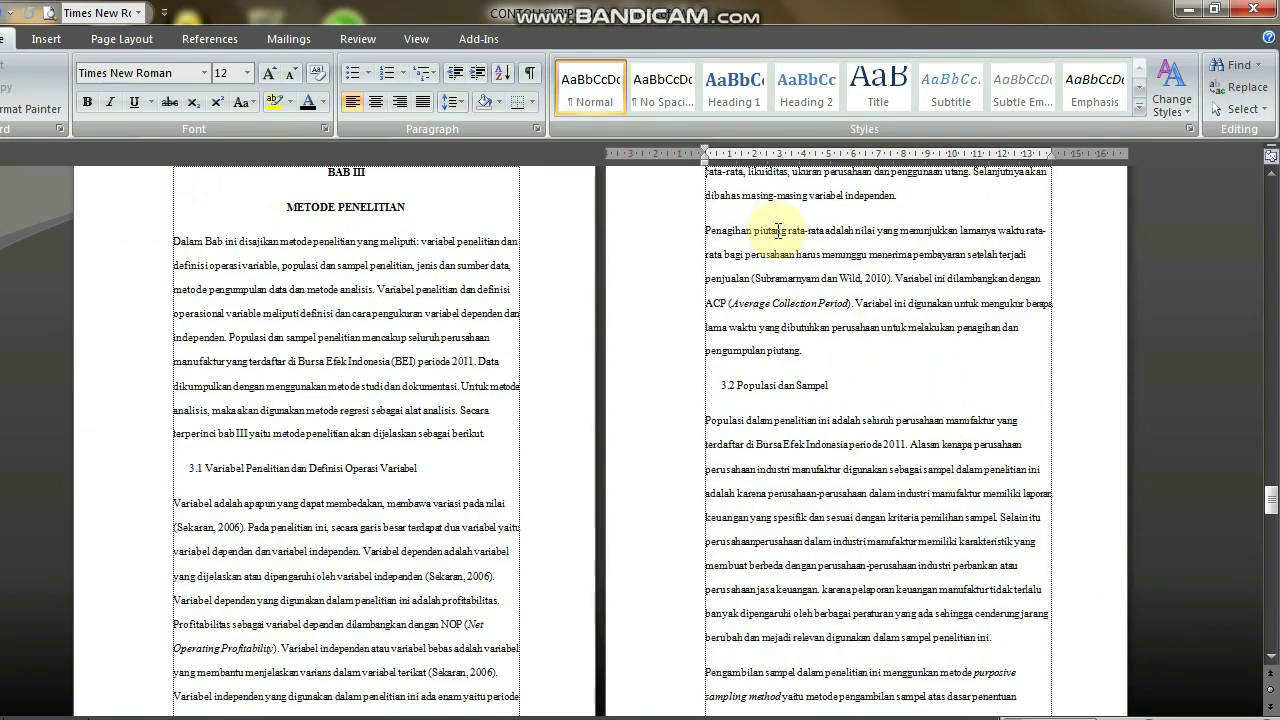
{"action": "key", "text": "Up"}
{"action": "key", "text": "Up"}
{"action": "key", "text": "Up"}
{"action": "key", "text": "Up"}
{"action": "key", "text": "Up"}
{"action": "key", "text": "Up"}
{"action": "key", "text": "Up"}
{"action": "key", "text": "Up"}
{"action": "key", "text": "Up"}
{"action": "key", "text": "Up"}
{"action": "key", "text": "Up"}
{"action": "key", "text": "Up"}
{"action": "key", "text": "Up"}
{"action": "key", "text": "Up"}
{"action": "key", "text": "Up"}
{"action": "key", "text": "Up"}
{"action": "key", "text": "Up"}
{"action": "key", "text": "Up"}
{"action": "key", "text": "Up"}
{"action": "key", "text": "Up"}
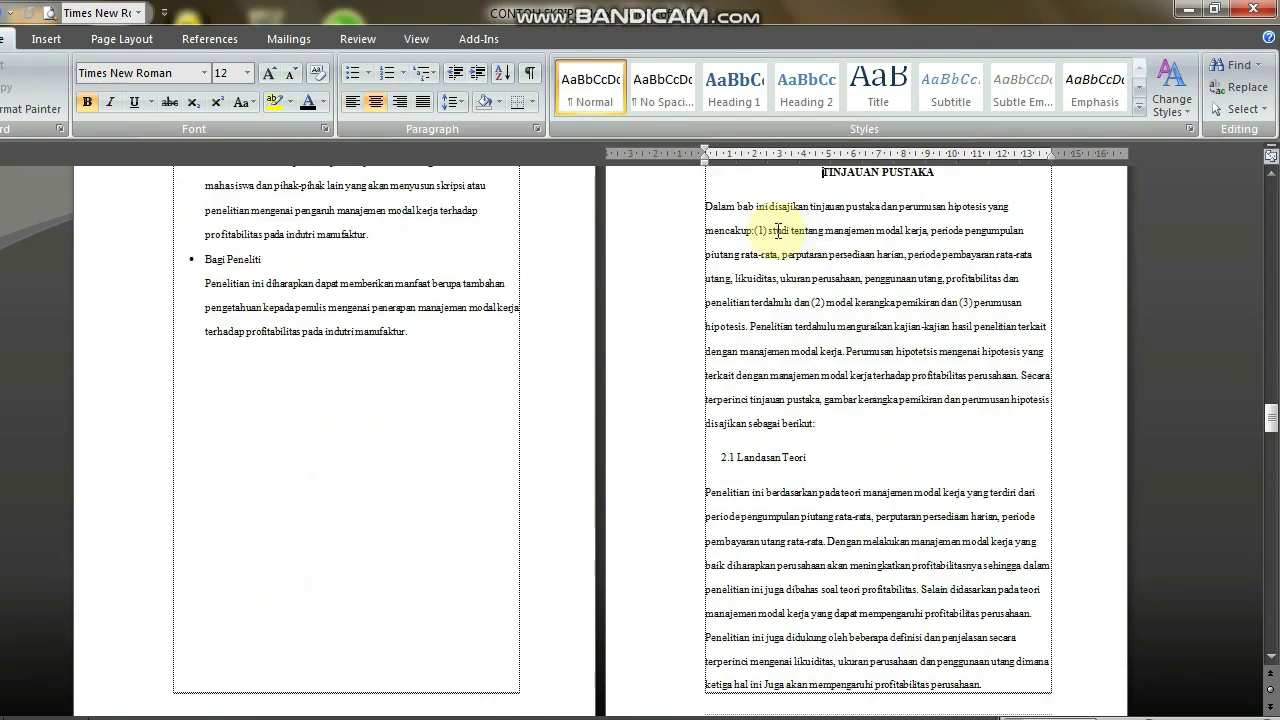
{"action": "key", "text": "Up"}
{"action": "key", "text": "Up"}
{"action": "key", "text": "Up"}
{"action": "key", "text": "Up"}
{"action": "key", "text": "Up"}
{"action": "key", "text": "Up"}
{"action": "key", "text": "Up"}
{"action": "key", "text": "Up"}
{"action": "key", "text": "Up"}
{"action": "key", "text": "Up"}
{"action": "key", "text": "Up"}
{"action": "key", "text": "Up"}
{"action": "key", "text": "Up"}
{"action": "key", "text": "Up"}
{"action": "key", "text": "Up"}
{"action": "key", "text": "Up"}
{"action": "key", "text": "Up"}
{"action": "key", "text": "Up"}
{"action": "key", "text": "Up"}
{"action": "key", "text": "Up"}
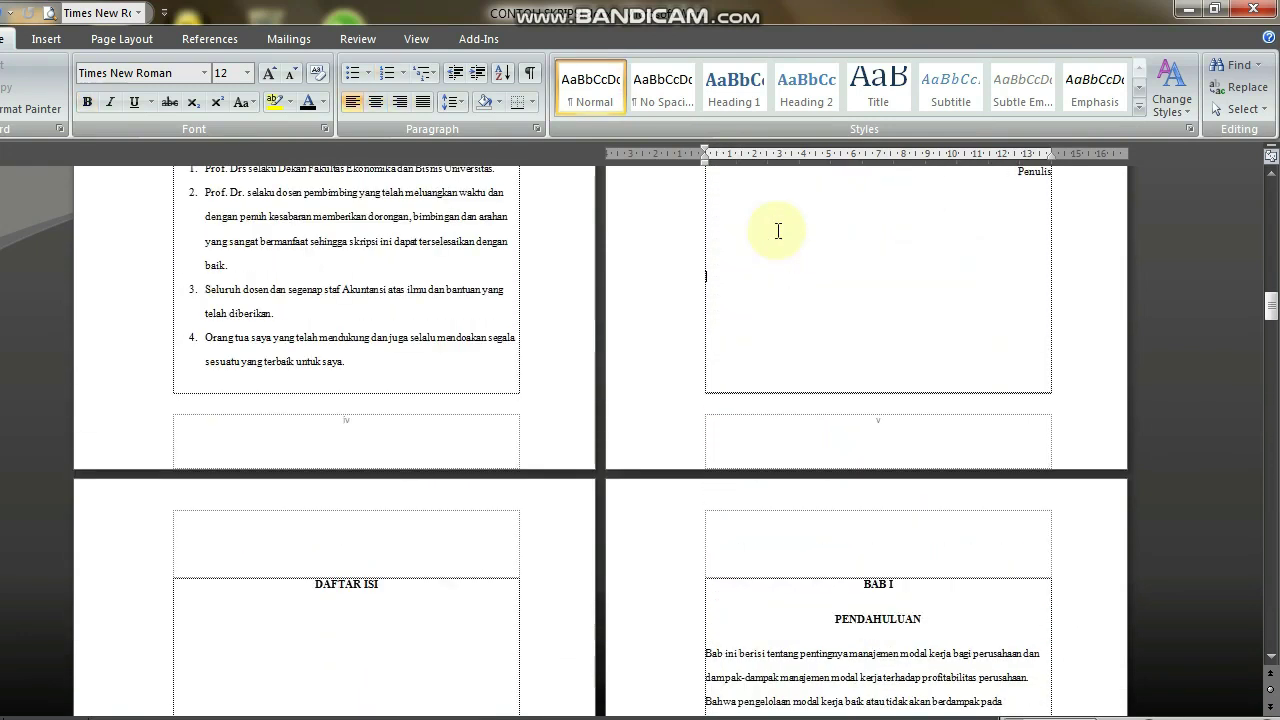
{"action": "scroll", "coordinate": [778, 231], "scroll_direction": "down", "scroll_amount": 6}
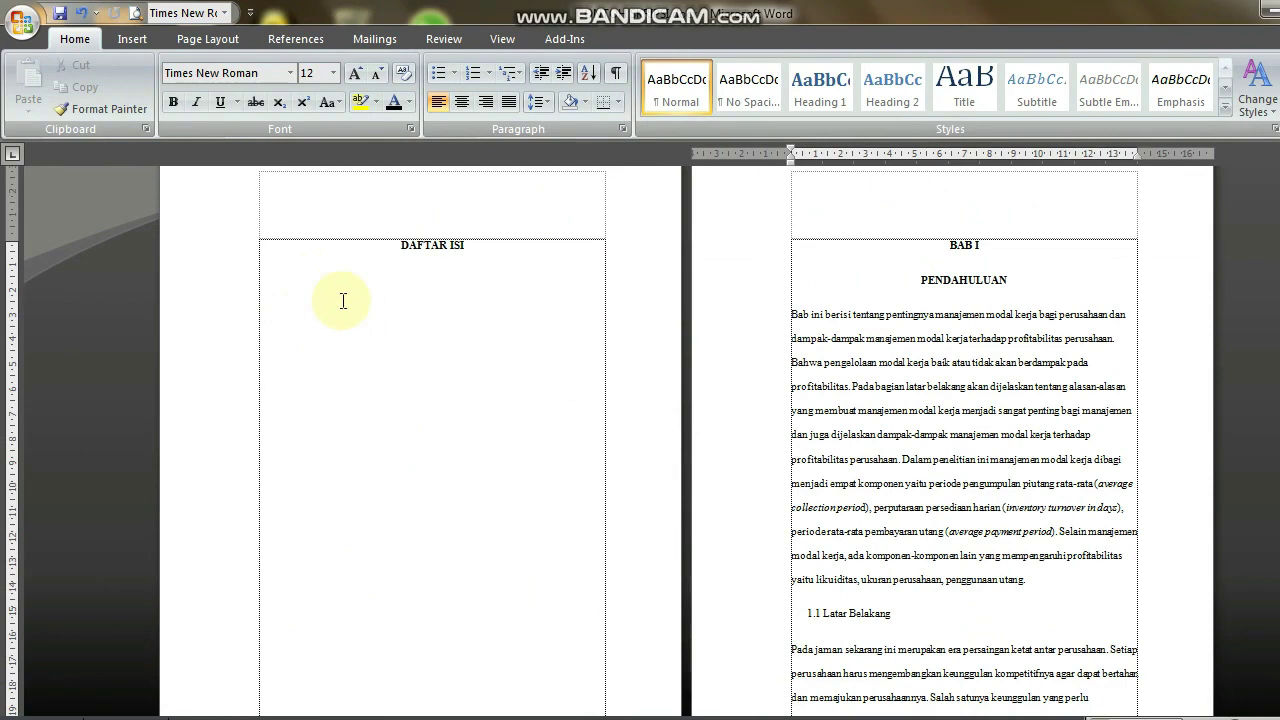
{"action": "scroll", "coordinate": [343, 300], "scroll_direction": "down", "scroll_amount": 1}
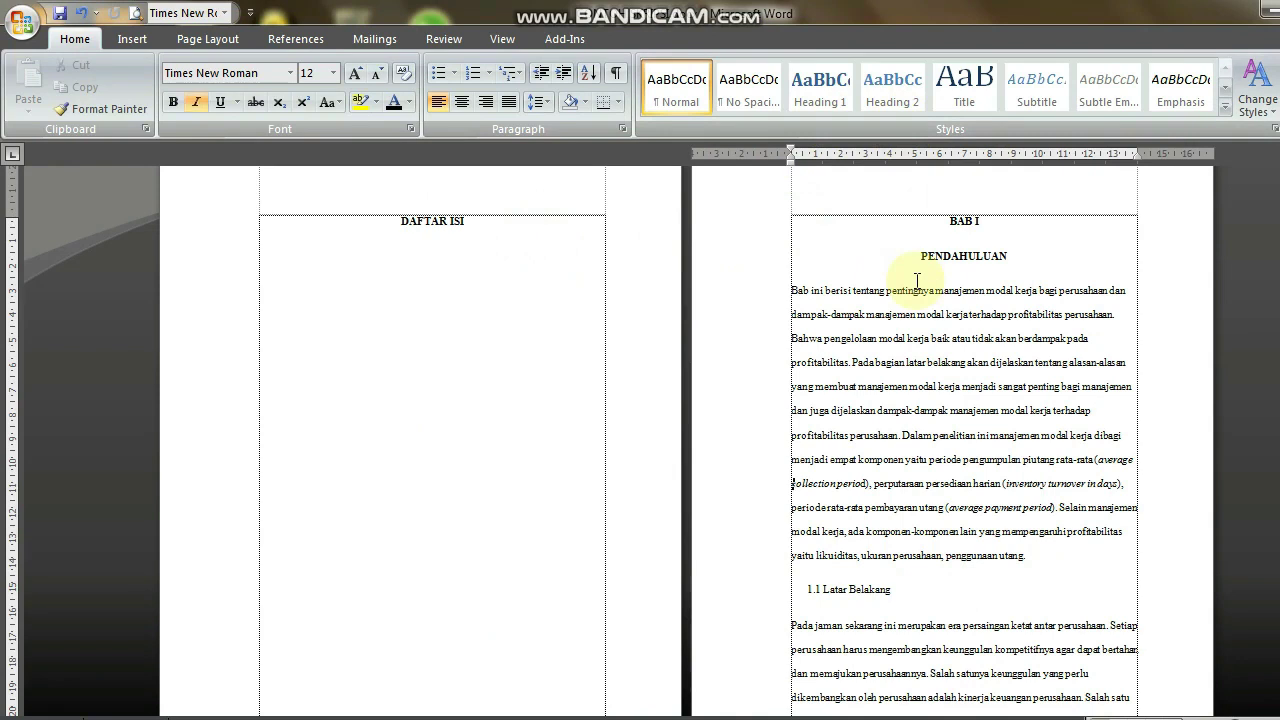
Step: Apply the Heading 1 style to the LEM BAR PENGESAHAN title on the approval page
{"action": "scroll", "coordinate": [917, 285], "scroll_direction": "up", "scroll_amount": 15}
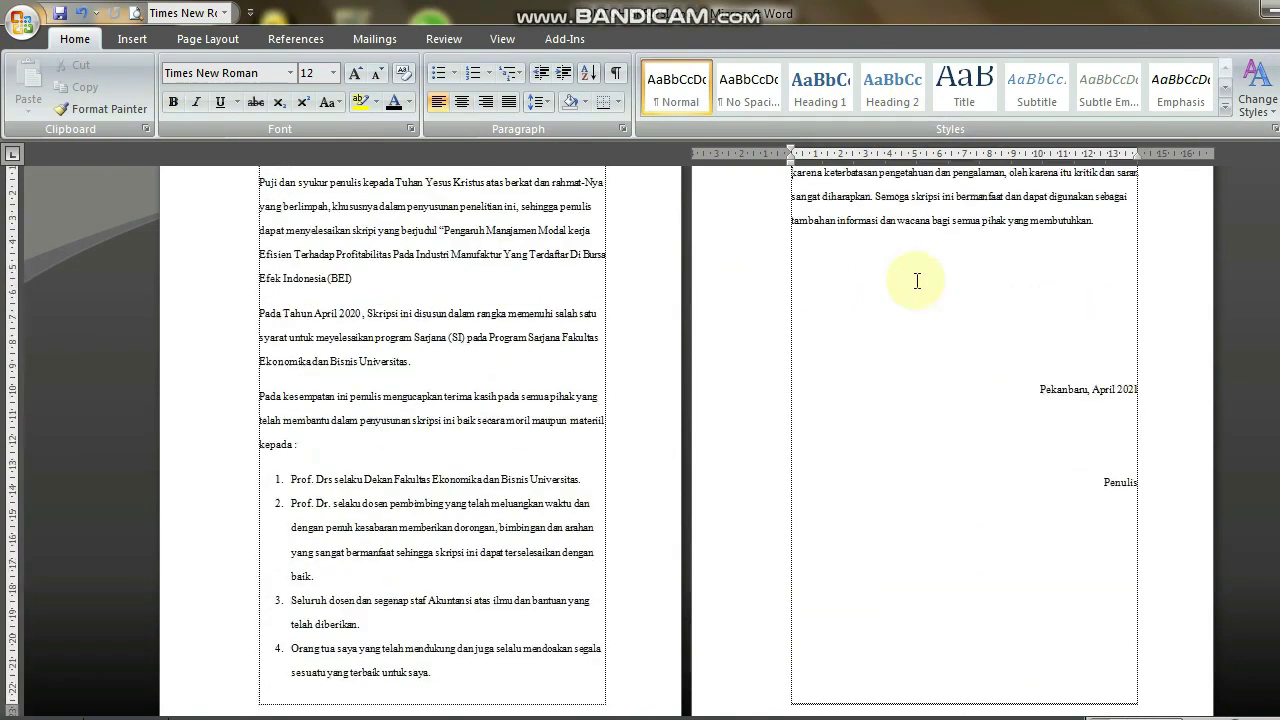
{"action": "scroll", "coordinate": [917, 285], "scroll_direction": "up", "scroll_amount": 20}
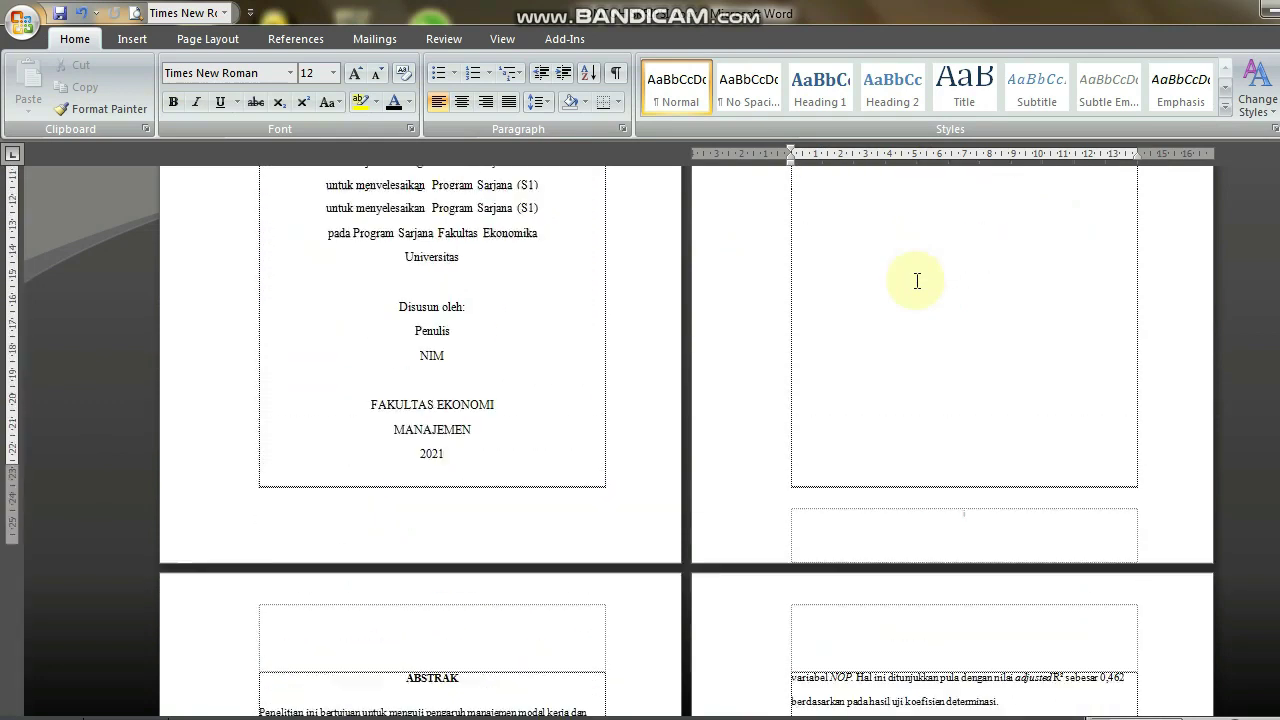
{"action": "scroll", "coordinate": [917, 281], "scroll_direction": "up", "scroll_amount": 2}
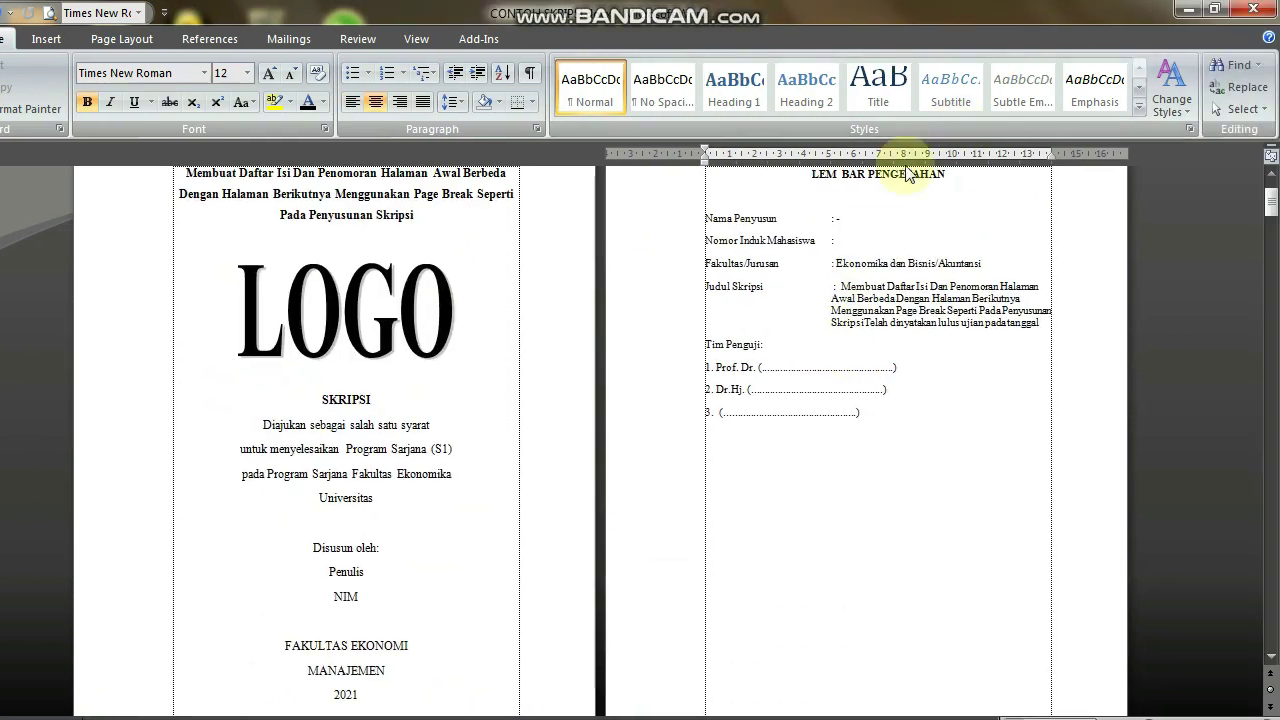
{"action": "left_click", "coordinate": [949, 178]}
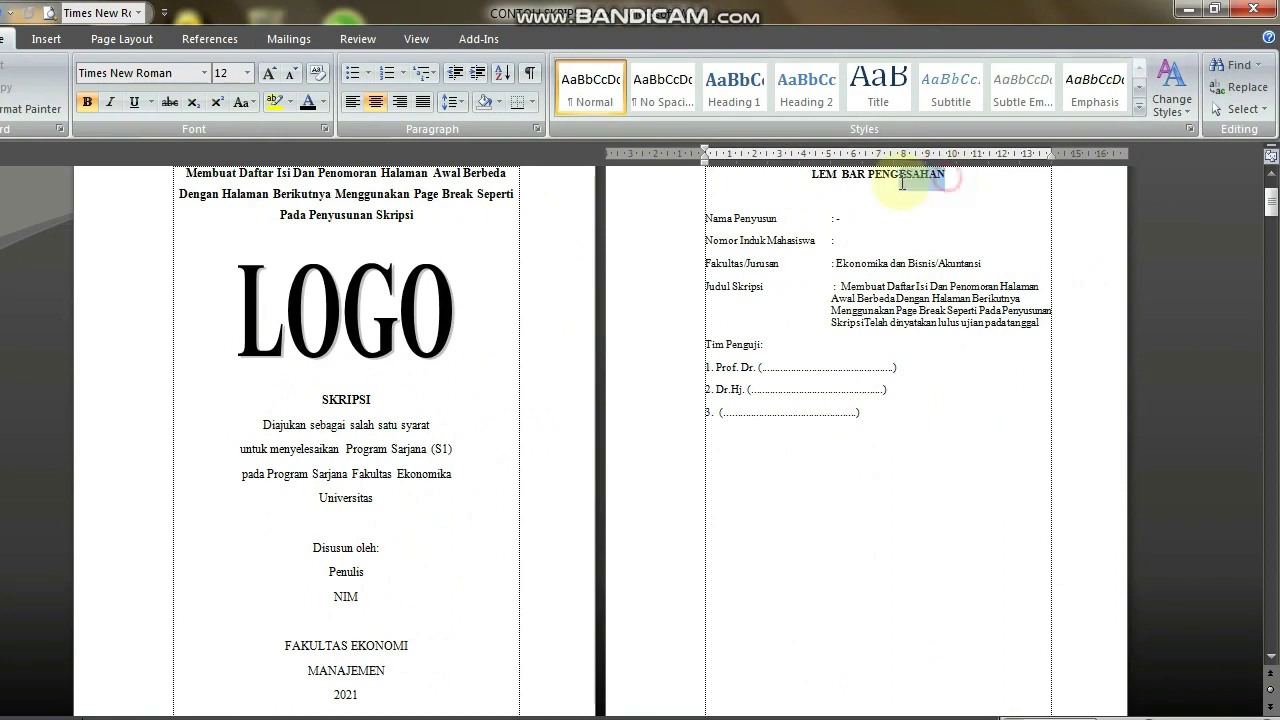
{"action": "left_click", "coordinate": [806, 192], "text": "shift"}
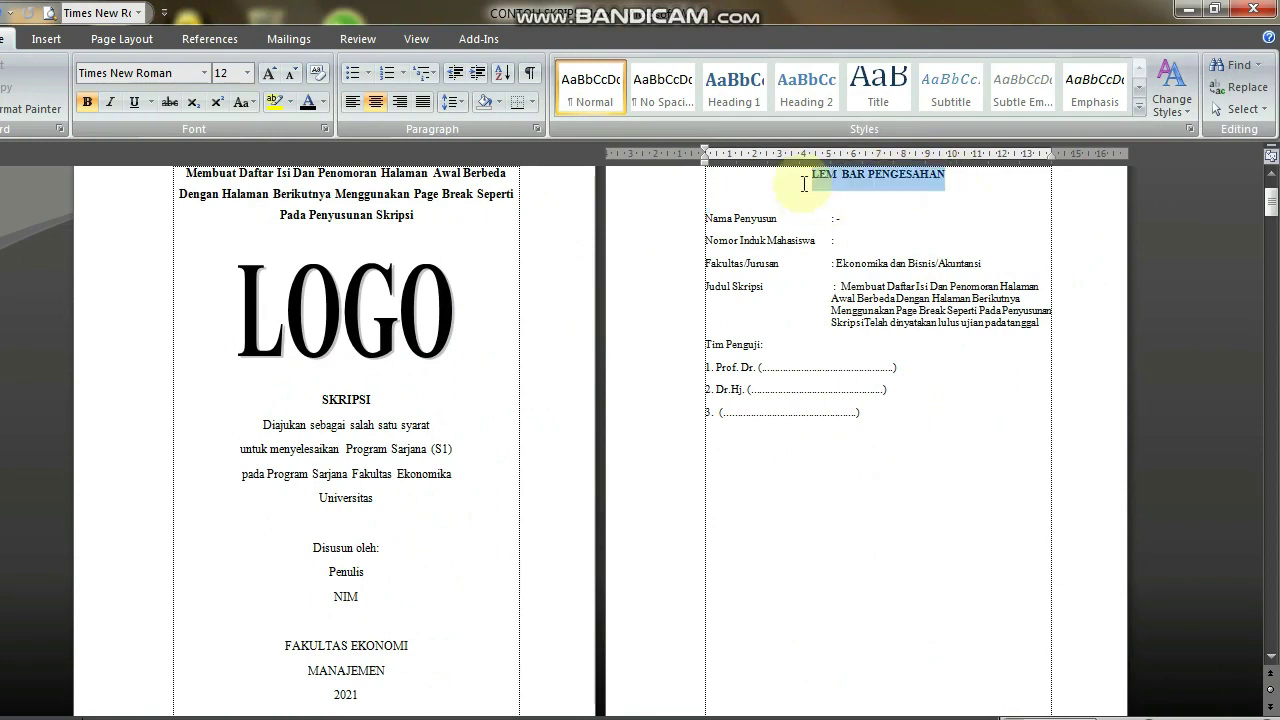
{"action": "left_click", "coordinate": [760, 112]}
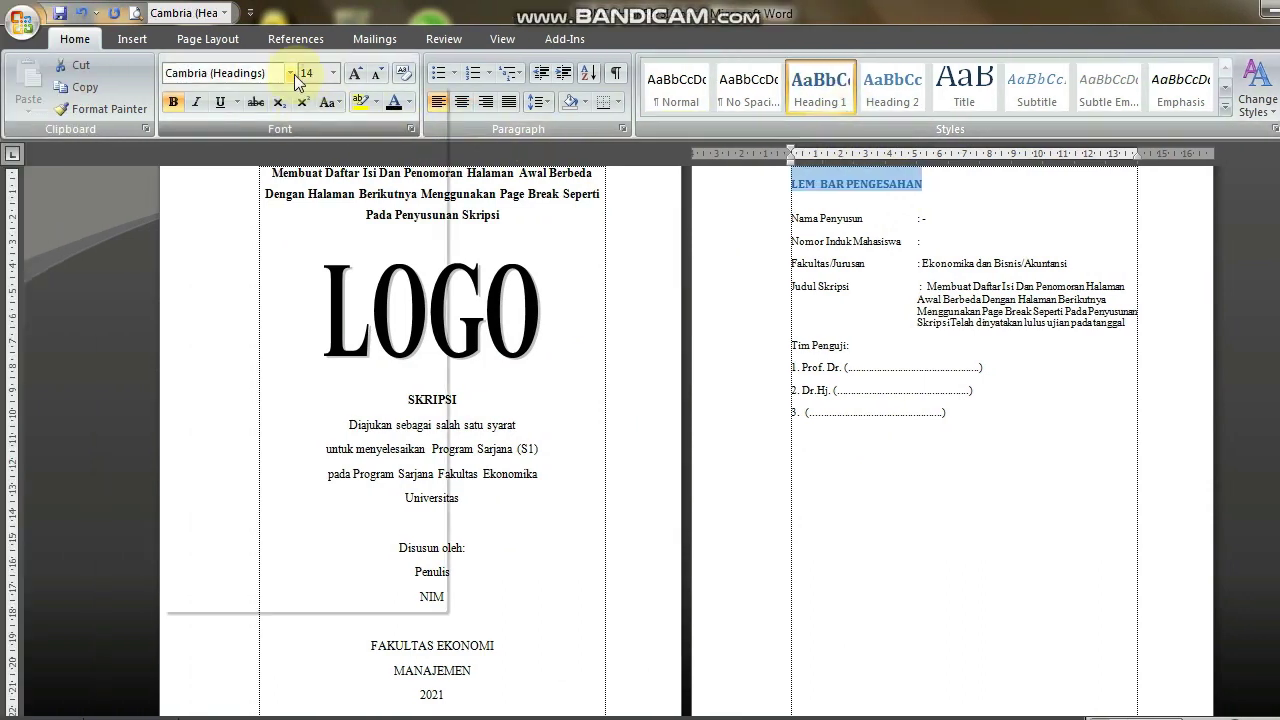
Step: Format the LEM BAR PENGESAHAN heading in Times New Roman, size 12, with black text
{"action": "left_click", "coordinate": [289, 73]}
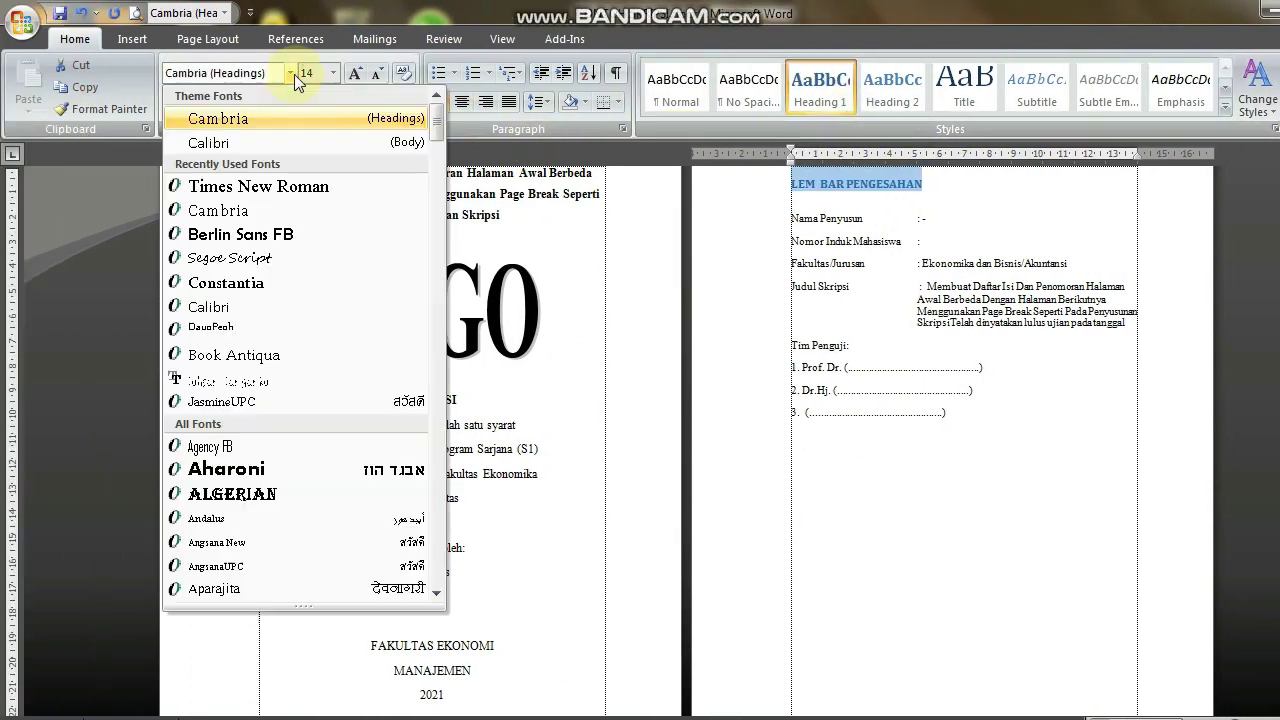
{"action": "left_click", "coordinate": [314, 189]}
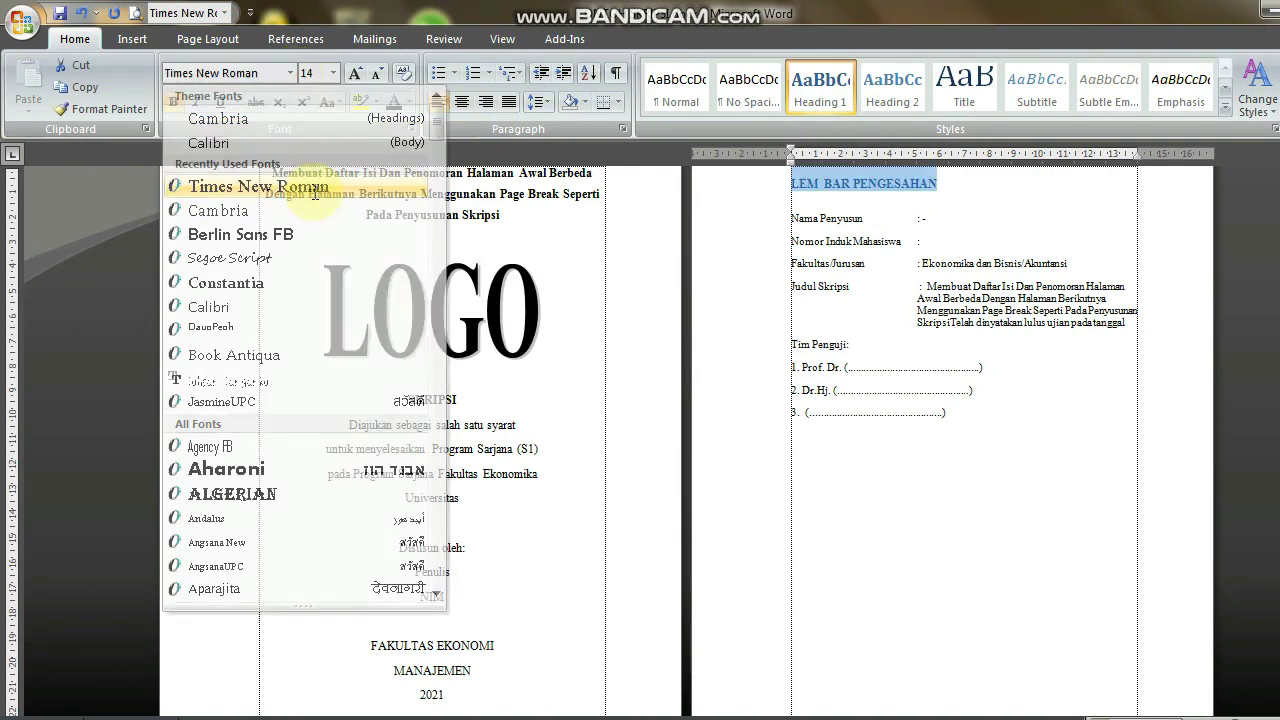
{"action": "left_click", "coordinate": [333, 73]}
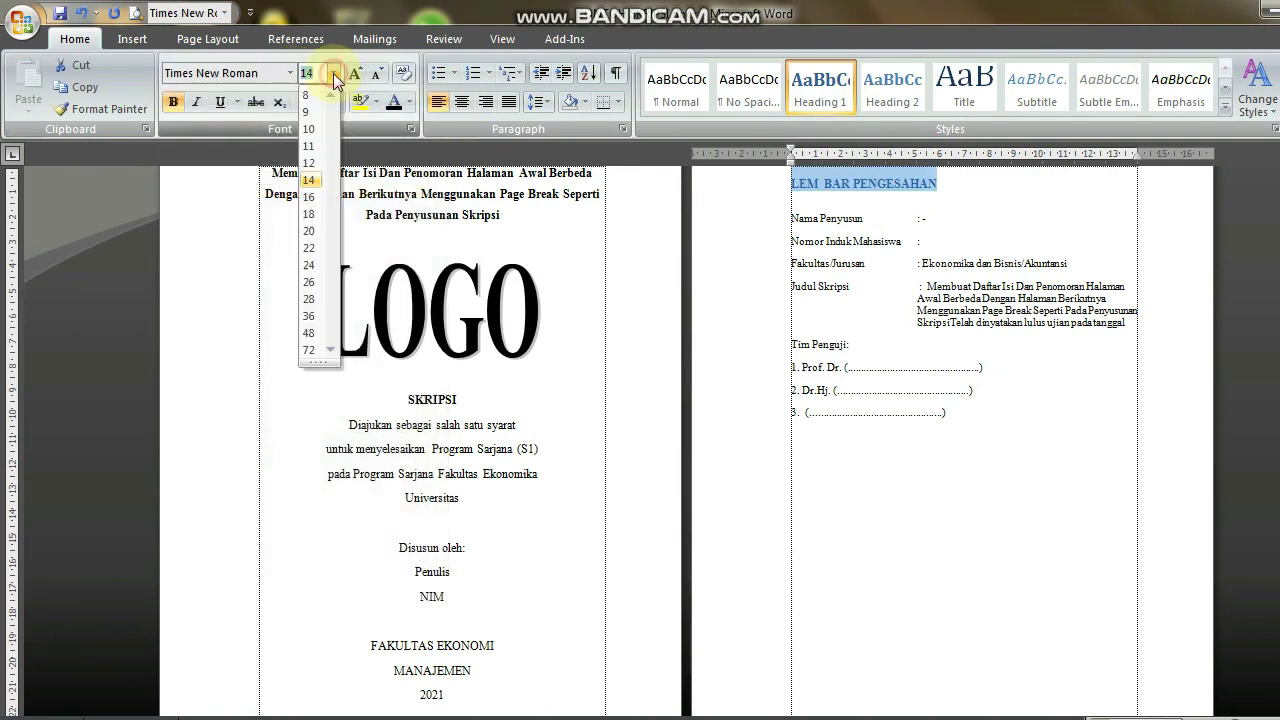
{"action": "left_click", "coordinate": [309, 163]}
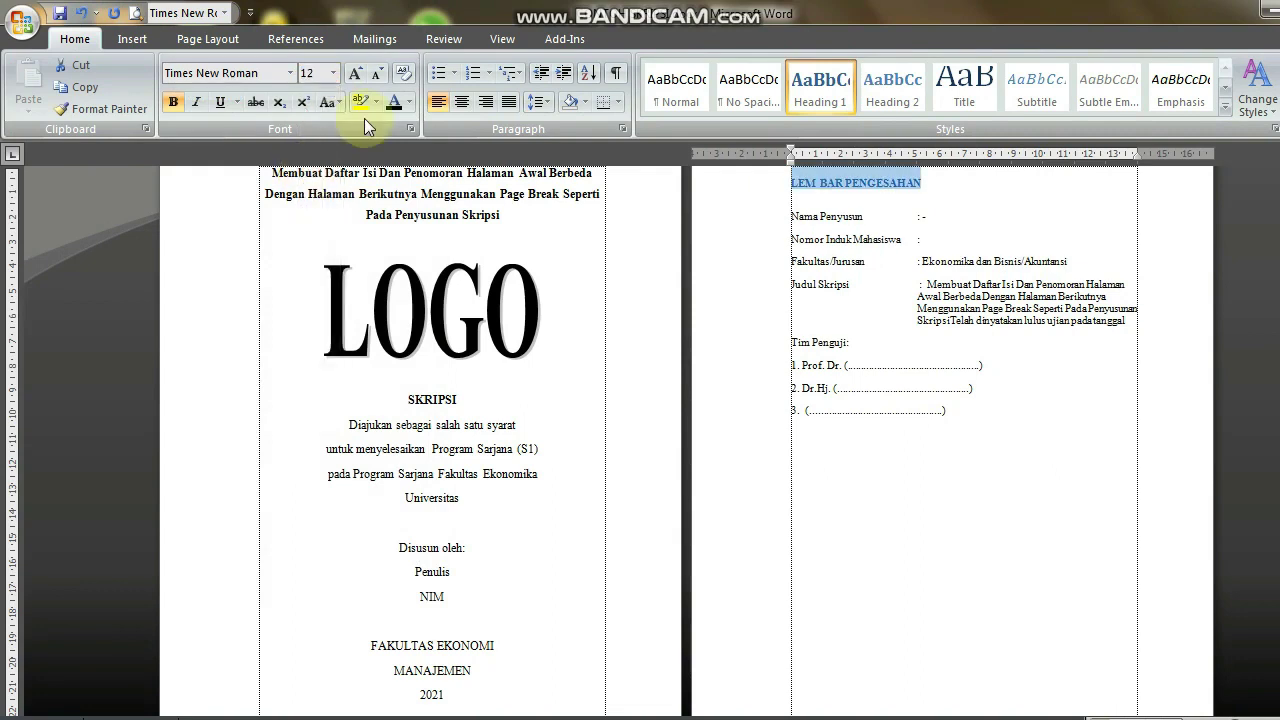
{"action": "left_click", "coordinate": [390, 112]}
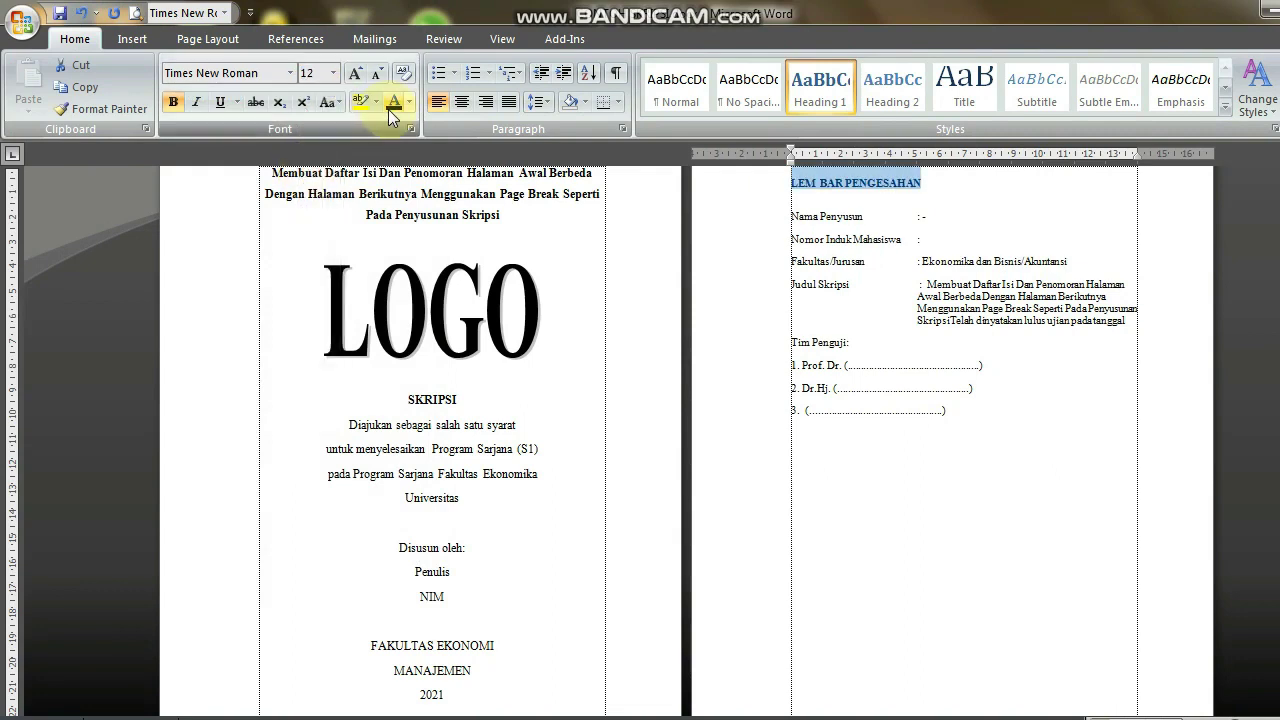
Step: Center the LEM BAR PENGESAHAN heading and set its line spacing to 2,0
{"action": "left_click", "coordinate": [468, 106]}
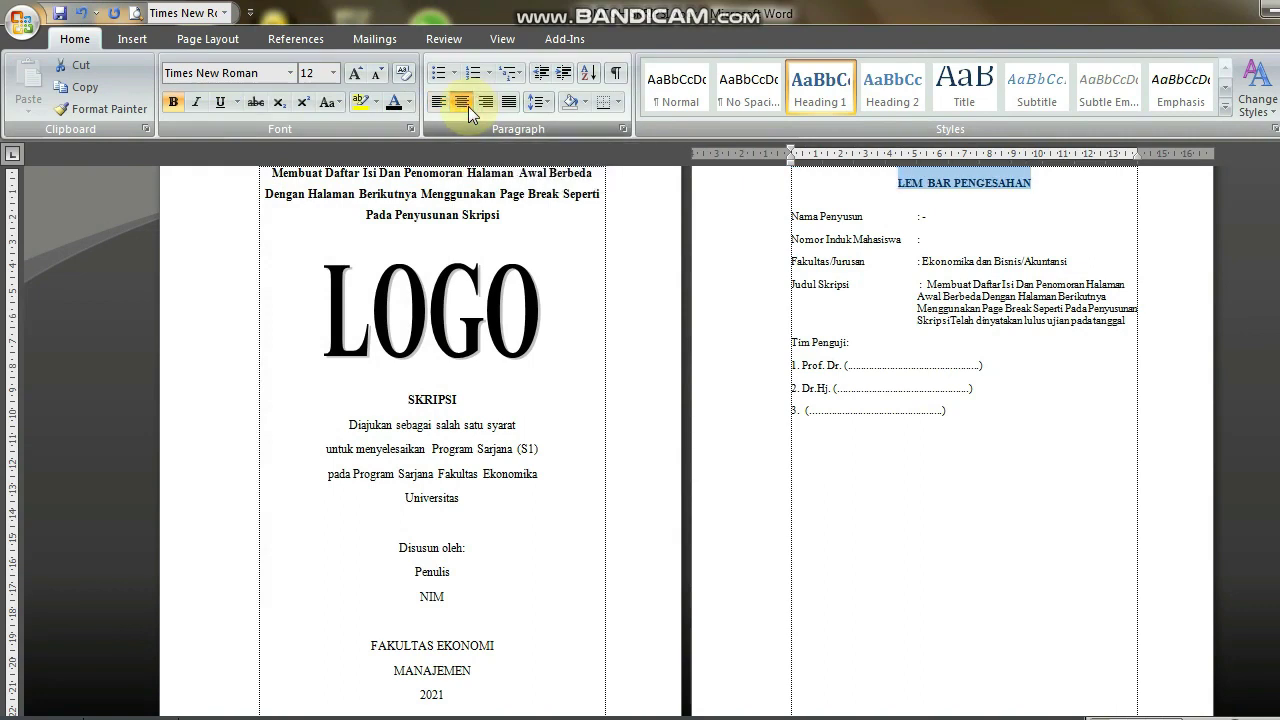
{"action": "left_click", "coordinate": [531, 106]}
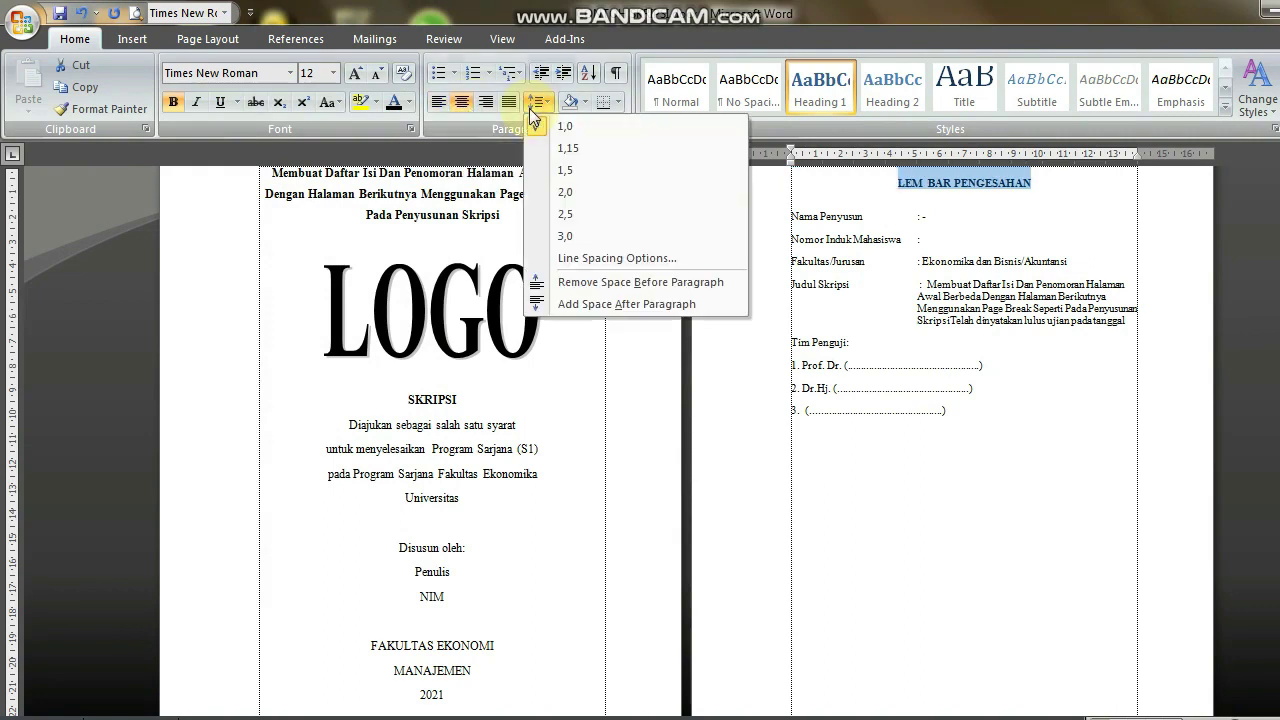
{"action": "left_click", "coordinate": [557, 192]}
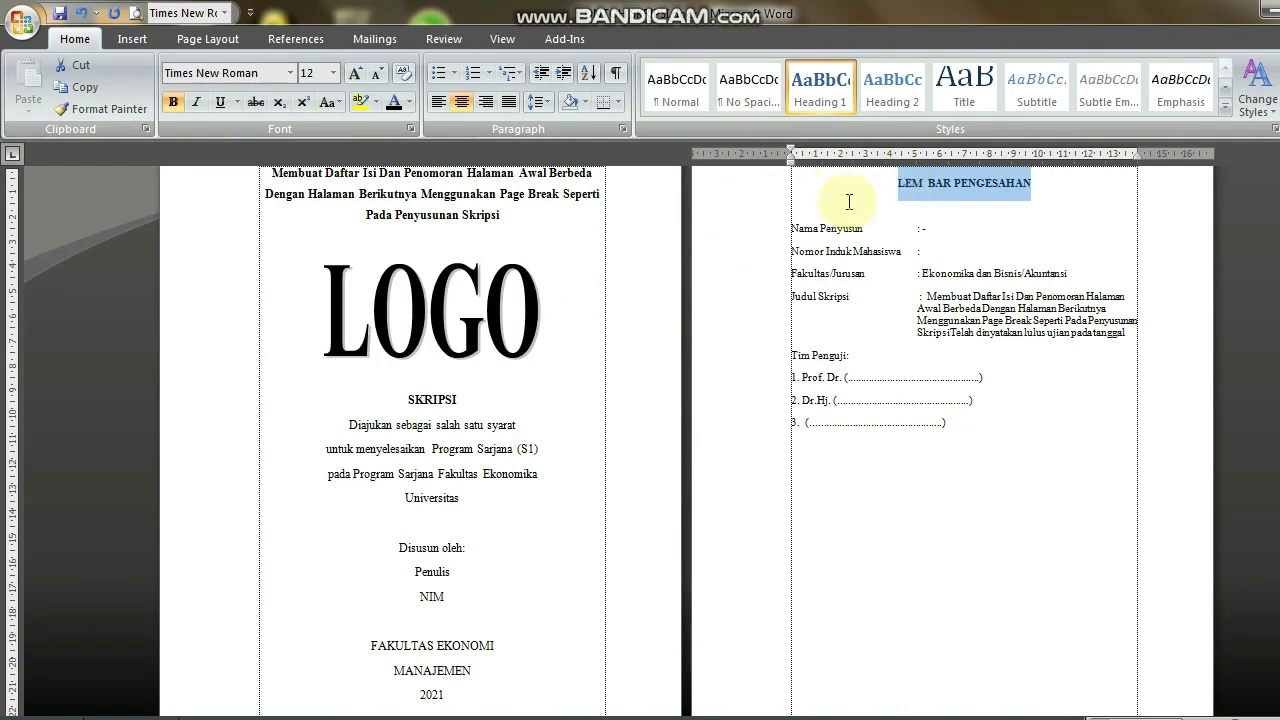
Step: Copy the formatting of the LEM BAR PENGESAHAN heading onto the ABSTRAK title with Format Painter
{"action": "left_click", "coordinate": [121, 113]}
{"action": "left_click", "coordinate": [121, 110]}
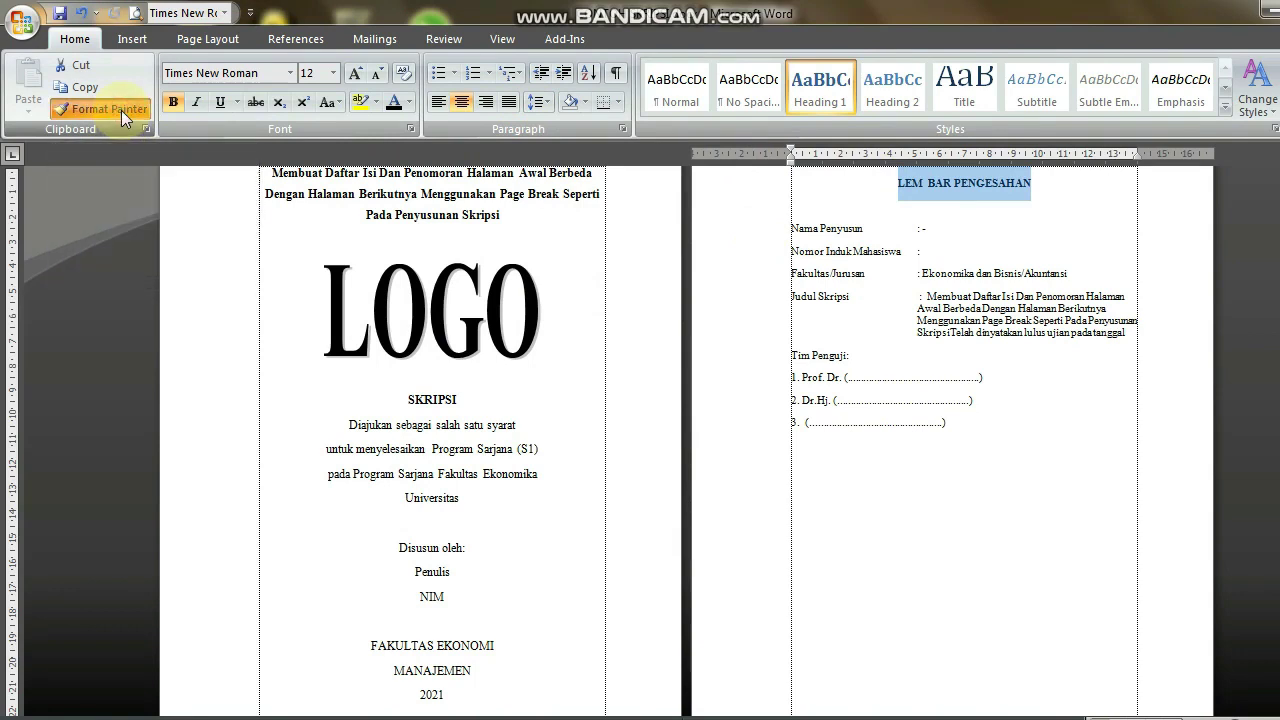
{"action": "key", "text": "Down"}
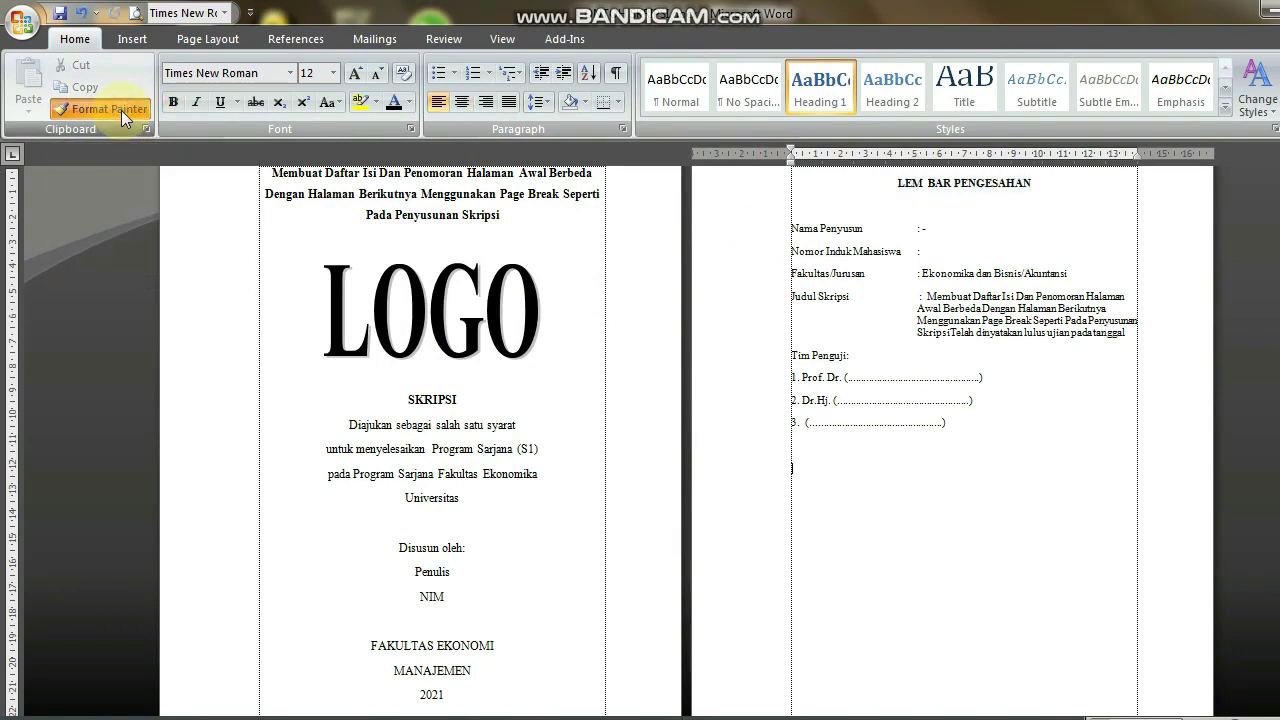
{"action": "key", "text": "ctrl+End"}
{"action": "key", "text": "Down"}
{"action": "key", "text": "Down"}
{"action": "key", "text": "Down"}
{"action": "key", "text": "Down"}
{"action": "key", "text": "Down"}
{"action": "key", "text": "Down"}
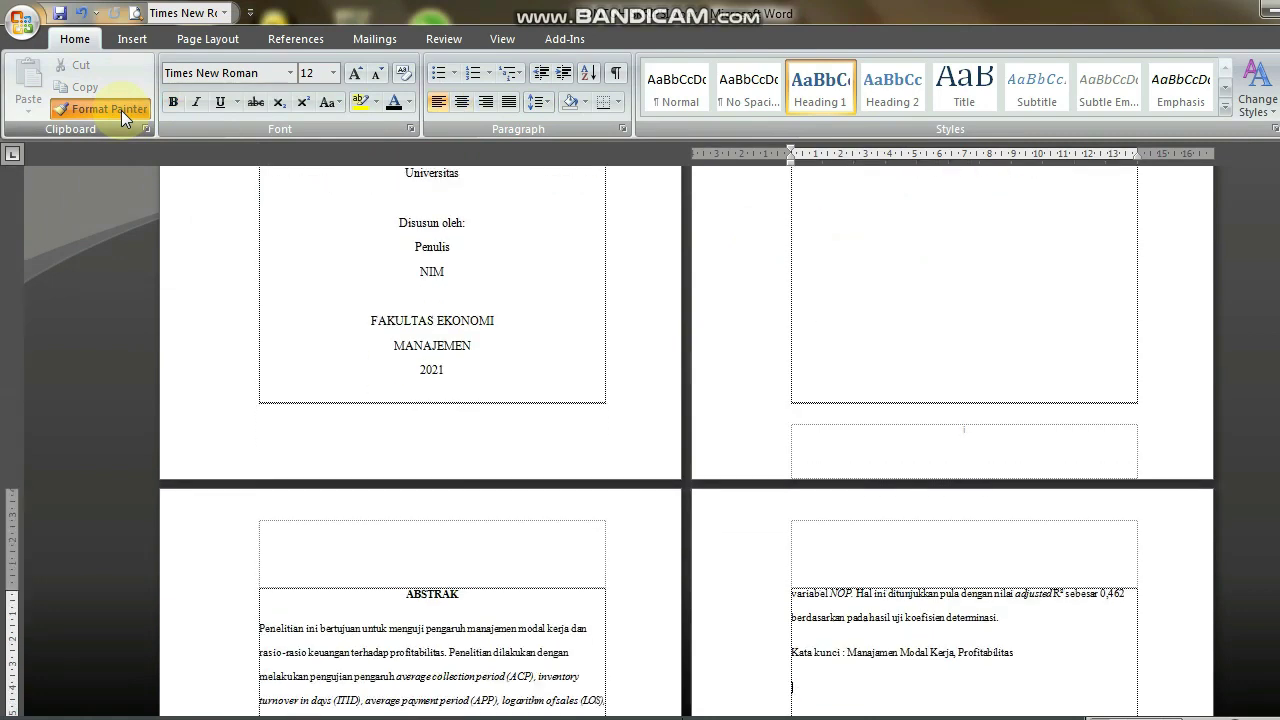
{"action": "key", "text": "Down"}
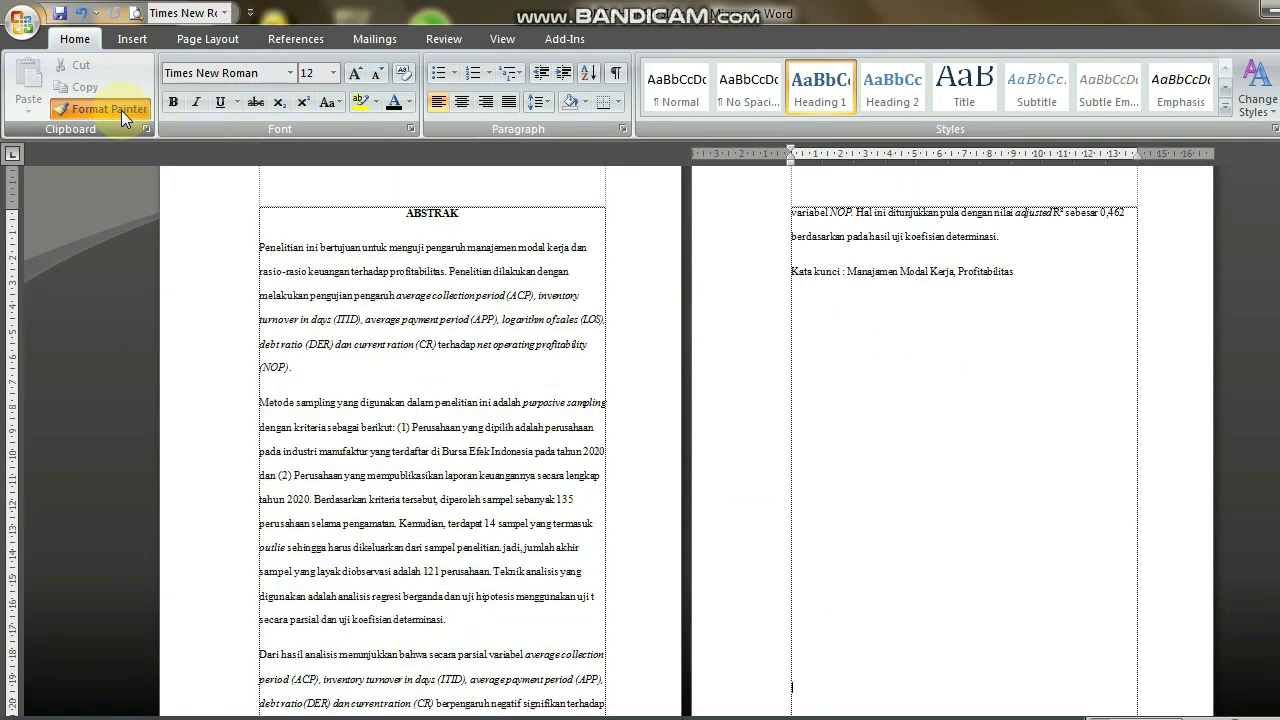
{"action": "left_click", "coordinate": [121, 110]}
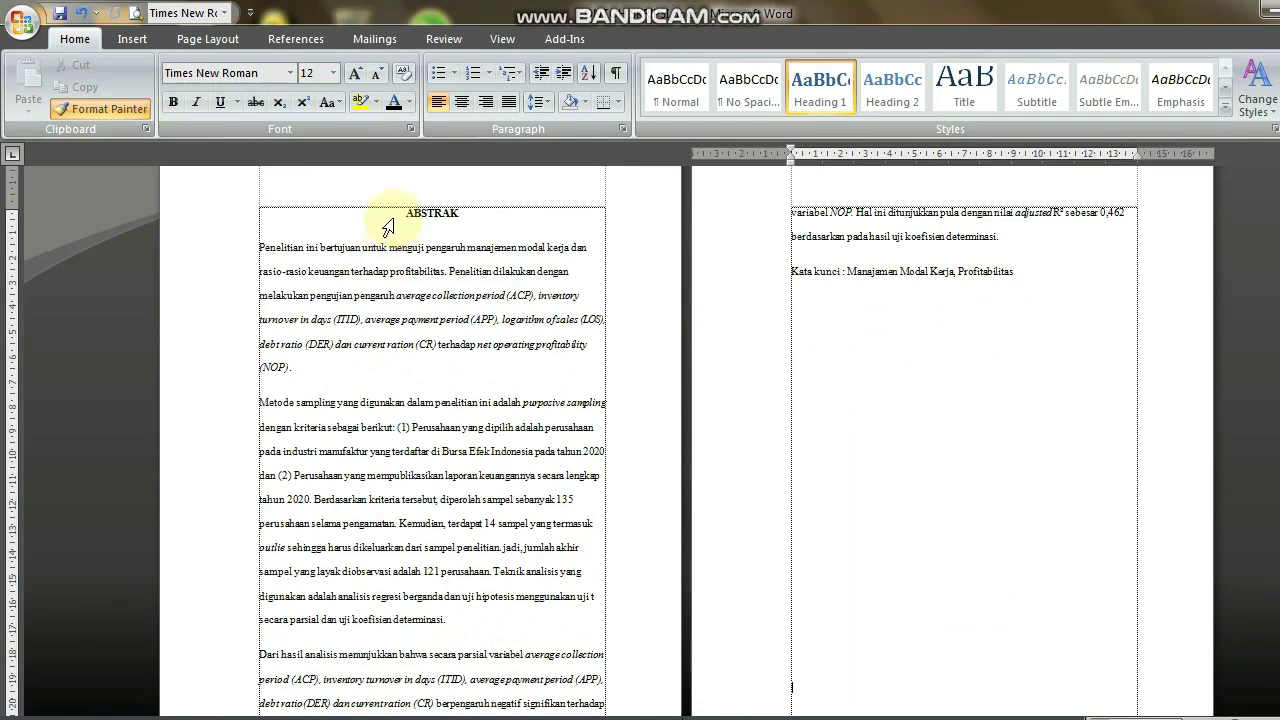
{"action": "left_click_drag", "start_coordinate": [401, 213], "coordinate": [480, 220]}
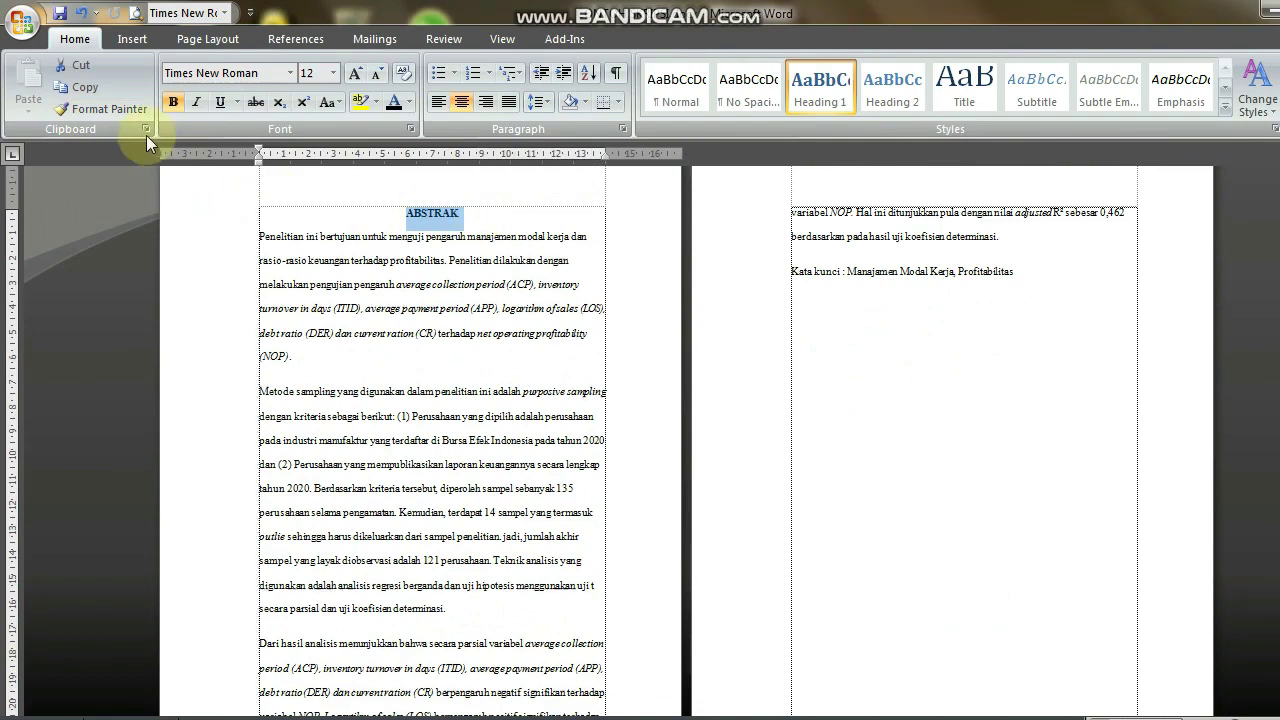
Step: Copy the formatting of the ABSTRAK heading onto the KATA PENGANTAR title with Format Painter
{"action": "left_click", "coordinate": [120, 110]}
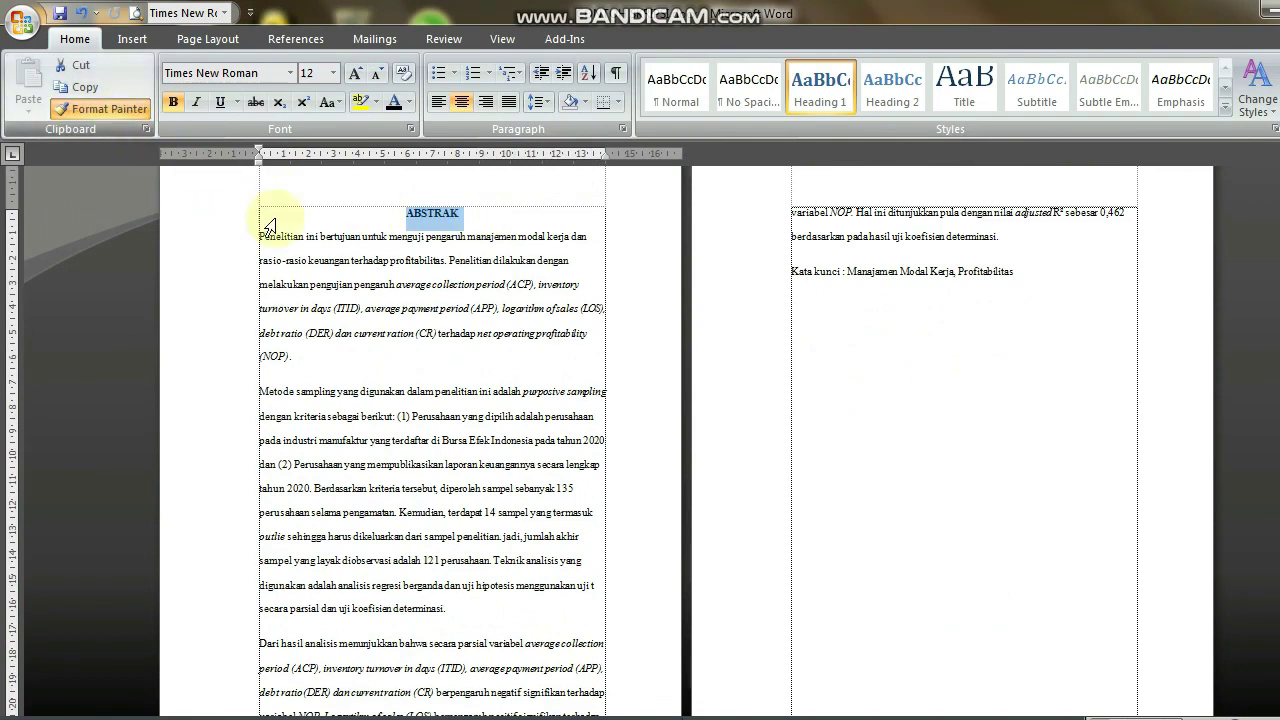
{"action": "left_click", "coordinate": [323, 250]}
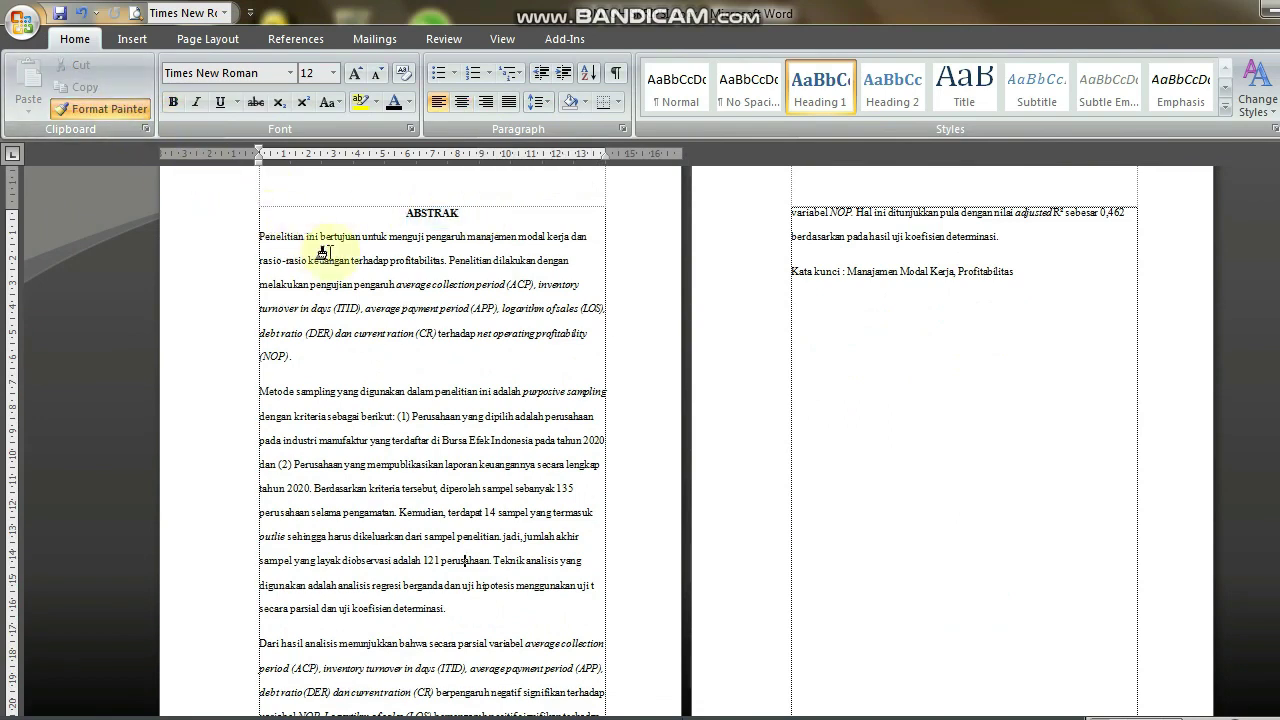
{"action": "key", "text": "Page_Down"}
{"action": "key", "text": "Page_Down"}
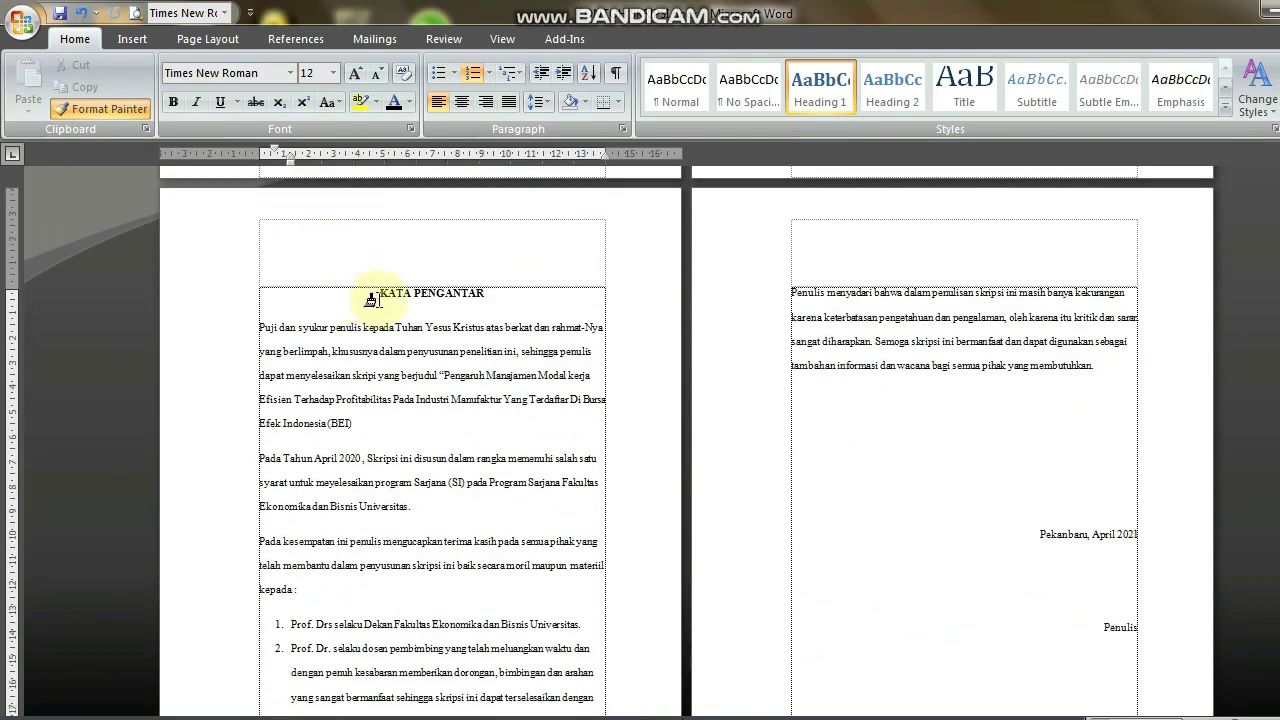
{"action": "left_click_drag", "start_coordinate": [371, 298], "coordinate": [537, 303]}
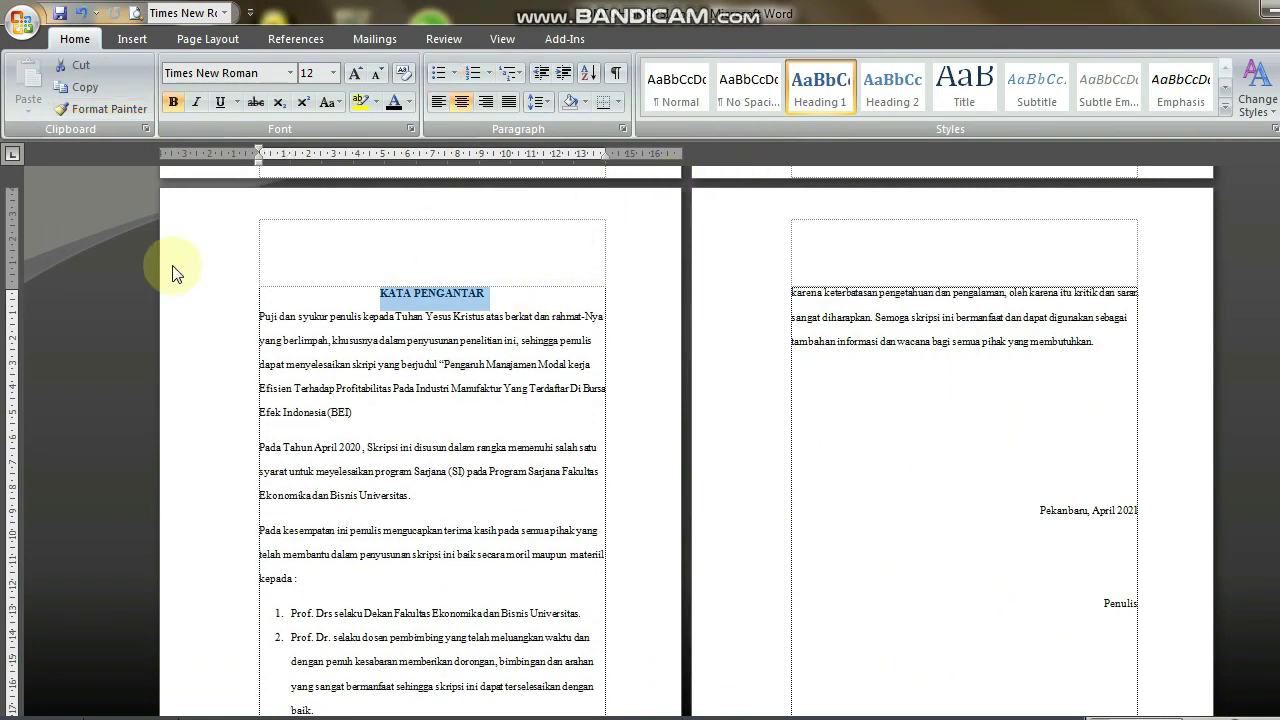
Step: Copy the formatting of the KATA PENGANTAR heading onto the DAFTAR ISI title with Format Painter
{"action": "left_click", "coordinate": [110, 114]}
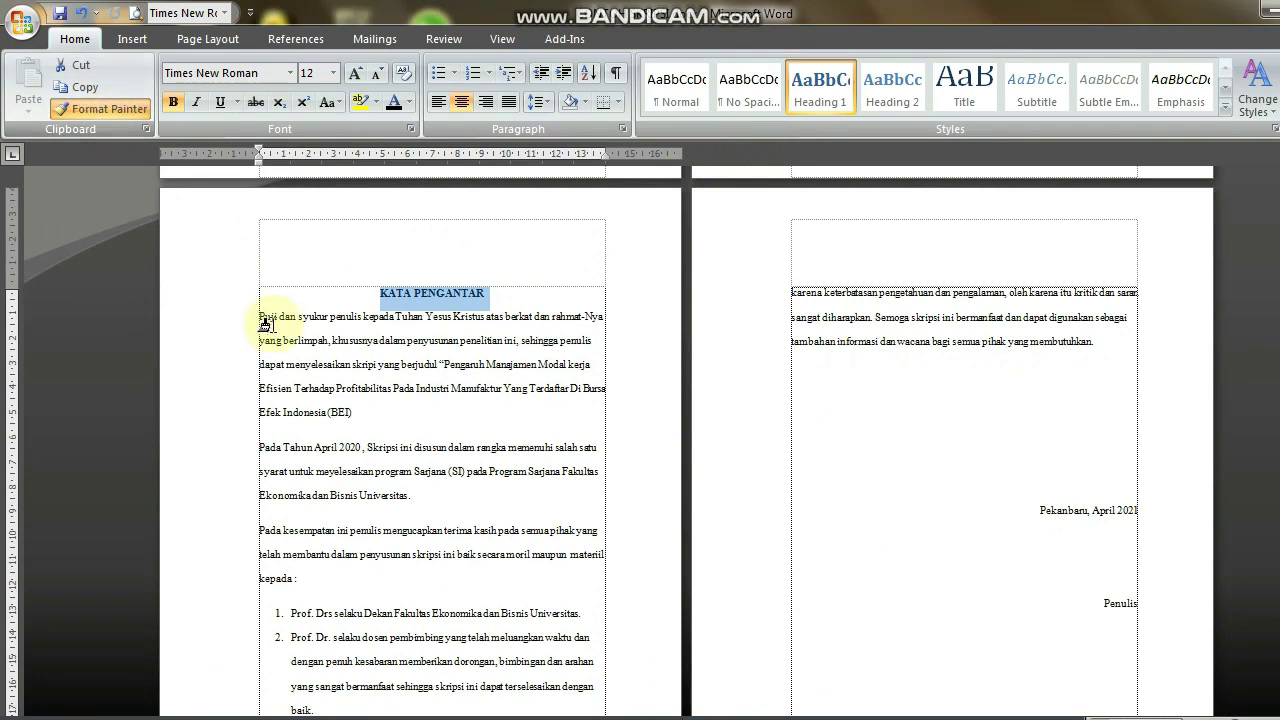
{"action": "left_click", "coordinate": [352, 322]}
{"action": "scroll", "coordinate": [352, 322], "scroll_direction": "down", "scroll_amount": 12}
{"action": "scroll", "coordinate": [354, 332], "scroll_direction": "down", "scroll_amount": 1}
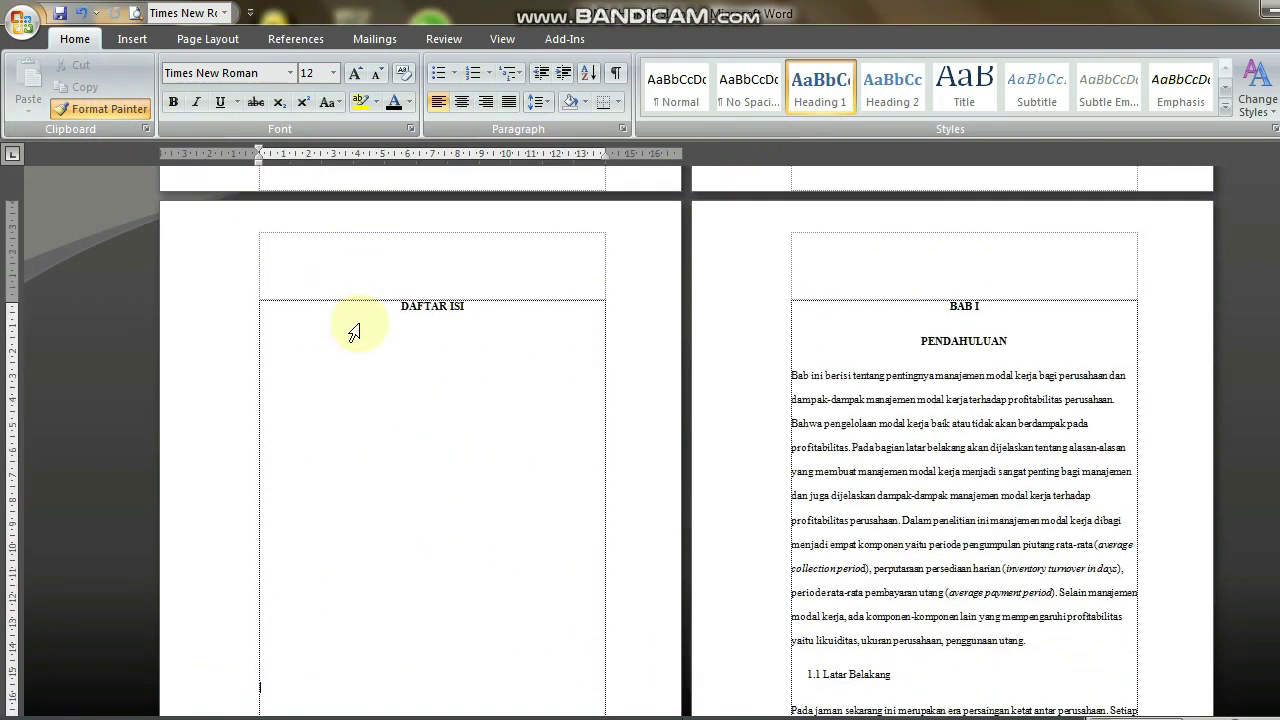
{"action": "left_click_drag", "start_coordinate": [391, 307], "coordinate": [520, 315]}
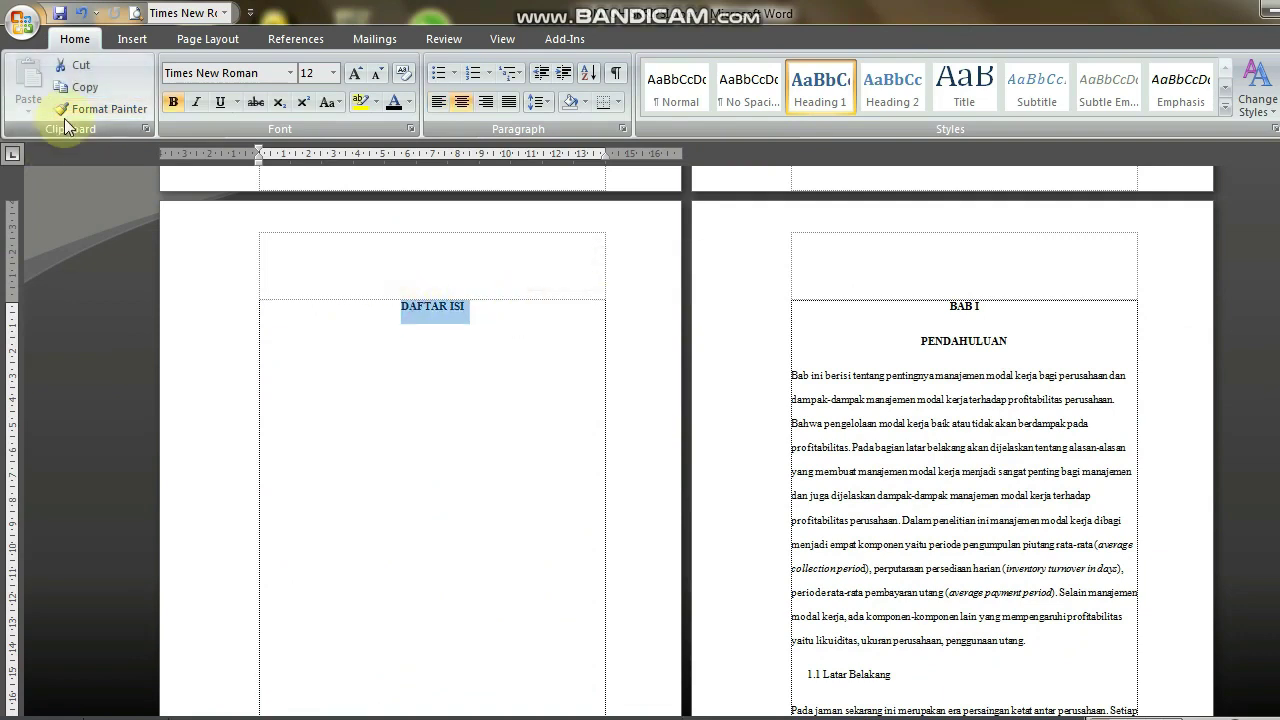
Step: Copy the formatting of the DAFTAR ISI heading onto the BAB I PENDAHULUAN title with Format Painter
{"action": "left_click", "coordinate": [84, 109]}
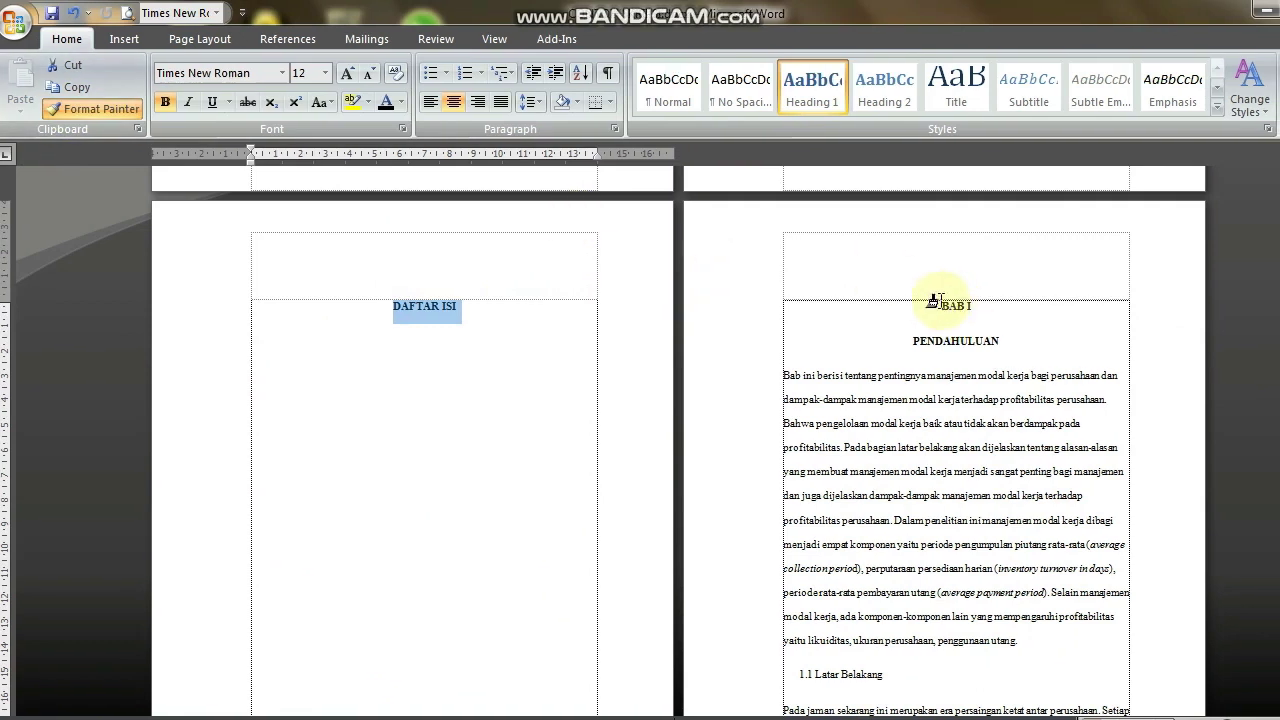
{"action": "left_click_drag", "start_coordinate": [933, 304], "coordinate": [1013, 347]}
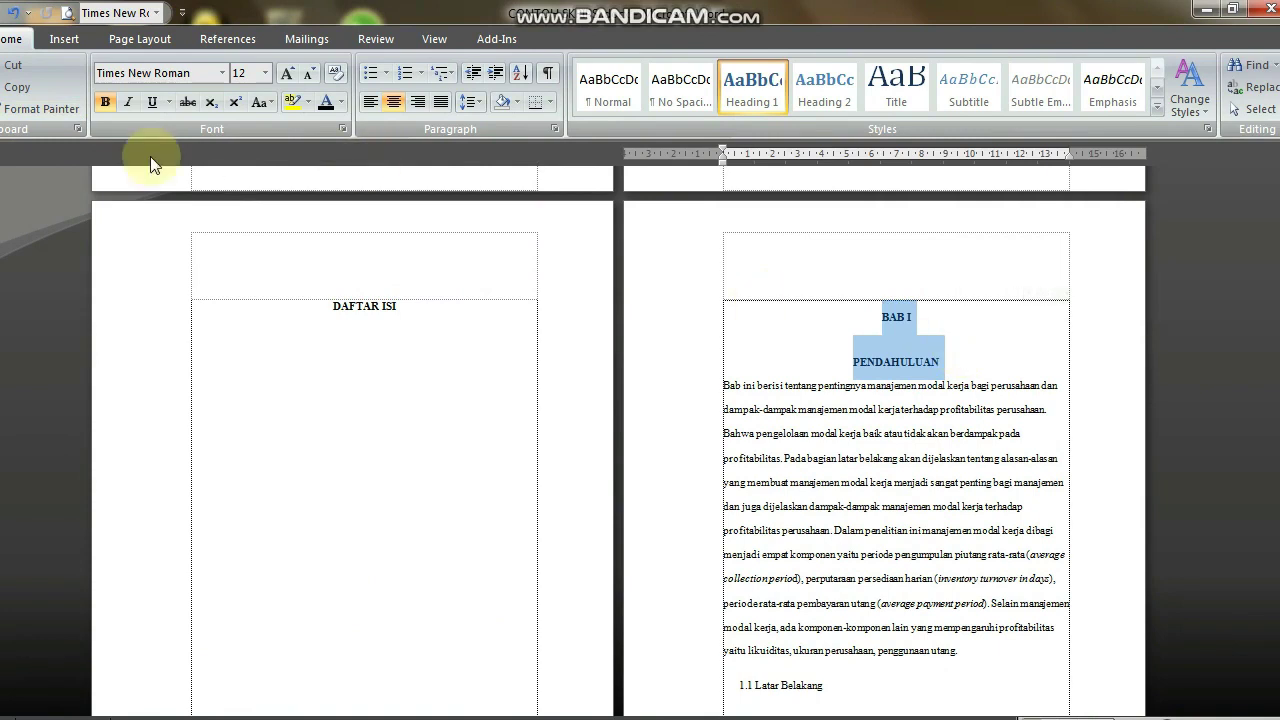
Step: Copy the formatting of the BAB I PENDAHULUAN heading onto the BAB II TINJAUAN PUSTAKA title with Format Painter
{"action": "left_click", "coordinate": [83, 110]}
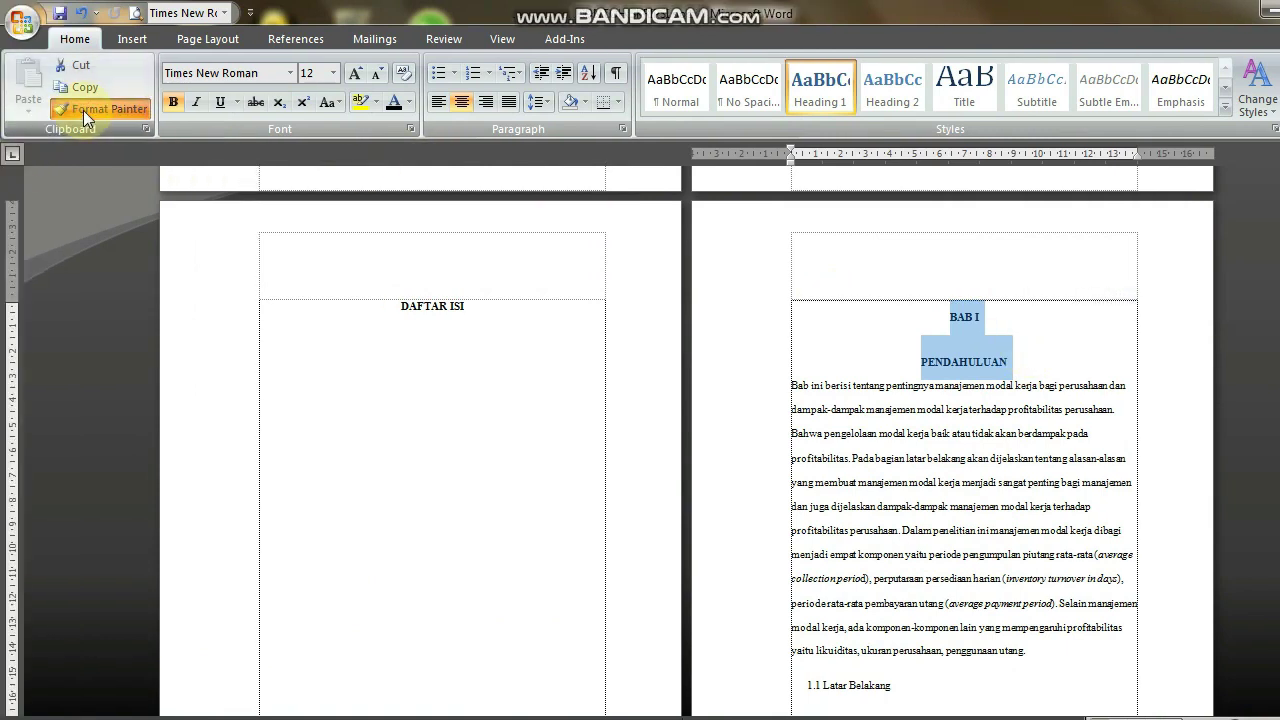
{"action": "key", "text": "Page_Down"}
{"action": "key", "text": "Page_Down"}
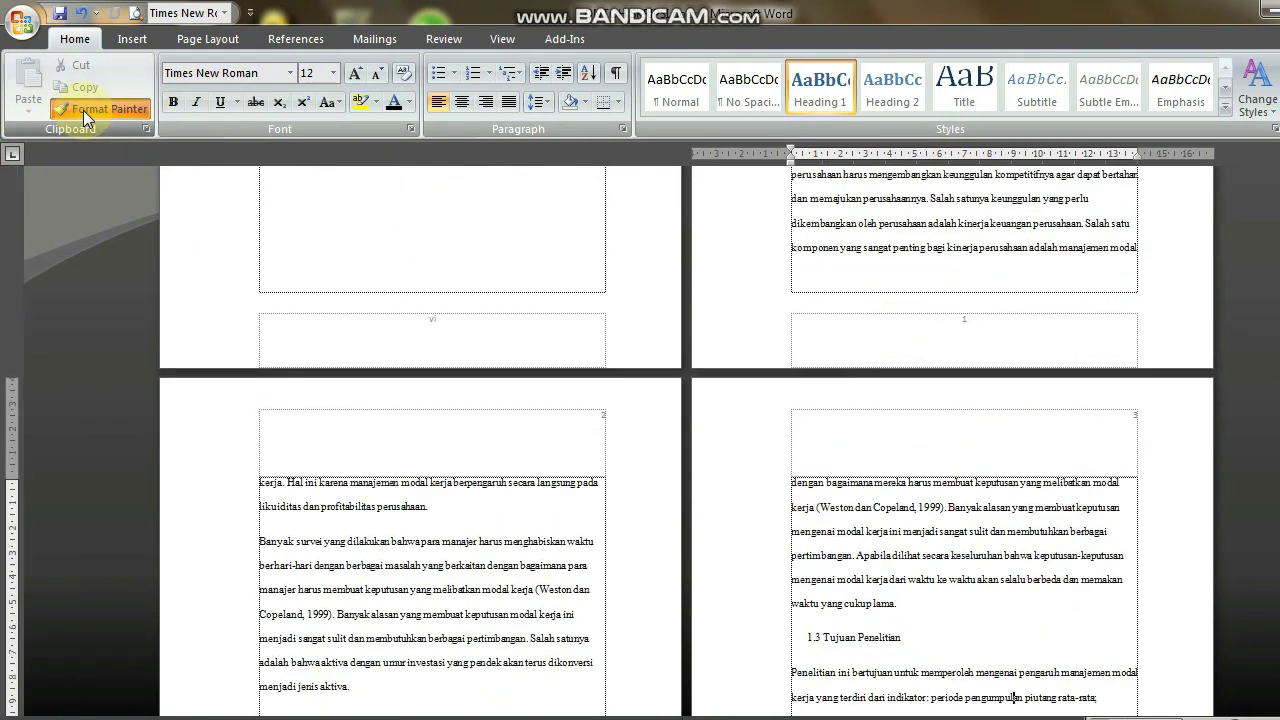
{"action": "key", "text": "Page_Down"}
{"action": "key", "text": "Down"}
{"action": "key", "text": "Down"}
{"action": "key", "text": "Down"}
{"action": "key", "text": "Down"}
{"action": "key", "text": "Down"}
{"action": "key", "text": "Down"}
{"action": "key", "text": "Down"}
{"action": "key", "text": "Down"}
{"action": "key", "text": "Down"}
{"action": "key", "text": "Down"}
{"action": "key", "text": "Down"}
{"action": "key", "text": "Down"}
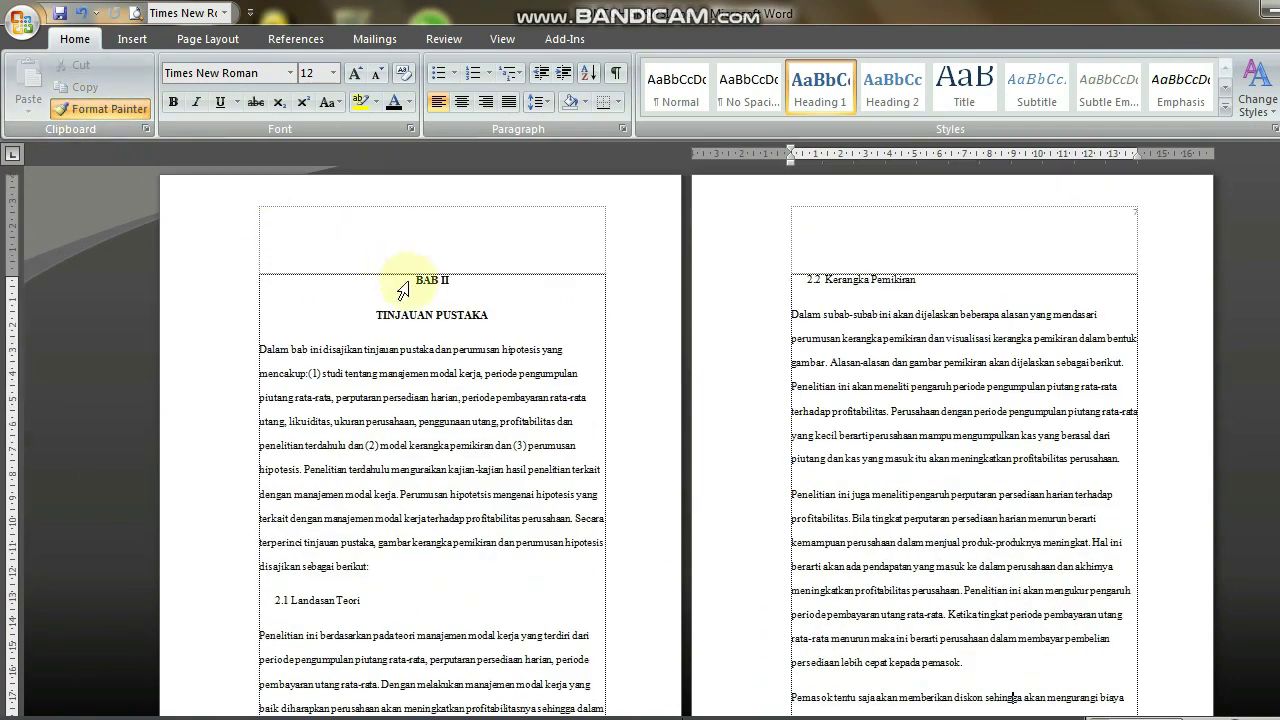
{"action": "left_click_drag", "start_coordinate": [408, 280], "coordinate": [498, 330]}
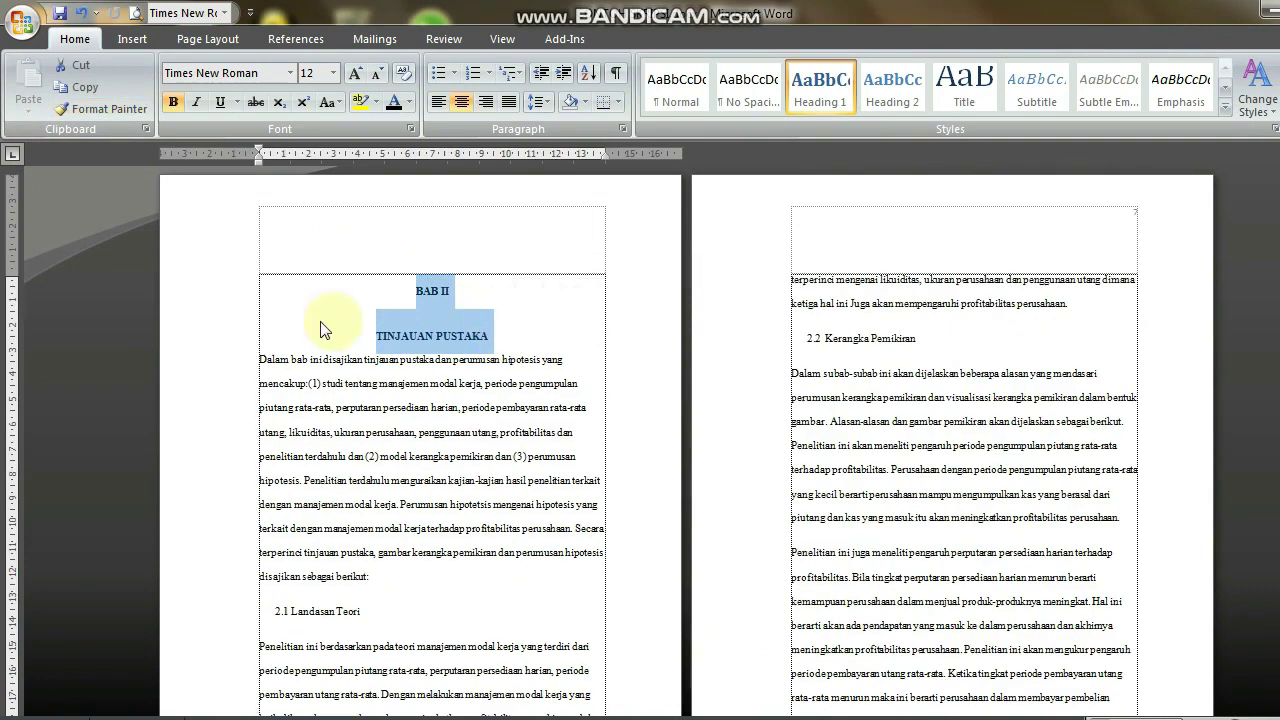
Step: Copy the formatting of the BAB II TINJAUAN PUSTAKA heading onto the BAB III METODE PENELITIAN title with Format Painter
{"action": "left_click", "coordinate": [111, 116]}
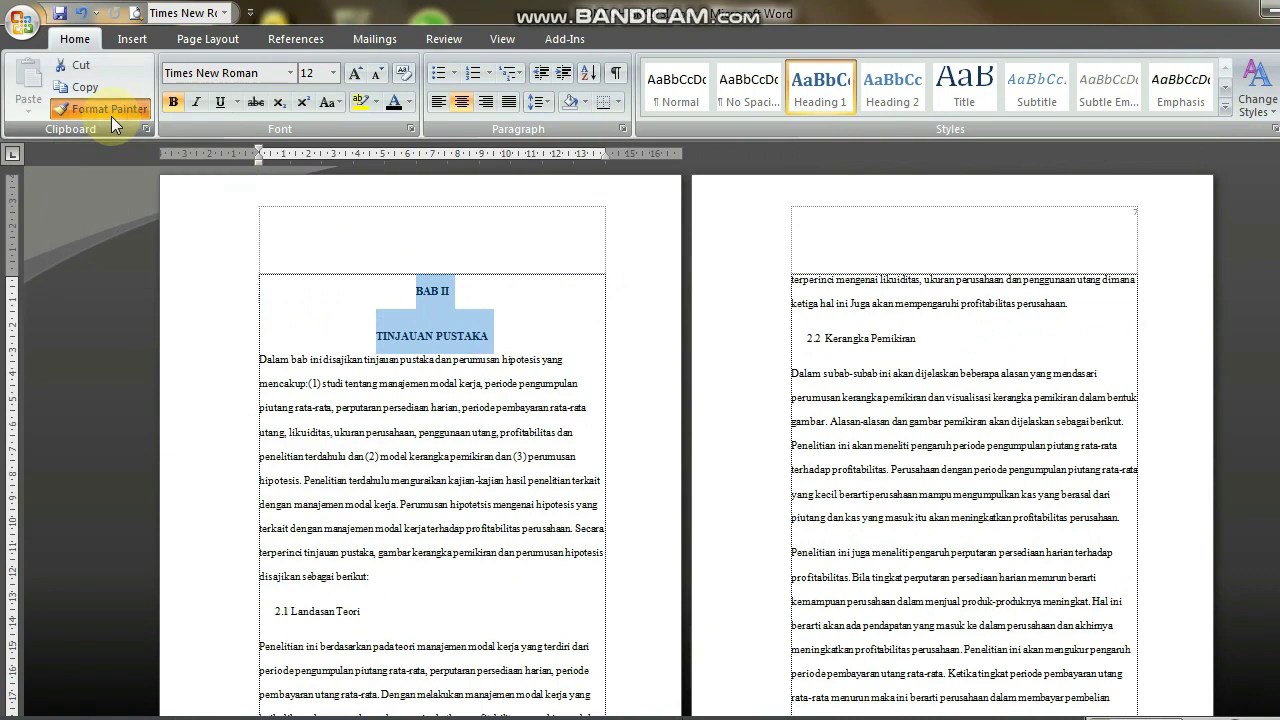
{"action": "left_click", "coordinate": [560, 352]}
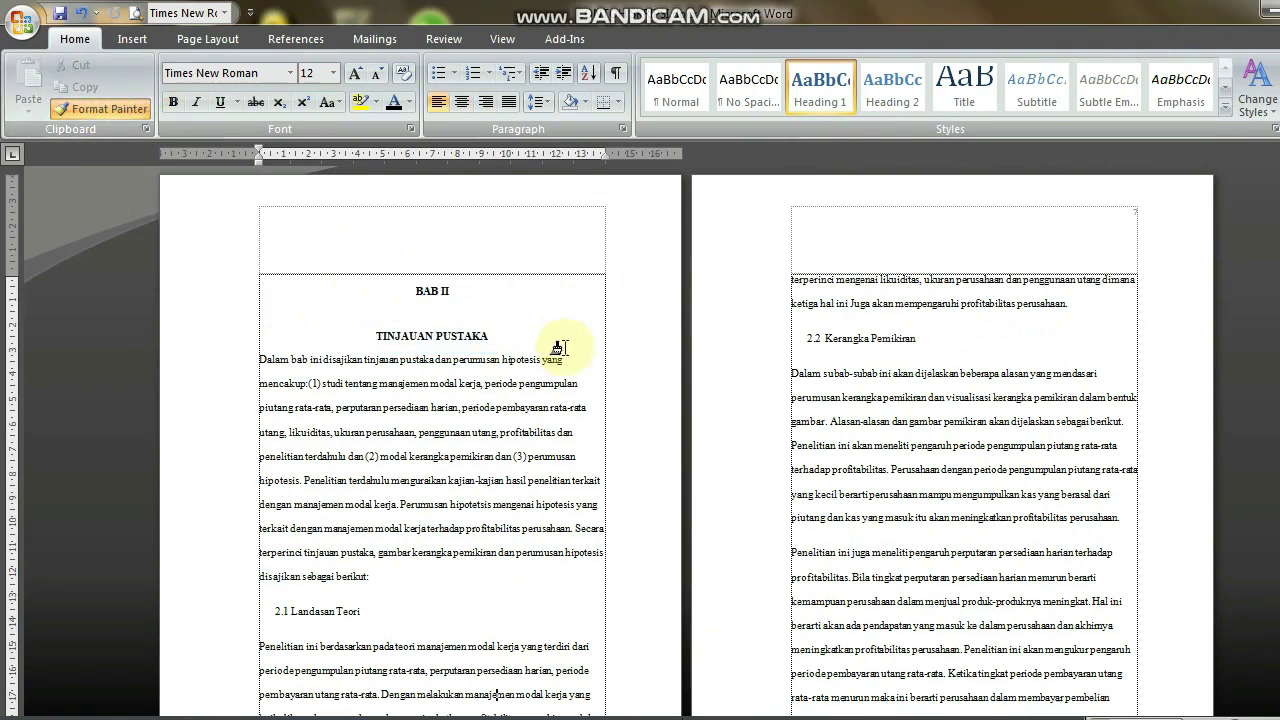
{"action": "scroll", "coordinate": [560, 347], "scroll_direction": "down", "scroll_amount": 15}
{"action": "scroll", "coordinate": [557, 347], "scroll_direction": "down", "scroll_amount": 6}
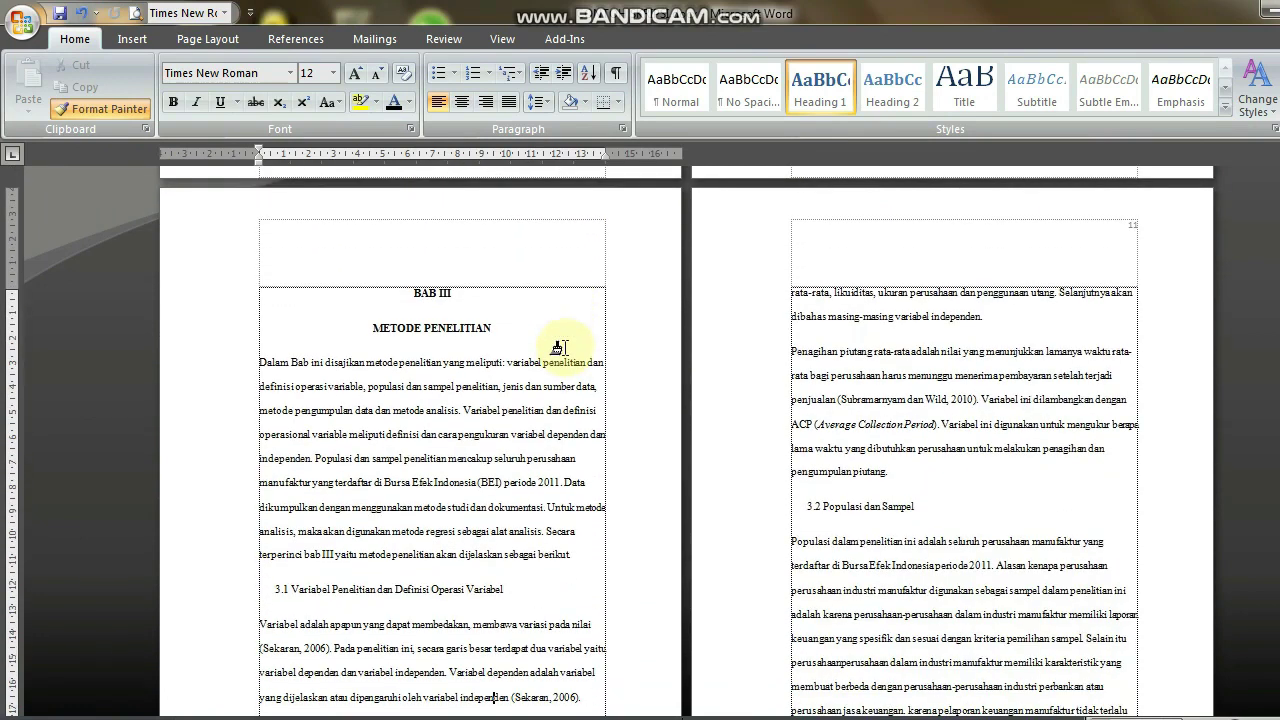
{"action": "left_click_drag", "start_coordinate": [410, 293], "coordinate": [533, 331]}
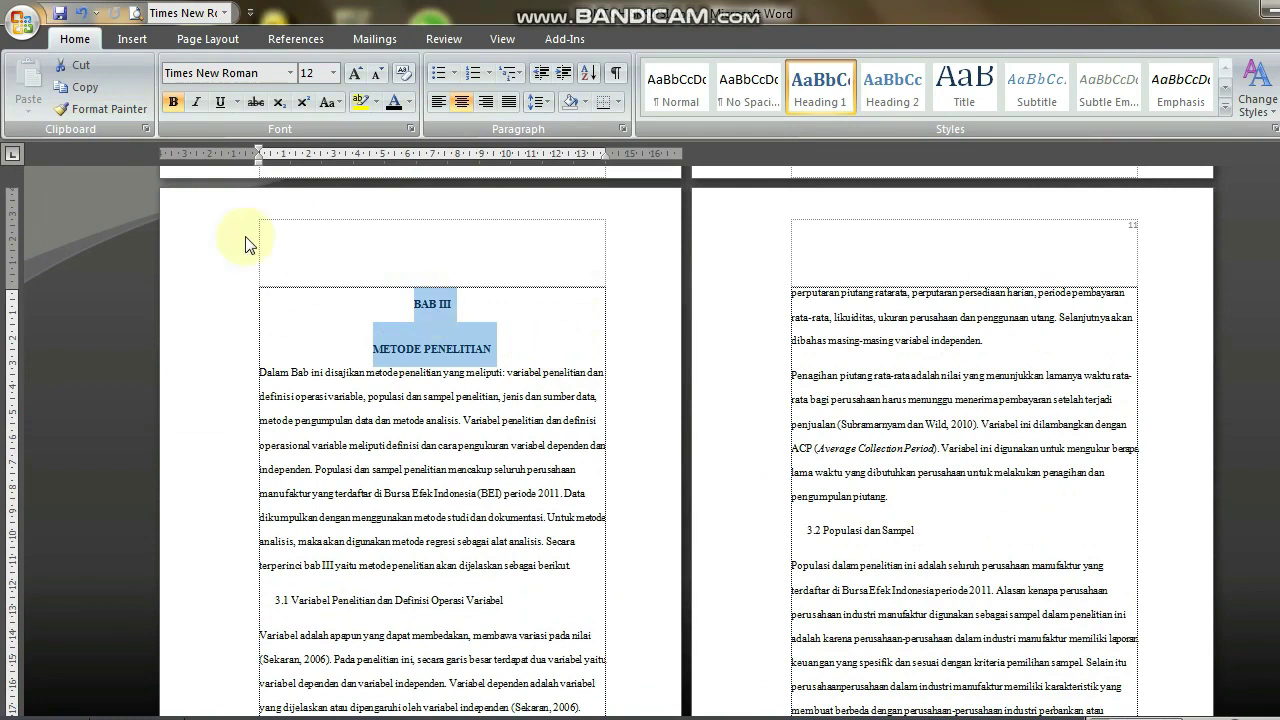
Step: Copy the formatting of the BAB III METODE PENELITIAN heading onto the BAB IV PENUTUP title with Format Painter
{"action": "left_click", "coordinate": [105, 107]}
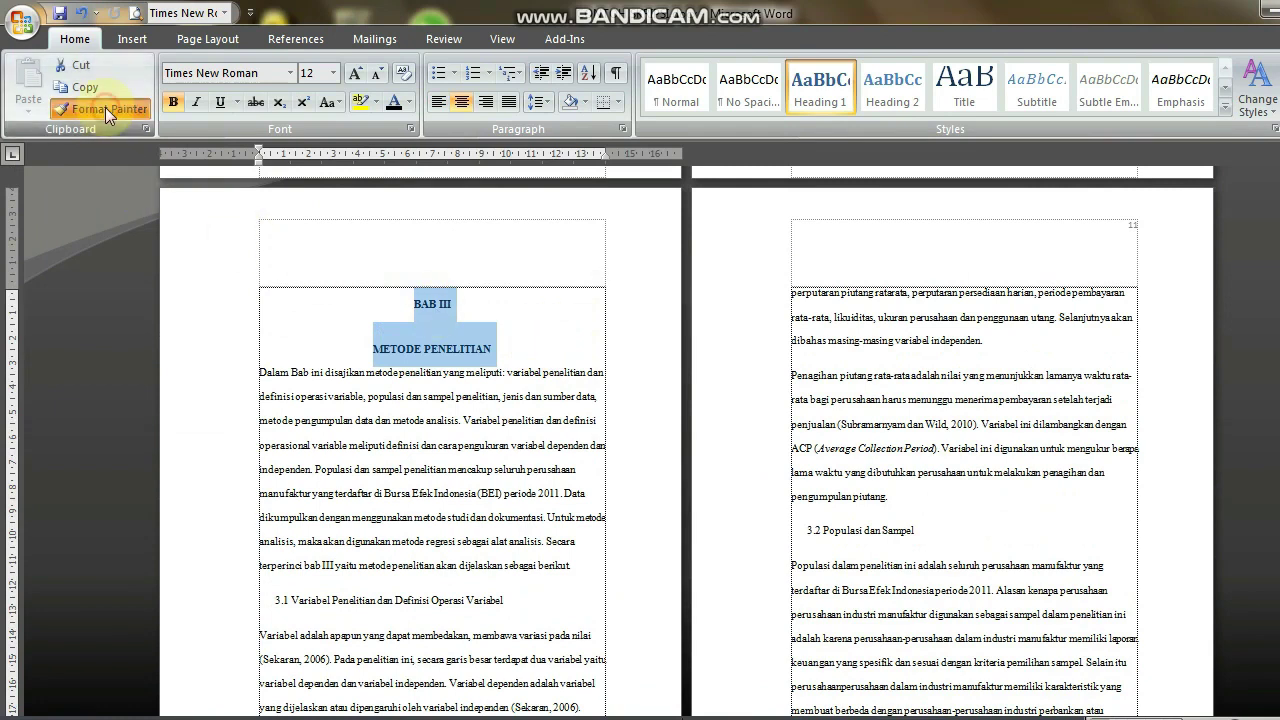
{"action": "key", "text": "ctrl+End"}
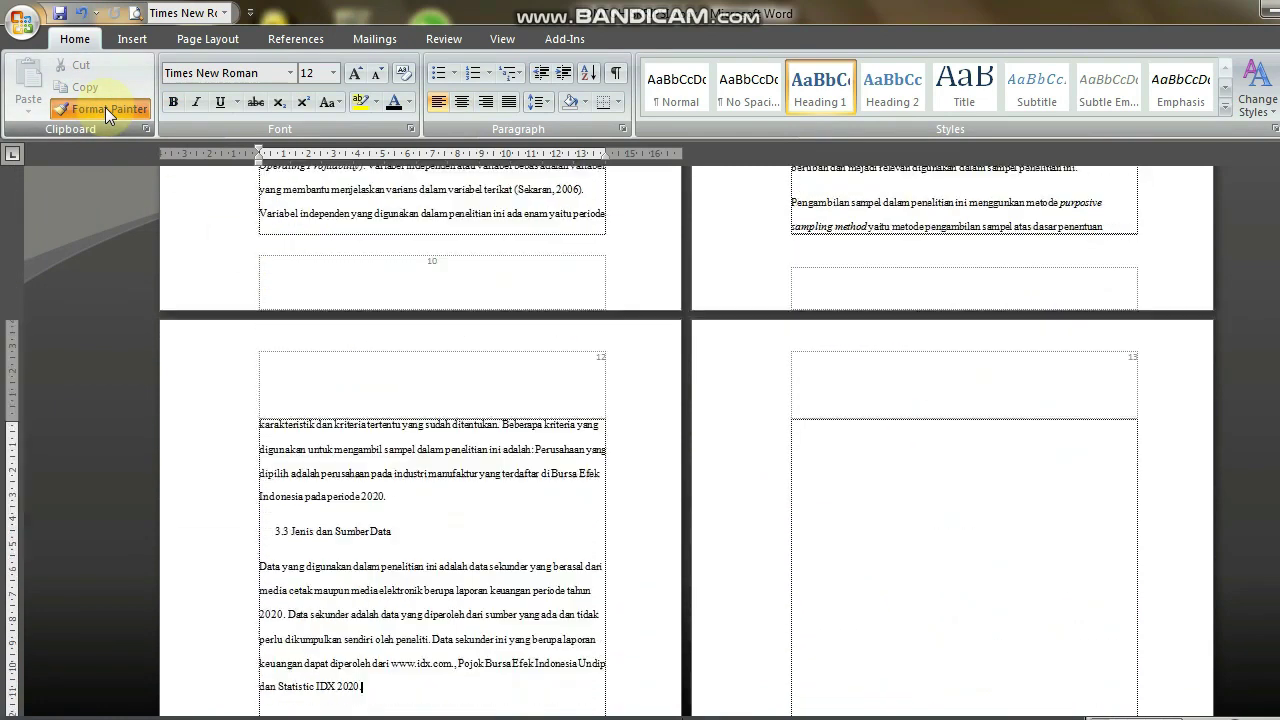
{"action": "key", "text": "Down"}
{"action": "key", "text": "Down"}
{"action": "key", "text": "Down"}
{"action": "key", "text": "Down"}
{"action": "key", "text": "Down"}
{"action": "key", "text": "Down"}
{"action": "key", "text": "Down"}
{"action": "key", "text": "Down"}
{"action": "key", "text": "Down"}
{"action": "key", "text": "Down"}
{"action": "key", "text": "Down"}
{"action": "key", "text": "Down"}
{"action": "key", "text": "Down"}
{"action": "key", "text": "Down"}
{"action": "key", "text": "Down"}
{"action": "key", "text": "Down"}
{"action": "key", "text": "Down"}
{"action": "key", "text": "Down"}
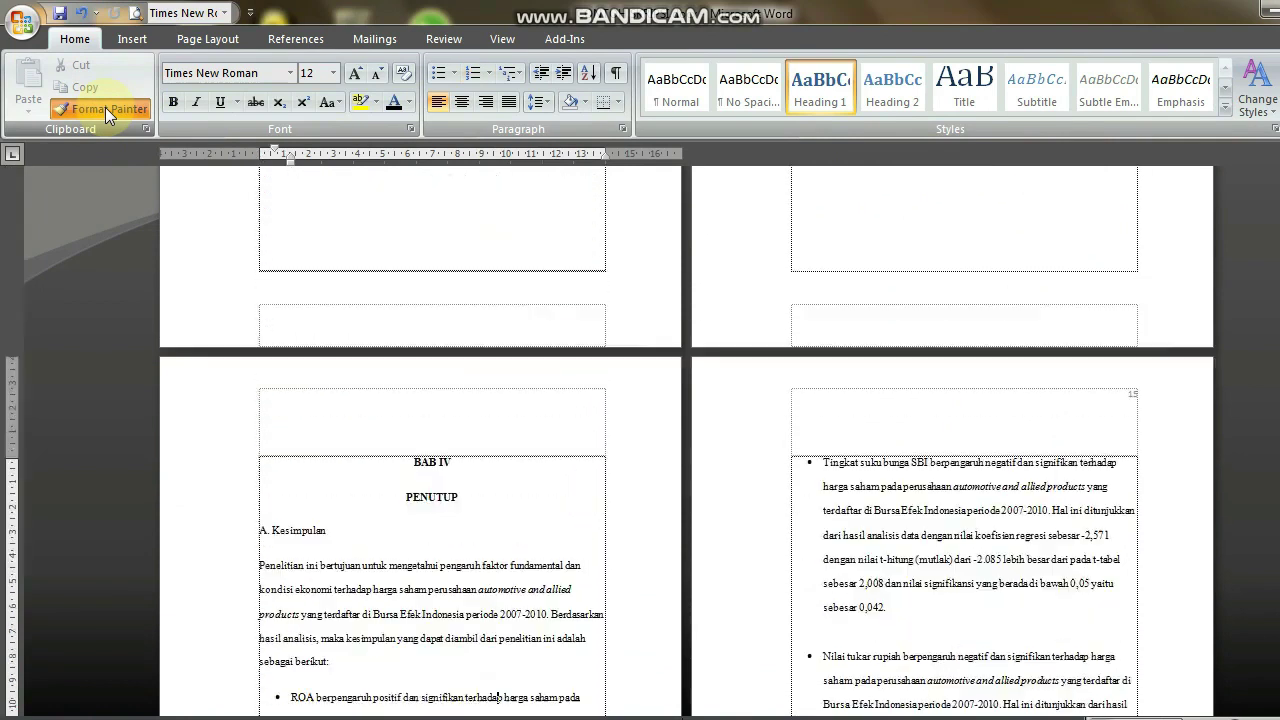
{"action": "key", "text": "Down"}
{"action": "key", "text": "Down"}
{"action": "key", "text": "Down"}
{"action": "key", "text": "Down"}
{"action": "key", "text": "Down"}
{"action": "key", "text": "Down"}
{"action": "key", "text": "Down"}
{"action": "key", "text": "Down"}
{"action": "key", "text": "Down"}
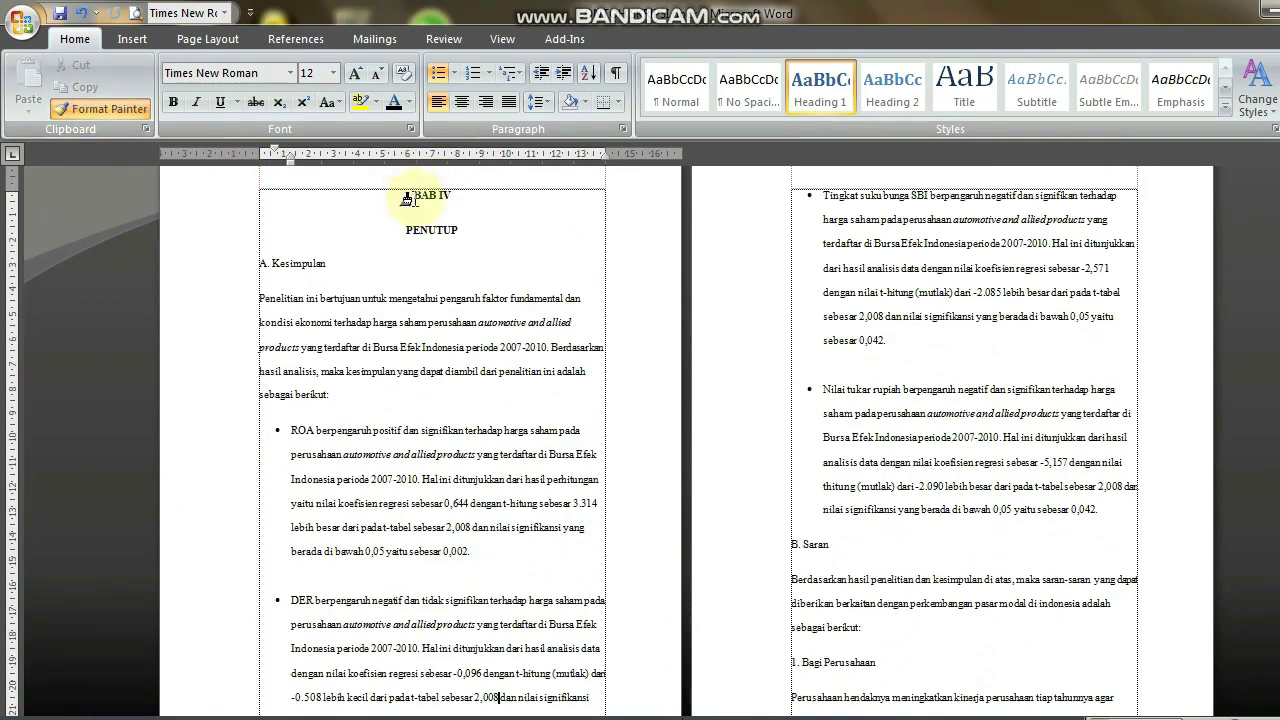
{"action": "left_click_drag", "start_coordinate": [407, 198], "coordinate": [486, 232]}
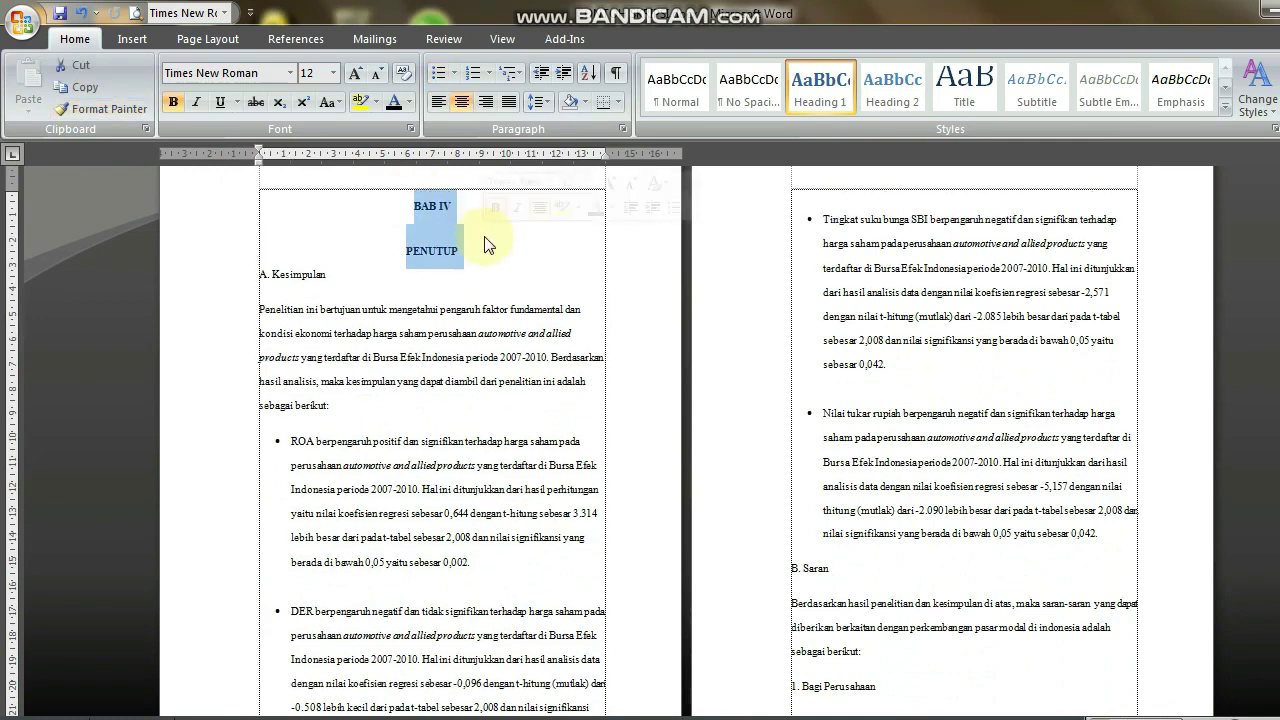
Step: Copy the formatting of the BAB IV PENUTUP heading onto the DAFTAR PUSTAKA title with Format Painter
{"action": "left_click", "coordinate": [99, 114]}
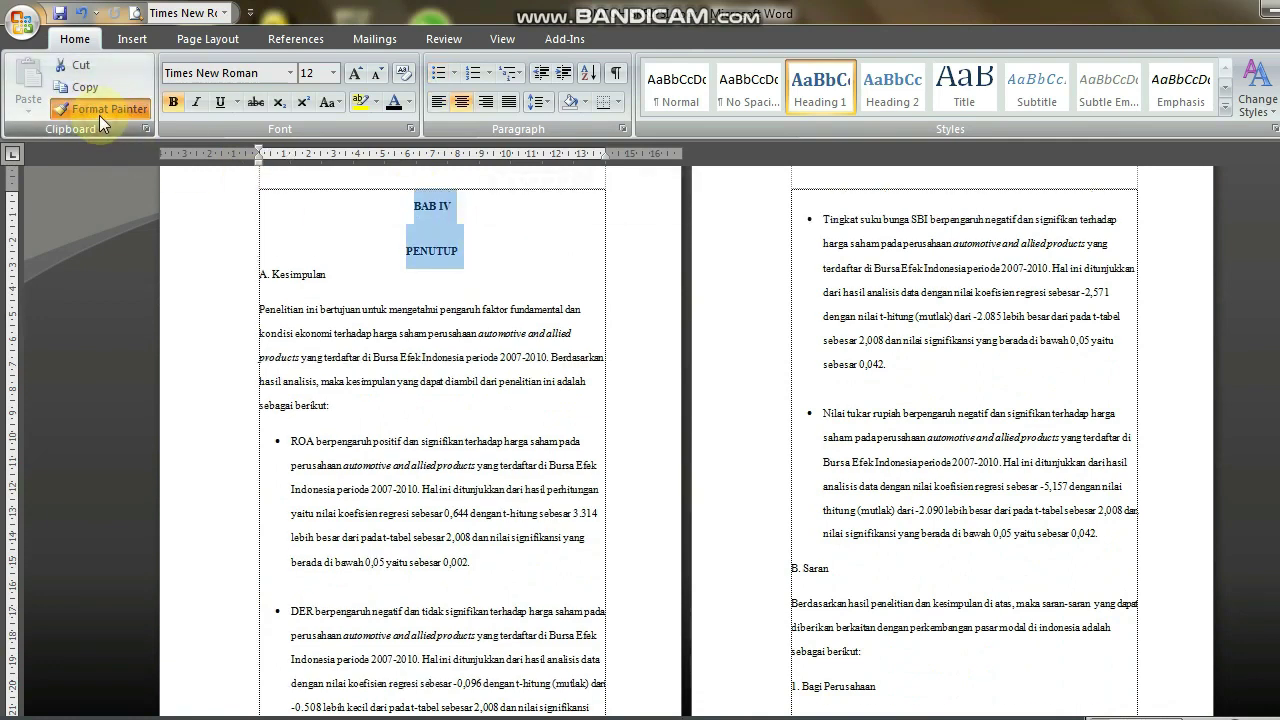
{"action": "key", "text": "Down"}
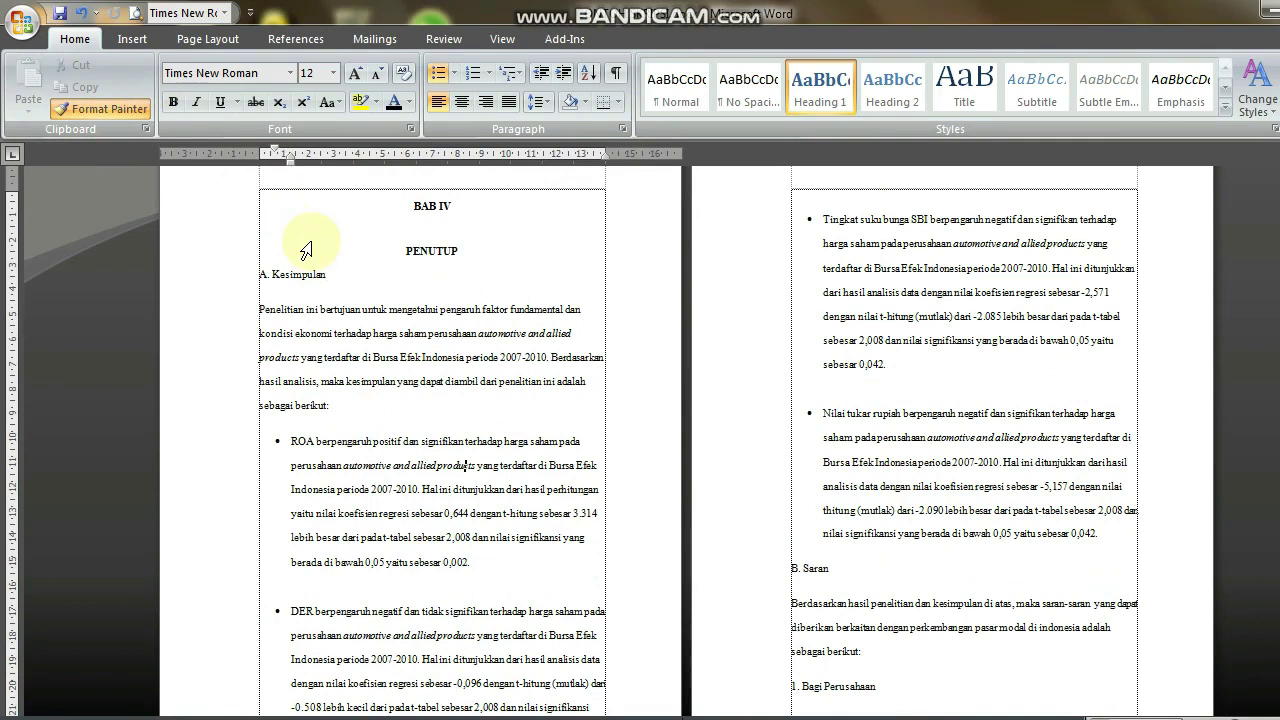
{"action": "scroll", "coordinate": [310, 250], "scroll_direction": "down", "scroll_amount": 15}
{"action": "scroll", "coordinate": [312, 250], "scroll_direction": "down", "scroll_amount": 5}
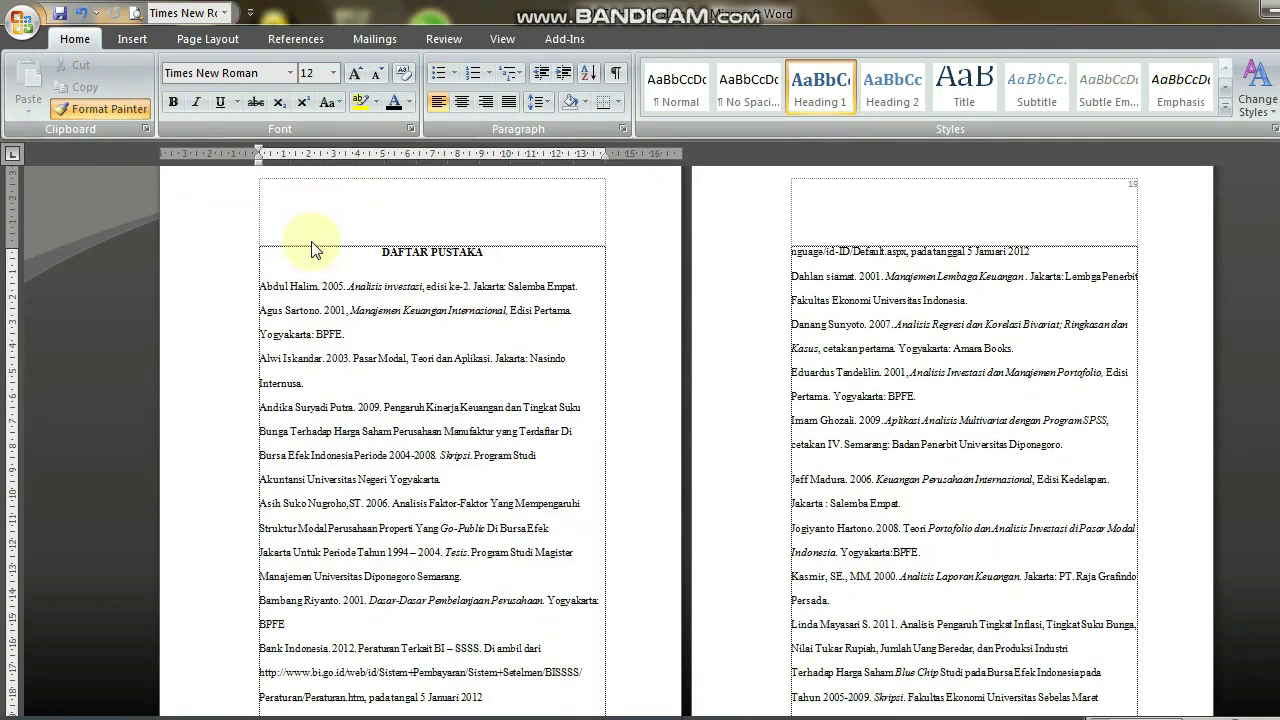
{"action": "left_click_drag", "start_coordinate": [376, 254], "coordinate": [512, 246]}
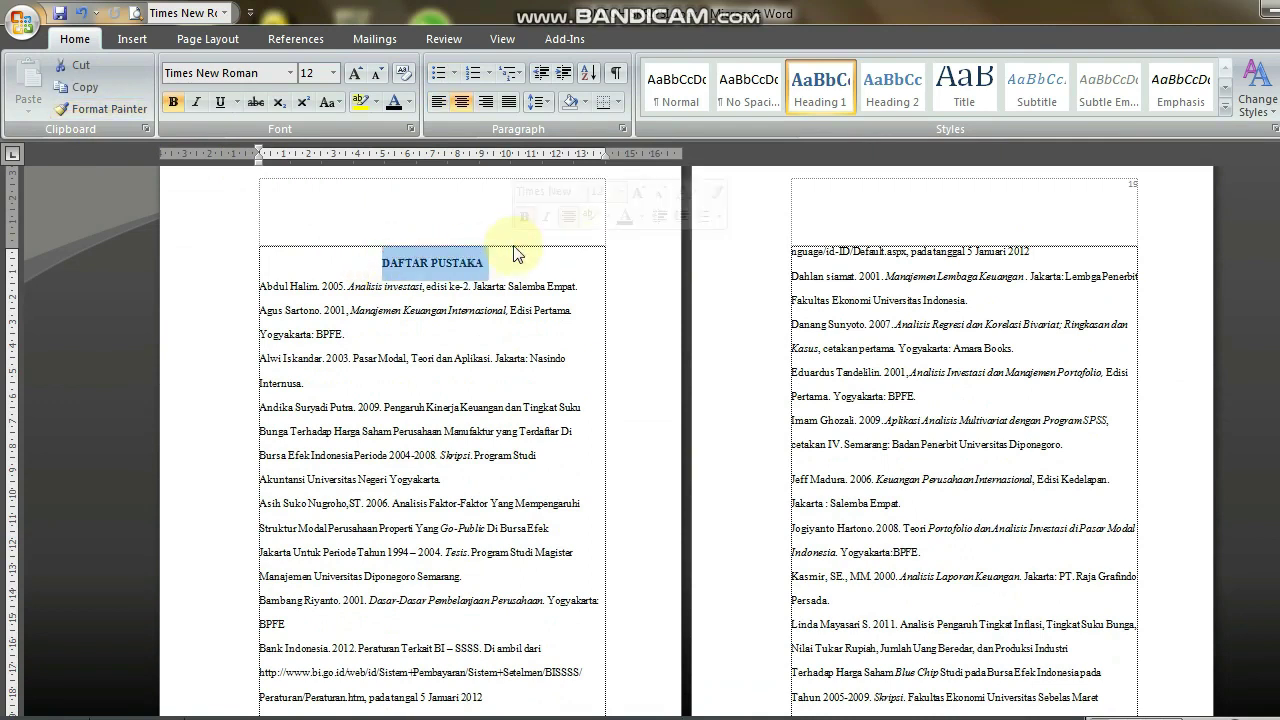
Step: Go back through the chapters from DAFTAR PUSTAKA to the 1.1 Latar Belakang subheading in BAB I PENDAHULUAN
{"action": "key", "text": "Up"}
{"action": "key", "text": "Up"}
{"action": "key", "text": "Up"}
{"action": "key", "text": "Up"}
{"action": "key", "text": "Up"}
{"action": "key", "text": "Up"}
{"action": "key", "text": "Up"}
{"action": "key", "text": "Up"}
{"action": "key", "text": "Up"}
{"action": "key", "text": "Up"}
{"action": "key", "text": "Up"}
{"action": "key", "text": "Up"}
{"action": "key", "text": "Up"}
{"action": "key", "text": "Up"}
{"action": "key", "text": "Up"}
{"action": "key", "text": "Up"}
{"action": "key", "text": "Up"}
{"action": "key", "text": "Up"}
{"action": "key", "text": "Up"}
{"action": "key", "text": "Up"}
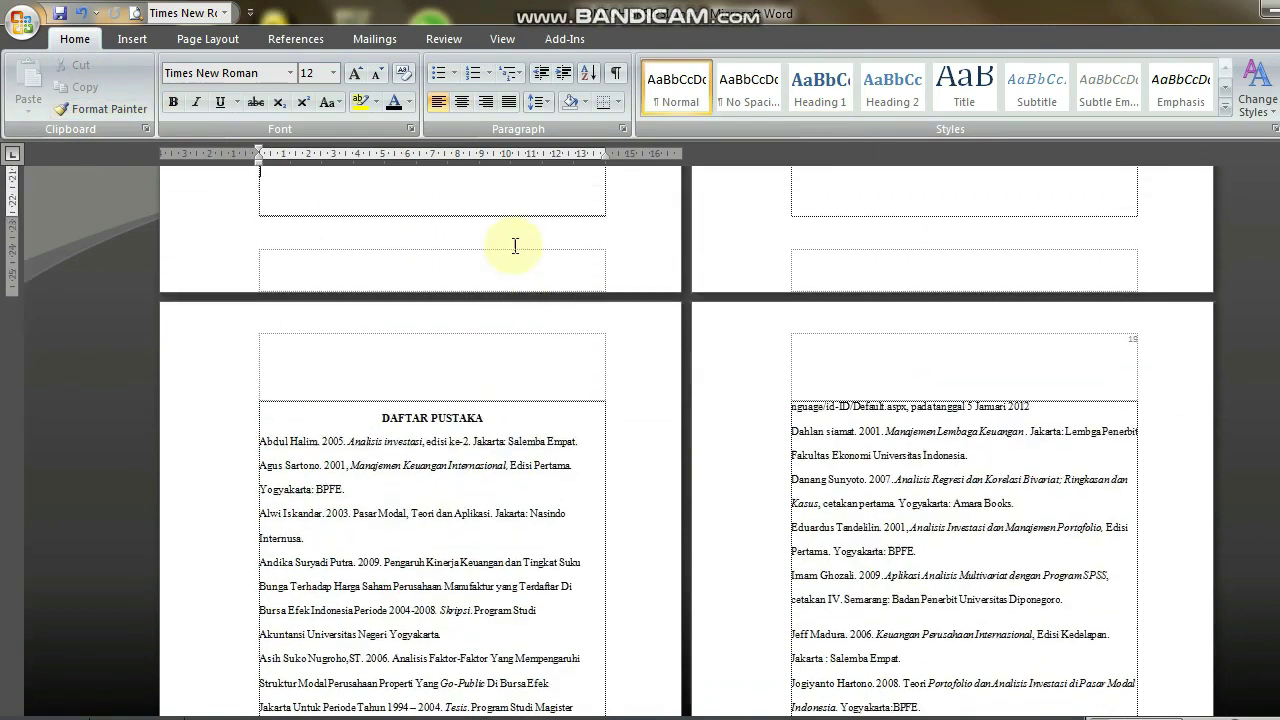
{"action": "key", "text": "Up"}
{"action": "key", "text": "Up"}
{"action": "key", "text": "Up"}
{"action": "key", "text": "Up"}
{"action": "key", "text": "Up"}
{"action": "key", "text": "Up"}
{"action": "key", "text": "Up"}
{"action": "key", "text": "Up"}
{"action": "key", "text": "Up"}
{"action": "key", "text": "Up"}
{"action": "key", "text": "Up"}
{"action": "key", "text": "Up"}
{"action": "key", "text": "Up"}
{"action": "key", "text": "Up"}
{"action": "key", "text": "Up"}
{"action": "key", "text": "Up"}
{"action": "key", "text": "Up"}
{"action": "key", "text": "Up"}
{"action": "key", "text": "Up"}
{"action": "key", "text": "Up"}
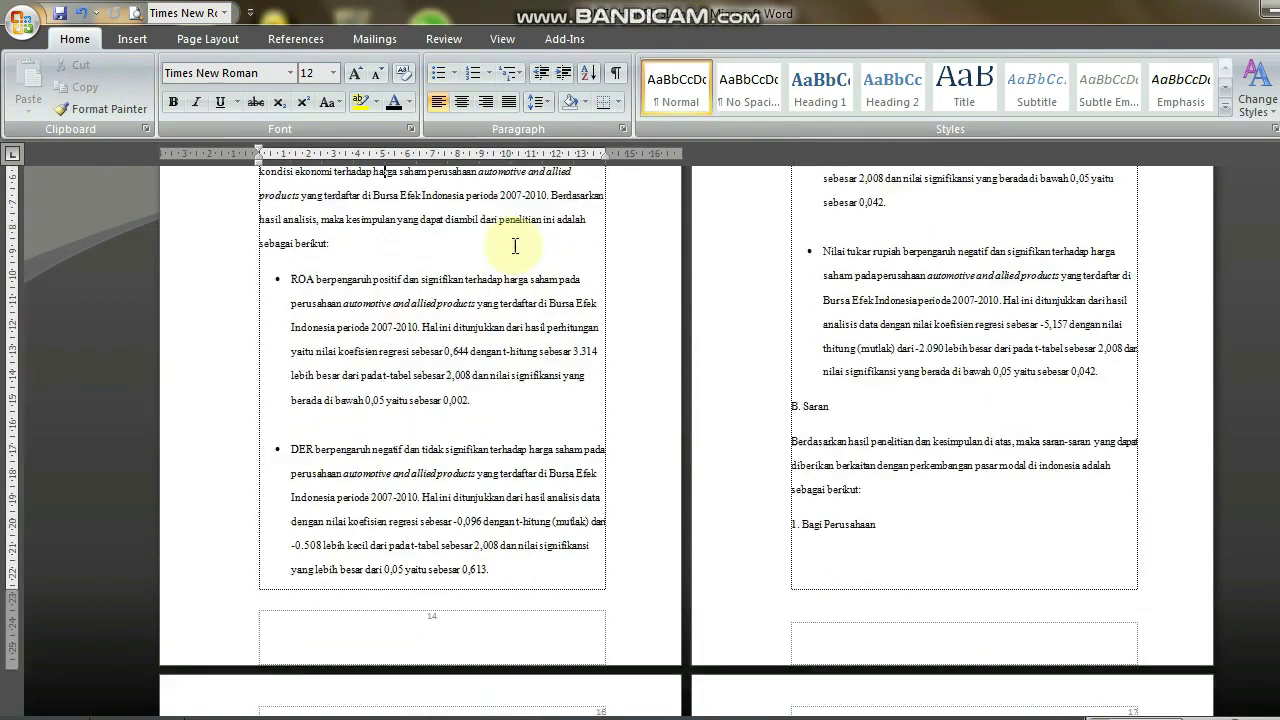
{"action": "key", "text": "Up"}
{"action": "key", "text": "Up"}
{"action": "key", "text": "Up"}
{"action": "key", "text": "Up"}
{"action": "key", "text": "Up"}
{"action": "key", "text": "Up"}
{"action": "key", "text": "Up"}
{"action": "key", "text": "Up"}
{"action": "key", "text": "Up"}
{"action": "key", "text": "Up"}
{"action": "key", "text": "Up"}
{"action": "key", "text": "Up"}
{"action": "key", "text": "Up"}
{"action": "key", "text": "Up"}
{"action": "key", "text": "Up"}
{"action": "key", "text": "Up"}
{"action": "key", "text": "Up"}
{"action": "key", "text": "Up"}
{"action": "key", "text": "Up"}
{"action": "key", "text": "Up"}
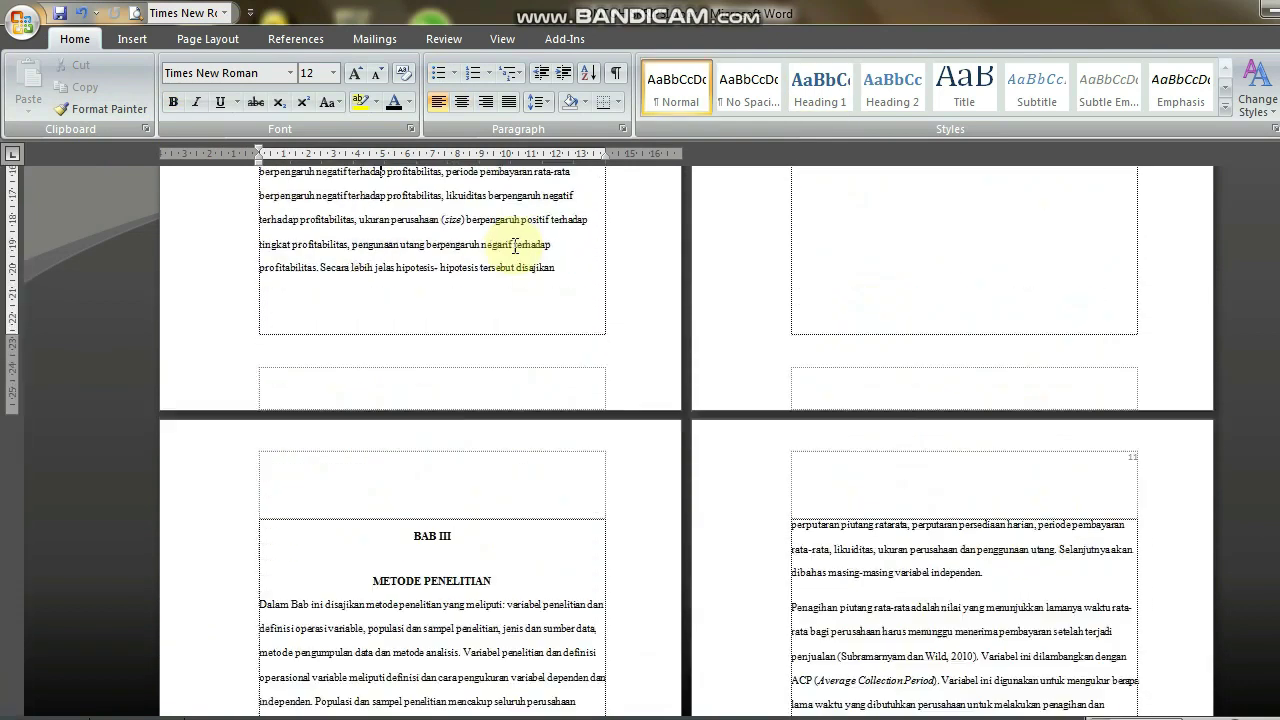
{"action": "key", "text": "Up"}
{"action": "key", "text": "Up"}
{"action": "key", "text": "Up"}
{"action": "key", "text": "Up"}
{"action": "key", "text": "Up"}
{"action": "key", "text": "Up"}
{"action": "key", "text": "Up"}
{"action": "key", "text": "Up"}
{"action": "key", "text": "Up"}
{"action": "key", "text": "Up"}
{"action": "key", "text": "Up"}
{"action": "key", "text": "Up"}
{"action": "key", "text": "Up"}
{"action": "key", "text": "Up"}
{"action": "key", "text": "Up"}
{"action": "key", "text": "Up"}
{"action": "key", "text": "Up"}
{"action": "key", "text": "Up"}
{"action": "key", "text": "Up"}
{"action": "key", "text": "Up"}
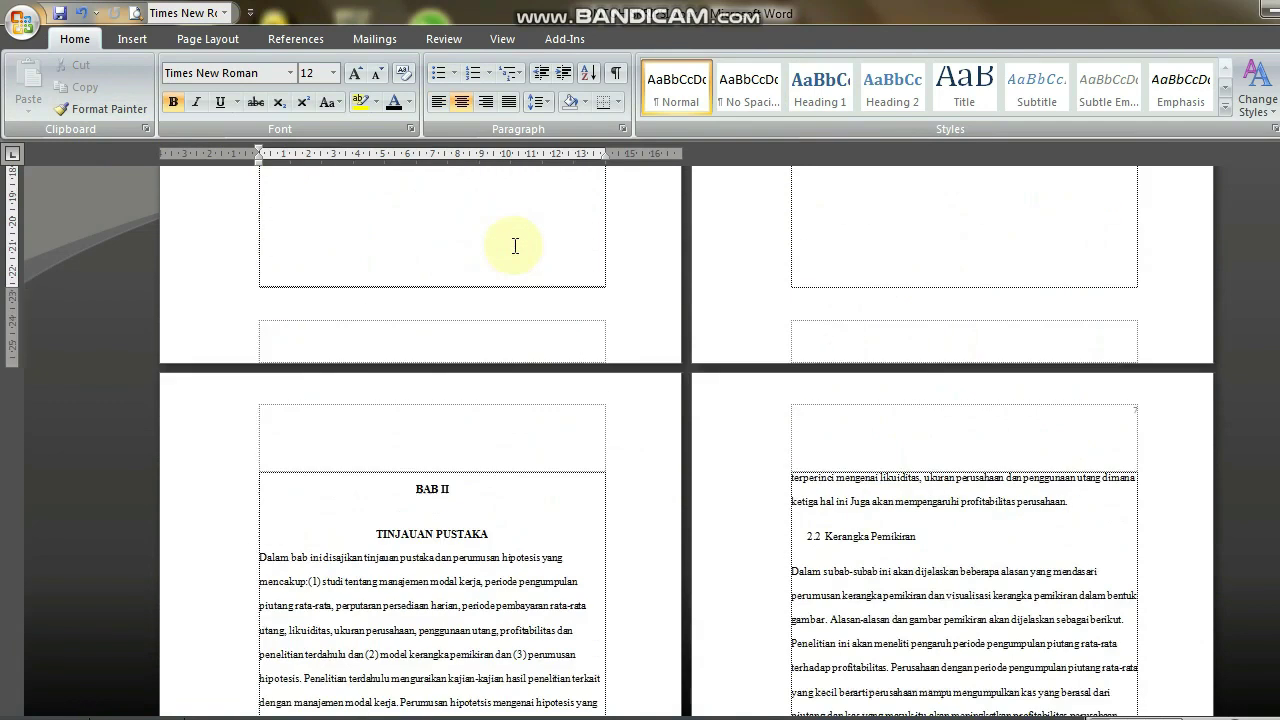
{"action": "key", "text": "Up"}
{"action": "key", "text": "Up"}
{"action": "key", "text": "Up"}
{"action": "key", "text": "Up"}
{"action": "key", "text": "Up"}
{"action": "key", "text": "Up"}
{"action": "key", "text": "Up"}
{"action": "key", "text": "Up"}
{"action": "key", "text": "Up"}
{"action": "key", "text": "Up"}
{"action": "key", "text": "Up"}
{"action": "key", "text": "Up"}
{"action": "key", "text": "Up"}
{"action": "key", "text": "Up"}
{"action": "key", "text": "Up"}
{"action": "key", "text": "Up"}
{"action": "key", "text": "Up"}
{"action": "key", "text": "Up"}
{"action": "key", "text": "Up"}
{"action": "key", "text": "Up"}
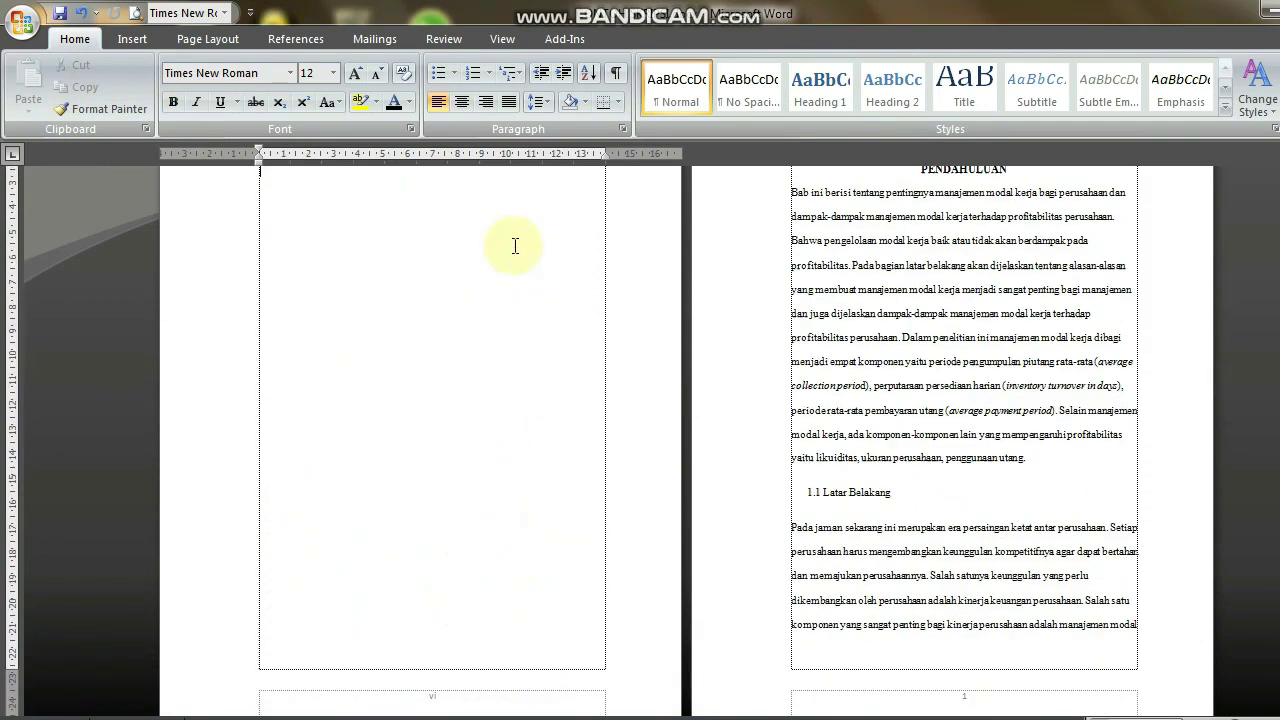
{"action": "key", "text": "Down"}
{"action": "key", "text": "Down"}
{"action": "key", "text": "Down"}
{"action": "key", "text": "Down"}
{"action": "key", "text": "Down"}
{"action": "key", "text": "Down"}
{"action": "key", "text": "Down"}
{"action": "key", "text": "Down"}
{"action": "key", "text": "Down"}
{"action": "key", "text": "Down"}
{"action": "key", "text": "Down"}
{"action": "key", "text": "Down"}
{"action": "key", "text": "Down"}
{"action": "key", "text": "Down"}
{"action": "key", "text": "Down"}
{"action": "key", "text": "Down"}
{"action": "key", "text": "Down"}
{"action": "key", "text": "Down"}
{"action": "key", "text": "Down"}
{"action": "key", "text": "Down"}
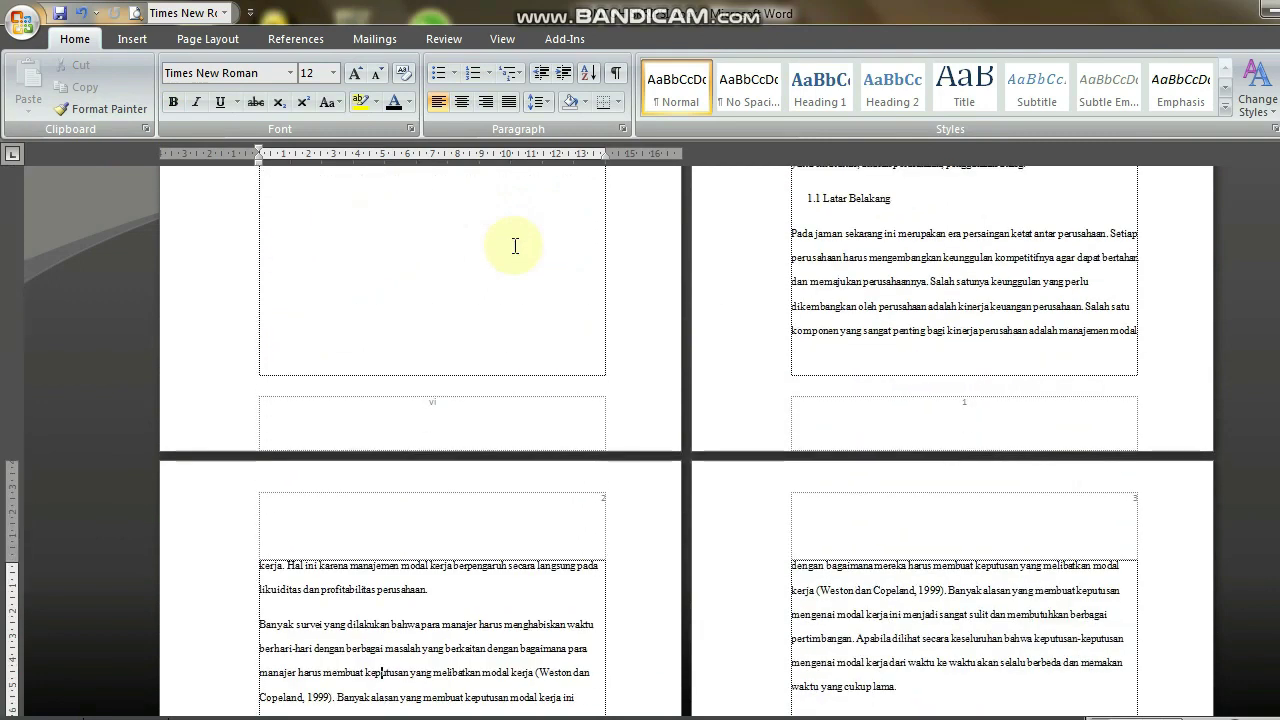
{"action": "key", "text": "Up"}
{"action": "key", "text": "Up"}
{"action": "key", "text": "Up"}
{"action": "key", "text": "Up"}
{"action": "key", "text": "Up"}
{"action": "key", "text": "Up"}
{"action": "key", "text": "Up"}
{"action": "key", "text": "Up"}
{"action": "key", "text": "Up"}
{"action": "key", "text": "Up"}
{"action": "key", "text": "Up"}
{"action": "key", "text": "Up"}
{"action": "key", "text": "Up"}
{"action": "key", "text": "Up"}
{"action": "key", "text": "Up"}
{"action": "key", "text": "Up"}
{"action": "key", "text": "Up"}
{"action": "key", "text": "Up"}
{"action": "key", "text": "Up"}
{"action": "key", "text": "Up"}
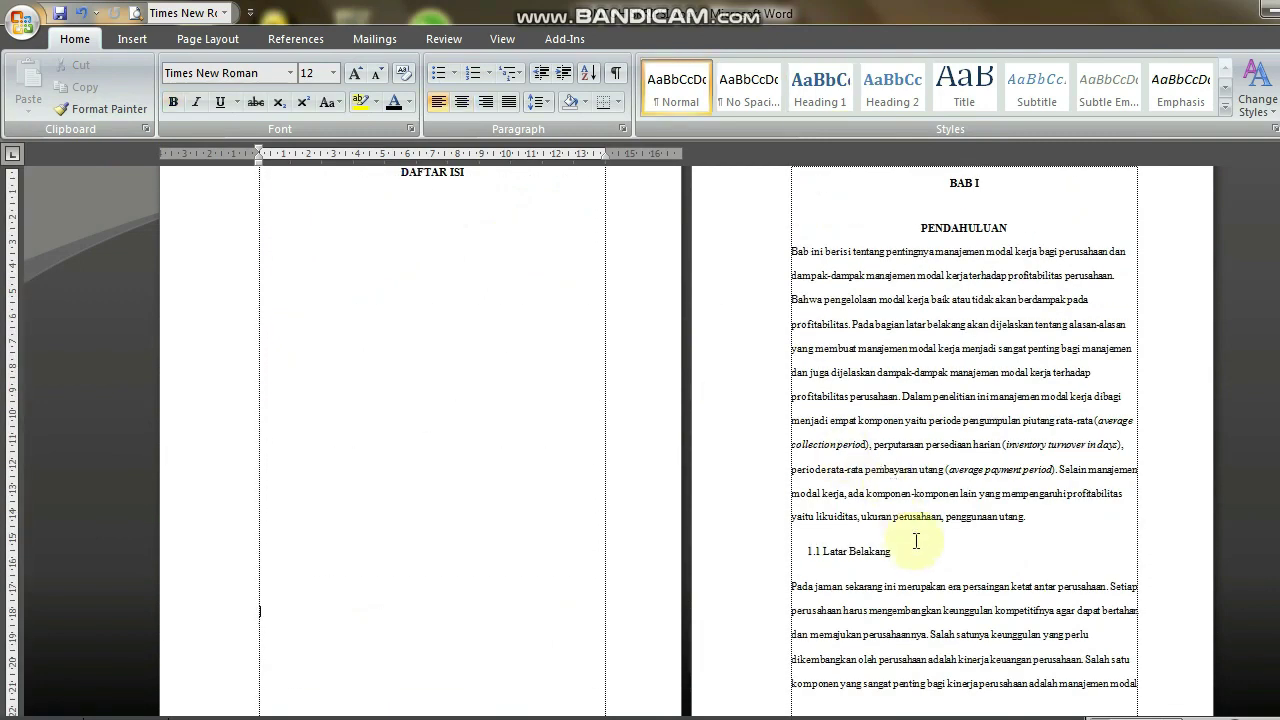
Step: Apply the Heading 2 style to the Latar Belakang subheading and format it in black Times New Roman, size 12
{"action": "left_click_drag", "start_coordinate": [905, 540], "coordinate": [823, 544]}
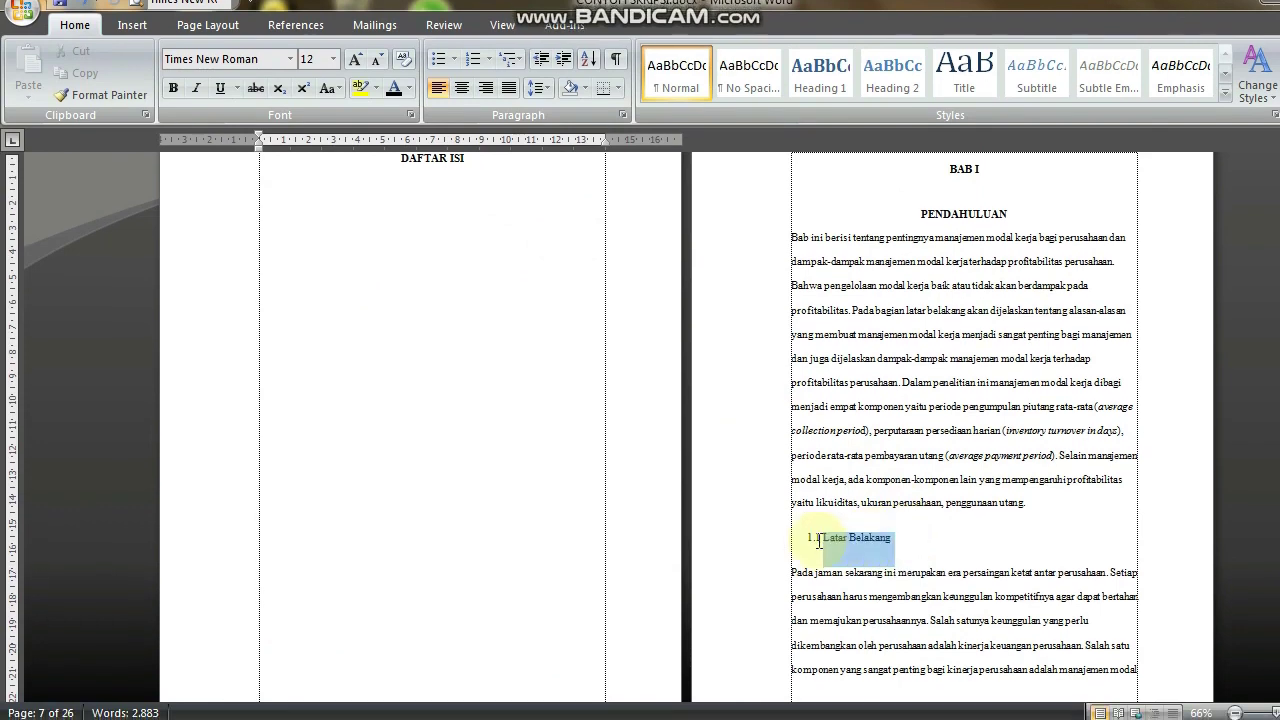
{"action": "left_click", "coordinate": [868, 92]}
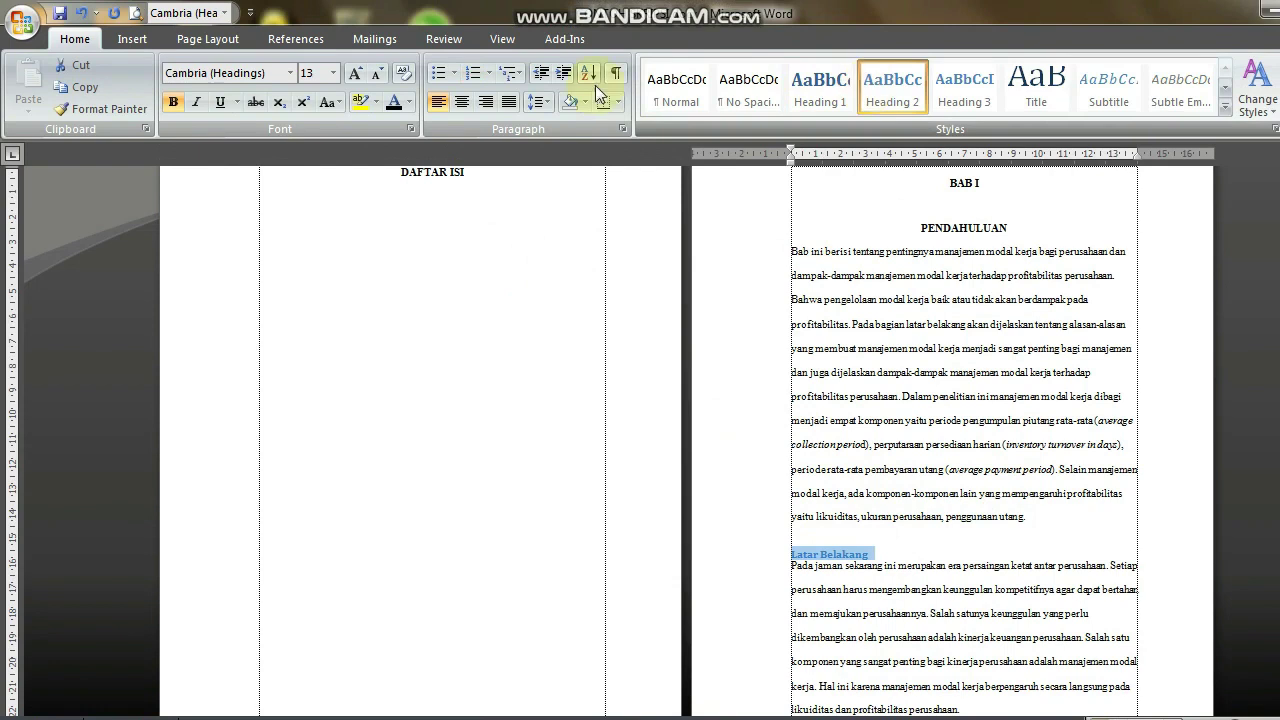
{"action": "left_click", "coordinate": [289, 73]}
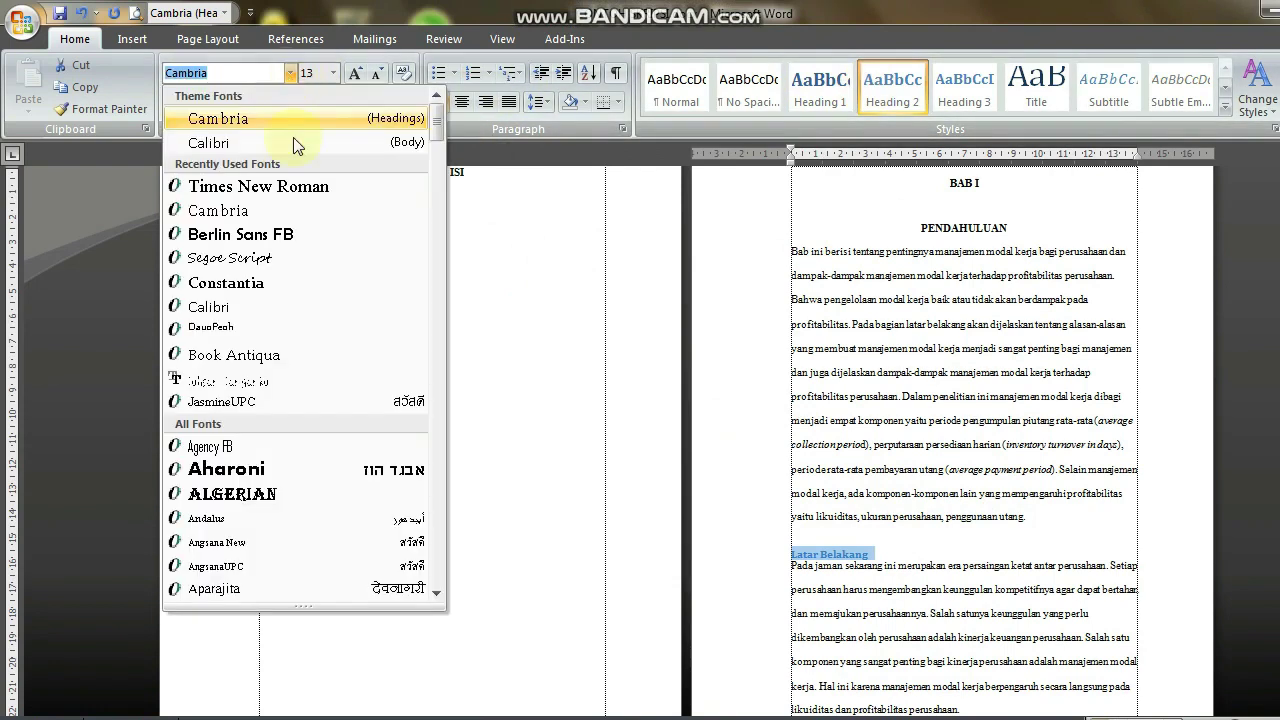
{"action": "left_click", "coordinate": [317, 188]}
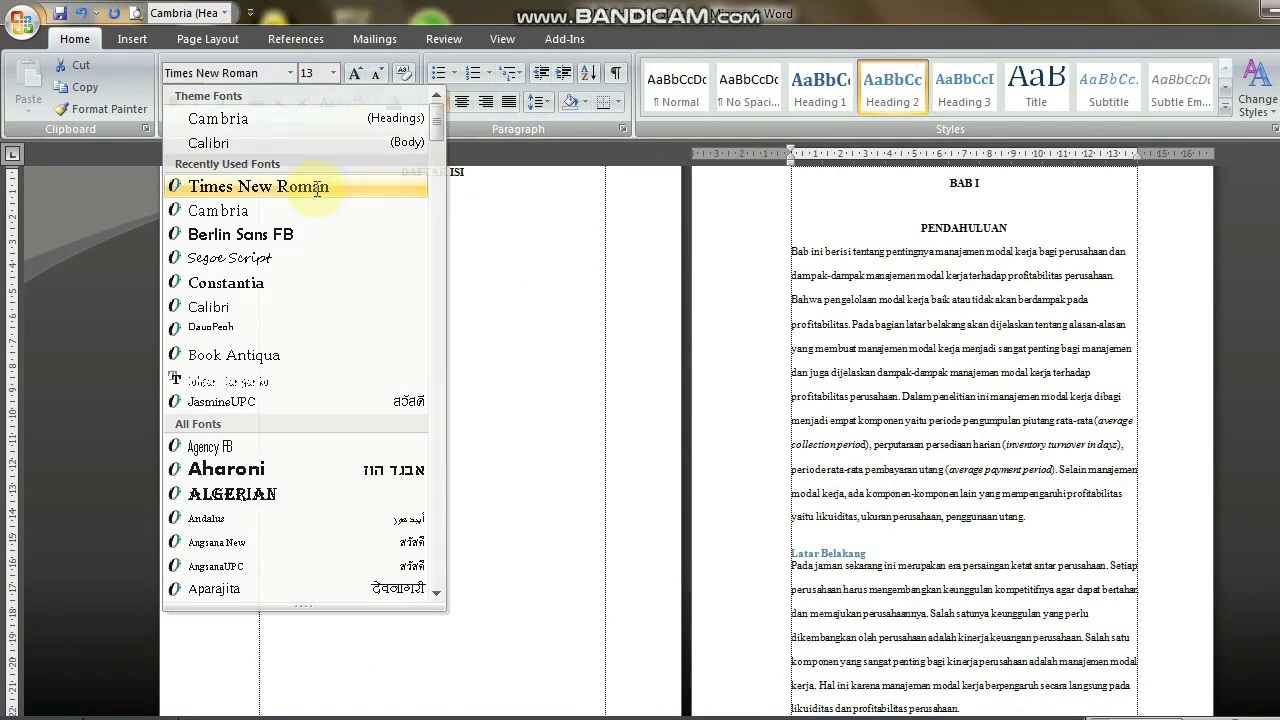
{"action": "left_click", "coordinate": [379, 72]}
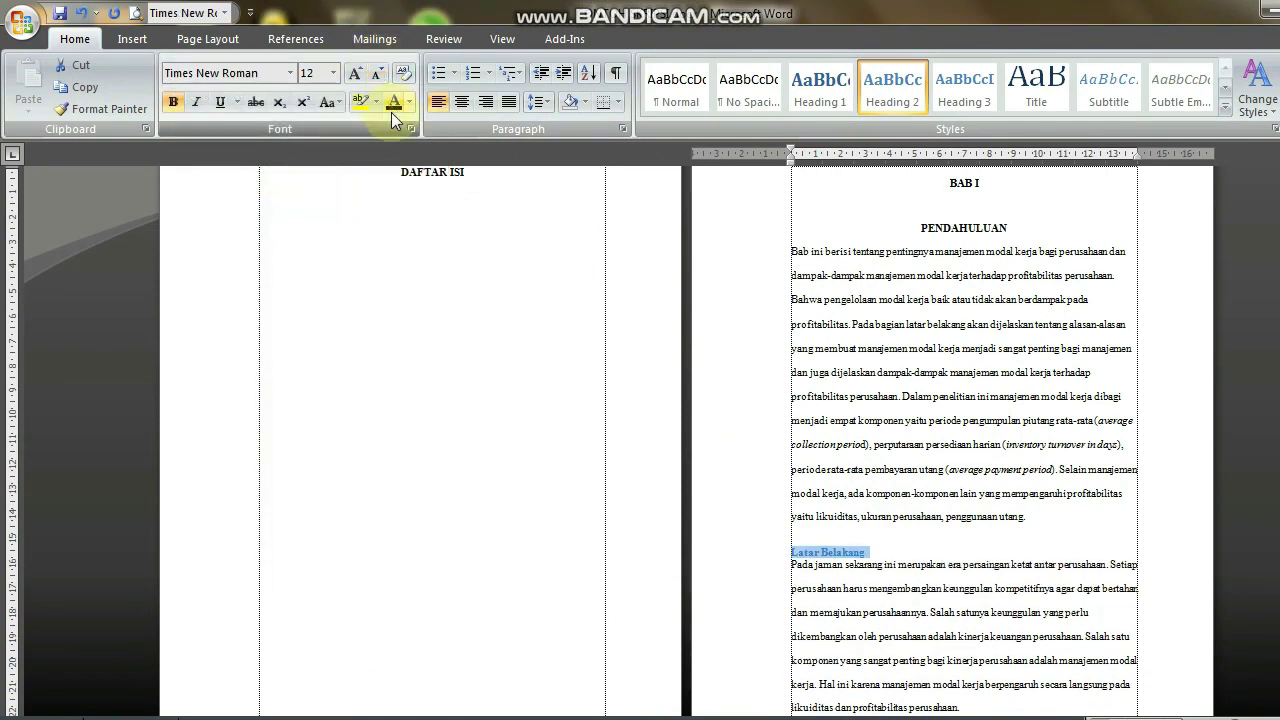
{"action": "left_click", "coordinate": [392, 104]}
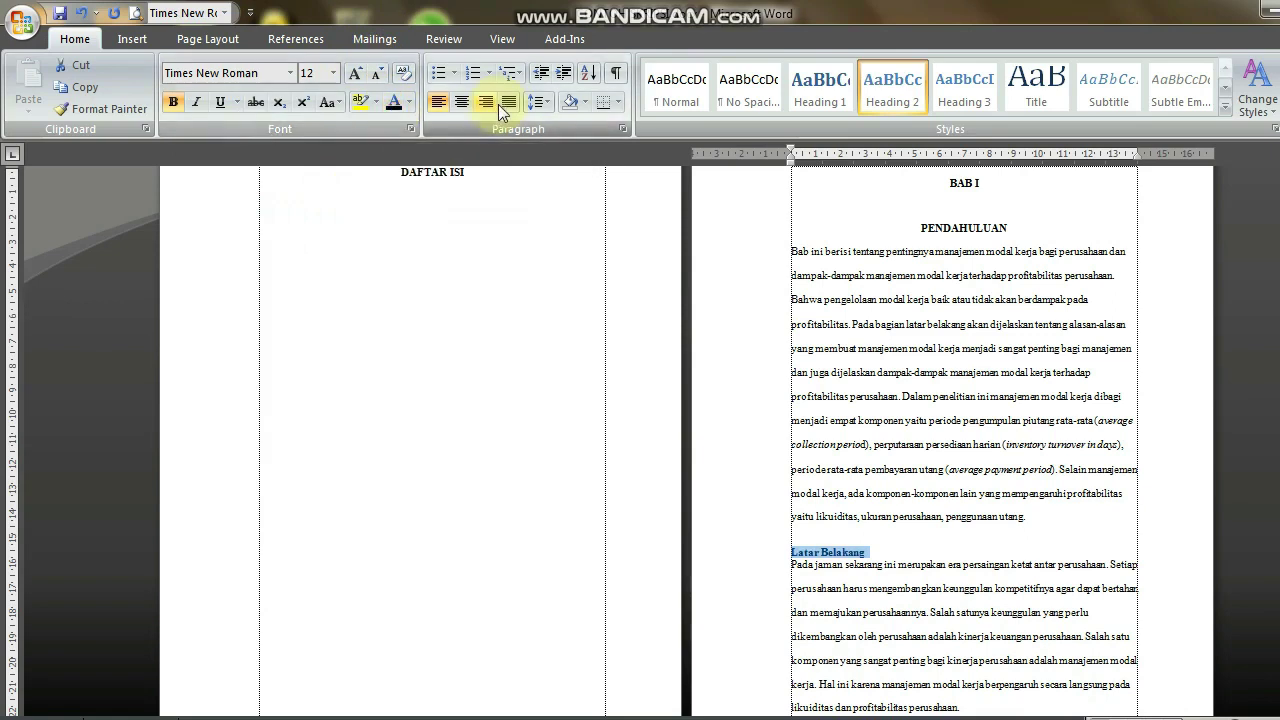
Step: Number the Latar Belakang subheading with the 1.1, 1.2, 1.3 format and set its line spacing to 2,0
{"action": "left_click", "coordinate": [490, 76]}
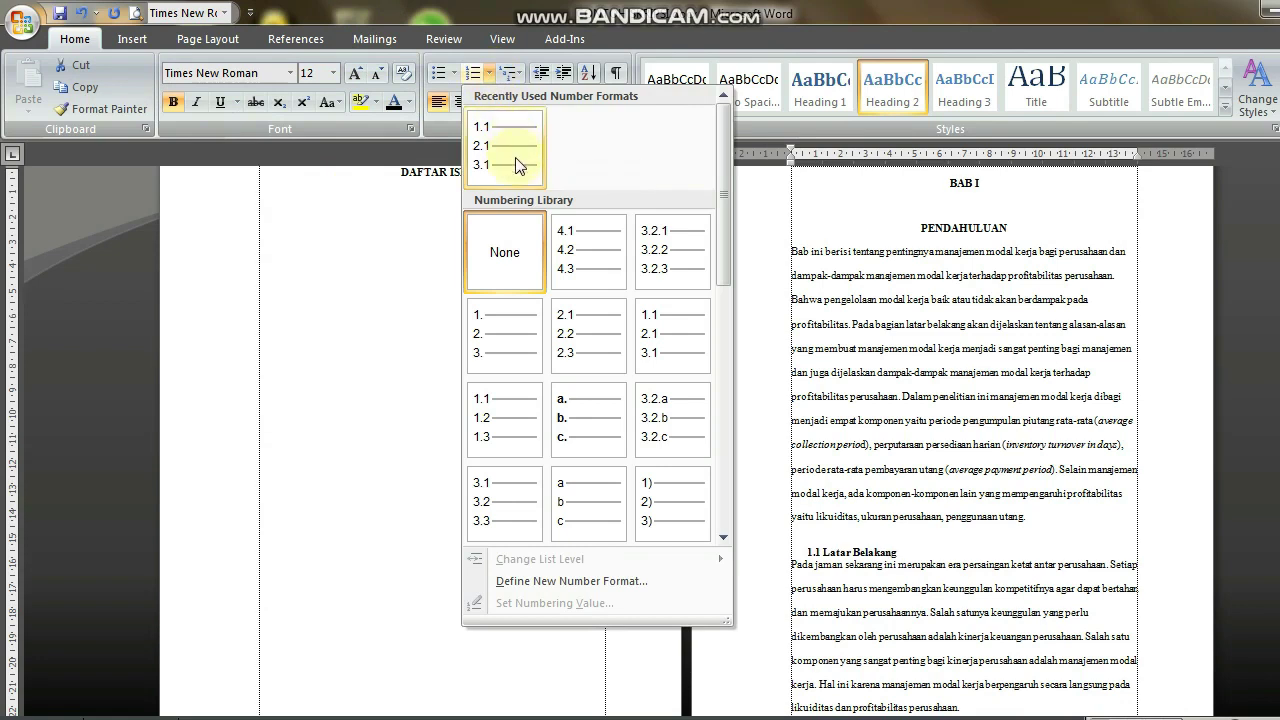
{"action": "left_click", "coordinate": [513, 428]}
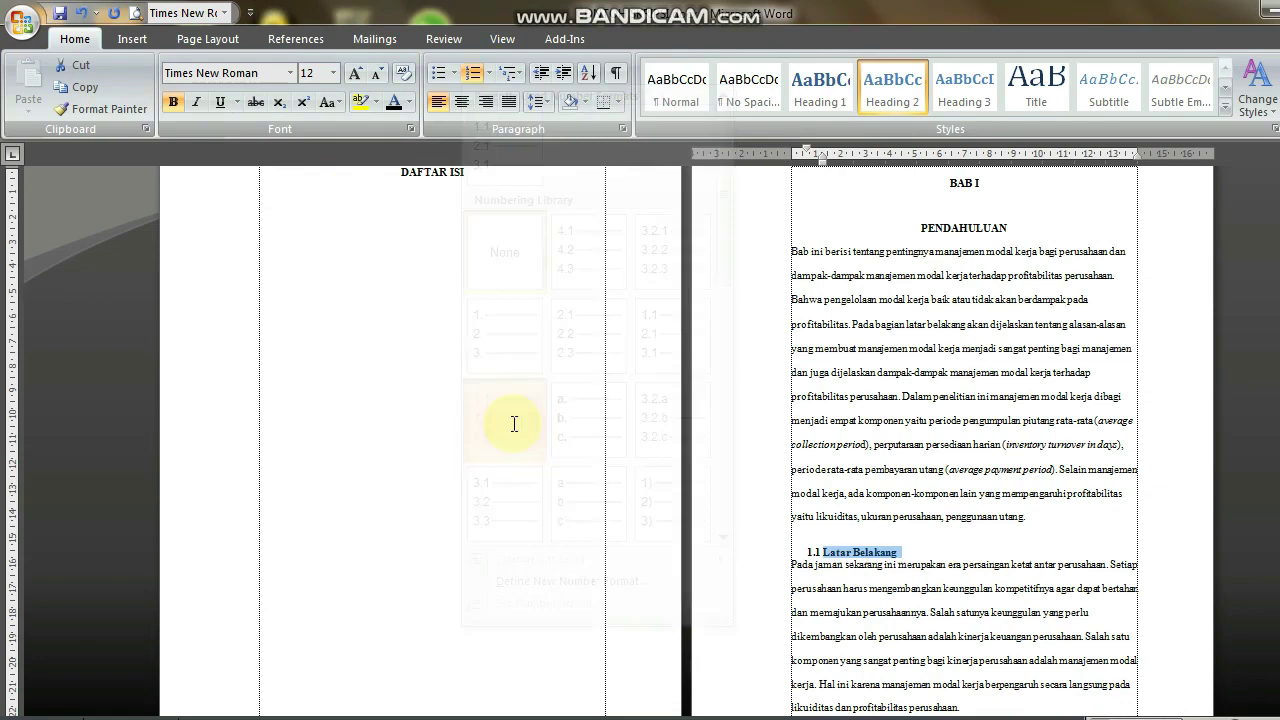
{"action": "left_click", "coordinate": [535, 102]}
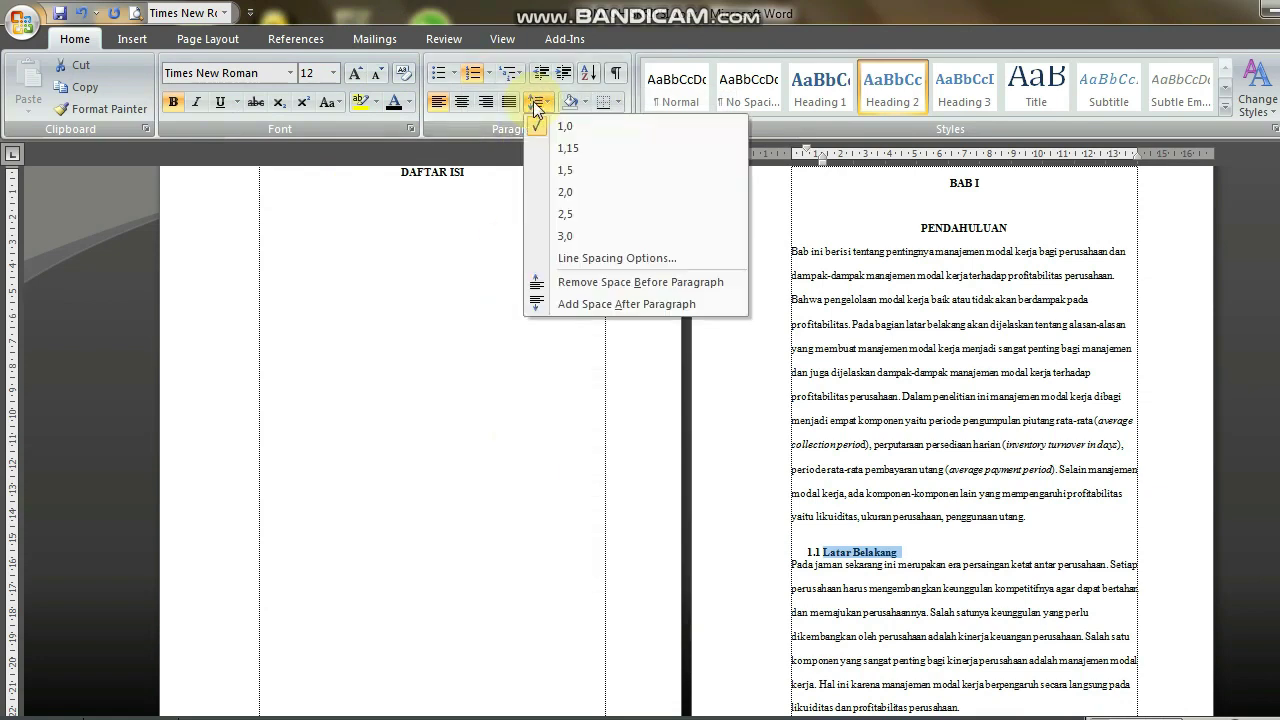
{"action": "left_click", "coordinate": [564, 194]}
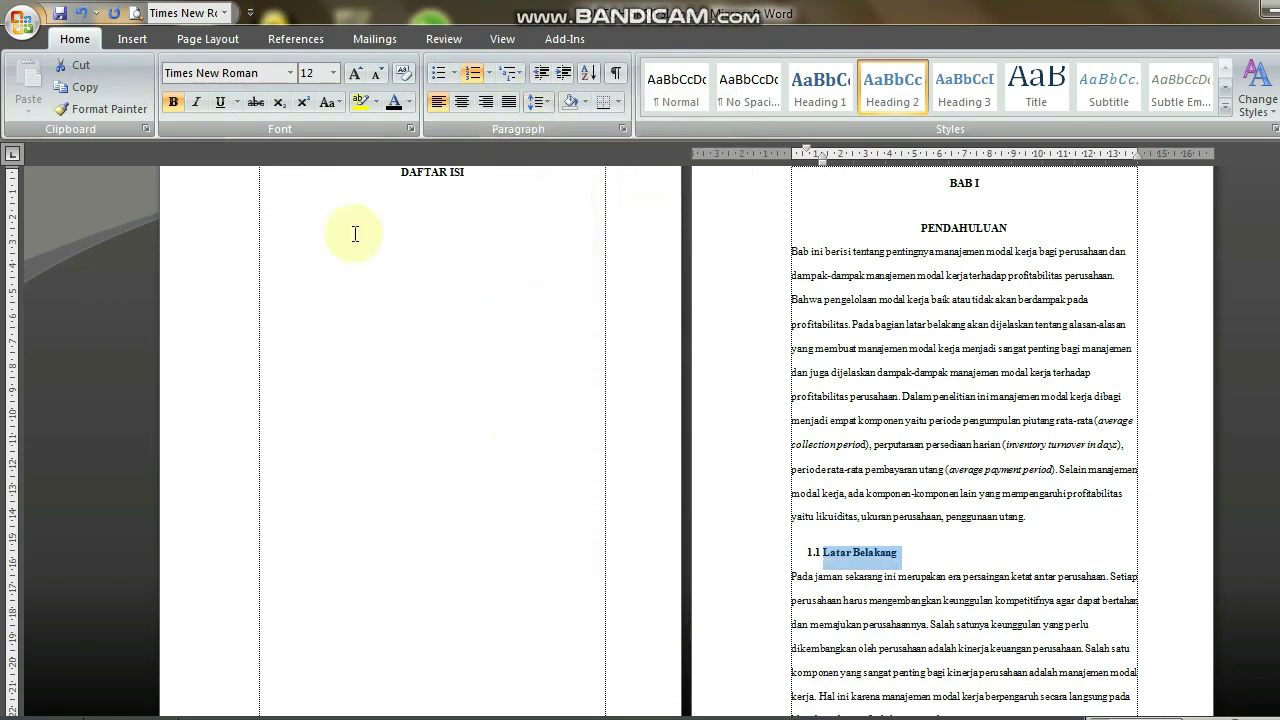
Step: Copy the formatting of the 1.1 Latar Belakang subheading onto the Rumusan Masalah subheading with Format Painter
{"action": "left_click", "coordinate": [122, 114]}
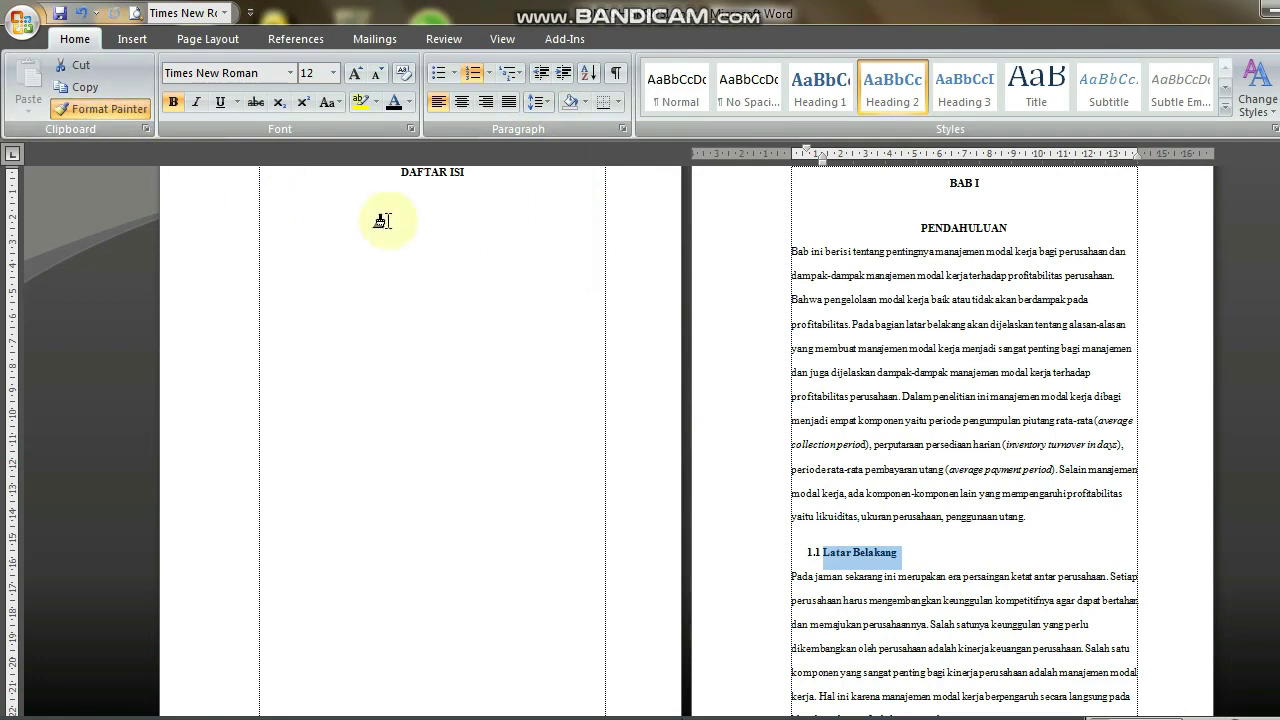
{"action": "key", "text": "Down"}
{"action": "scroll", "coordinate": [381, 220], "scroll_direction": "down", "scroll_amount": 10}
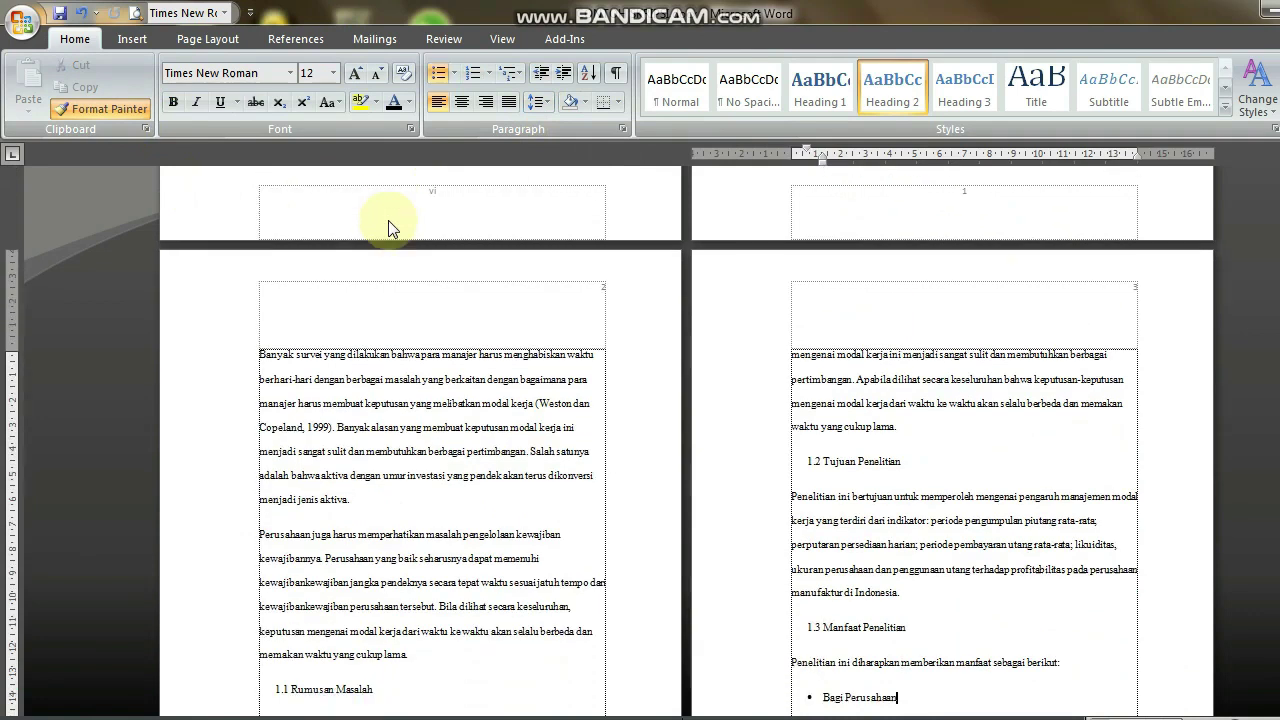
{"action": "scroll", "coordinate": [381, 220], "scroll_direction": "down", "scroll_amount": 5}
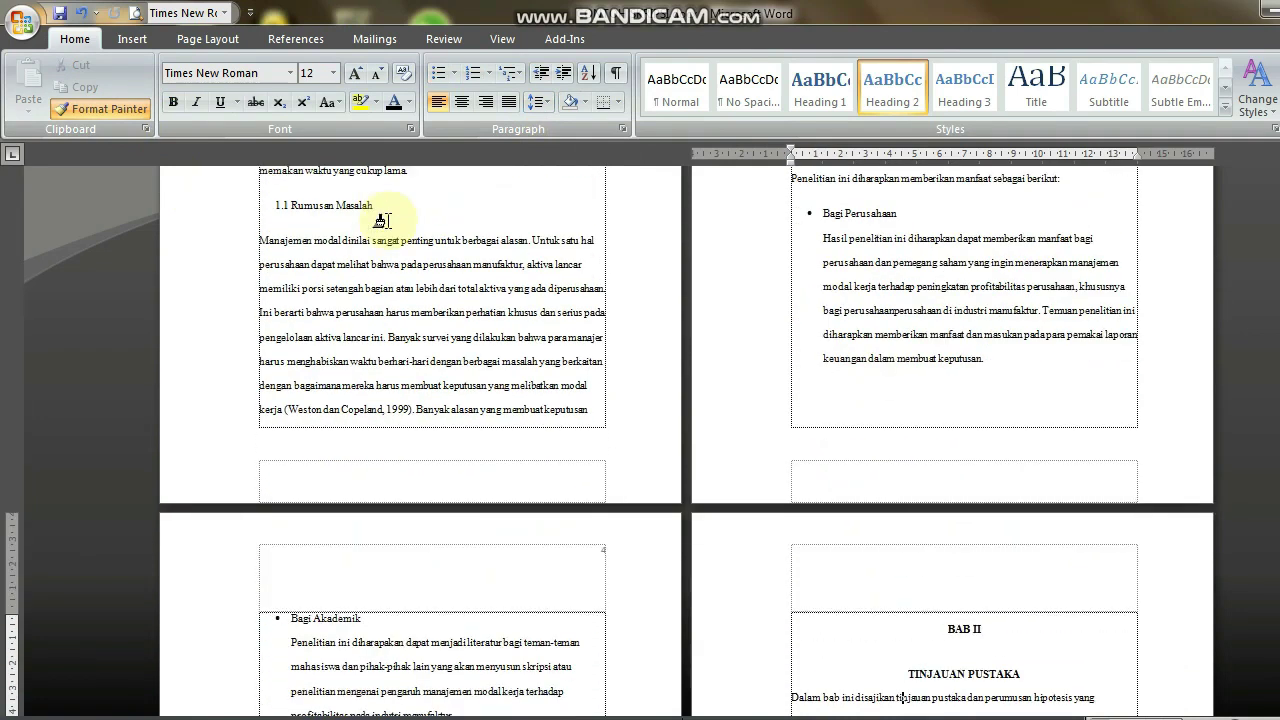
{"action": "mouse_move", "coordinate": [370, 207]}
{"action": "left_mouse_down"}
{"action": "mouse_move", "coordinate": [252, 206]}
{"action": "mouse_move", "coordinate": [270, 213]}
{"action": "left_mouse_up"}
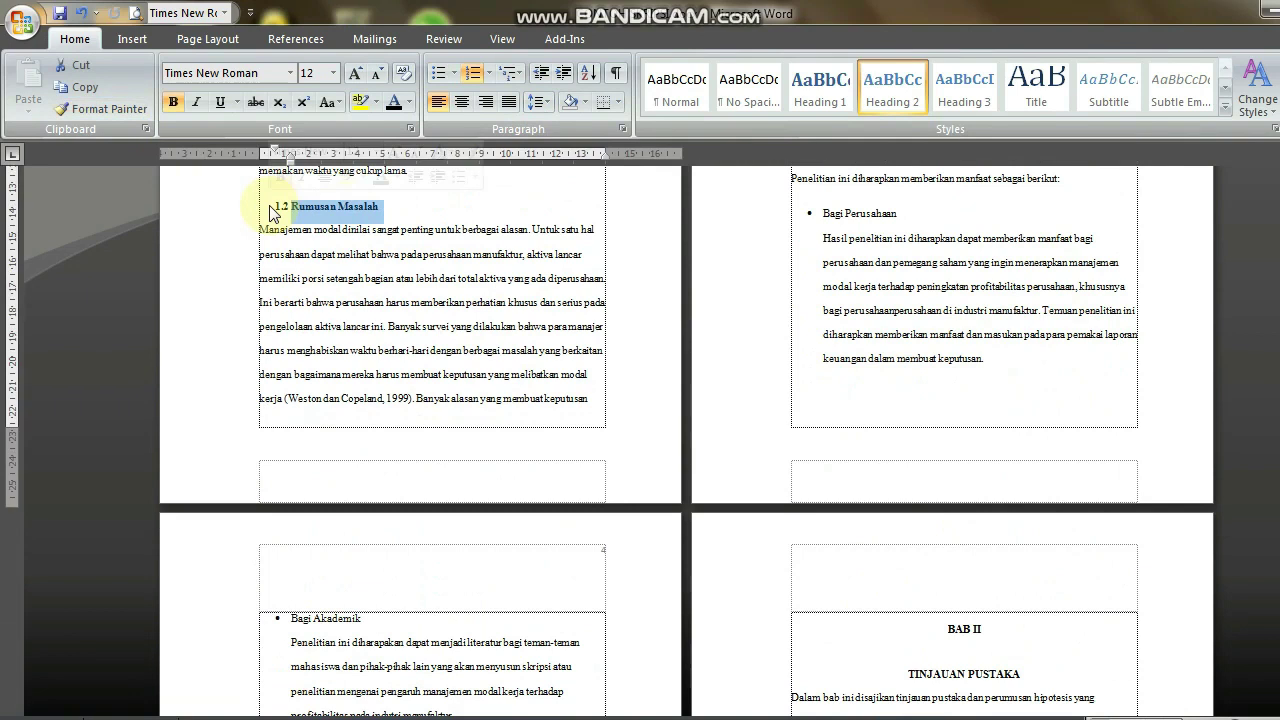
Step: Copy the formatting of the 1.2 Rumusan Masalah subheading onto the Tujuan Penelitian subheading with Format Painter
{"action": "left_click", "coordinate": [117, 112]}
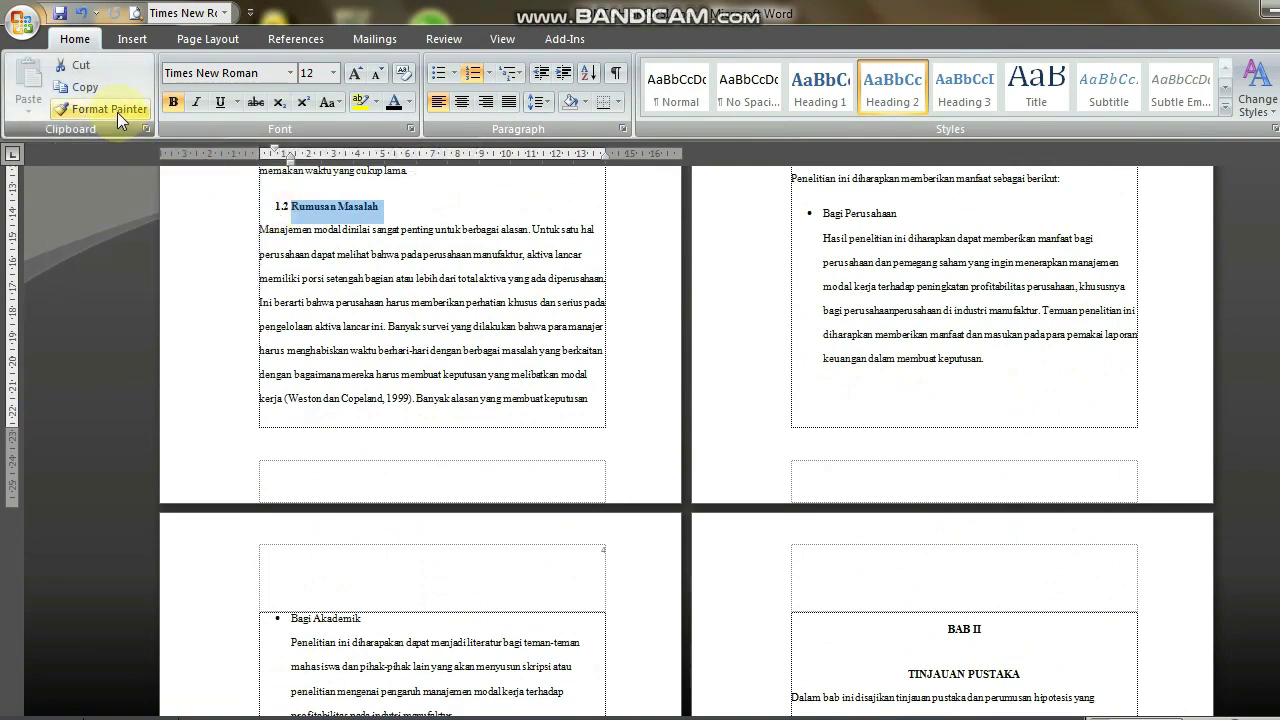
{"action": "key", "text": "Down"}
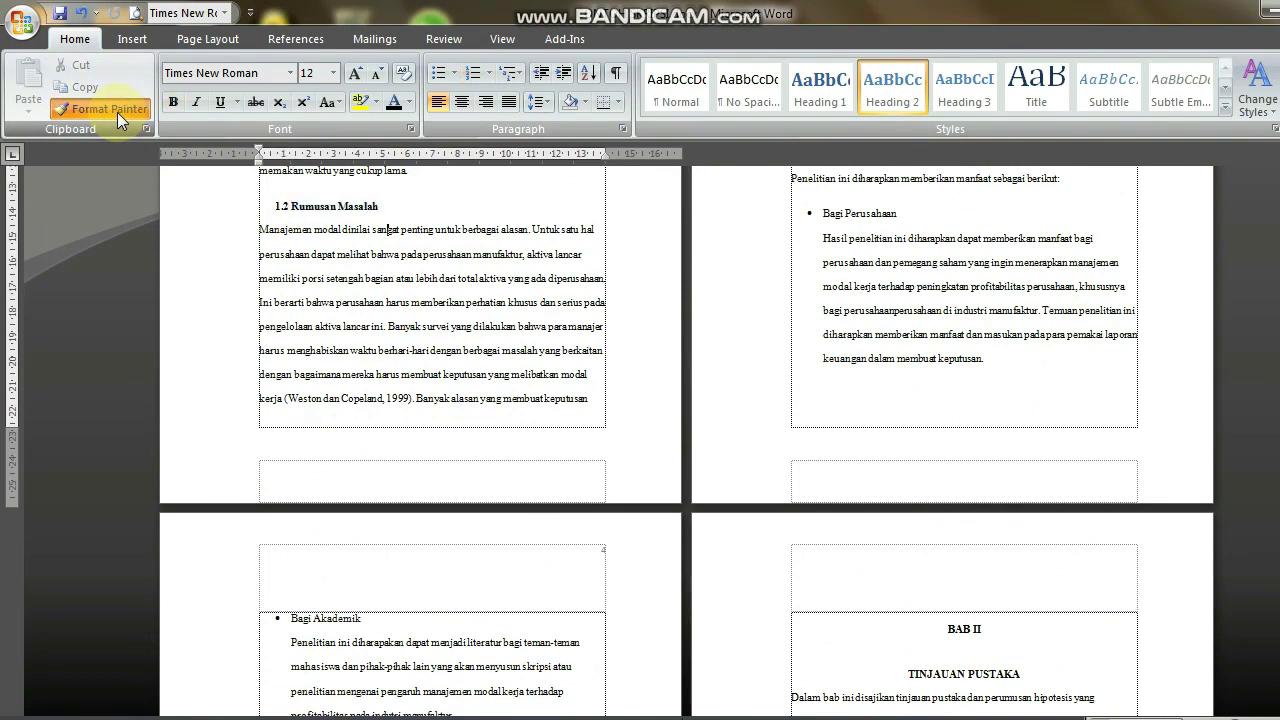
{"action": "key", "text": "Up"}
{"action": "key", "text": "Up"}
{"action": "key", "text": "Up"}
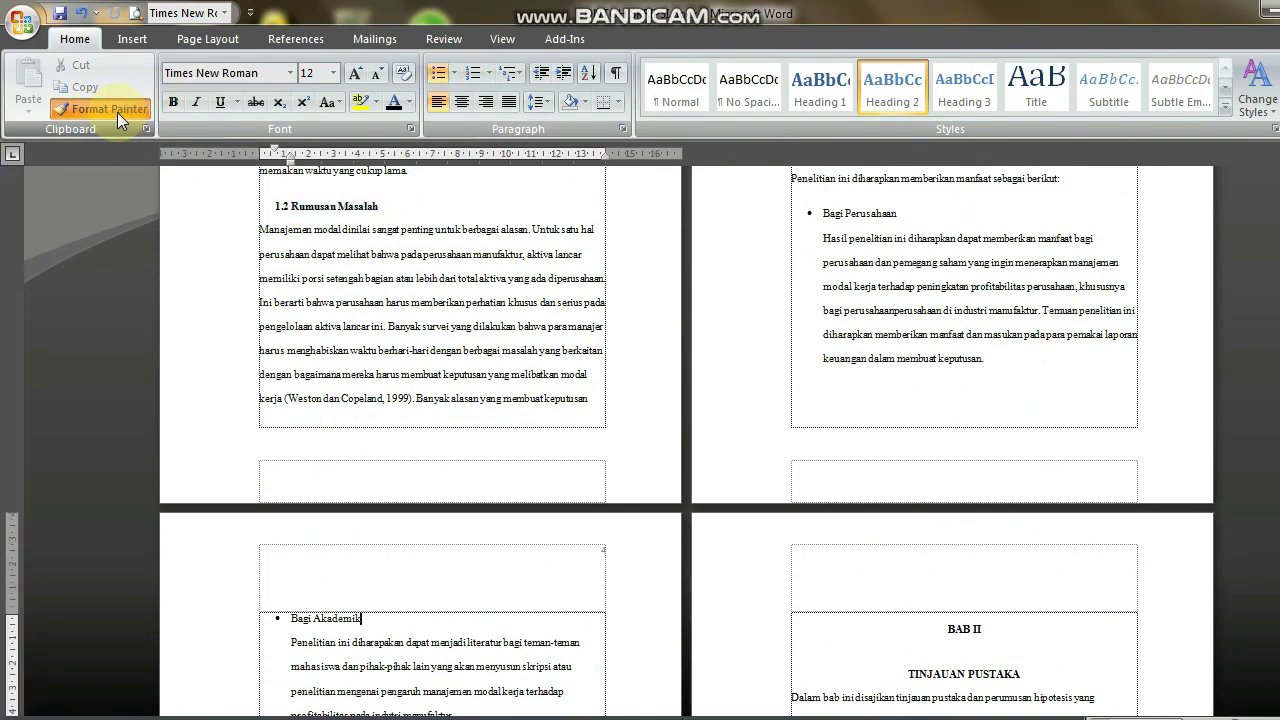
{"action": "key", "text": "Up"}
{"action": "key", "text": "Up"}
{"action": "key", "text": "Up"}
{"action": "key", "text": "Up"}
{"action": "key", "text": "Up"}
{"action": "key", "text": "Up"}
{"action": "key", "text": "Up"}
{"action": "key", "text": "Up"}
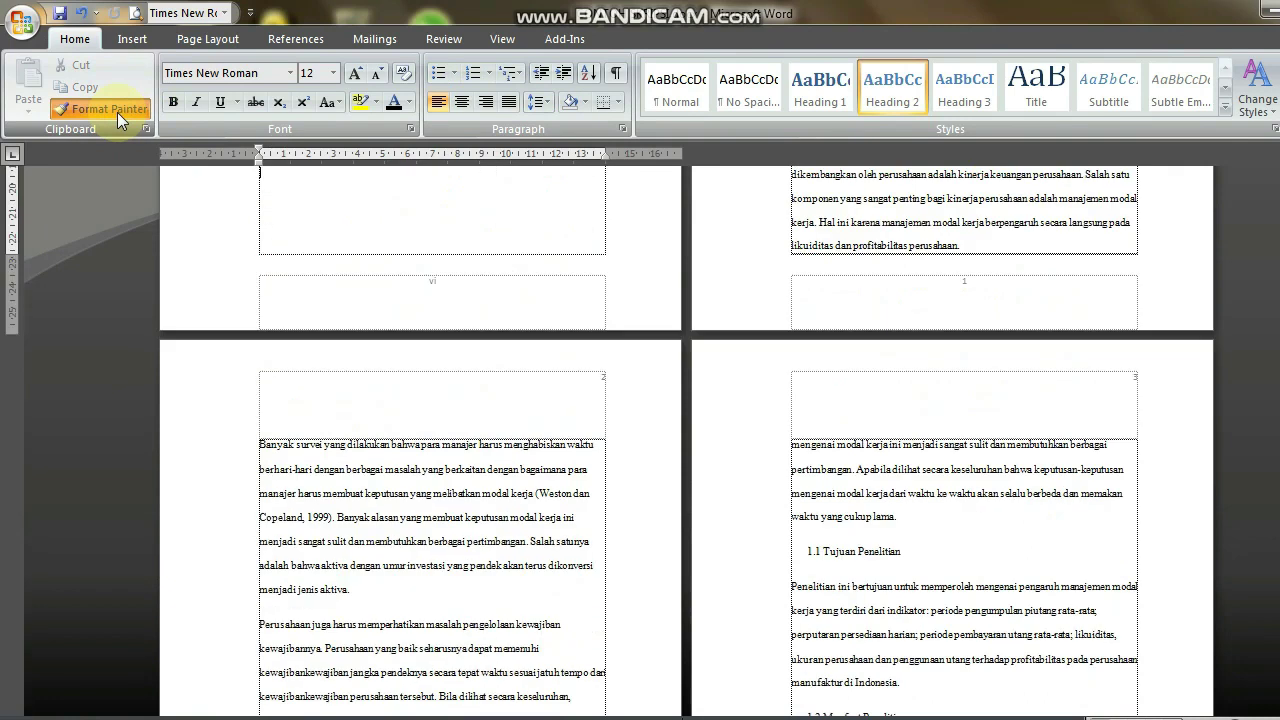
{"action": "left_click", "coordinate": [117, 112]}
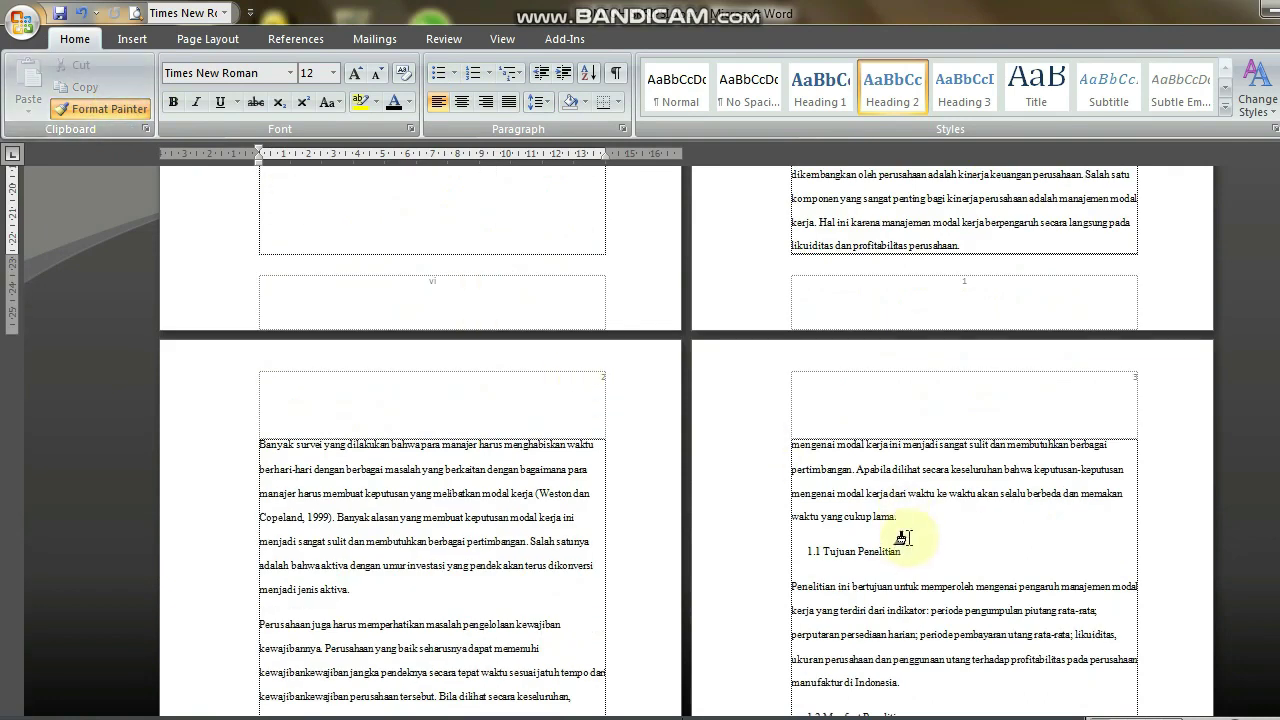
{"action": "left_click_drag", "start_coordinate": [901, 549], "coordinate": [826, 553]}
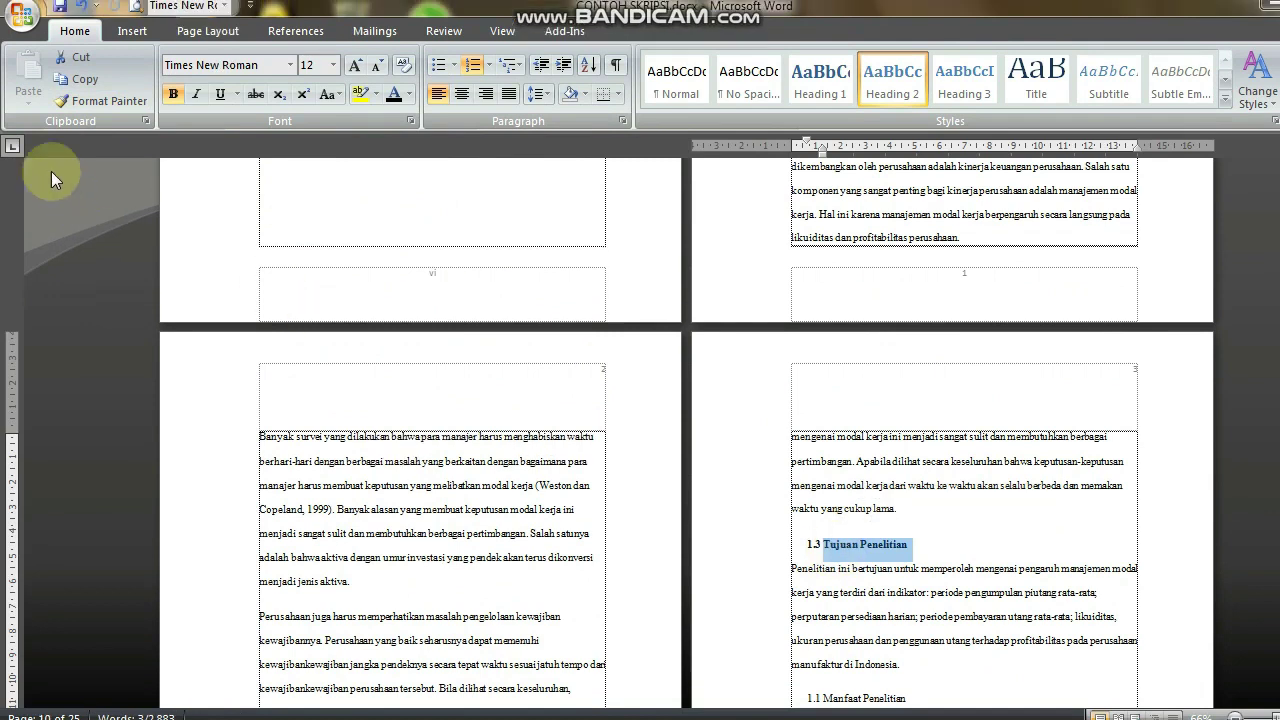
Step: Copy the formatting of the Tujuan Penelitian subheading onto the Manfaat Penelitian subheading with Format Painter
{"action": "left_click", "coordinate": [72, 105]}
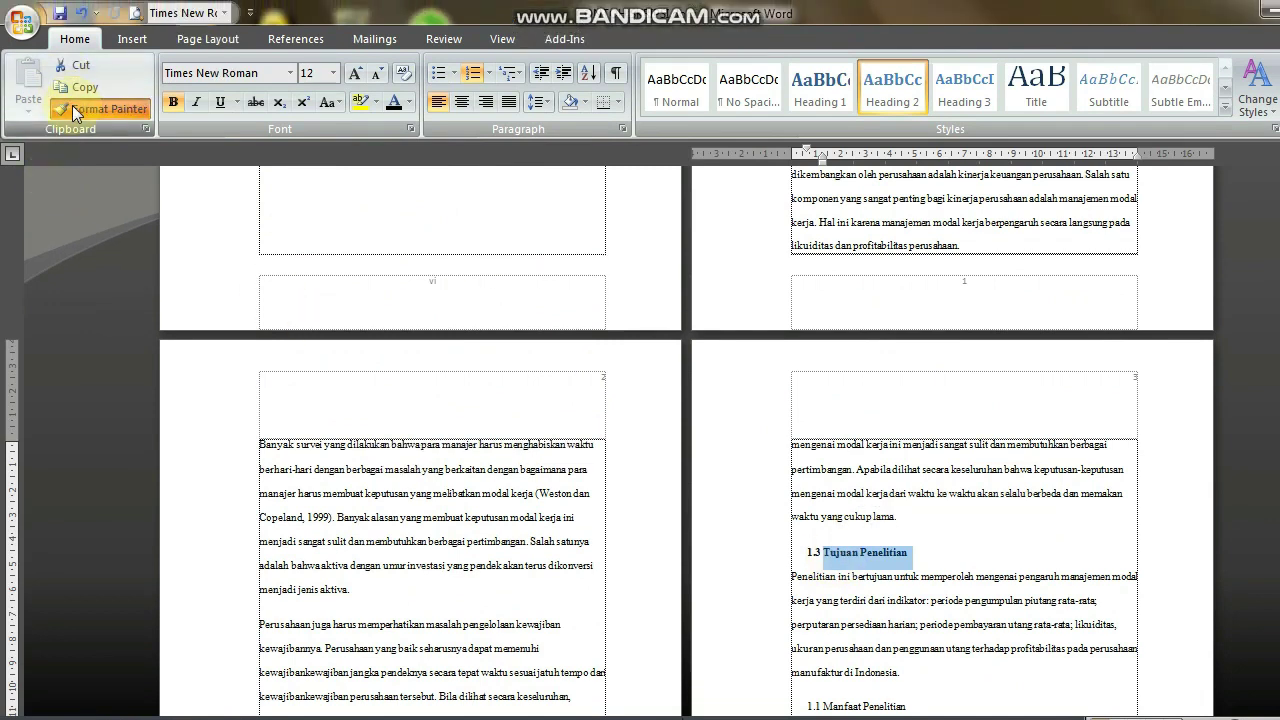
{"action": "key", "text": "Down"}
{"action": "key", "text": "Down"}
{"action": "key", "text": "Down"}
{"action": "key", "text": "Down"}
{"action": "key", "text": "Down"}
{"action": "key", "text": "Down"}
{"action": "key", "text": "Down"}
{"action": "key", "text": "Down"}
{"action": "key", "text": "Down"}
{"action": "key", "text": "Down"}
{"action": "key", "text": "Down"}
{"action": "key", "text": "Down"}
{"action": "key", "text": "Down"}
{"action": "key", "text": "Down"}
{"action": "key", "text": "Down"}
{"action": "key", "text": "Down"}
{"action": "key", "text": "Down"}
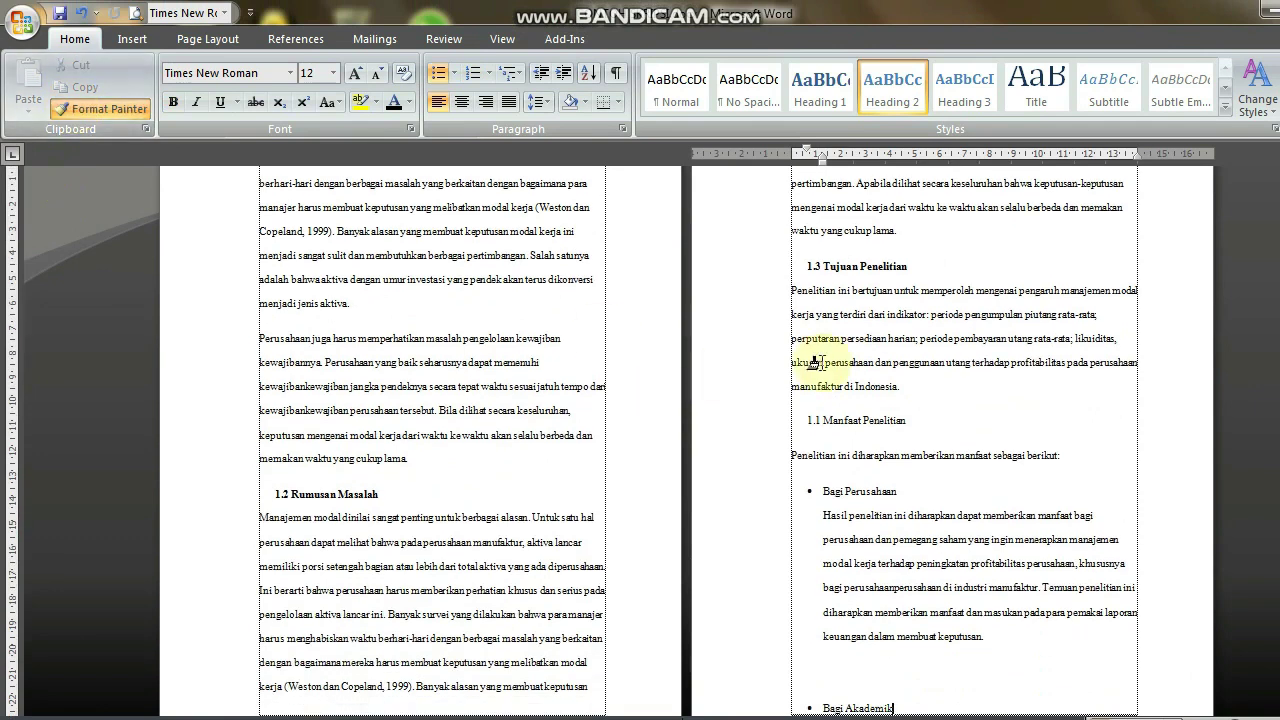
{"action": "mouse_move", "coordinate": [903, 421]}
{"action": "left_mouse_down"}
{"action": "mouse_move", "coordinate": [818, 425]}
{"action": "mouse_move", "coordinate": [828, 428]}
{"action": "left_mouse_up"}
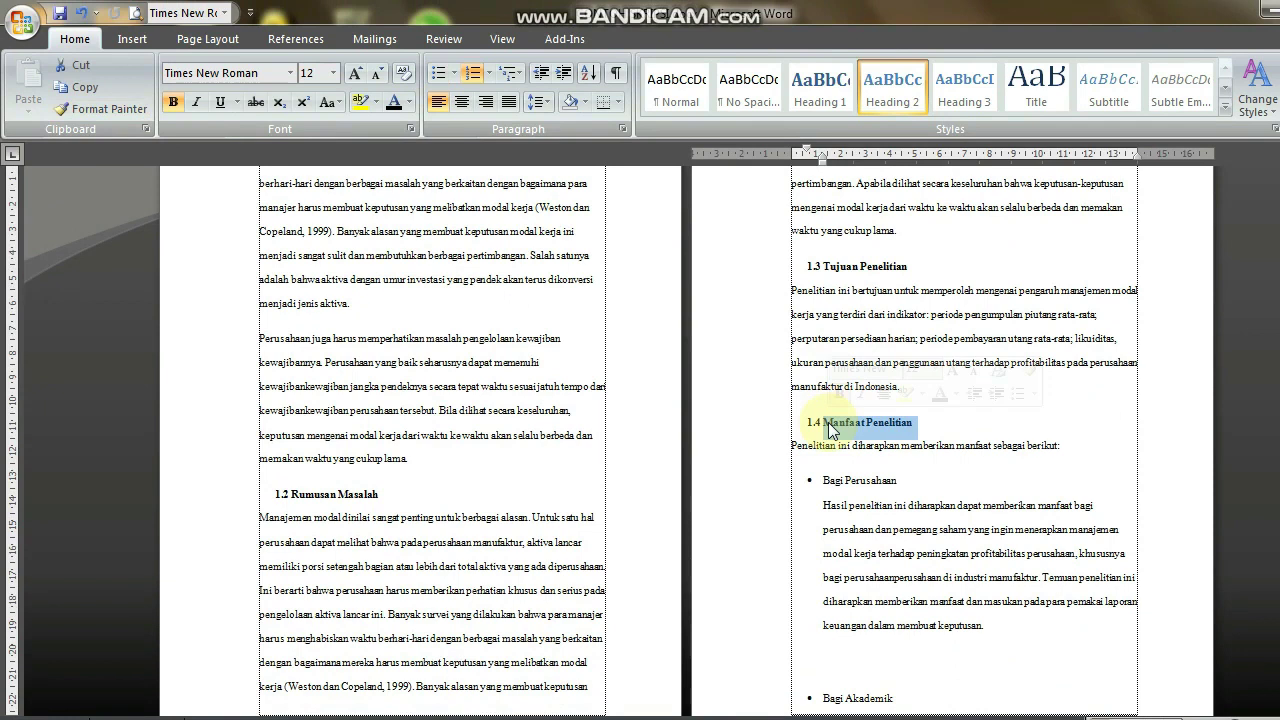
Step: Copy the Manfaat Penelitian formatting onto the Landasan Teori subheading in BAB II with Format Painter and number it with the 2.1, 2.2, 2.3 format
{"action": "left_click", "coordinate": [106, 119]}
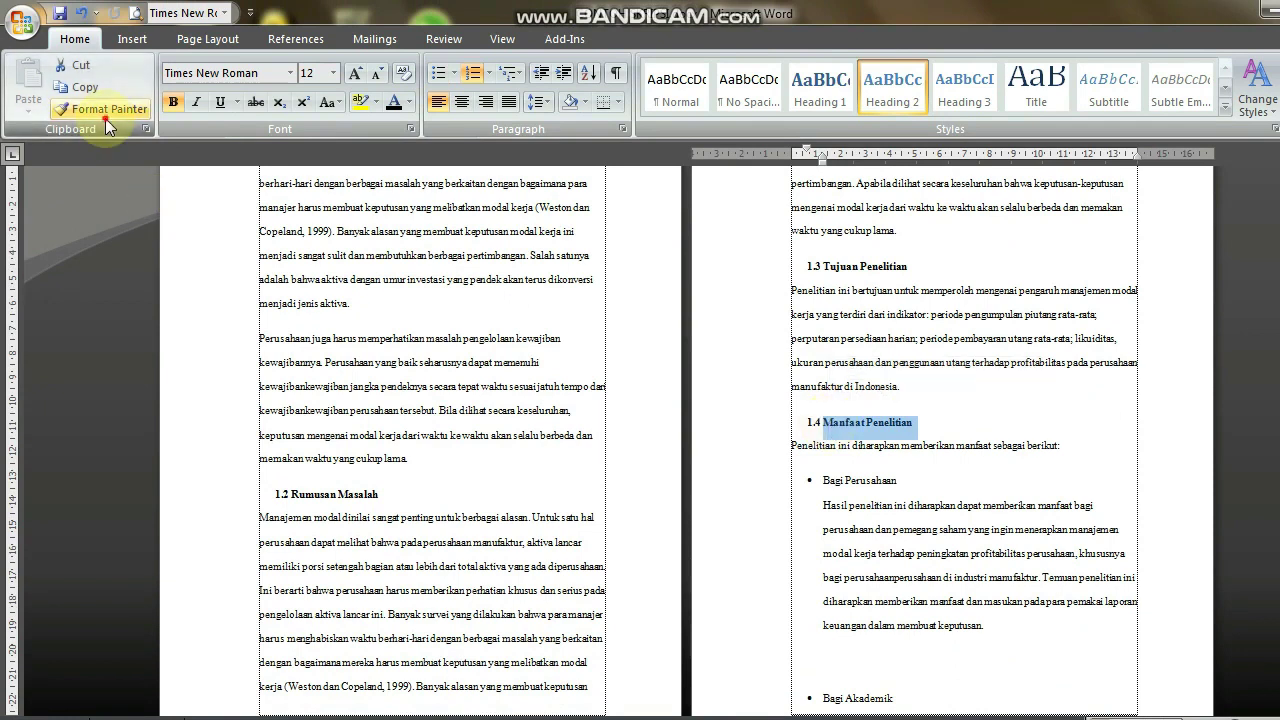
{"action": "key", "text": "Down"}
{"action": "key", "text": "Down"}
{"action": "key", "text": "Page_Down"}
{"action": "key", "text": "Down"}
{"action": "key", "text": "Down"}
{"action": "key", "text": "Down"}
{"action": "key", "text": "Down"}
{"action": "key", "text": "Down"}
{"action": "key", "text": "Down"}
{"action": "key", "text": "Down"}
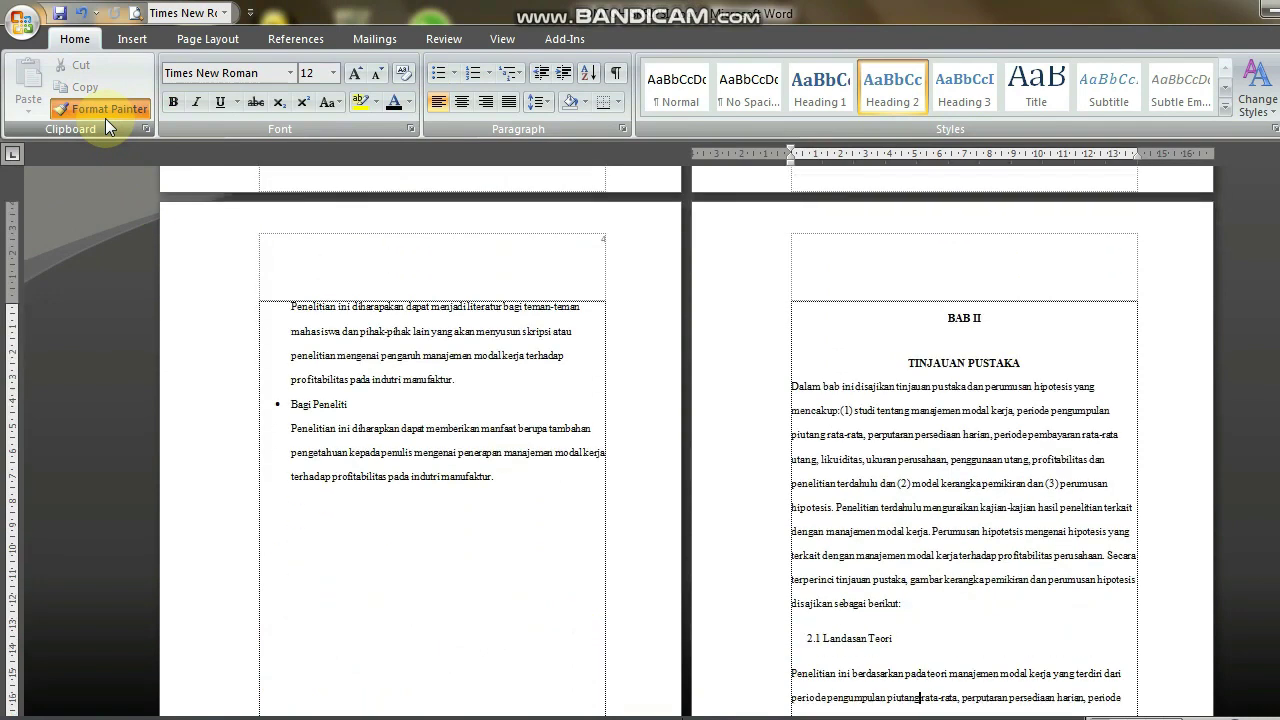
{"action": "key", "text": "Down"}
{"action": "key", "text": "Down"}
{"action": "key", "text": "Down"}
{"action": "key", "text": "Down"}
{"action": "key", "text": "Down"}
{"action": "key", "text": "Down"}
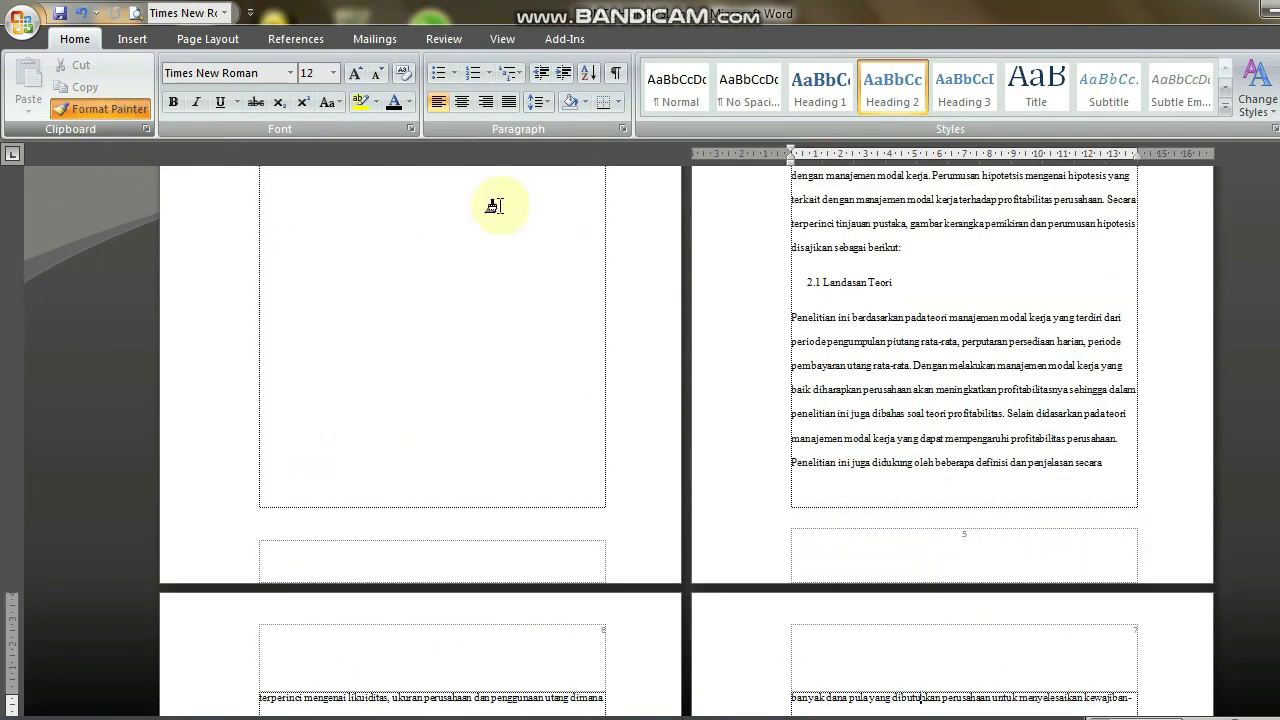
{"action": "left_click", "coordinate": [105, 110]}
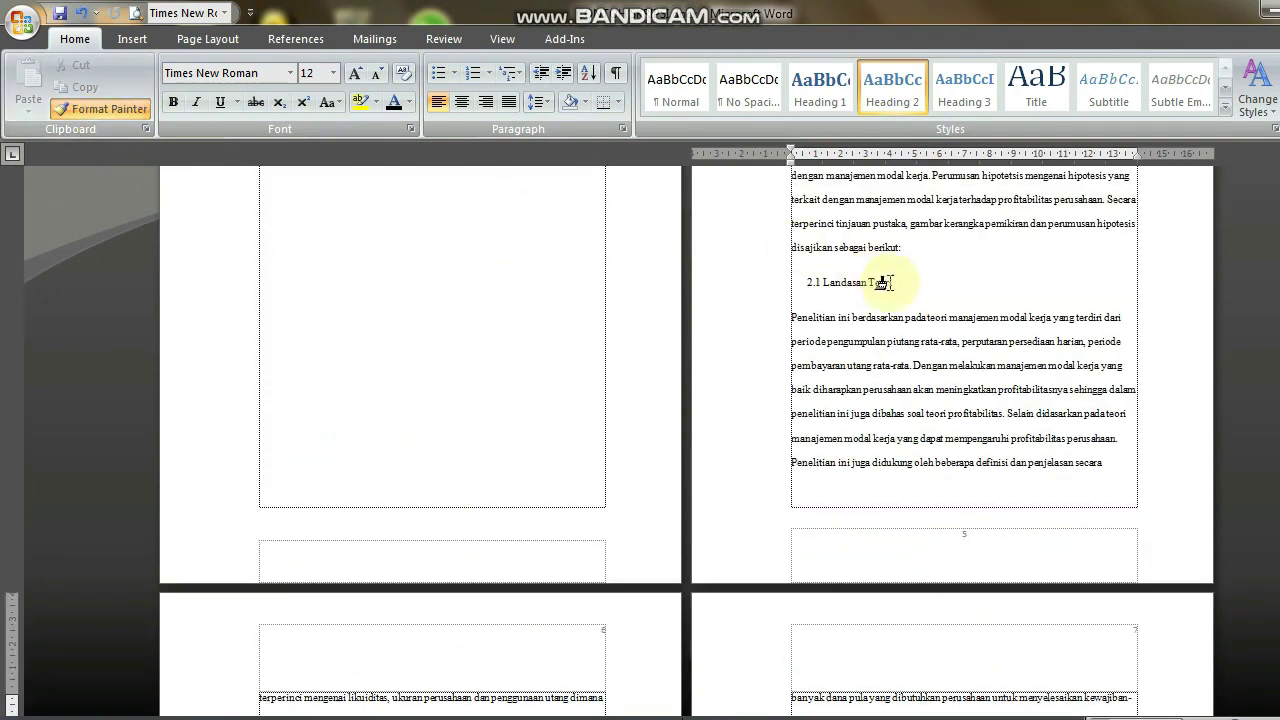
{"action": "left_click_drag", "start_coordinate": [894, 282], "coordinate": [836, 282]}
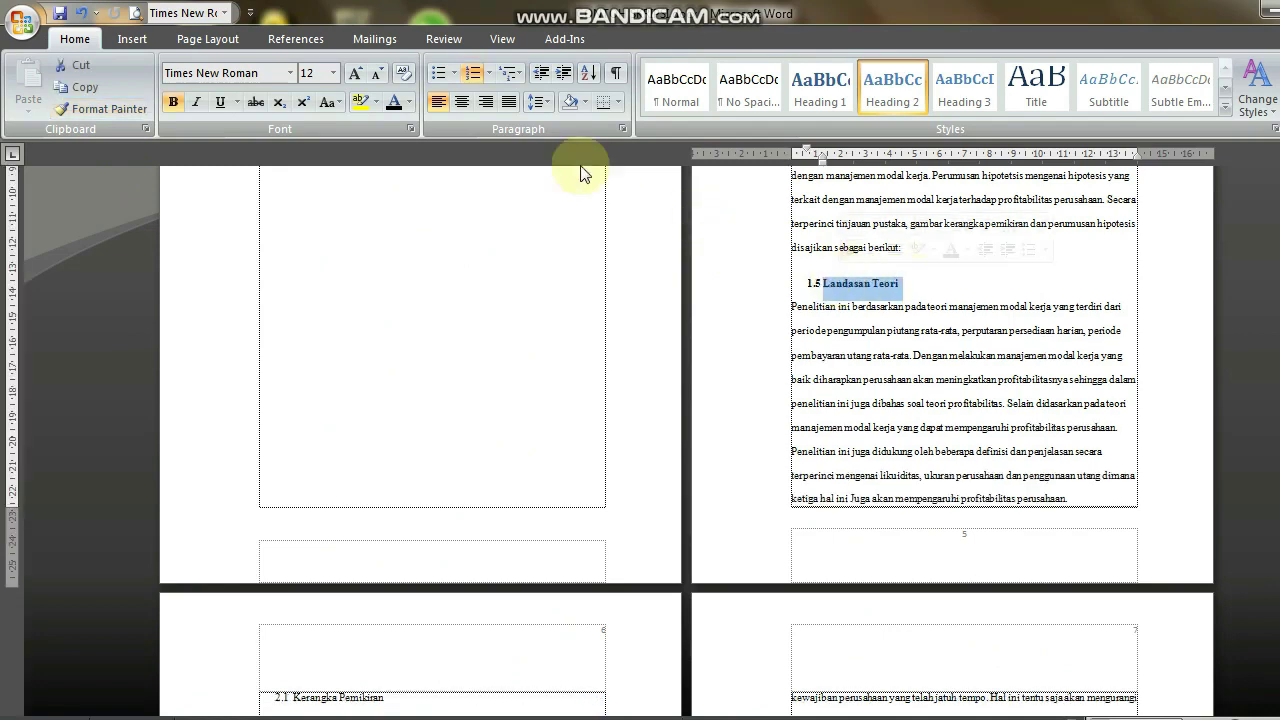
{"action": "left_click", "coordinate": [486, 78]}
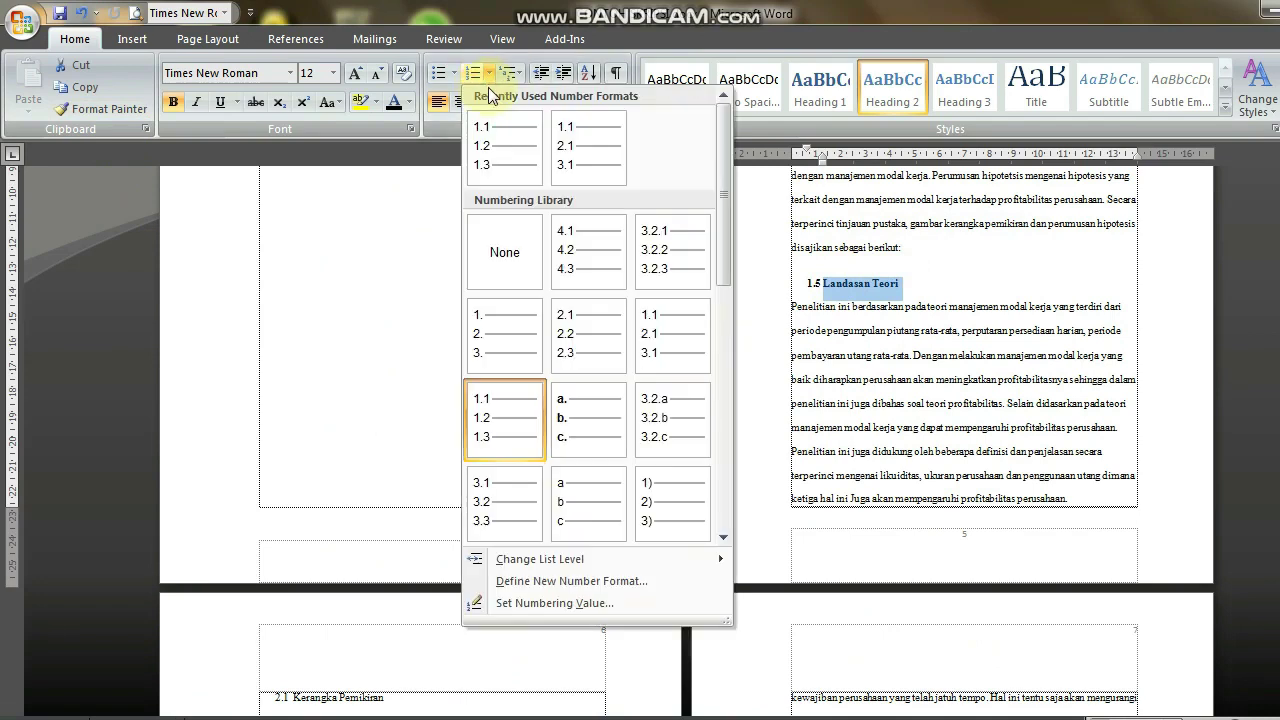
{"action": "left_click", "coordinate": [590, 333]}
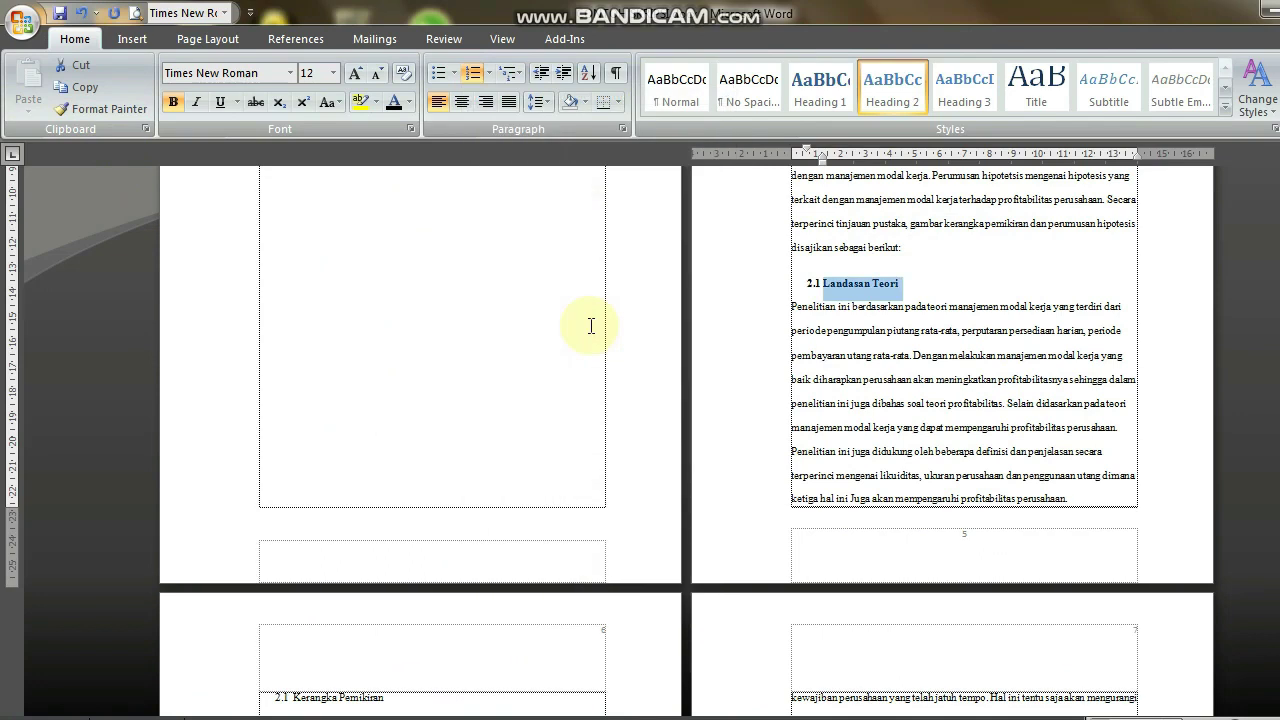
Step: Copy the formatting of the 2.1 Landasan Teori subheading onto the Kerangka Pemikiran subheading with Format Painter
{"action": "left_click", "coordinate": [71, 106]}
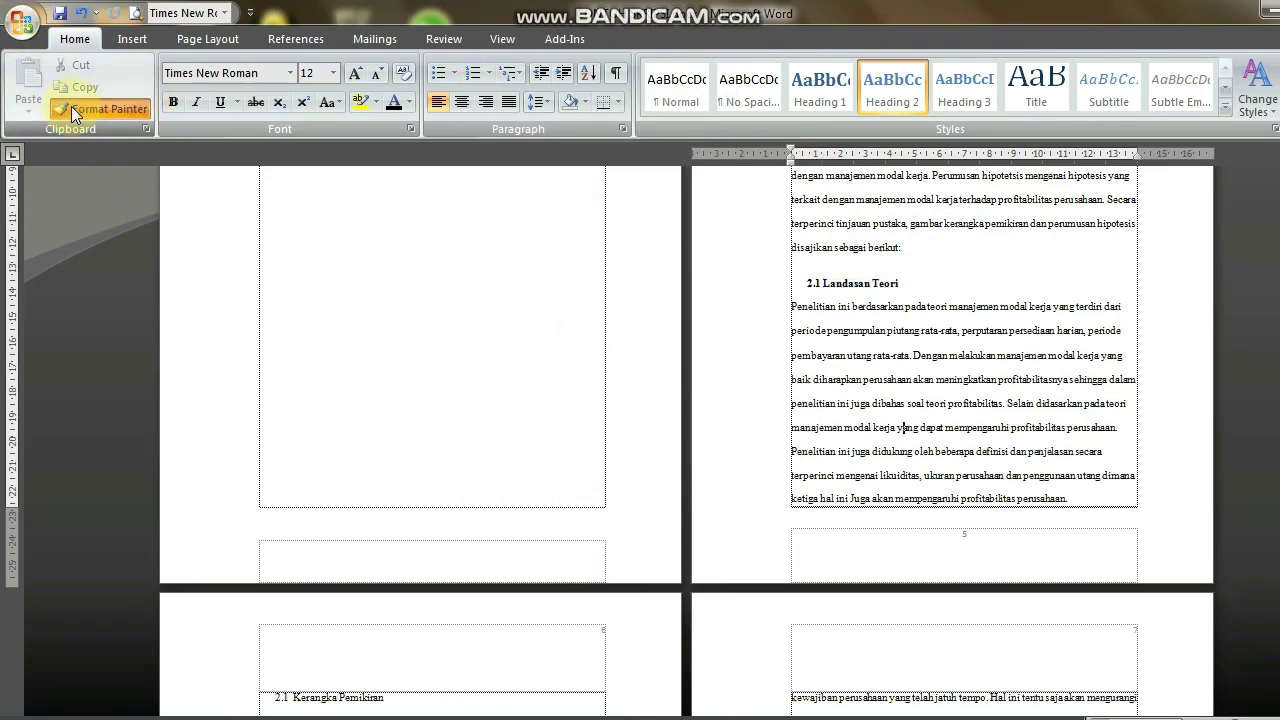
{"action": "scroll", "coordinate": [903, 687], "scroll_direction": "down", "scroll_amount": 5}
{"action": "scroll", "coordinate": [903, 687], "scroll_direction": "down", "scroll_amount": 2}
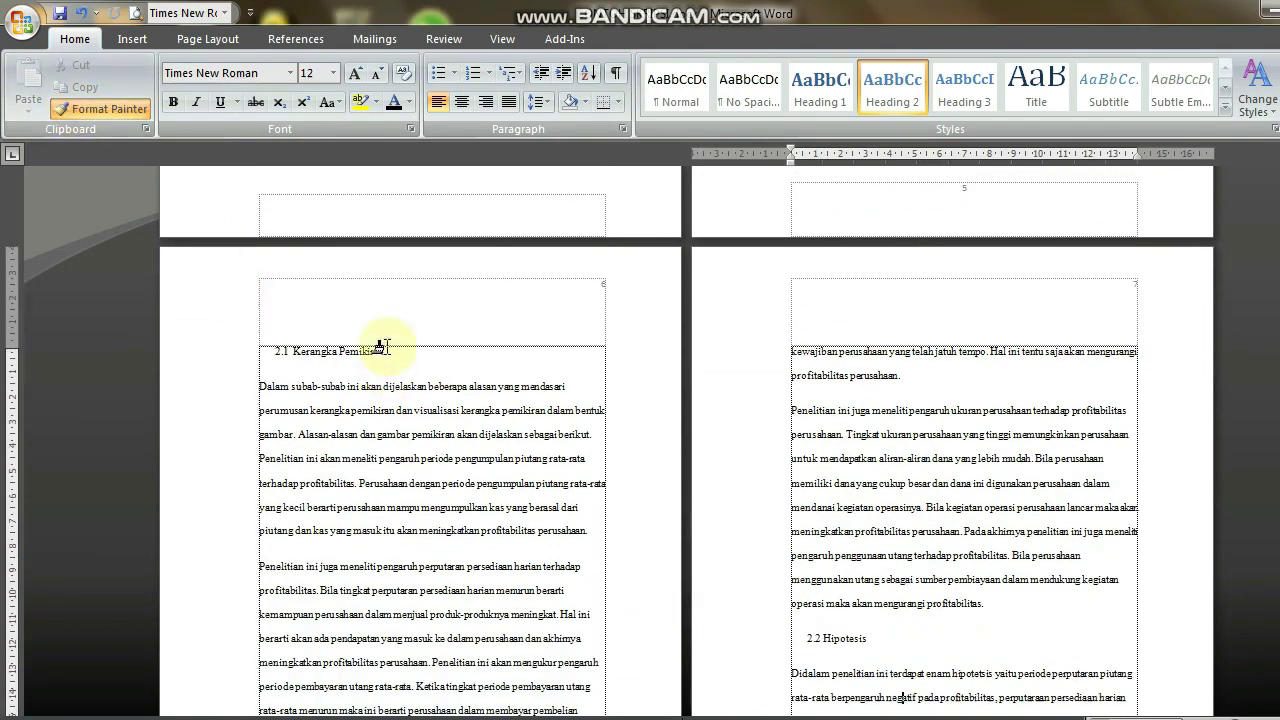
{"action": "left_click_drag", "start_coordinate": [388, 354], "coordinate": [296, 358]}
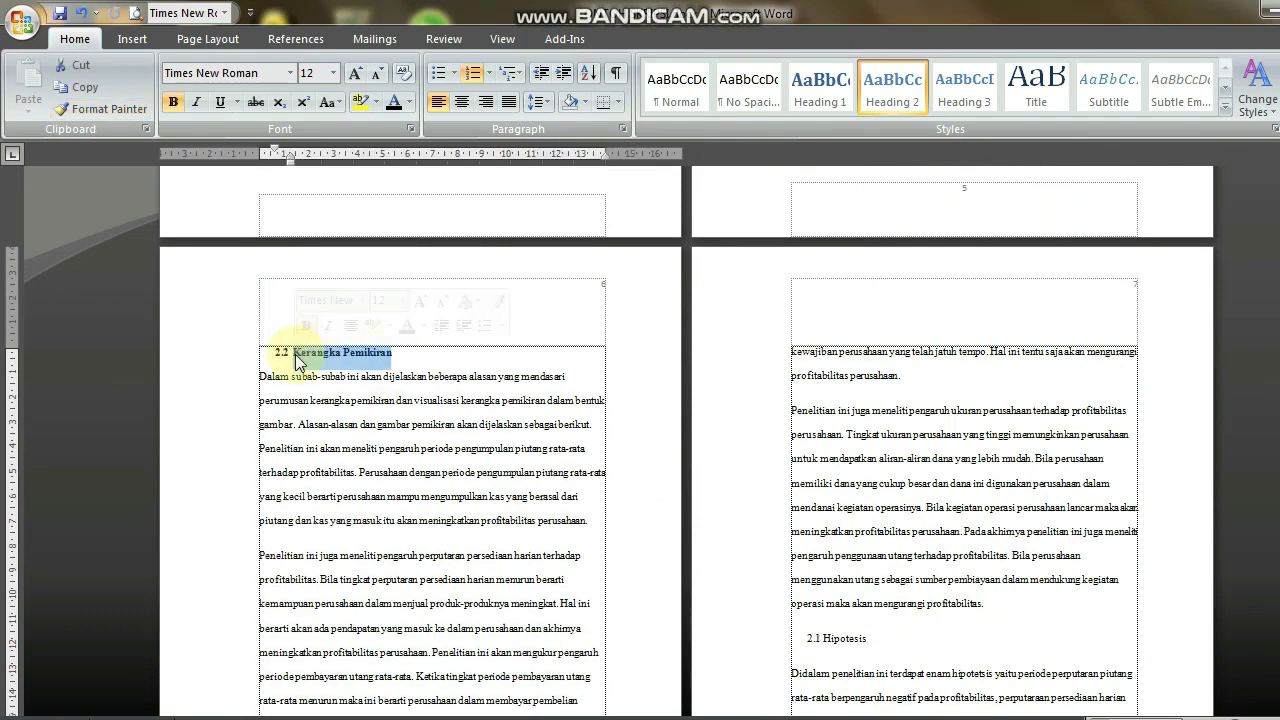
Step: Copy the formatting of the Kerangka Pemikiran subheading onto the Hipotesis subheading with Format Painter
{"action": "left_click", "coordinate": [97, 110]}
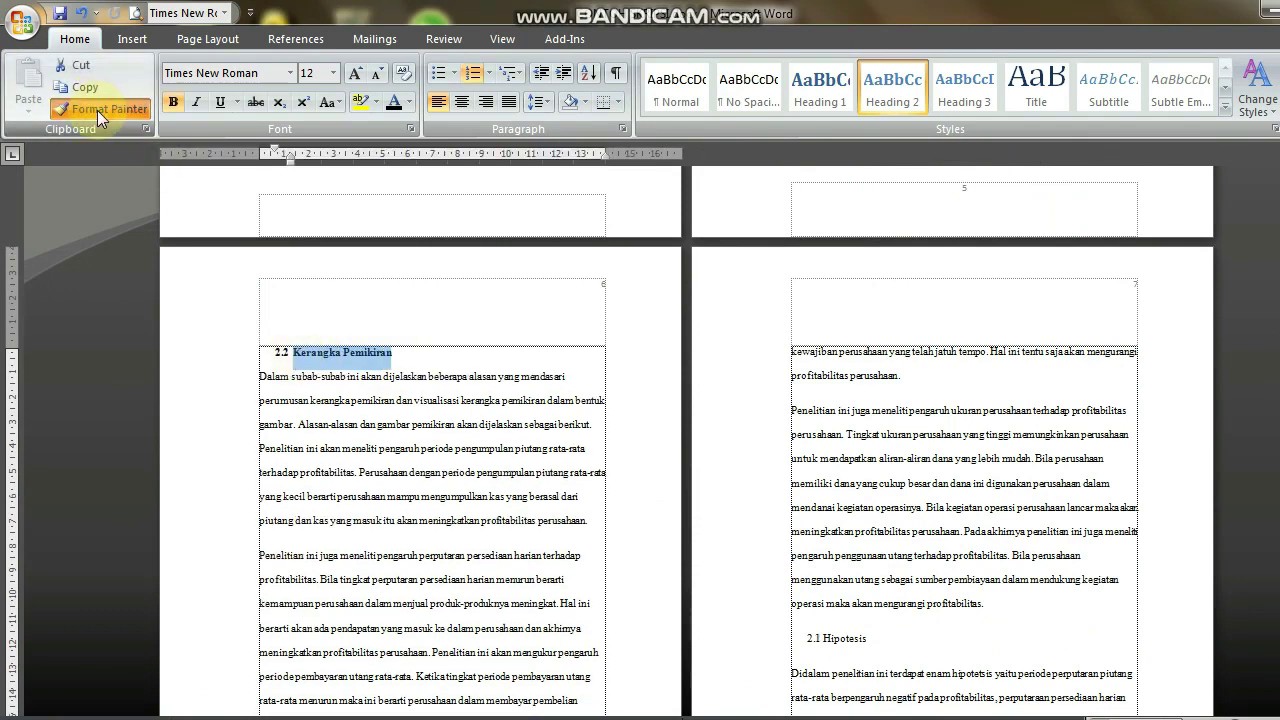
{"action": "key", "text": "Down"}
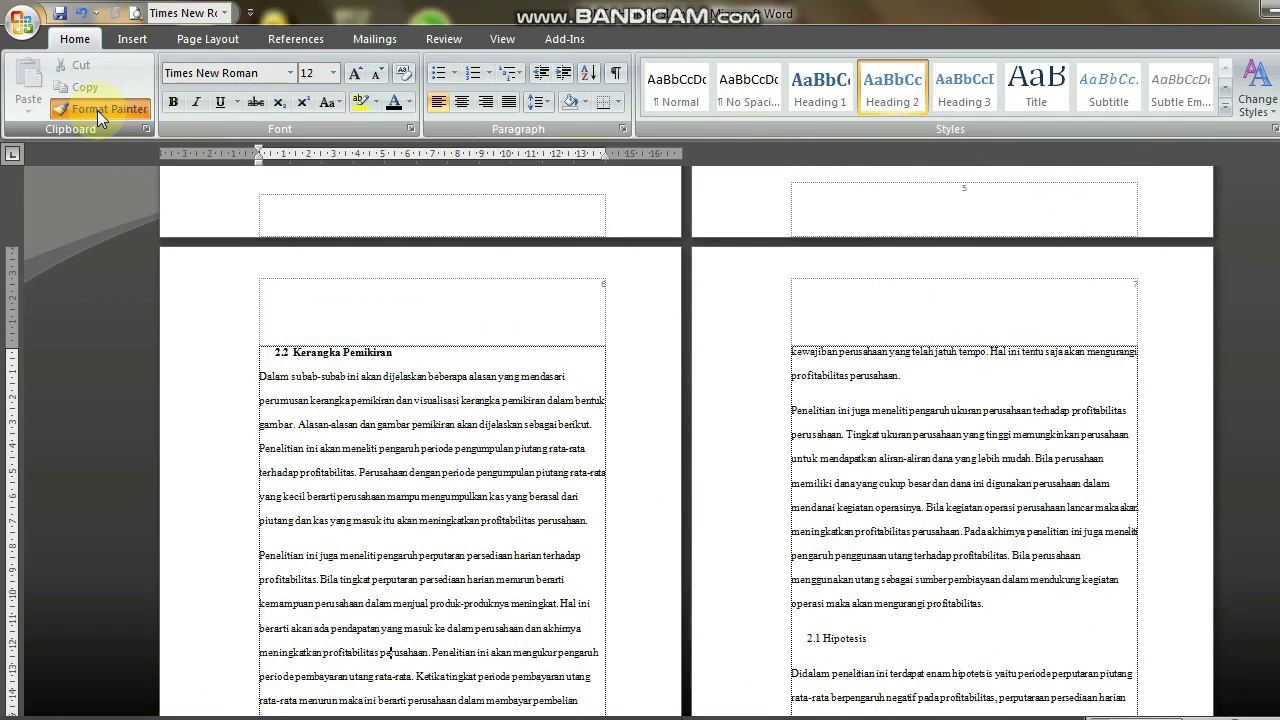
{"action": "key", "text": "Down"}
{"action": "key", "text": "Down"}
{"action": "key", "text": "Down"}
{"action": "key", "text": "Down"}
{"action": "key", "text": "Down"}
{"action": "key", "text": "Down"}
{"action": "key", "text": "Down"}
{"action": "key", "text": "Down"}
{"action": "key", "text": "Down"}
{"action": "key", "text": "Down"}
{"action": "key", "text": "Down"}
{"action": "key", "text": "Down"}
{"action": "key", "text": "Down"}
{"action": "key", "text": "Down"}
{"action": "key", "text": "Down"}
{"action": "key", "text": "Down"}
{"action": "key", "text": "Down"}
{"action": "key", "text": "Down"}
{"action": "key", "text": "Down"}
{"action": "key", "text": "Down"}
{"action": "key", "text": "Up"}
{"action": "key", "text": "Up"}
{"action": "key", "text": "Up"}
{"action": "key", "text": "Up"}
{"action": "key", "text": "Up"}
{"action": "key", "text": "Up"}
{"action": "key", "text": "Up"}
{"action": "key", "text": "Up"}
{"action": "key", "text": "Up"}
{"action": "key", "text": "Up"}
{"action": "key", "text": "Up"}
{"action": "key", "text": "Up"}
{"action": "key", "text": "Up"}
{"action": "key", "text": "Up"}
{"action": "key", "text": "Up"}
{"action": "key", "text": "Up"}
{"action": "key", "text": "Up"}
{"action": "key", "text": "Up"}
{"action": "key", "text": "Up"}
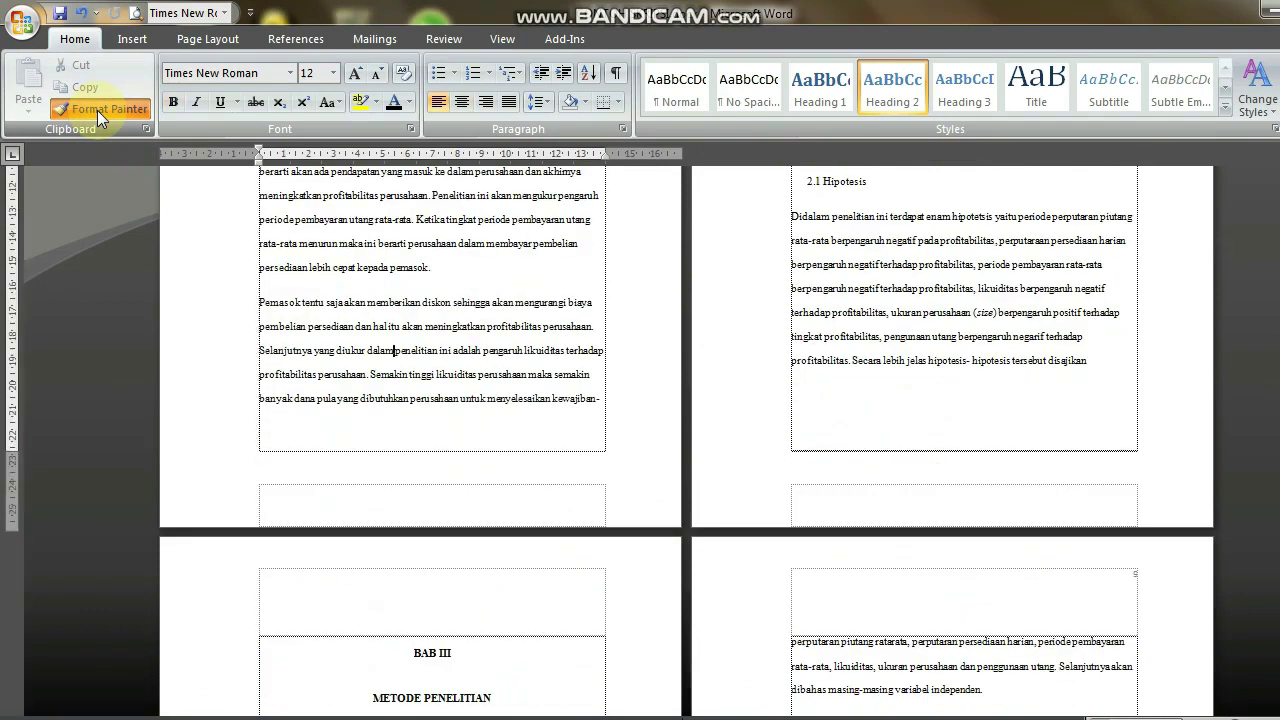
{"action": "key", "text": "Up"}
{"action": "key", "text": "Up"}
{"action": "key", "text": "Up"}
{"action": "key", "text": "Up"}
{"action": "key", "text": "Up"}
{"action": "key", "text": "Up"}
{"action": "key", "text": "Up"}
{"action": "key", "text": "Up"}
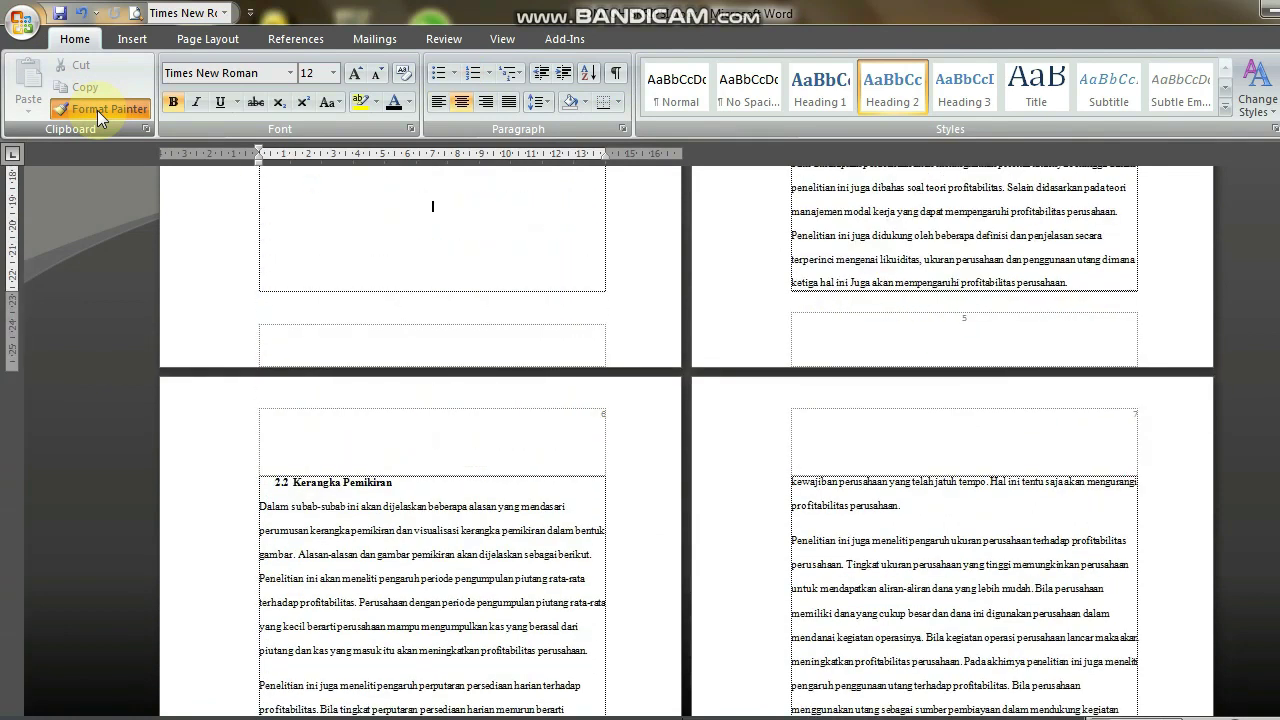
{"action": "key", "text": "Down"}
{"action": "key", "text": "Down"}
{"action": "key", "text": "Down"}
{"action": "key", "text": "Down"}
{"action": "key", "text": "Down"}
{"action": "key", "text": "Down"}
{"action": "key", "text": "Down"}
{"action": "key", "text": "Down"}
{"action": "key", "text": "Down"}
{"action": "key", "text": "Down"}
{"action": "key", "text": "Down"}
{"action": "key", "text": "Down"}
{"action": "key", "text": "Down"}
{"action": "key", "text": "Down"}
{"action": "key", "text": "Down"}
{"action": "key", "text": "Down"}
{"action": "key", "text": "Down"}
{"action": "key", "text": "Down"}
{"action": "key", "text": "Down"}
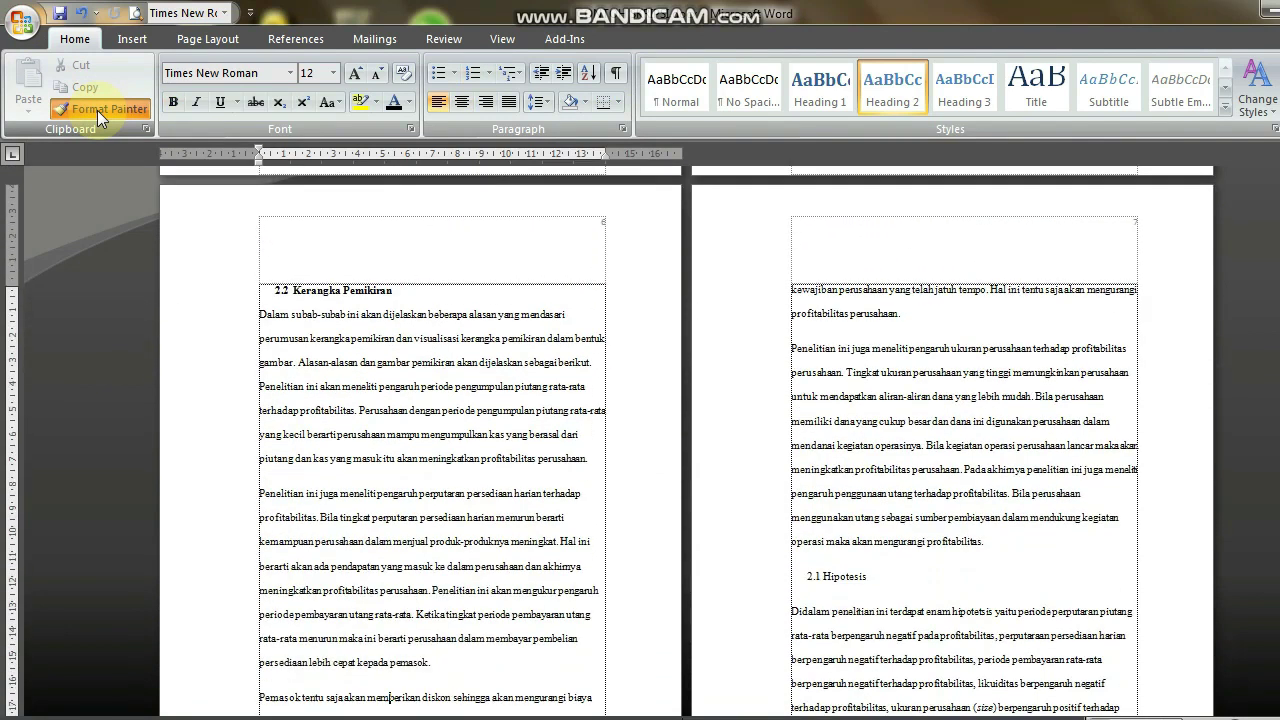
{"action": "left_click", "coordinate": [97, 110]}
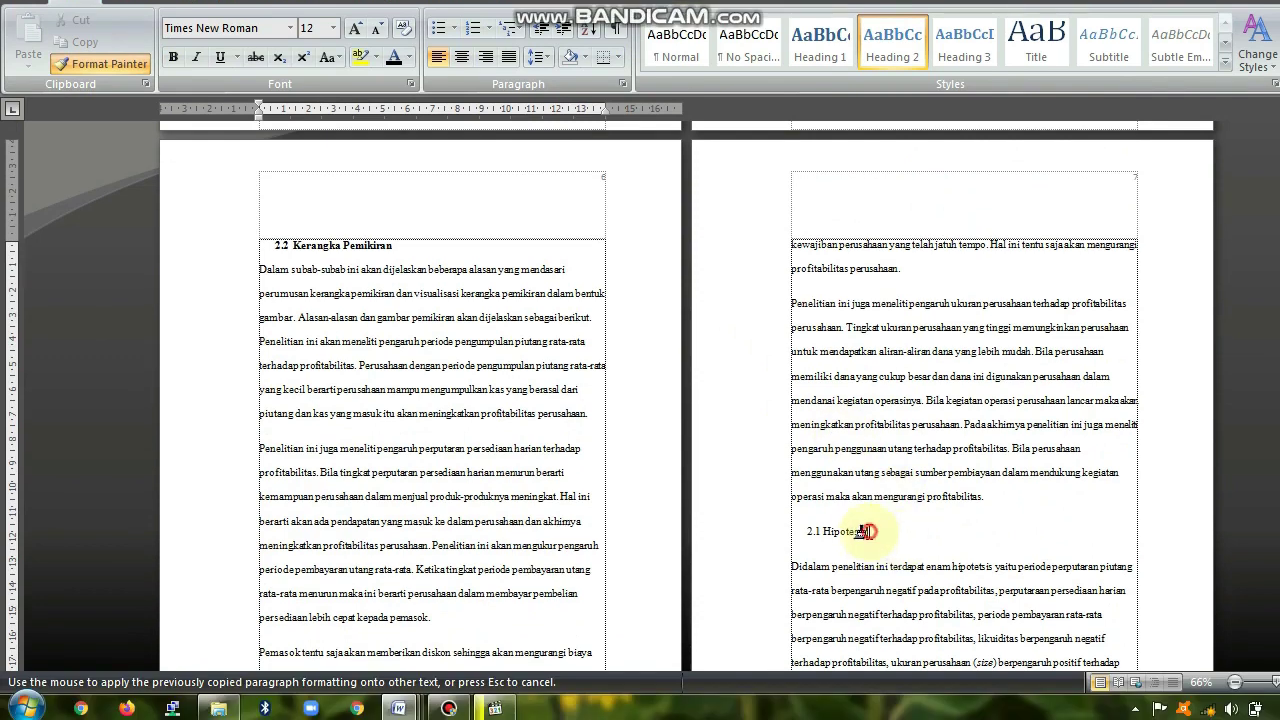
{"action": "left_click_drag", "start_coordinate": [862, 531], "coordinate": [815, 535]}
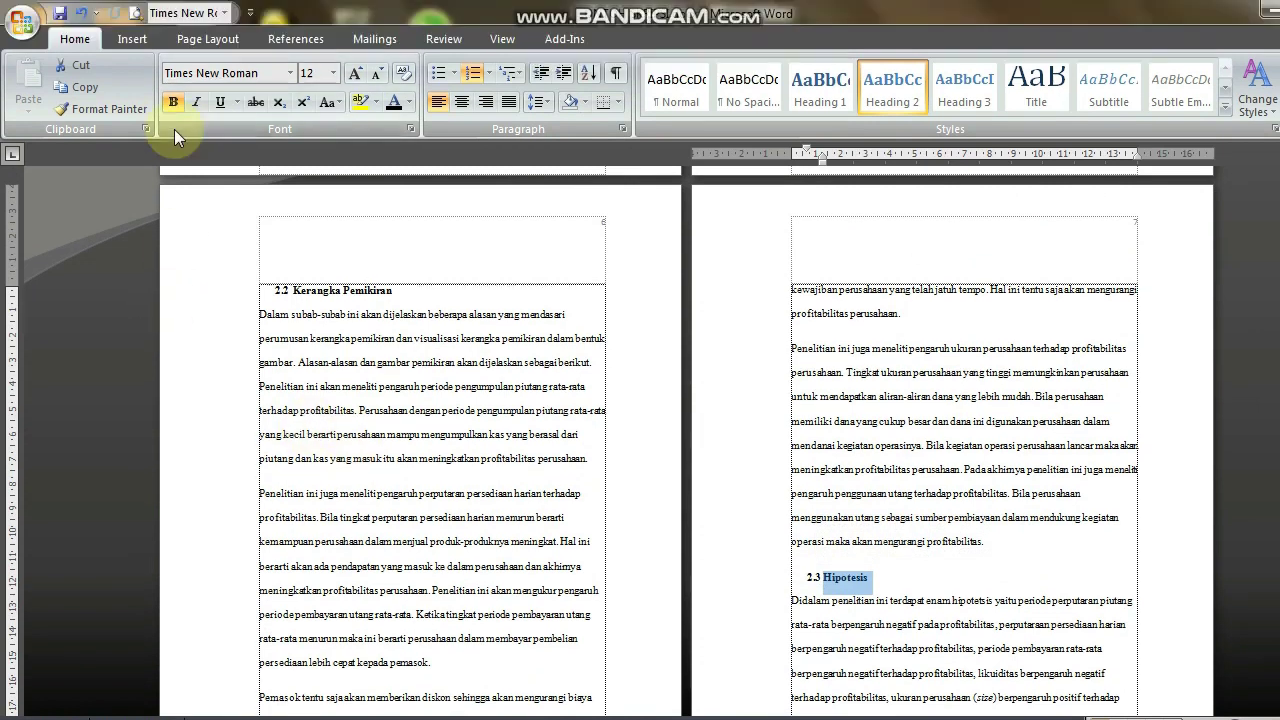
Step: Copy the Hipotesis formatting onto BAB III's Variabel Penelitian dan Definisi Operasi Variabel subheading with Format Painter and number it with the 3.1, 3.2, 3.3 format
{"action": "left_click", "coordinate": [112, 65]}
{"action": "left_click", "coordinate": [112, 110]}
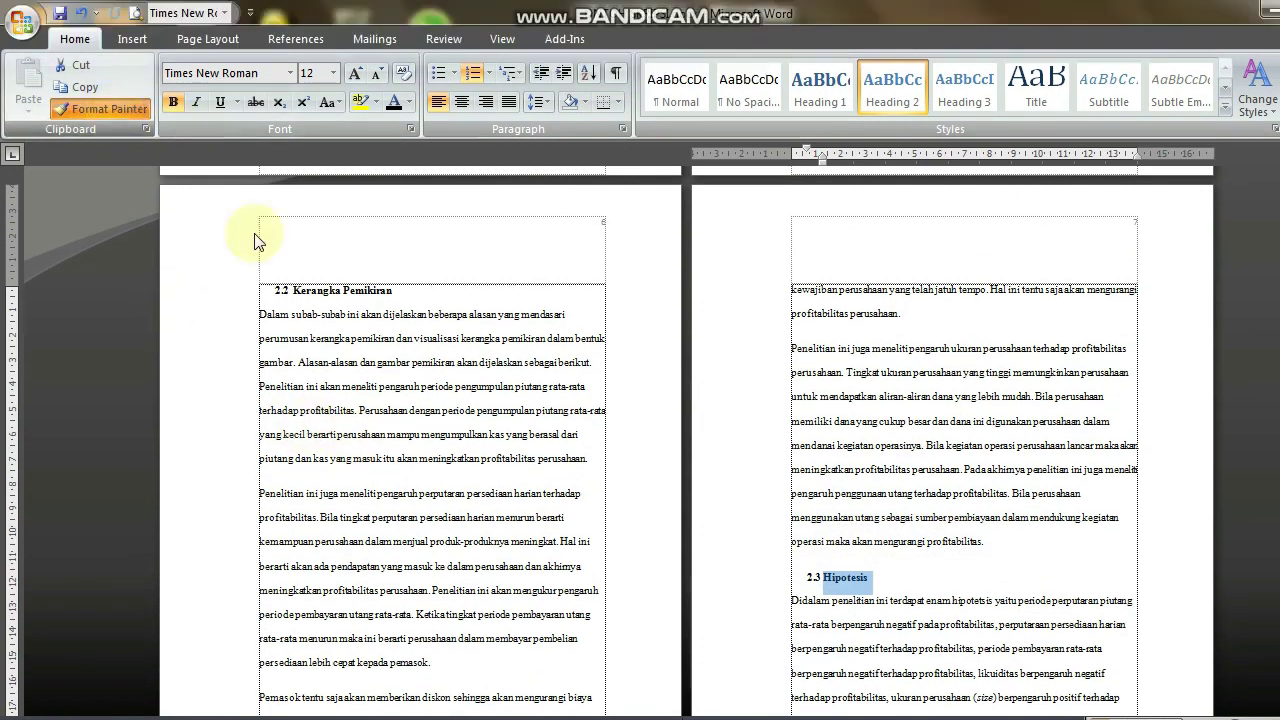
{"action": "scroll", "coordinate": [335, 312], "scroll_direction": "down", "scroll_amount": 10}
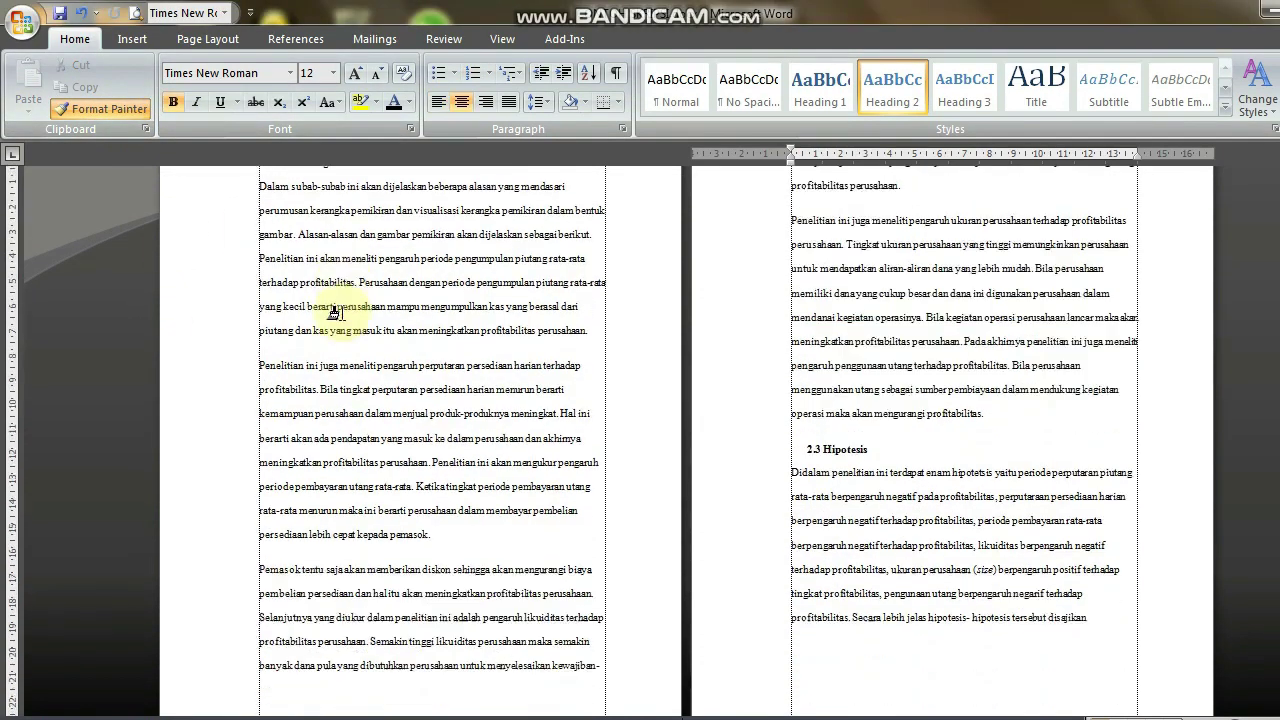
{"action": "scroll", "coordinate": [335, 312], "scroll_direction": "down", "scroll_amount": 15}
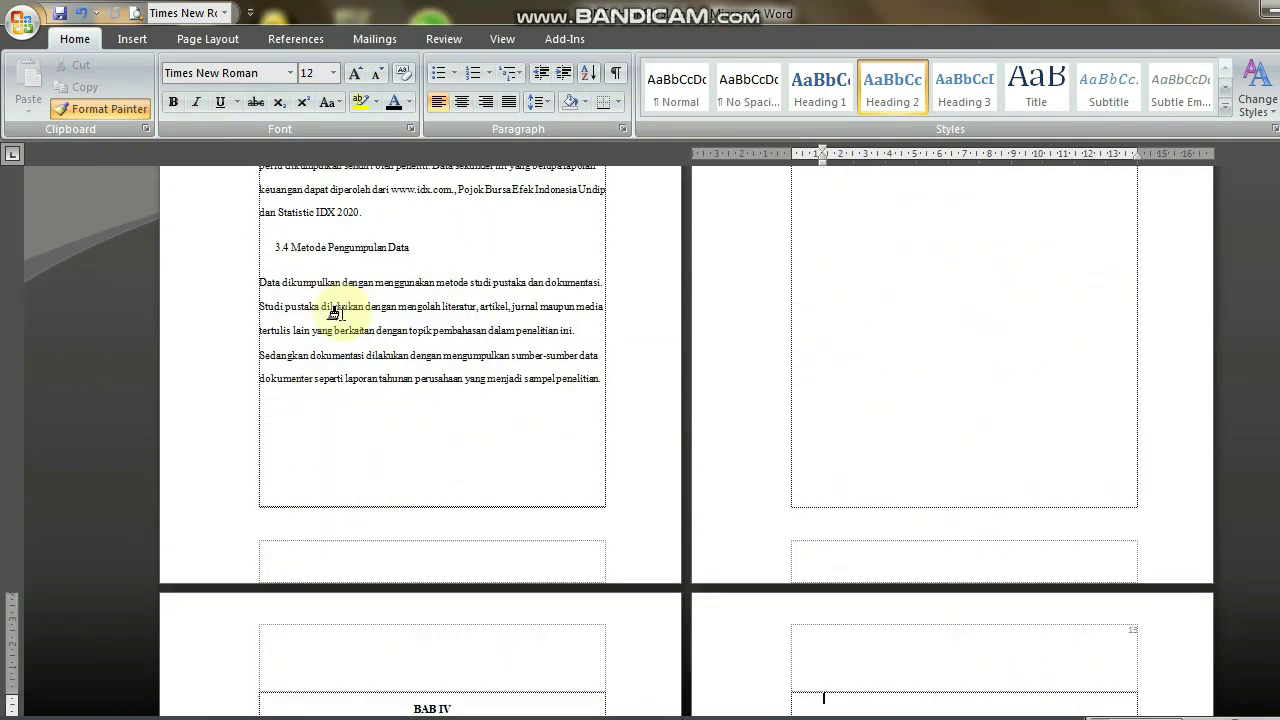
{"action": "scroll", "coordinate": [335, 312], "scroll_direction": "up", "scroll_amount": 4}
{"action": "scroll", "coordinate": [335, 312], "scroll_direction": "up", "scroll_amount": 7}
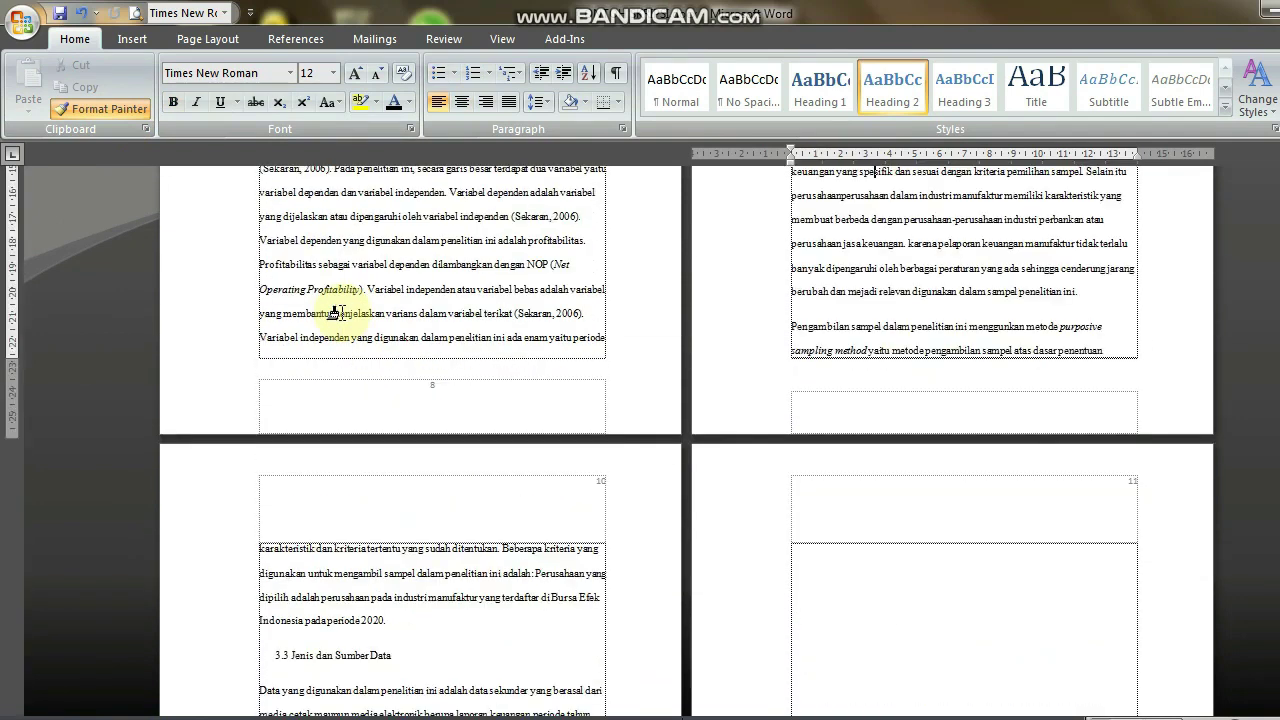
{"action": "scroll", "coordinate": [335, 312], "scroll_direction": "up", "scroll_amount": 4}
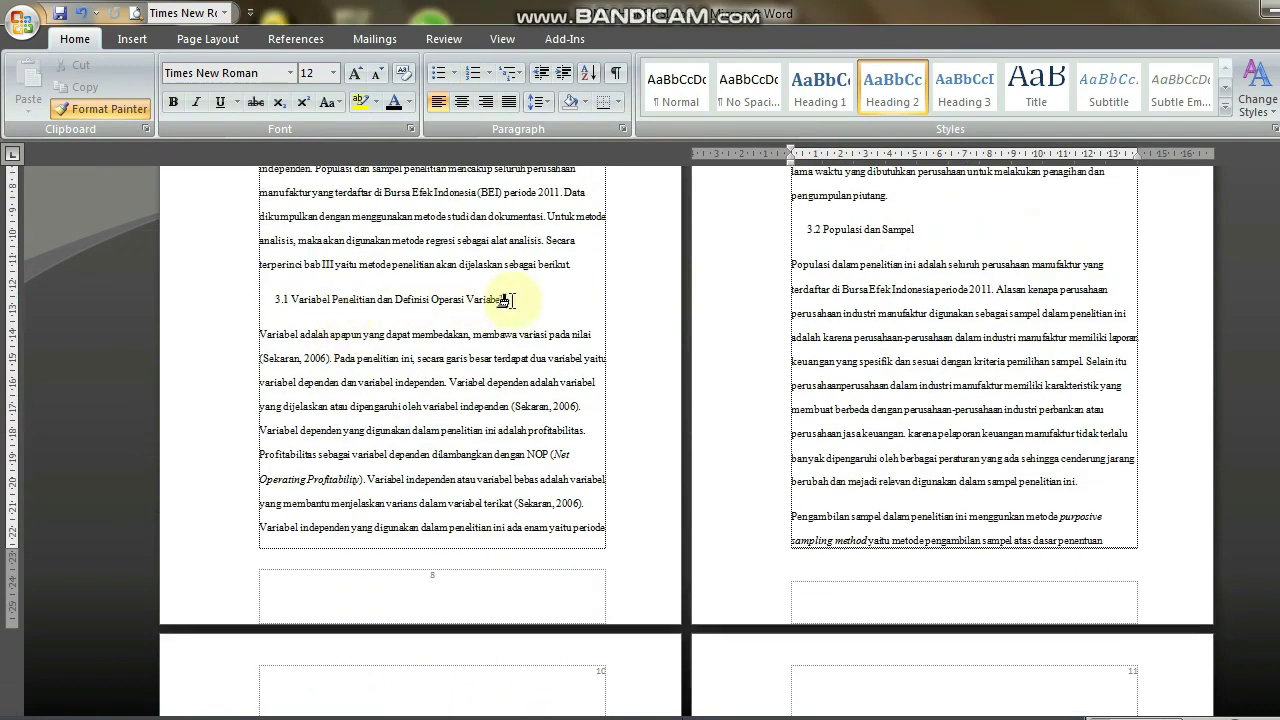
{"action": "left_click_drag", "start_coordinate": [509, 294], "coordinate": [313, 307]}
{"action": "key", "text": "ctrl+alt+2"}
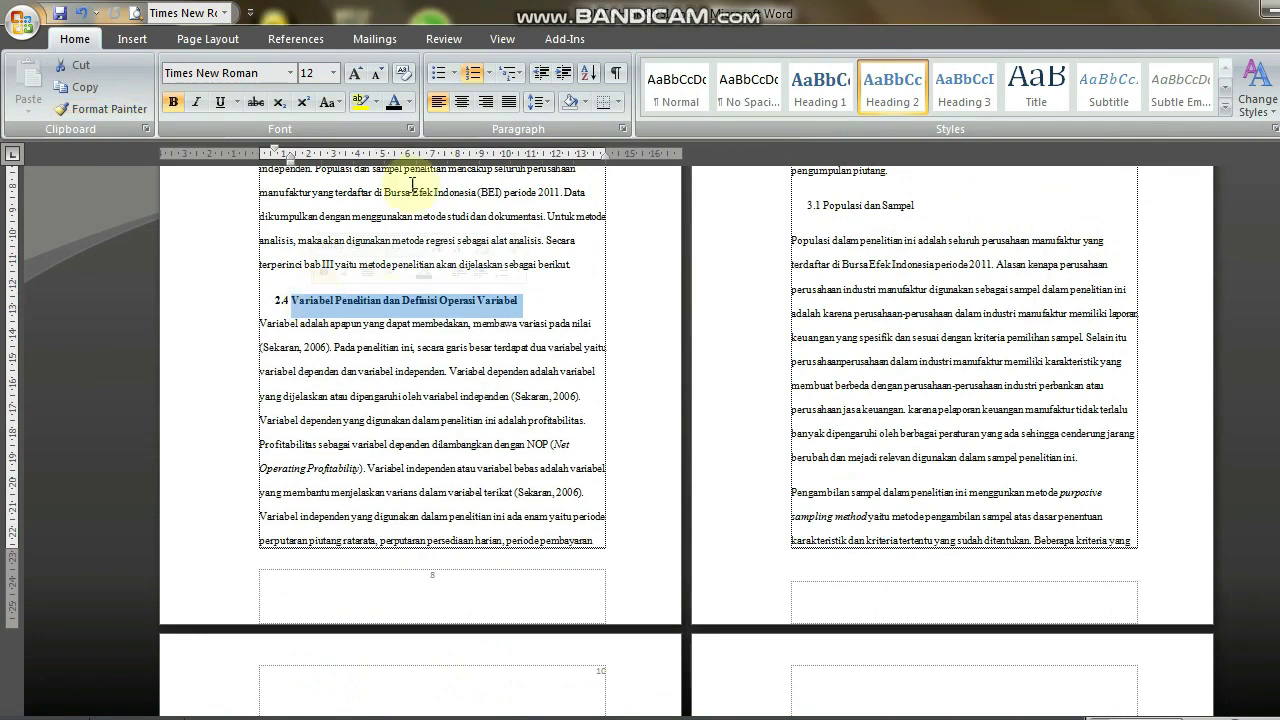
{"action": "left_click", "coordinate": [487, 79]}
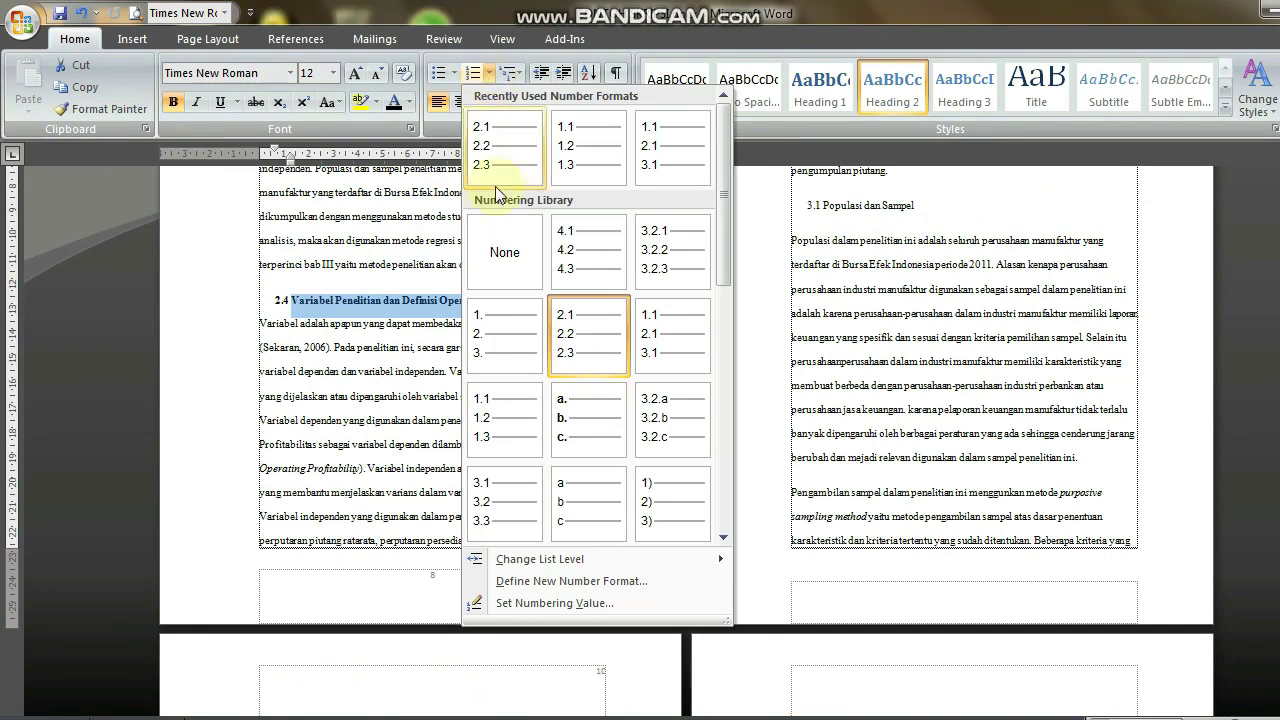
{"action": "left_click", "coordinate": [529, 484]}
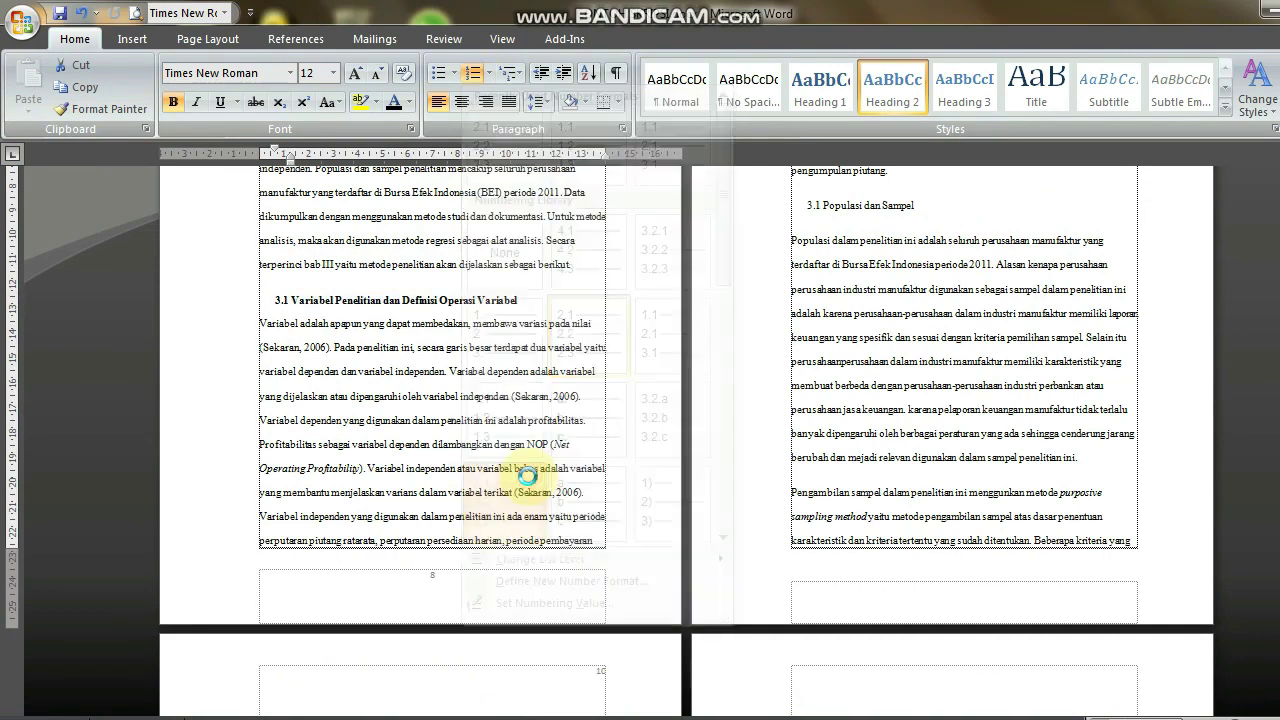
Step: Copy the formatting of the 3.1 Variabel Penelitian subheading onto the Populasi dan Sampel subheading with Format Painter
{"action": "left_click", "coordinate": [82, 114]}
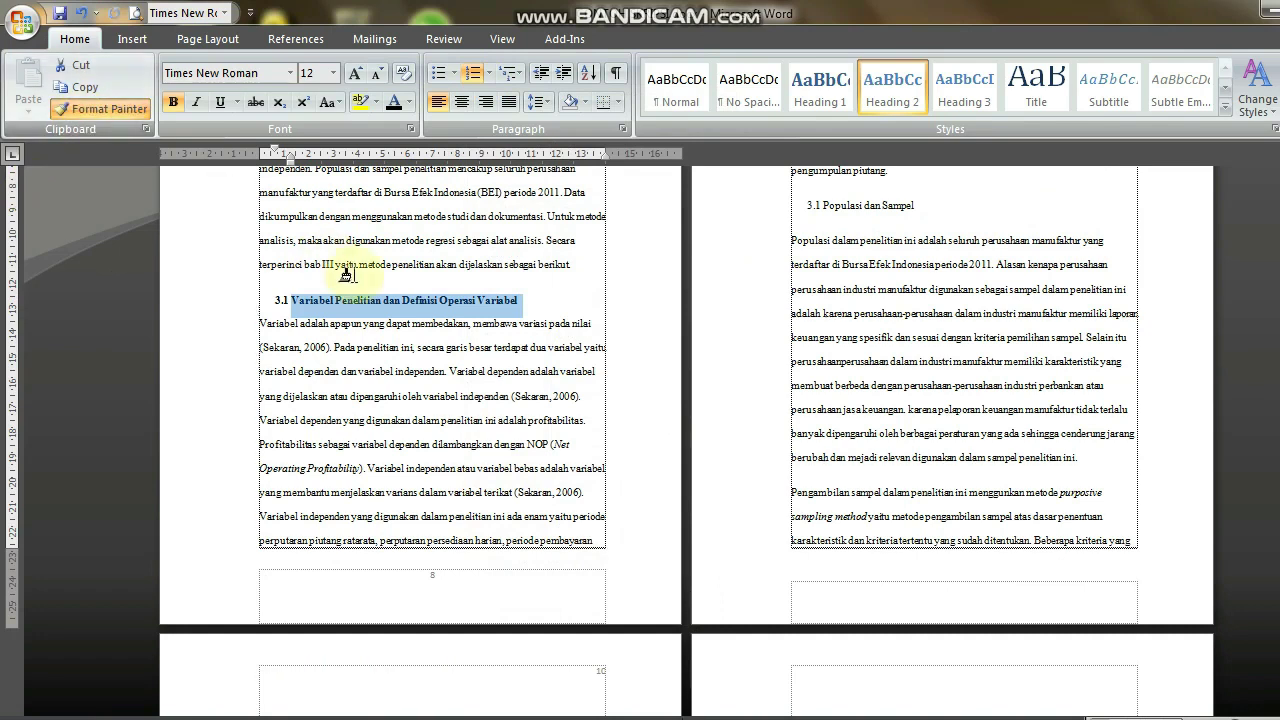
{"action": "left_click", "coordinate": [562, 274]}
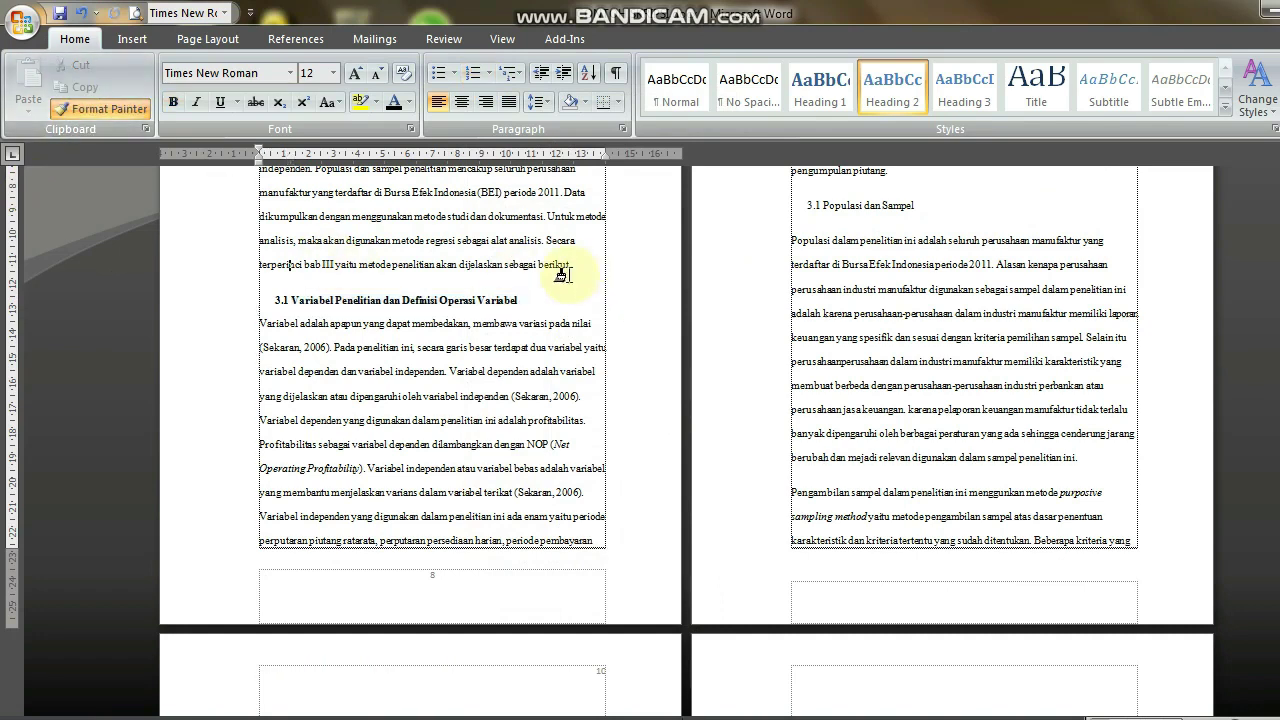
{"action": "scroll", "coordinate": [563, 255], "scroll_direction": "up", "scroll_amount": 6}
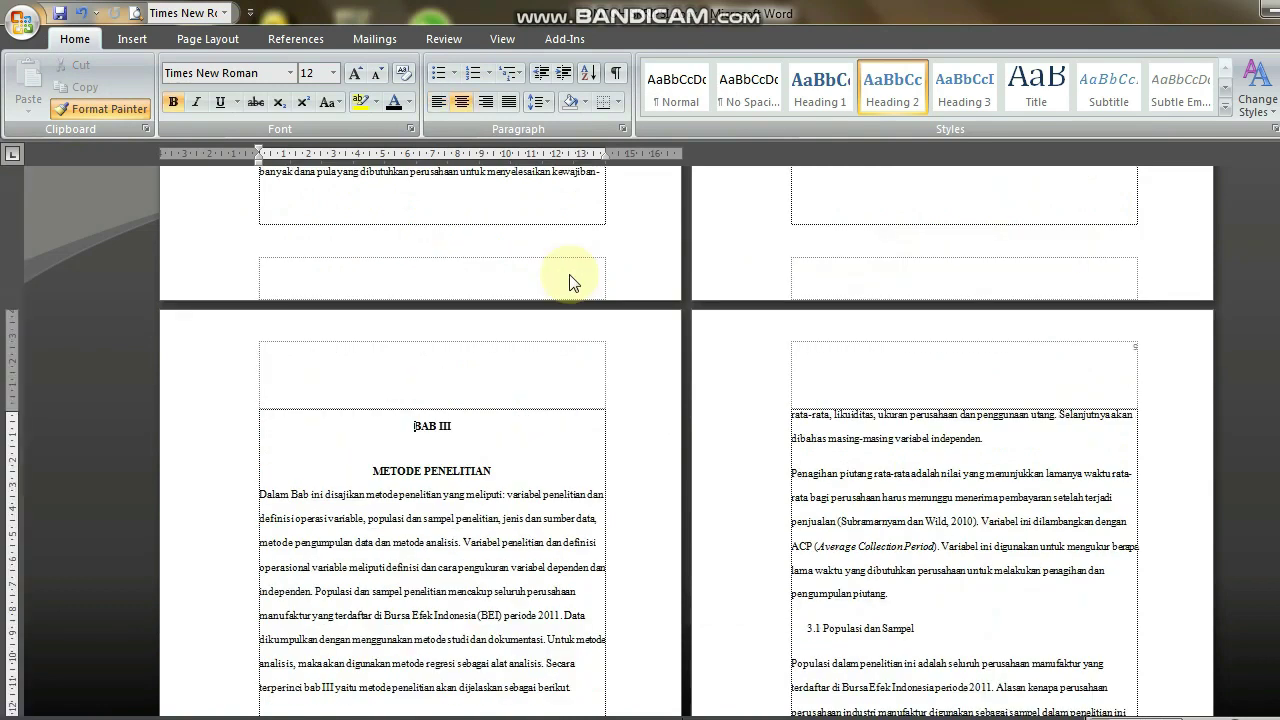
{"action": "scroll", "coordinate": [571, 281], "scroll_direction": "down", "scroll_amount": 3}
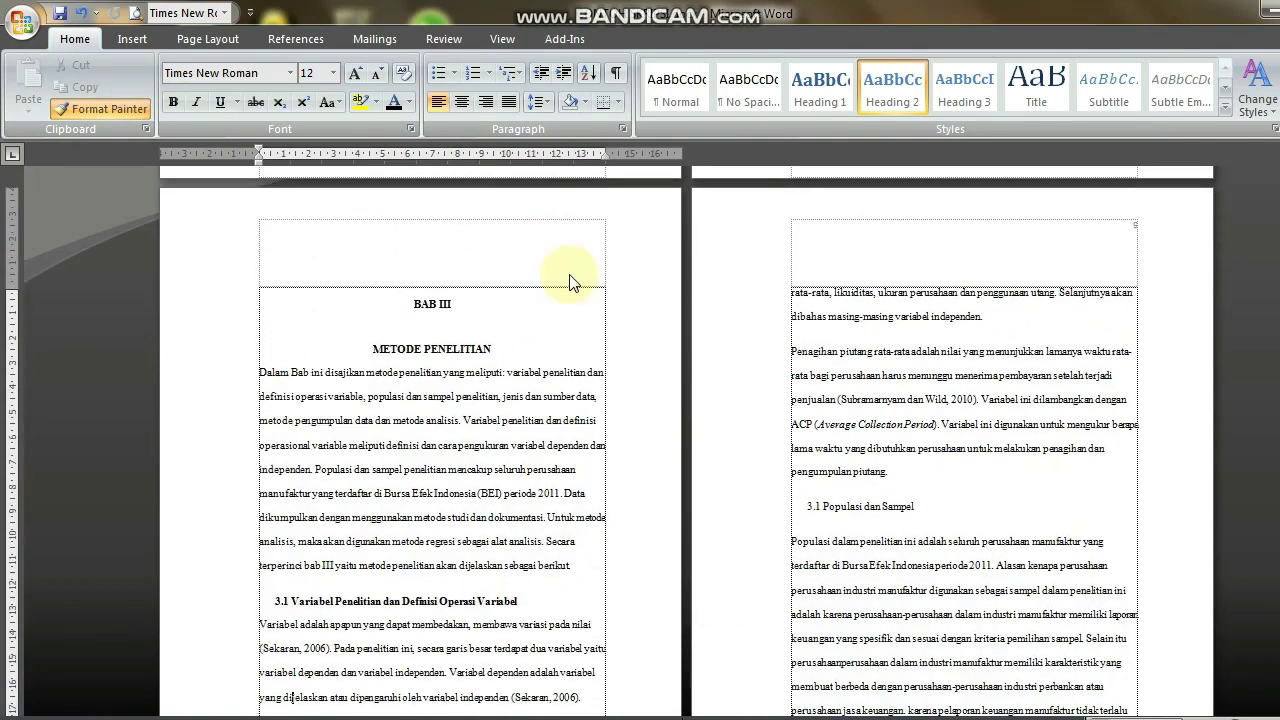
{"action": "left_click_drag", "start_coordinate": [917, 506], "coordinate": [826, 514]}
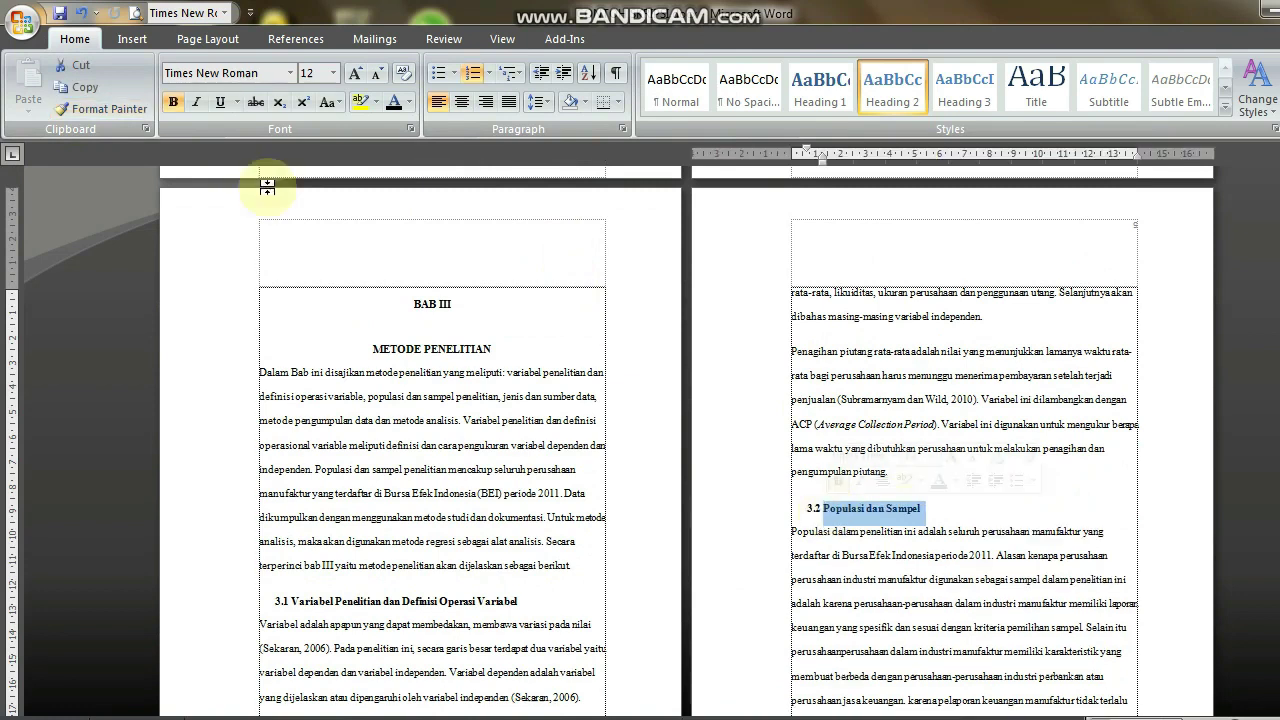
Step: Copy the formatting of the Populasi dan Sampel subheading onto the Jenis dan Sumber Data subheading with Format Painter
{"action": "left_click", "coordinate": [128, 114]}
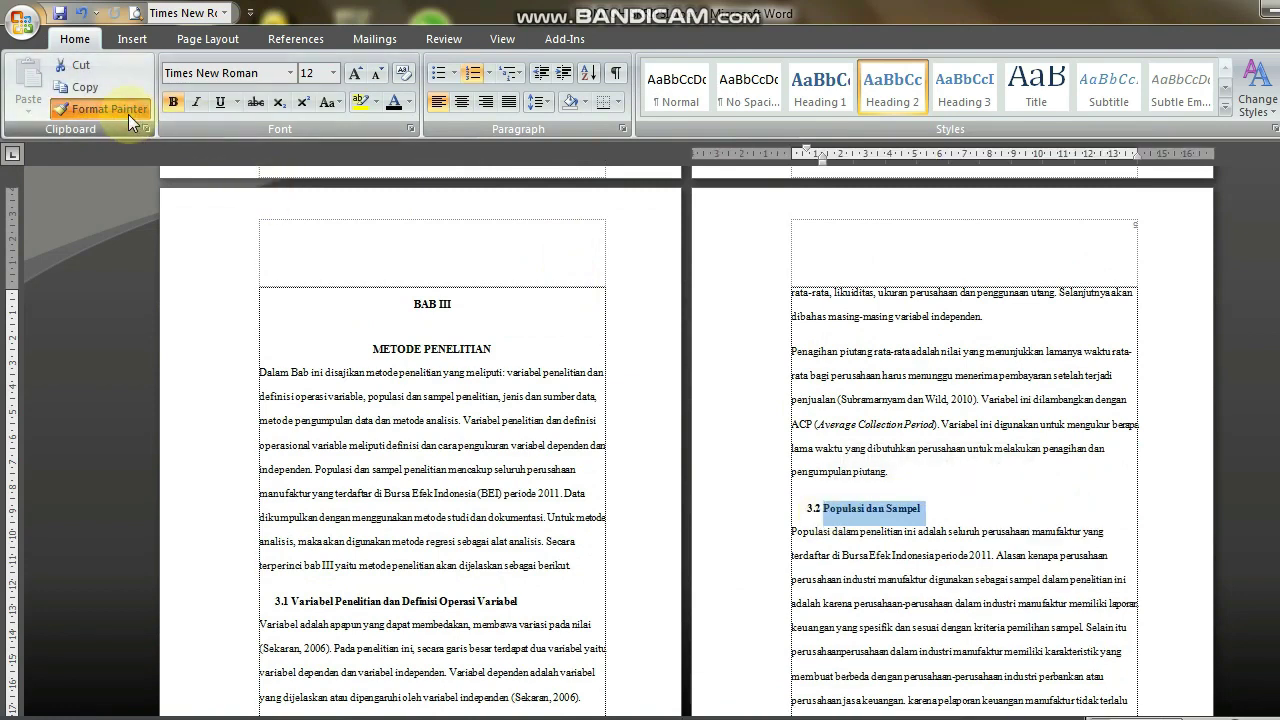
{"action": "left_click", "coordinate": [430, 450]}
{"action": "scroll", "coordinate": [435, 447], "scroll_direction": "down", "scroll_amount": 1}
{"action": "scroll", "coordinate": [435, 447], "scroll_direction": "down", "scroll_amount": 15}
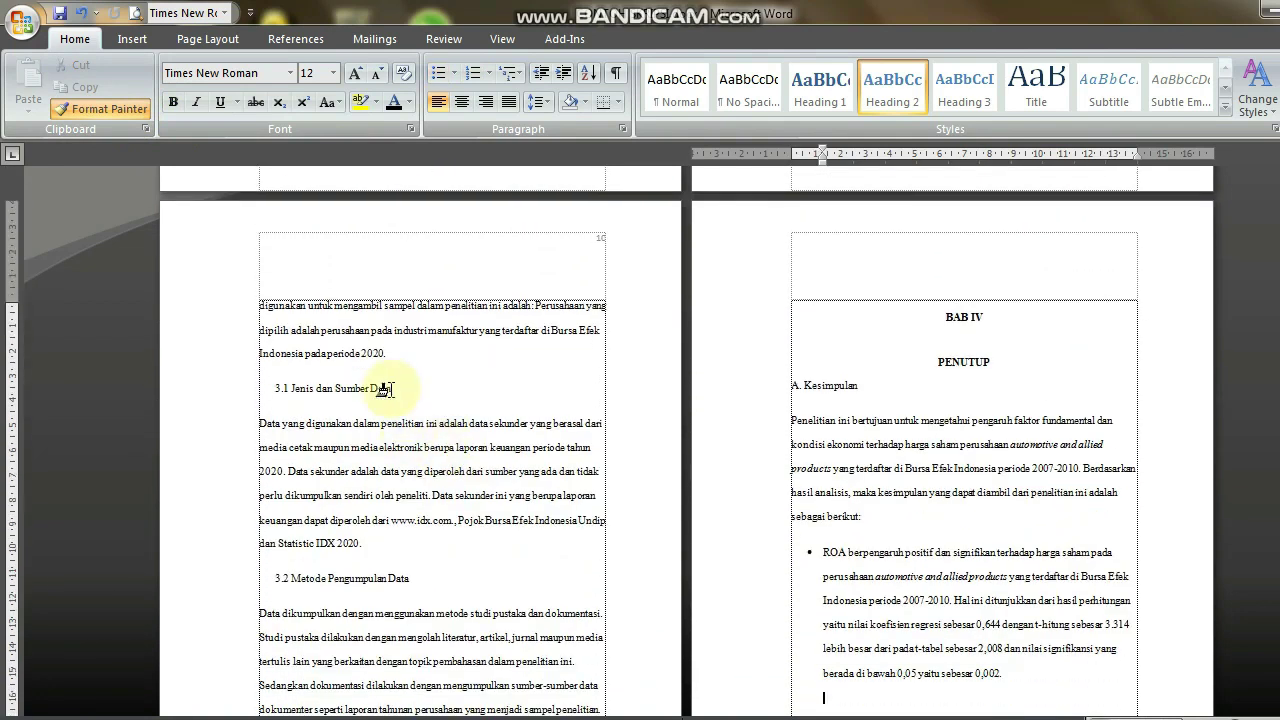
{"action": "left_click_drag", "start_coordinate": [385, 389], "coordinate": [280, 394]}
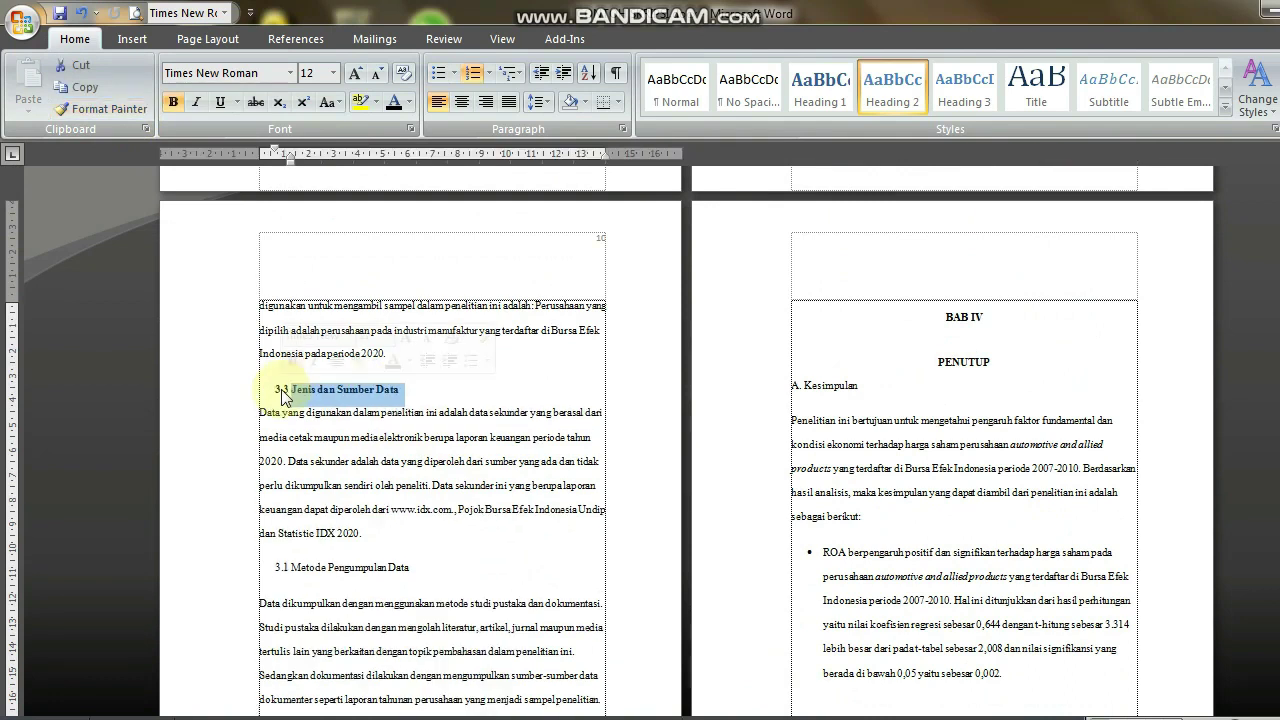
Step: Copy the formatting of the Jenis dan Sumber Data subheading onto the Metode Pengumpulan Data subheading with Format Painter
{"action": "left_click", "coordinate": [106, 107]}
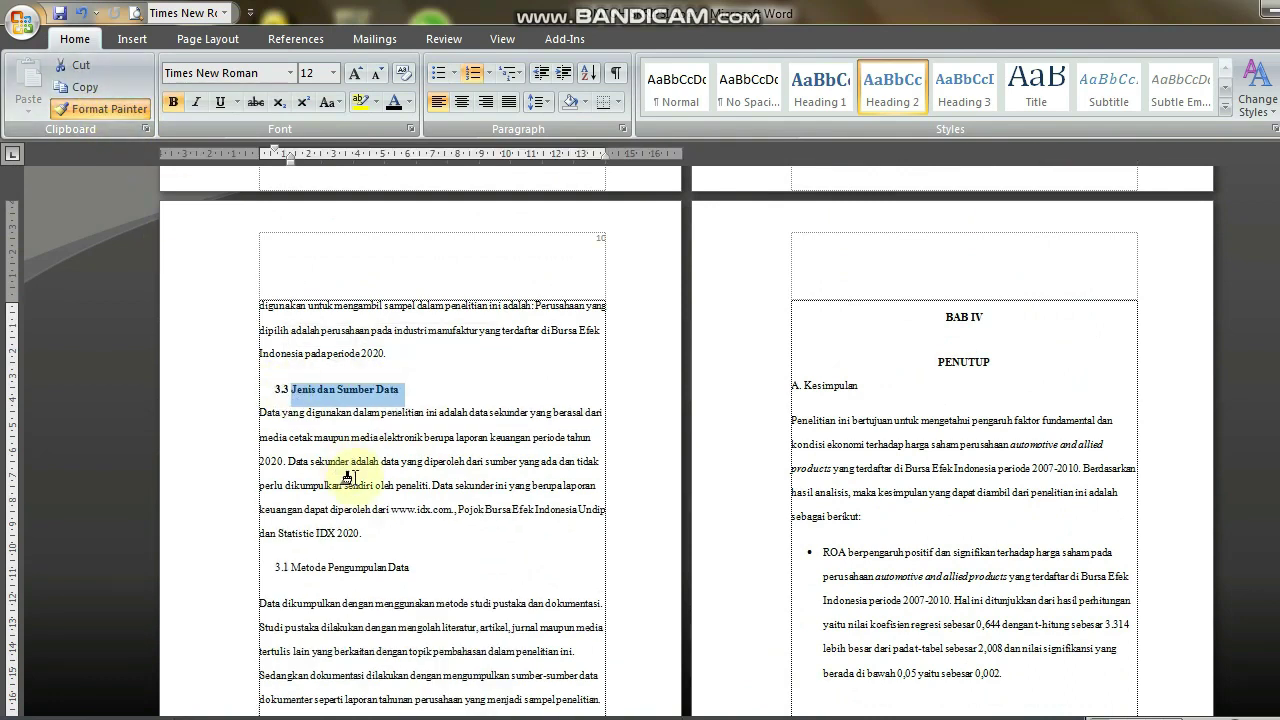
{"action": "key", "text": "Down"}
{"action": "scroll", "coordinate": [349, 478], "scroll_direction": "down", "scroll_amount": 2}
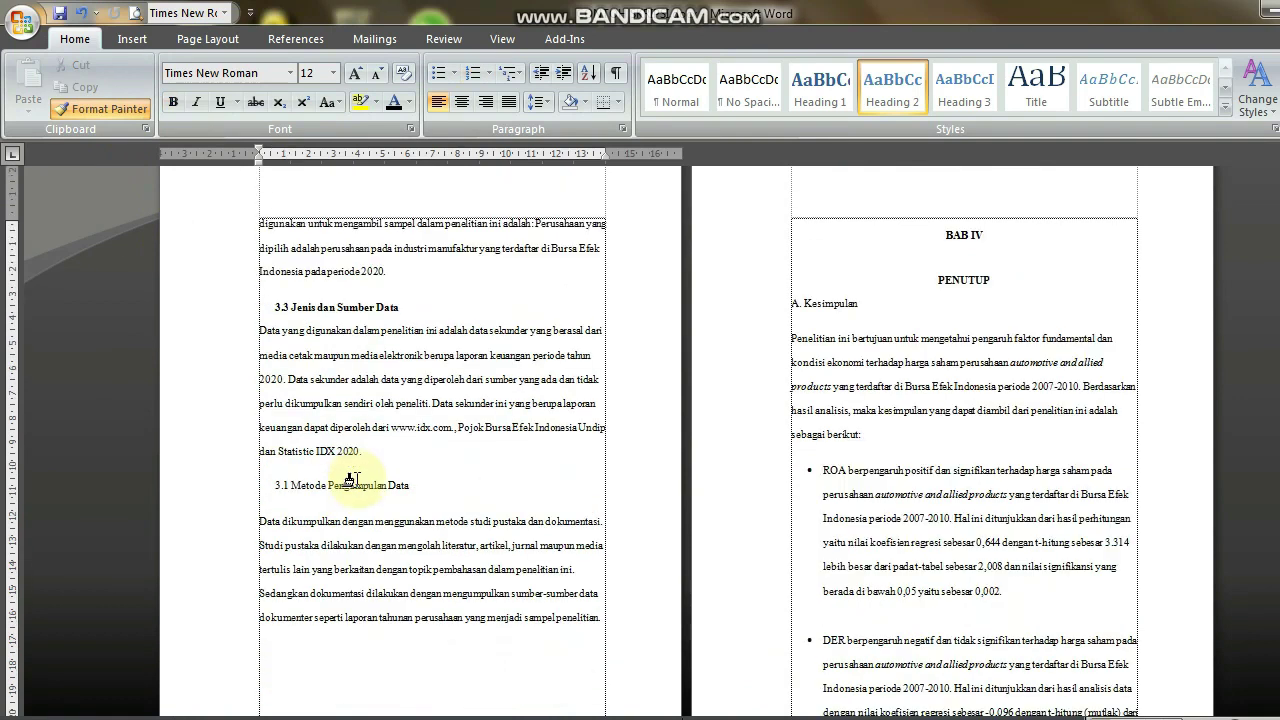
{"action": "mouse_move", "coordinate": [408, 486]}
{"action": "left_mouse_down"}
{"action": "mouse_move", "coordinate": [292, 486]}
{"action": "mouse_move", "coordinate": [311, 490]}
{"action": "left_mouse_up"}
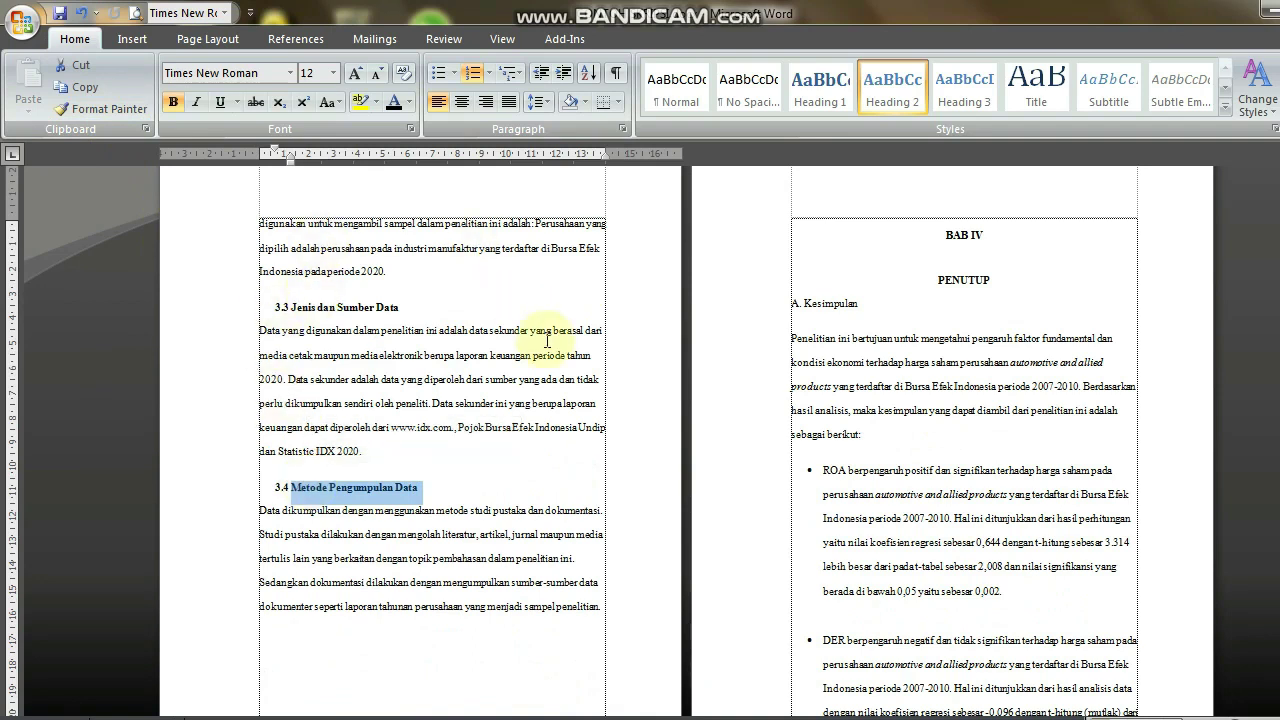
Step: Insert an Automatic Table 1 table of contents on the empty line below the DAFTAR ISI title
{"action": "key", "text": "Up"}
{"action": "scroll", "coordinate": [547, 340], "scroll_direction": "up", "scroll_amount": 15}
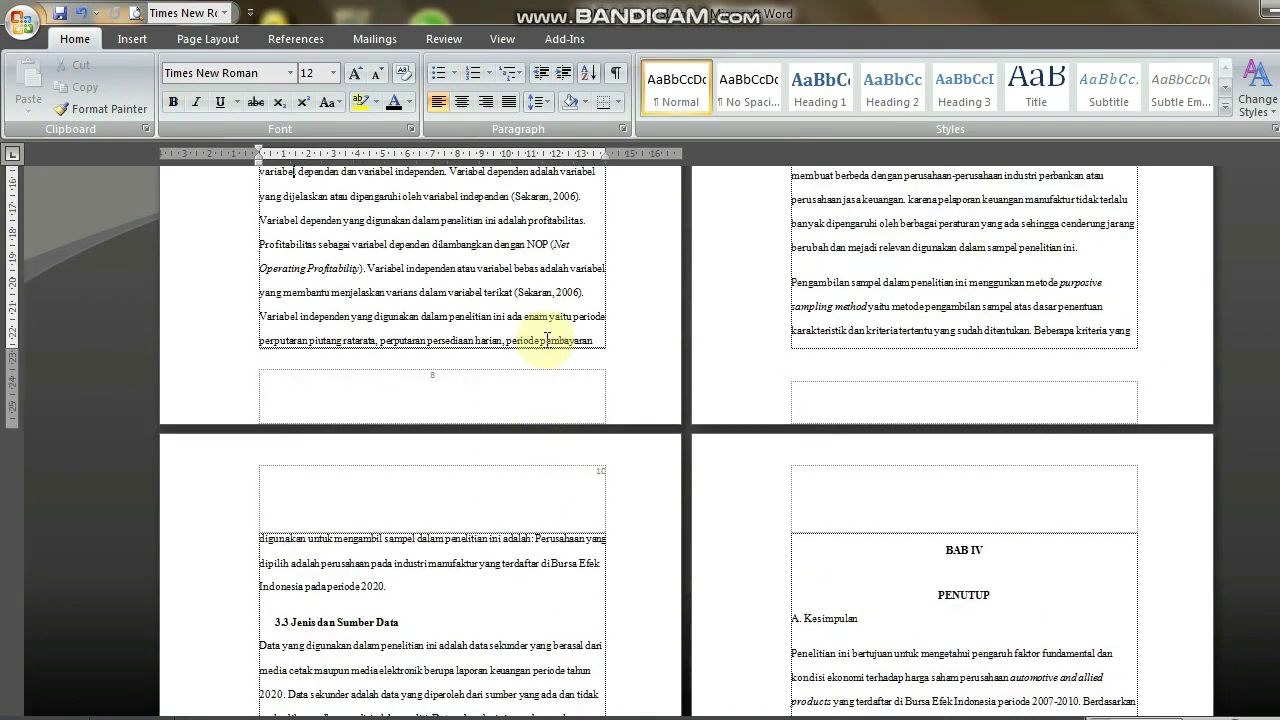
{"action": "scroll", "coordinate": [547, 340], "scroll_direction": "up", "scroll_amount": 15}
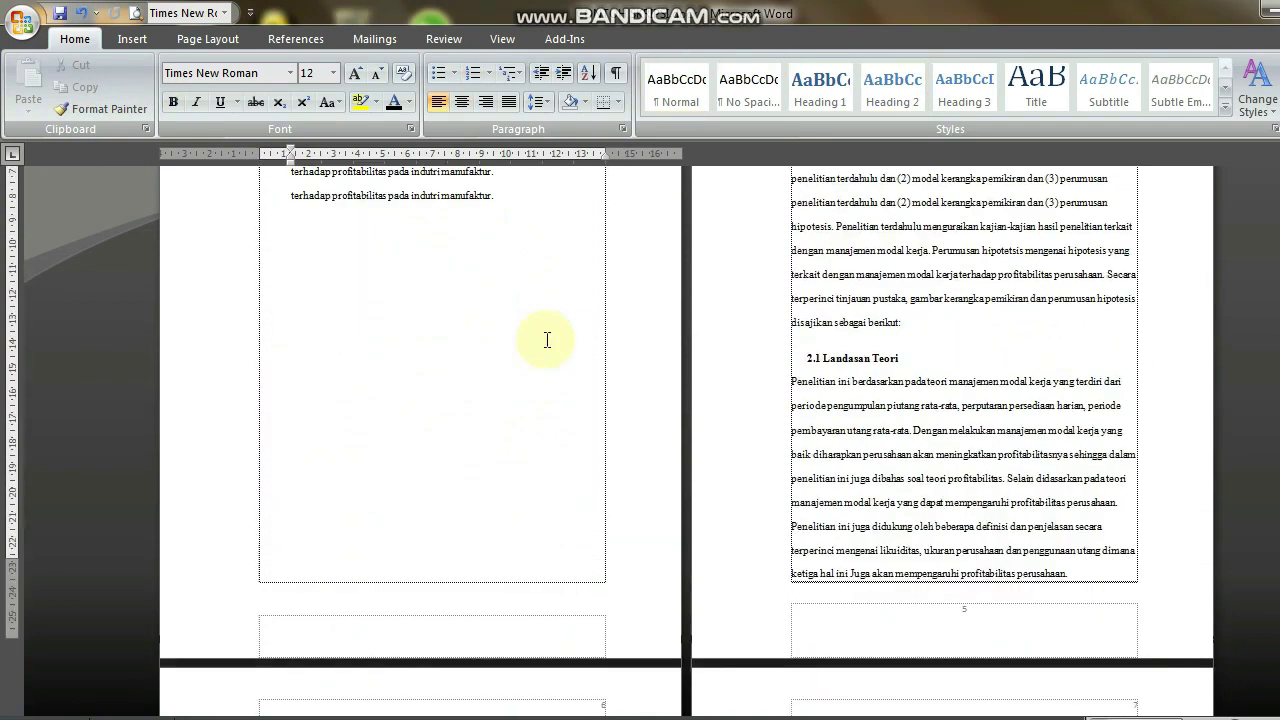
{"action": "scroll", "coordinate": [545, 340], "scroll_direction": "up", "scroll_amount": 11}
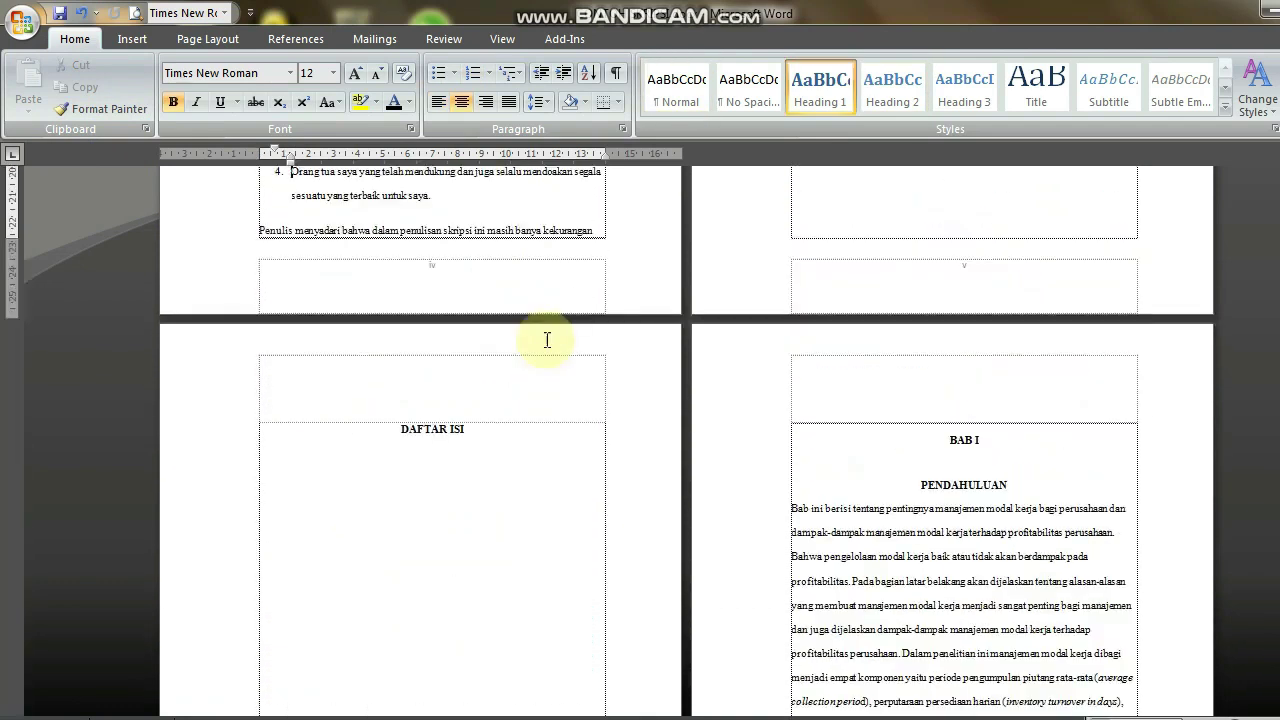
{"action": "key", "text": "Down"}
{"action": "key", "text": "Down"}
{"action": "key", "text": "Down"}
{"action": "key", "text": "Down"}
{"action": "key", "text": "Down"}
{"action": "key", "text": "Down"}
{"action": "key", "text": "Down"}
{"action": "key", "text": "Down"}
{"action": "key", "text": "Down"}
{"action": "key", "text": "Down"}
{"action": "key", "text": "Down"}
{"action": "key", "text": "Down"}
{"action": "key", "text": "Down"}
{"action": "key", "text": "Down"}
{"action": "key", "text": "Down"}
{"action": "key", "text": "Down"}
{"action": "key", "text": "Down"}
{"action": "key", "text": "Down"}
{"action": "key", "text": "Down"}
{"action": "key", "text": "Down"}
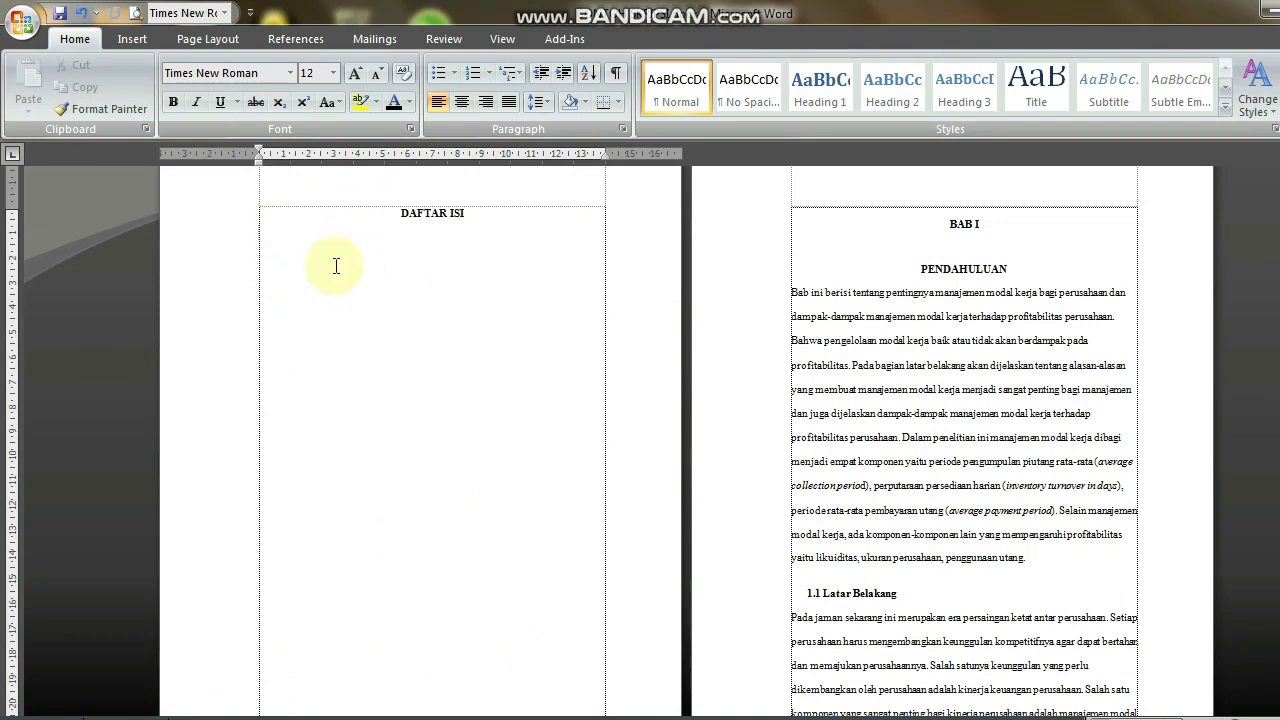
{"action": "left_click", "coordinate": [271, 43]}
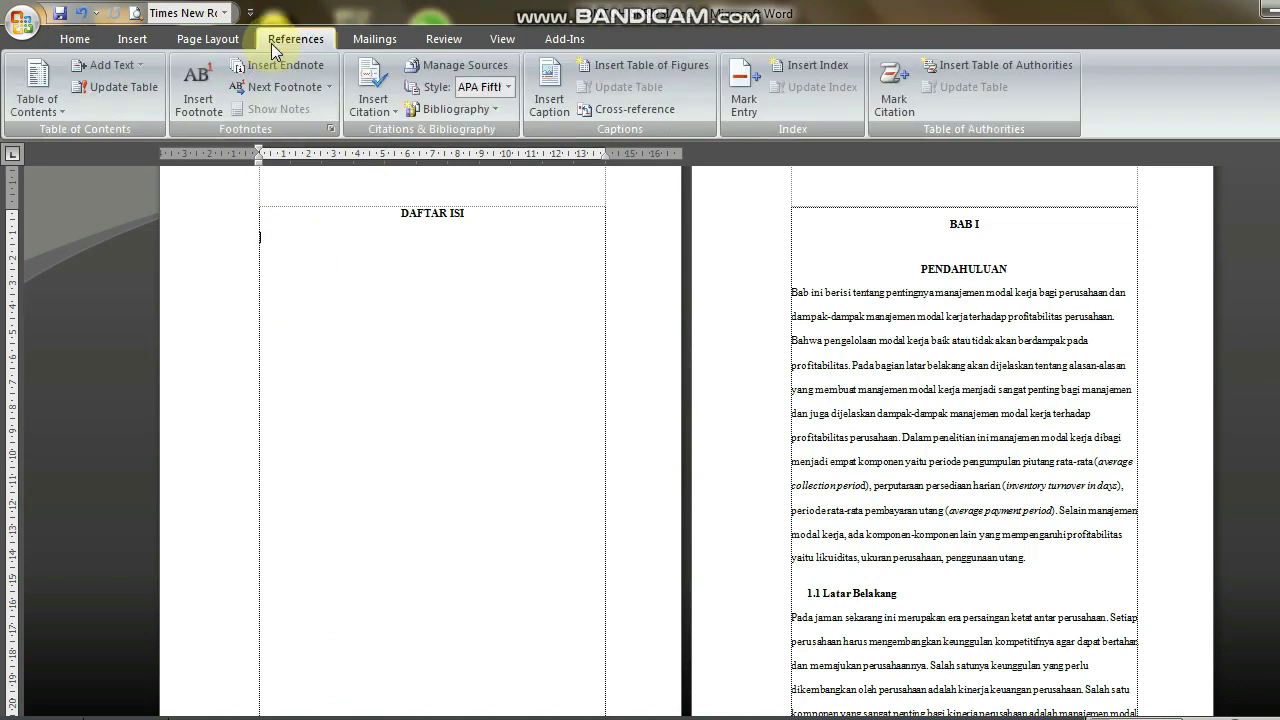
{"action": "left_click", "coordinate": [45, 107]}
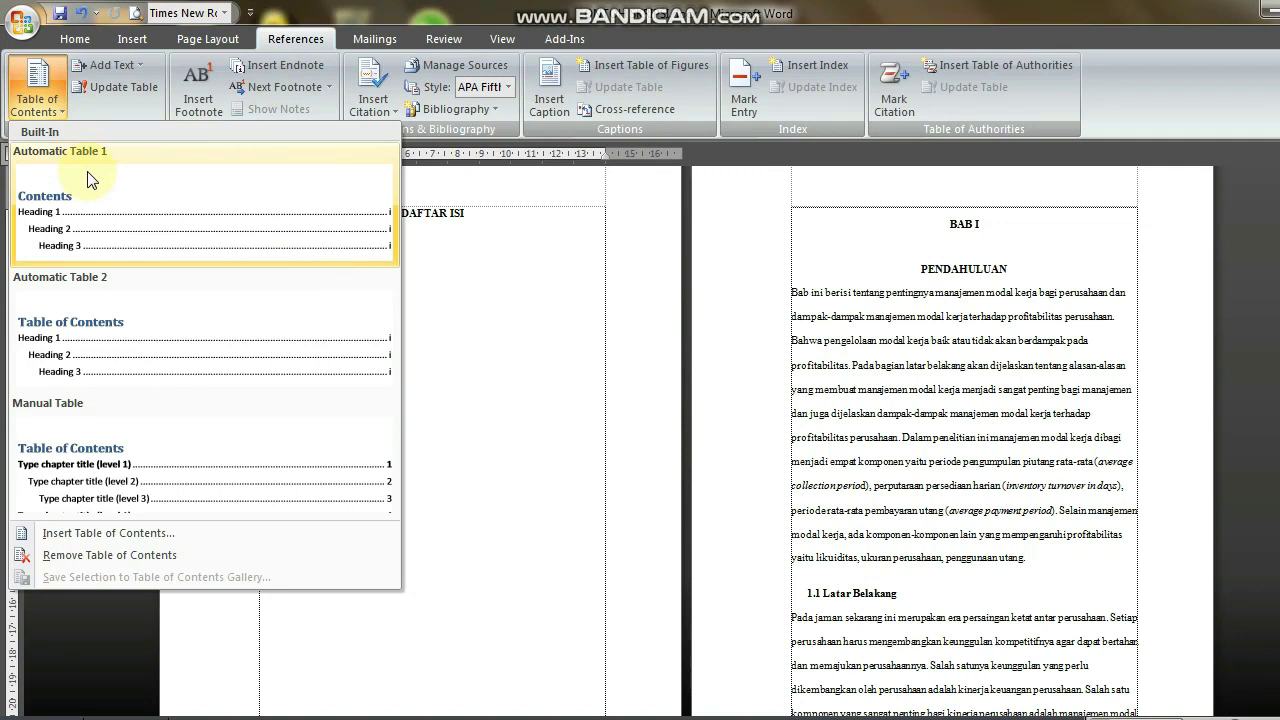
{"action": "left_click", "coordinate": [88, 178]}
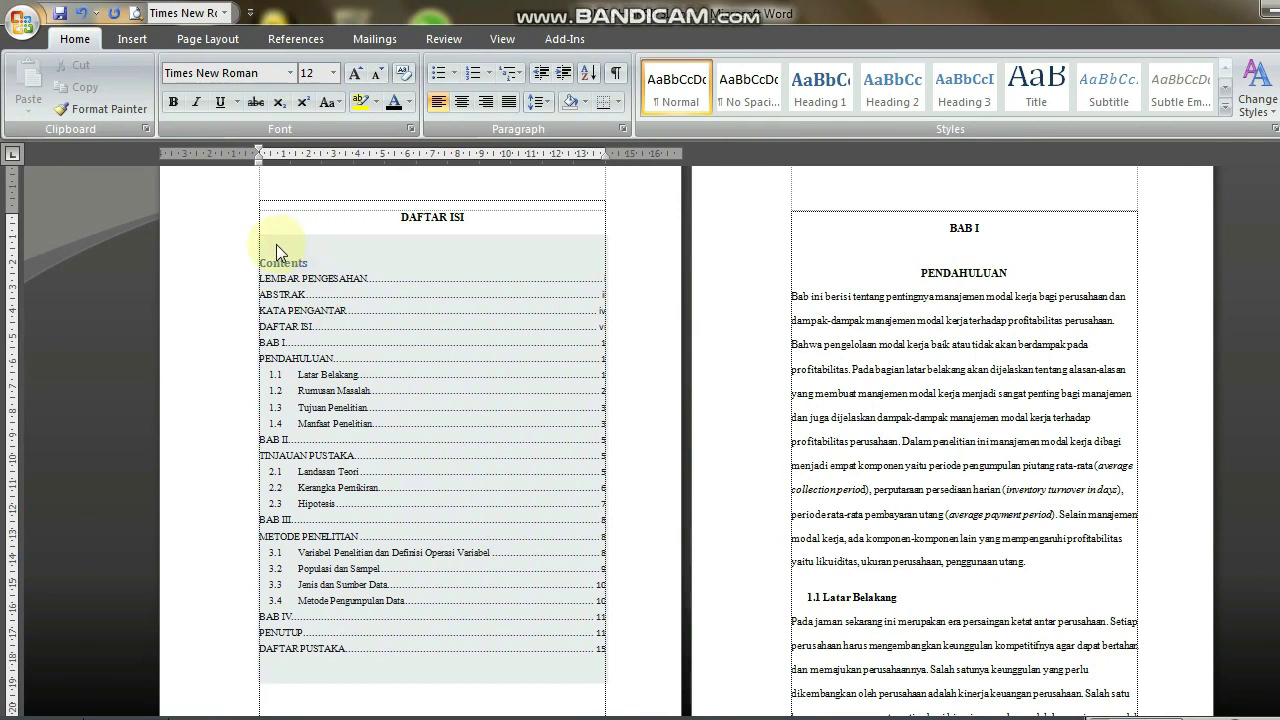
Step: Update the table of contents under DAFTAR ISI, refreshing the page numbers only
{"action": "left_click", "coordinate": [298, 262]}
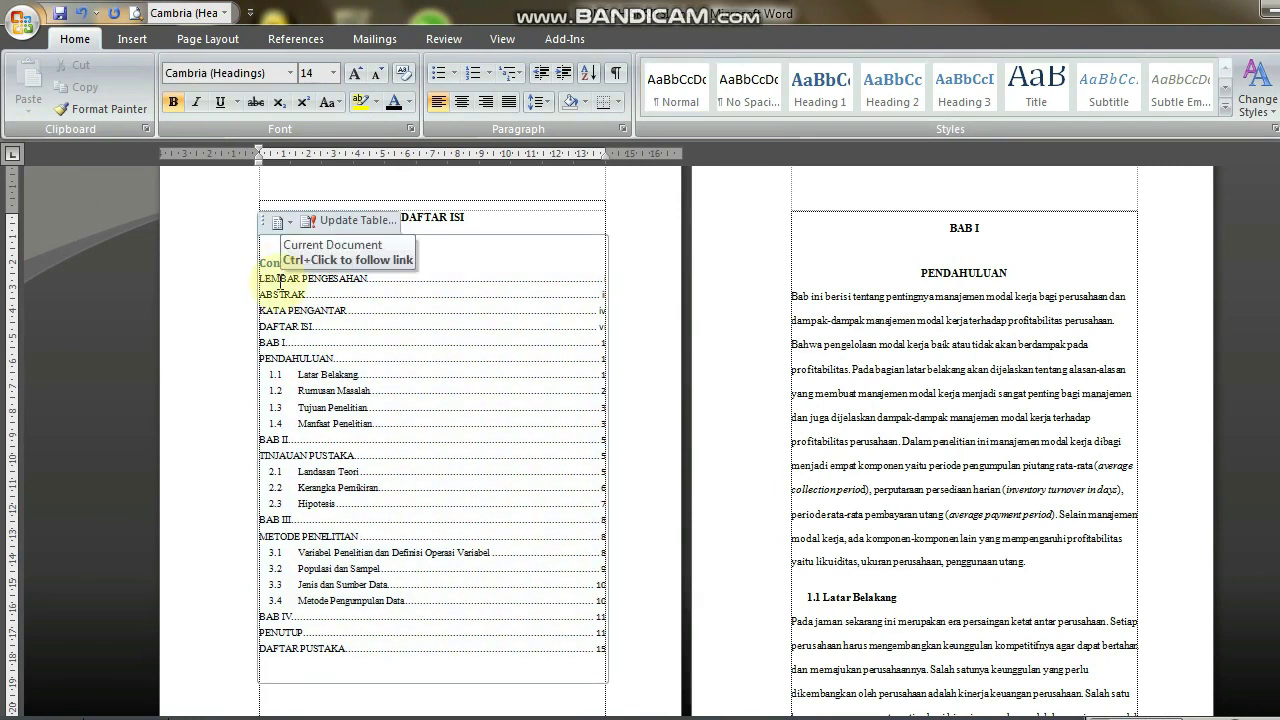
{"action": "left_click", "coordinate": [335, 222]}
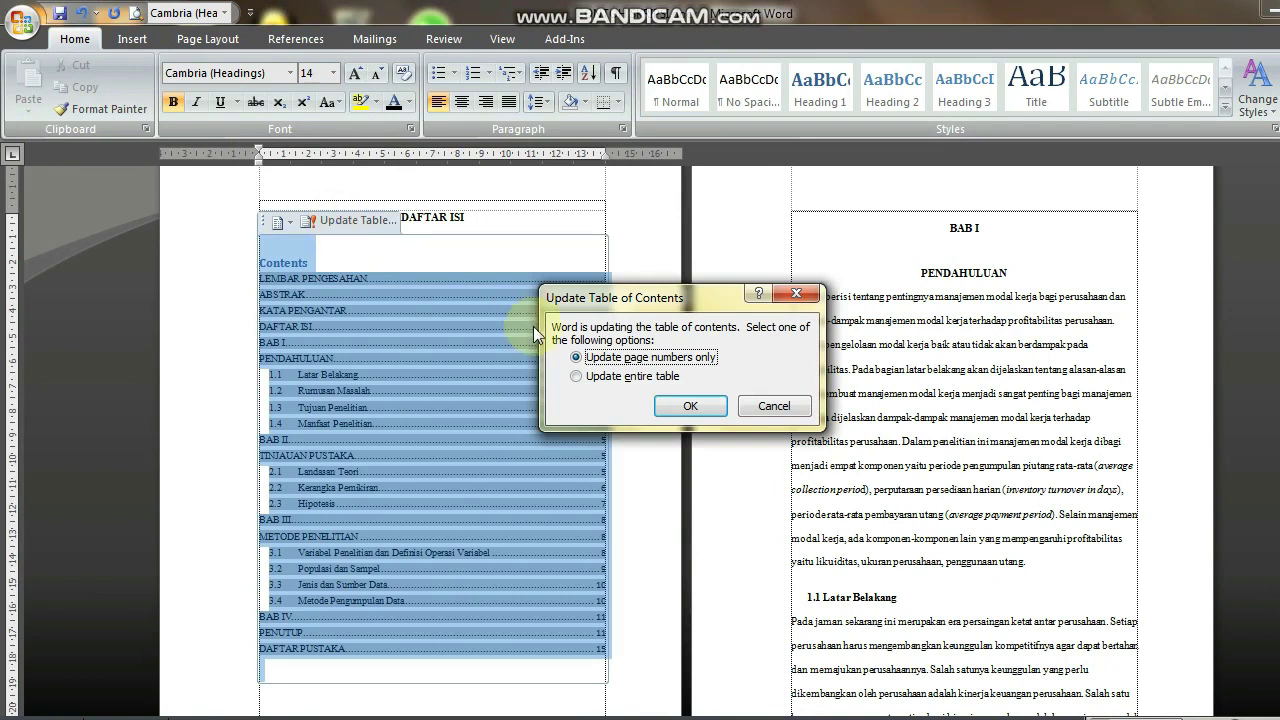
{"action": "left_click", "coordinate": [668, 402]}
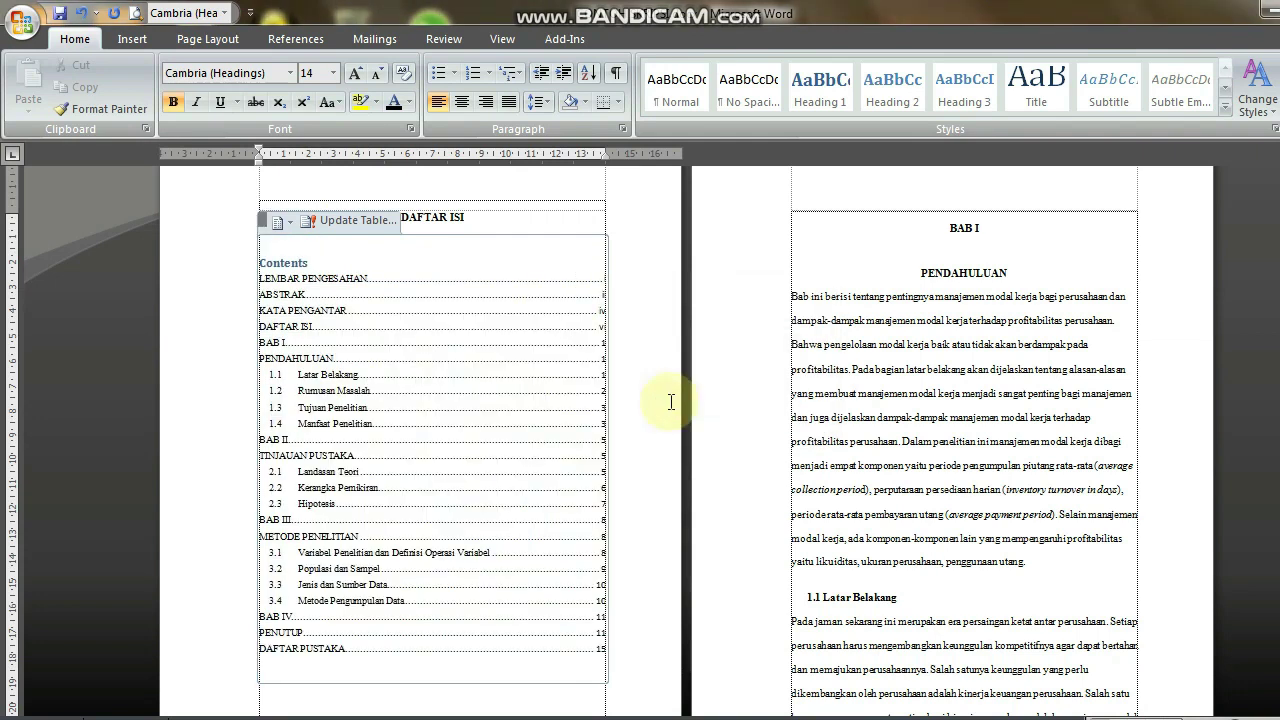
Step: Format the entire table of contents in Times New Roman at size 12
{"action": "left_click", "coordinate": [264, 226]}
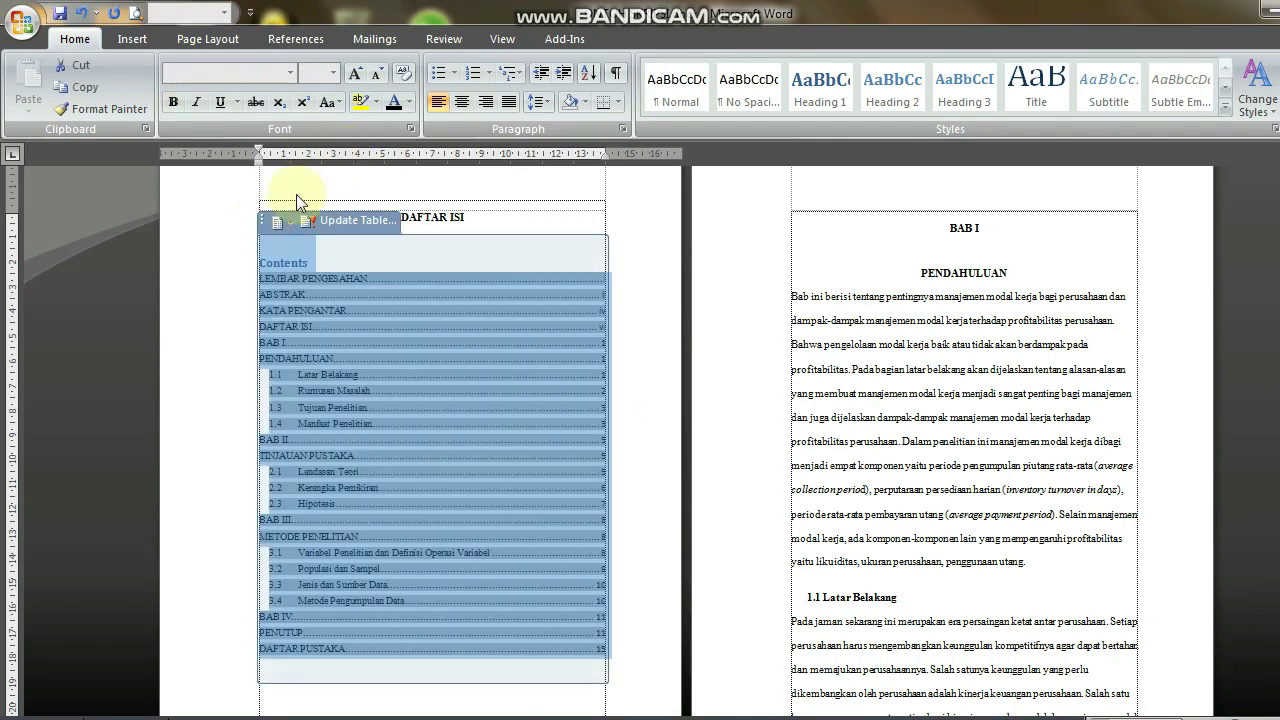
{"action": "left_click", "coordinate": [288, 82]}
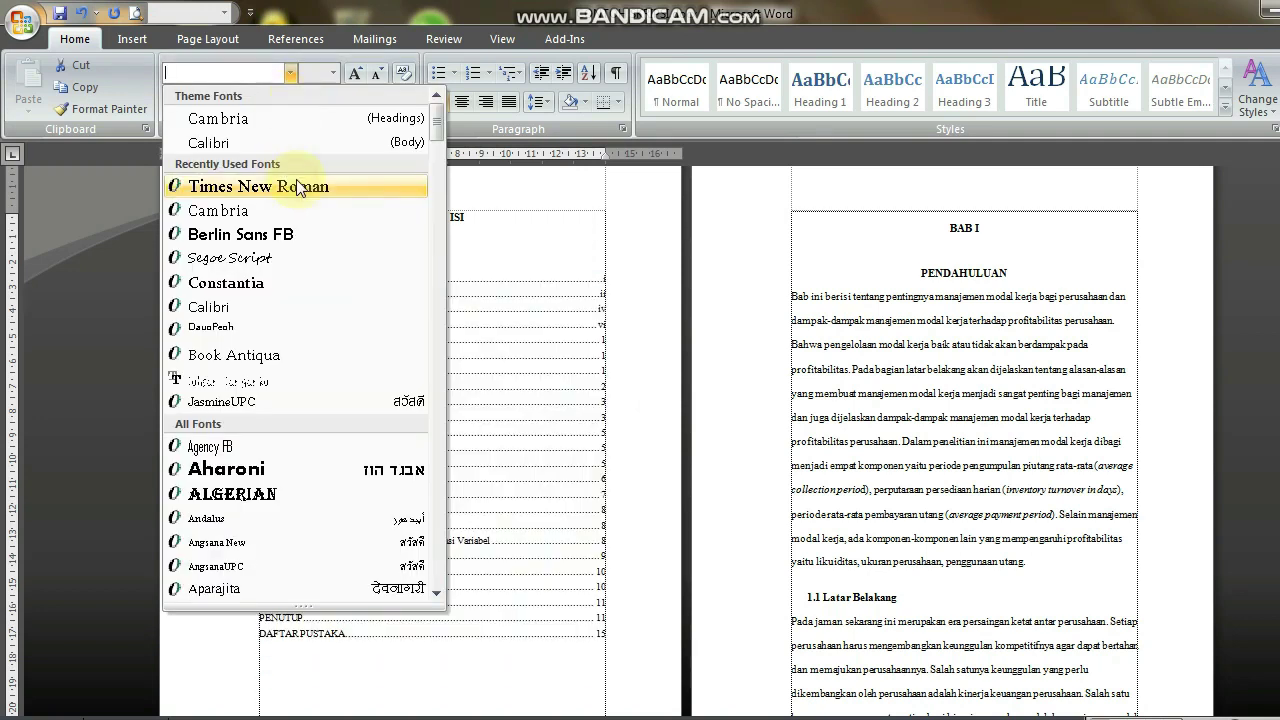
{"action": "left_click", "coordinate": [298, 188]}
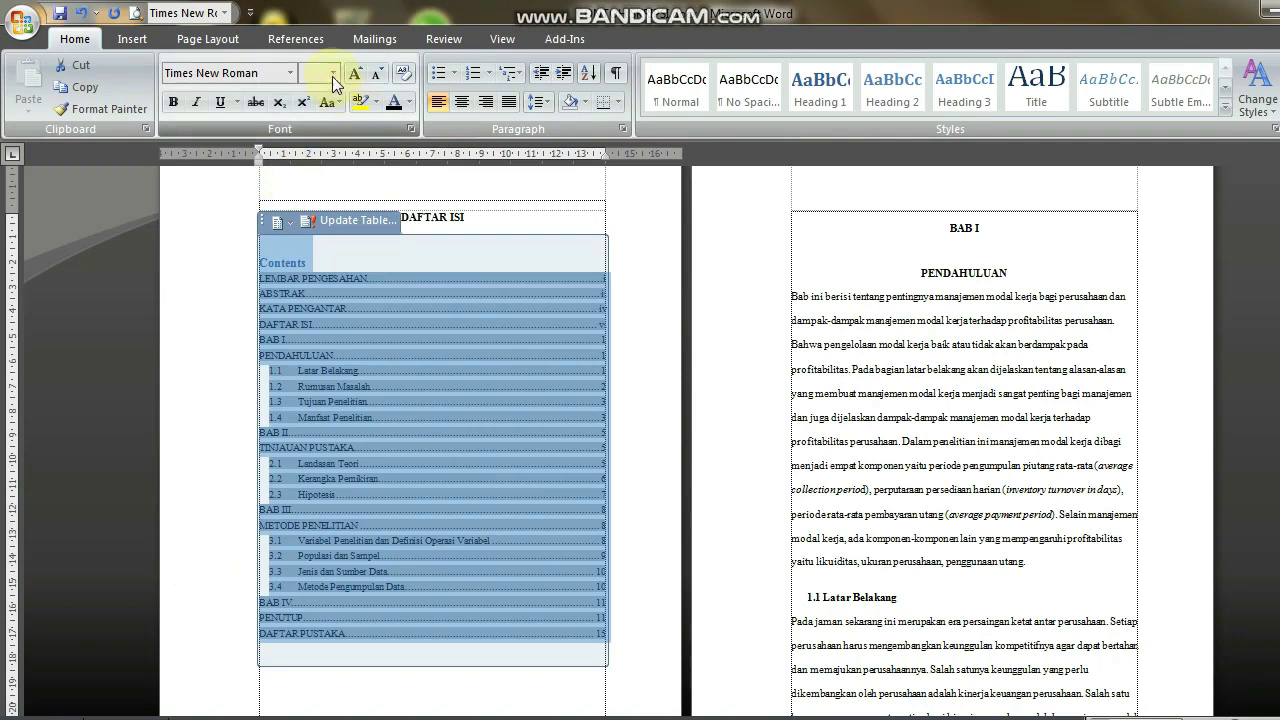
{"action": "left_click", "coordinate": [334, 80]}
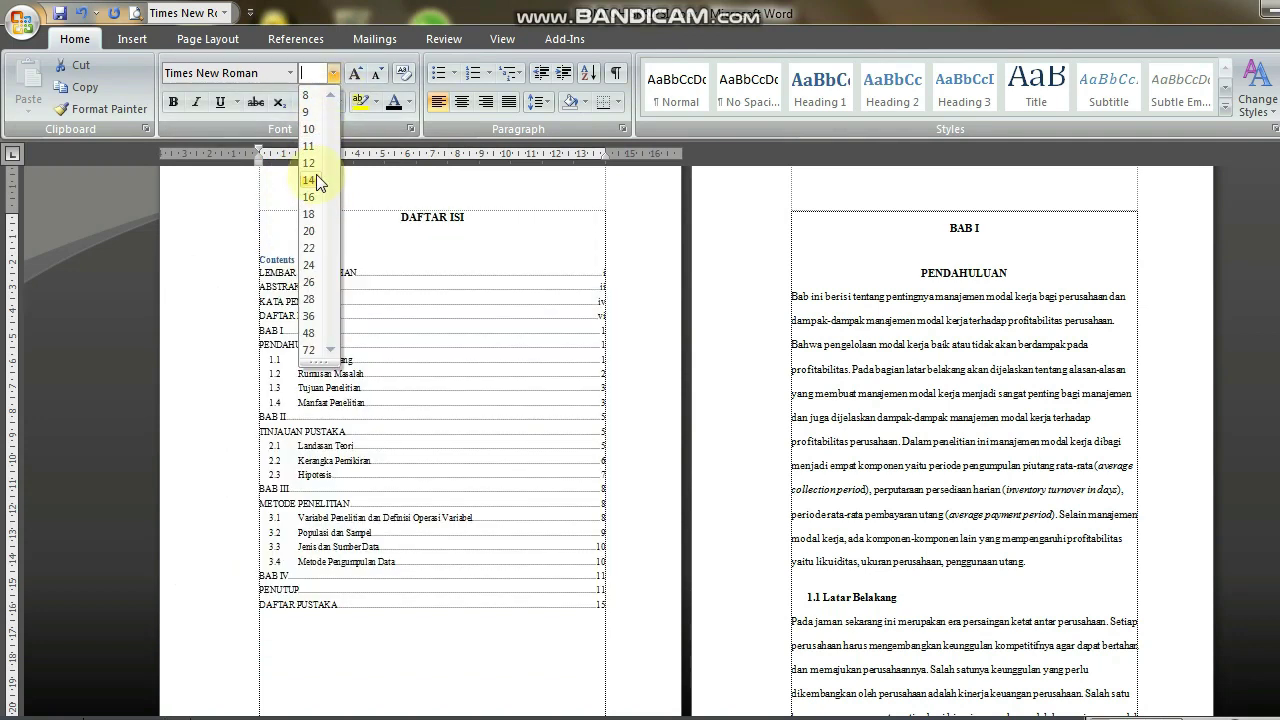
{"action": "left_click", "coordinate": [313, 164]}
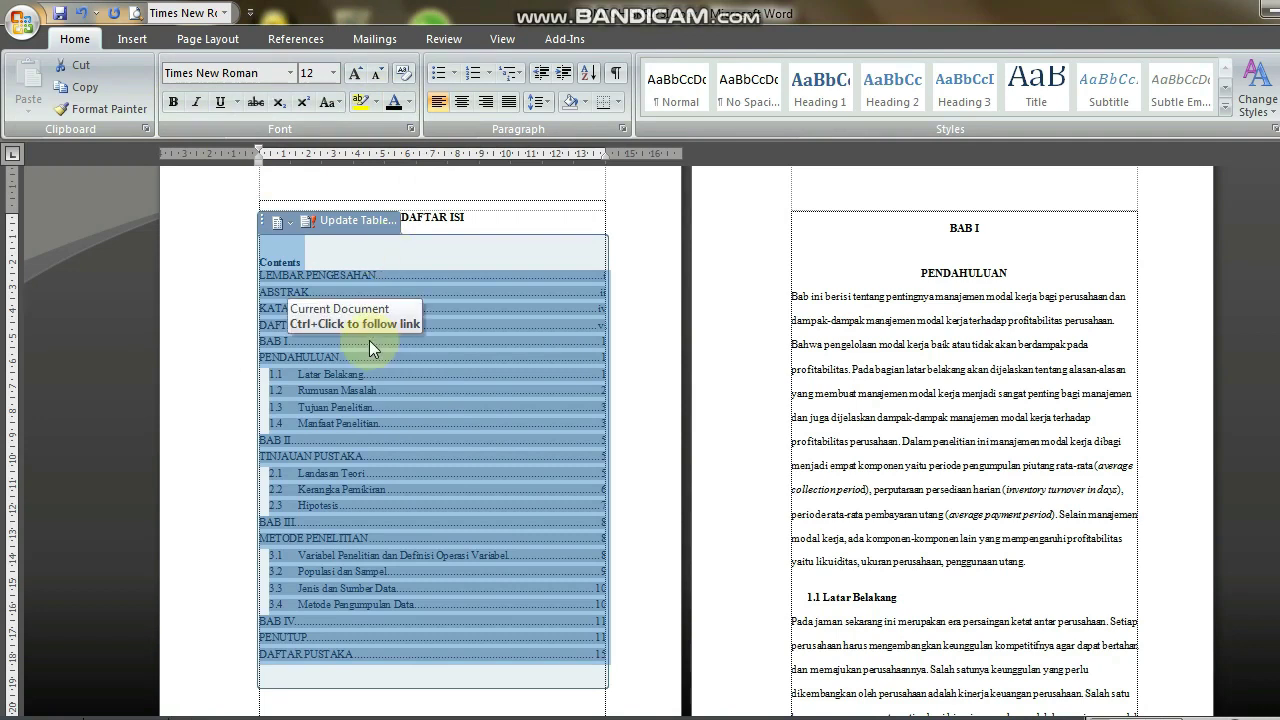
{"action": "left_click", "coordinate": [498, 215]}
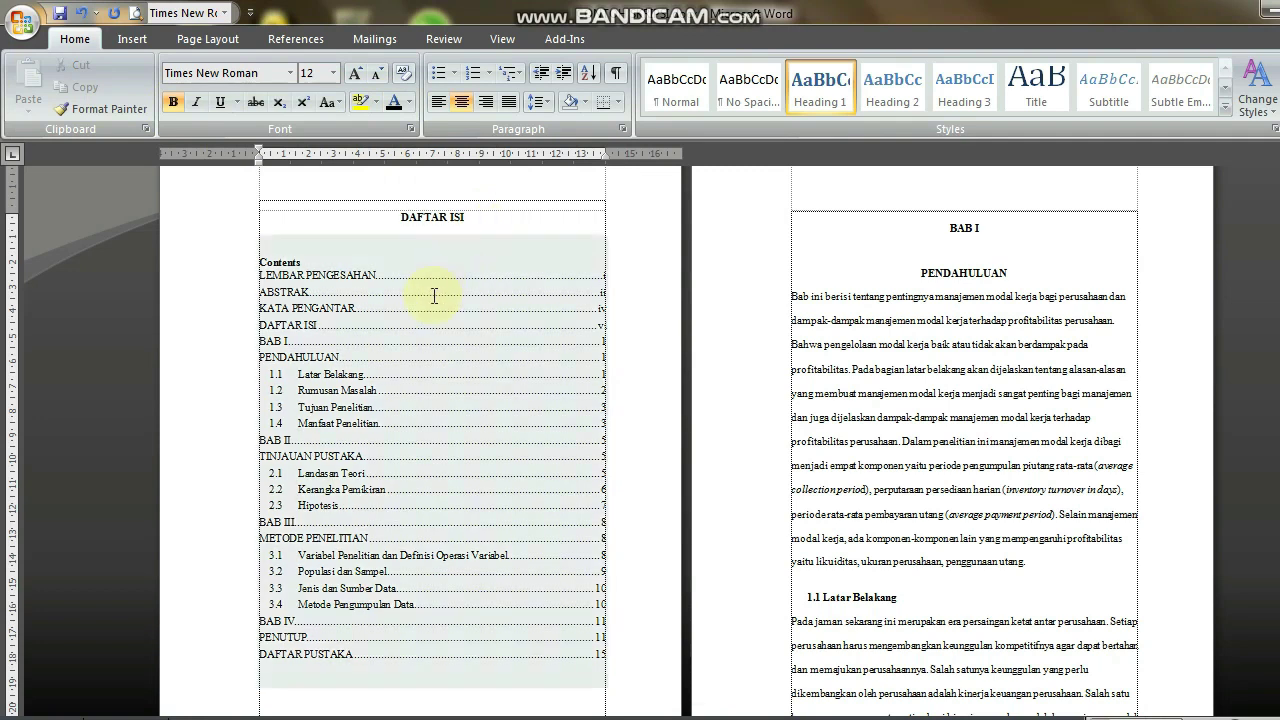